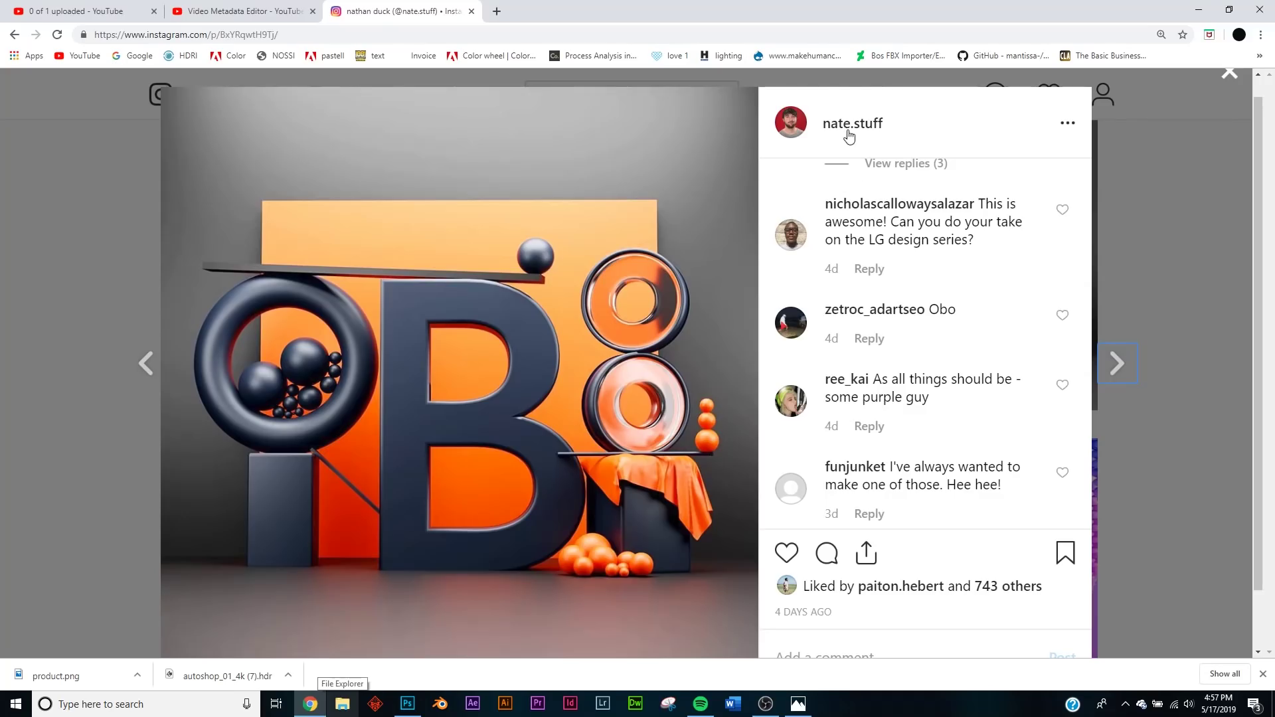
# Close the open Instagram post, view the profile page's header and switch to Blender.
pyautogui.click(1151, 156)
pyautogui.scroll(8, 974, 342)
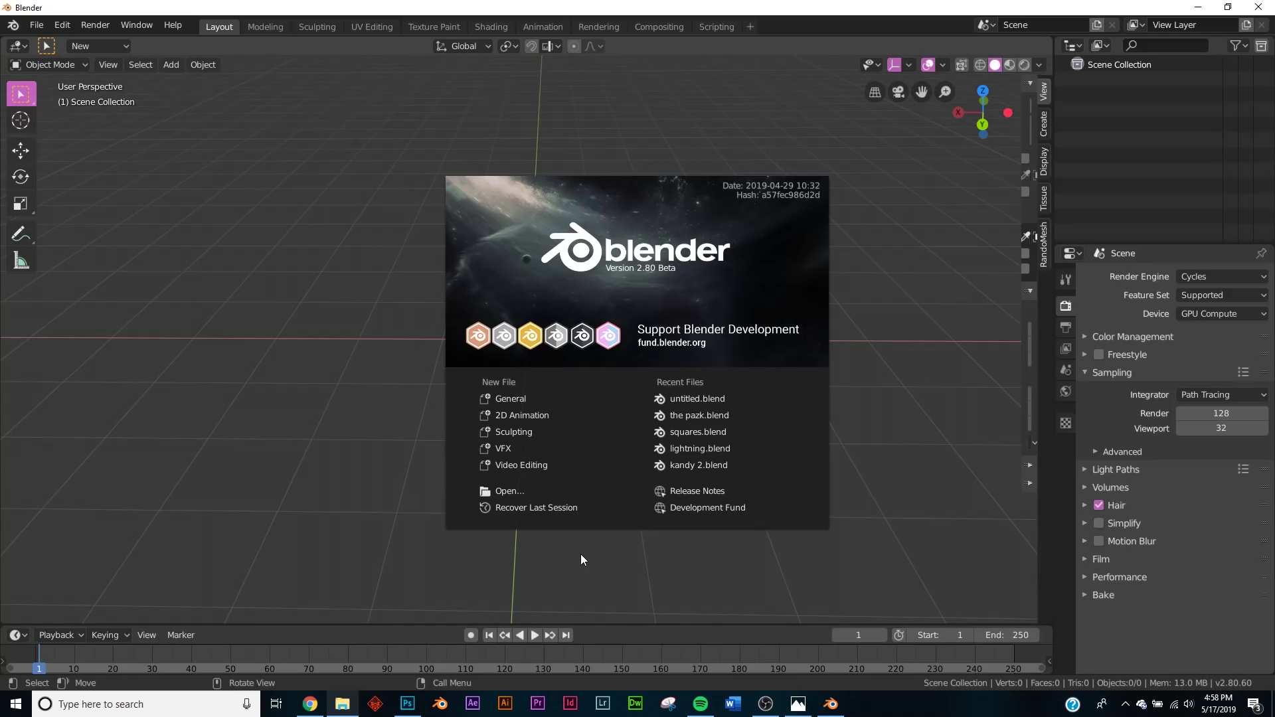
pyautogui.click(581, 553)
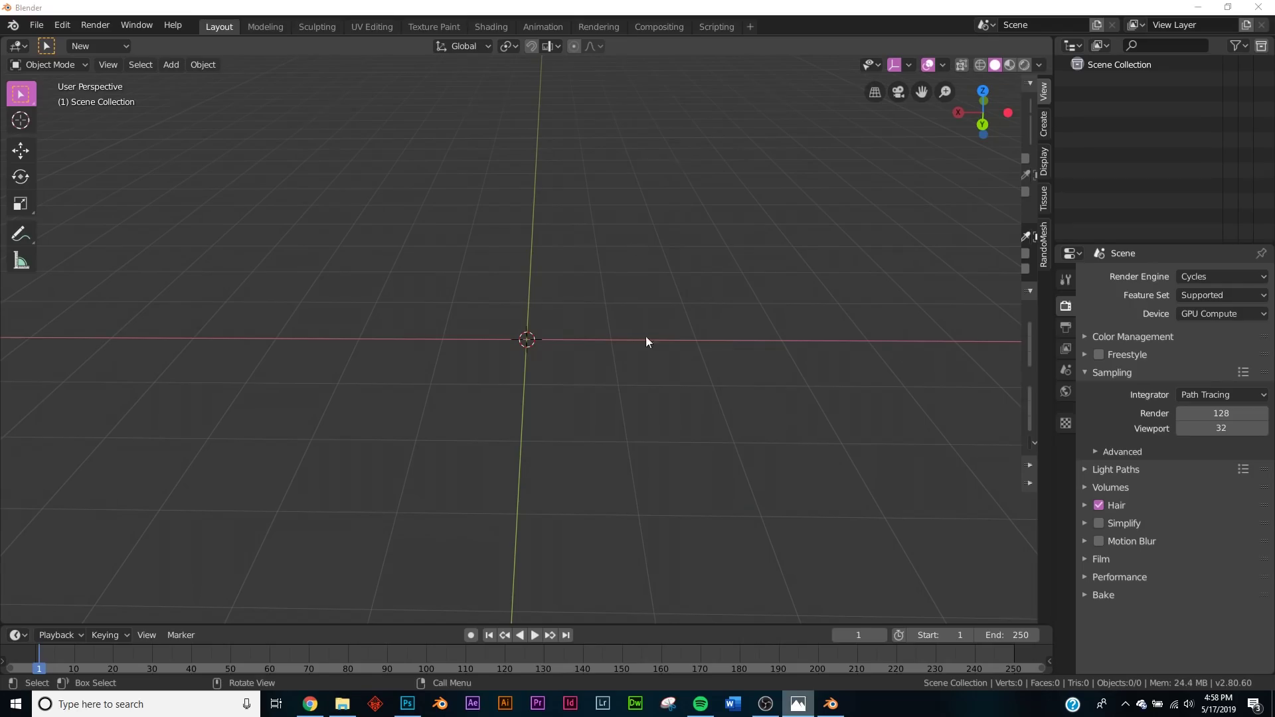
# Add a plane at the origin and scale it by 5 as the floor.
pyautogui.hotkey('shift', 'a')
pyautogui.moveTo(619, 304)
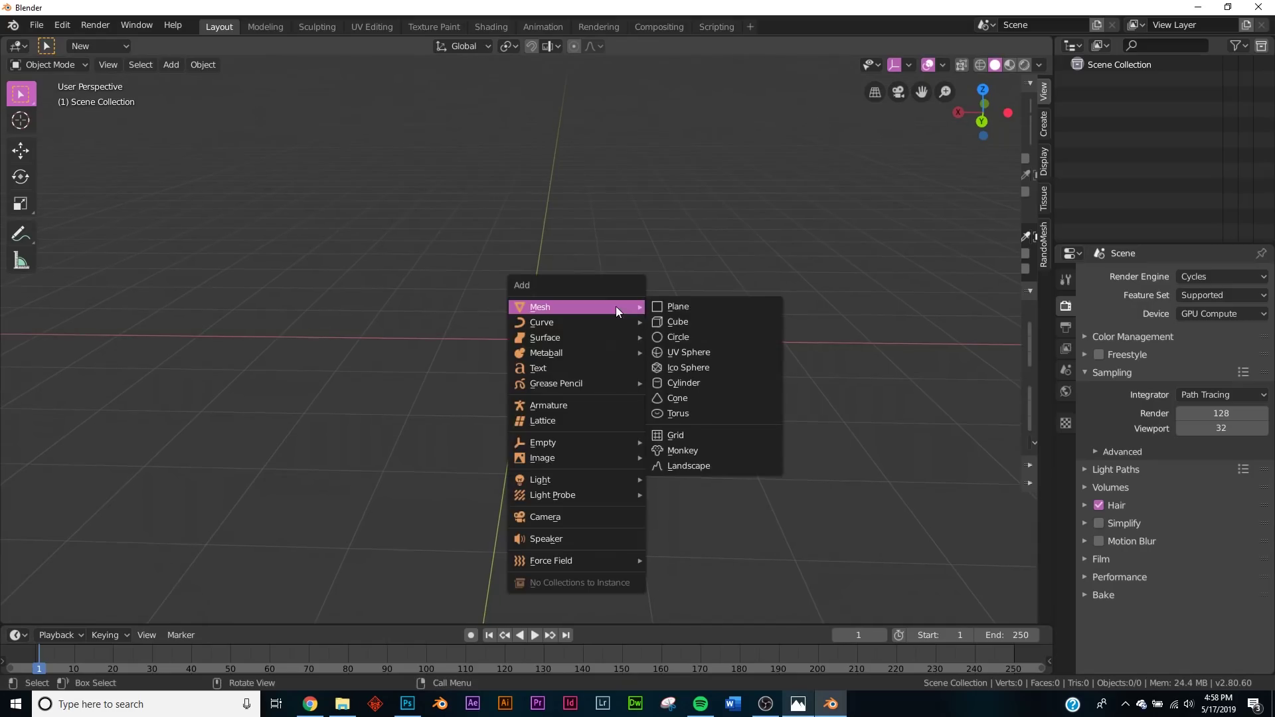
pyautogui.click(661, 305)
pyautogui.press('s')
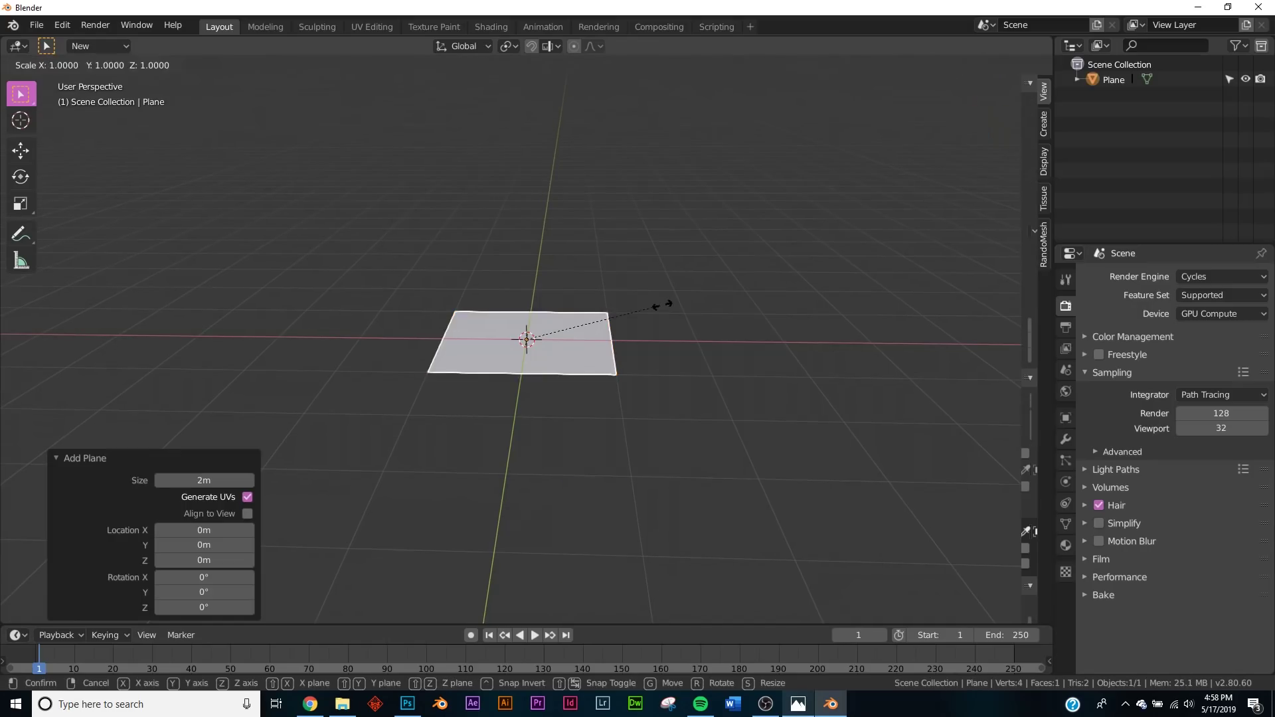
pyautogui.press('5')
pyautogui.press('Return')
pyautogui.scroll(-2, 631, 324)
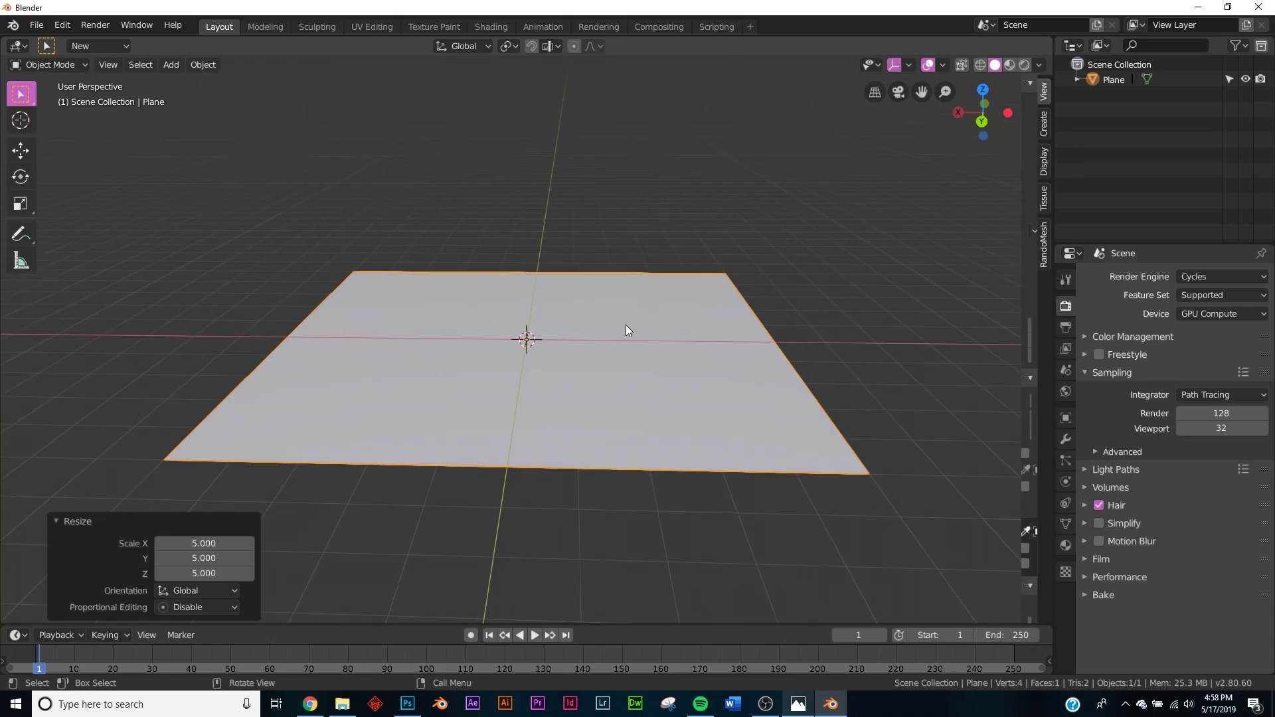
# Add a text object at the centre of the floor plane.
pyautogui.hotkey('shift', 'a')
pyautogui.moveTo(553, 317)
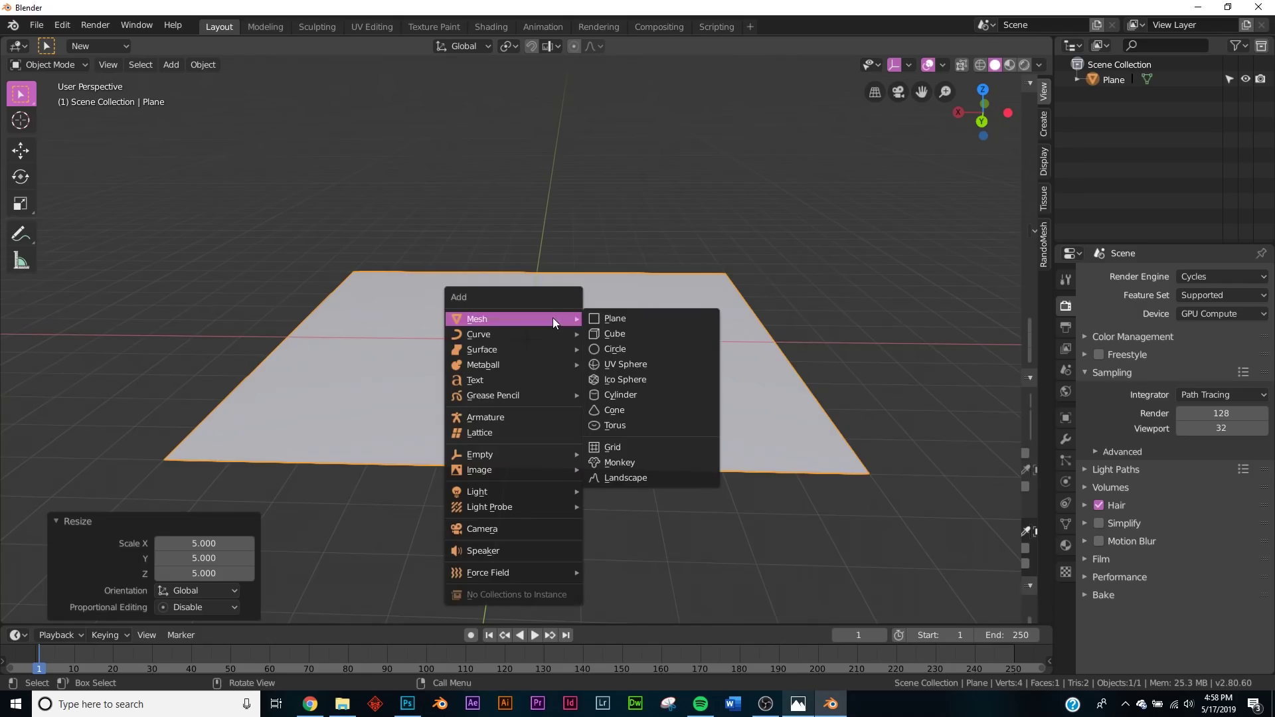
pyautogui.click(495, 379)
pyautogui.moveTo(528, 361); pyautogui.dragTo(720, 402, button='middle')
# Replace the text object's default content with the single letter "B".
pyautogui.press('Tab')
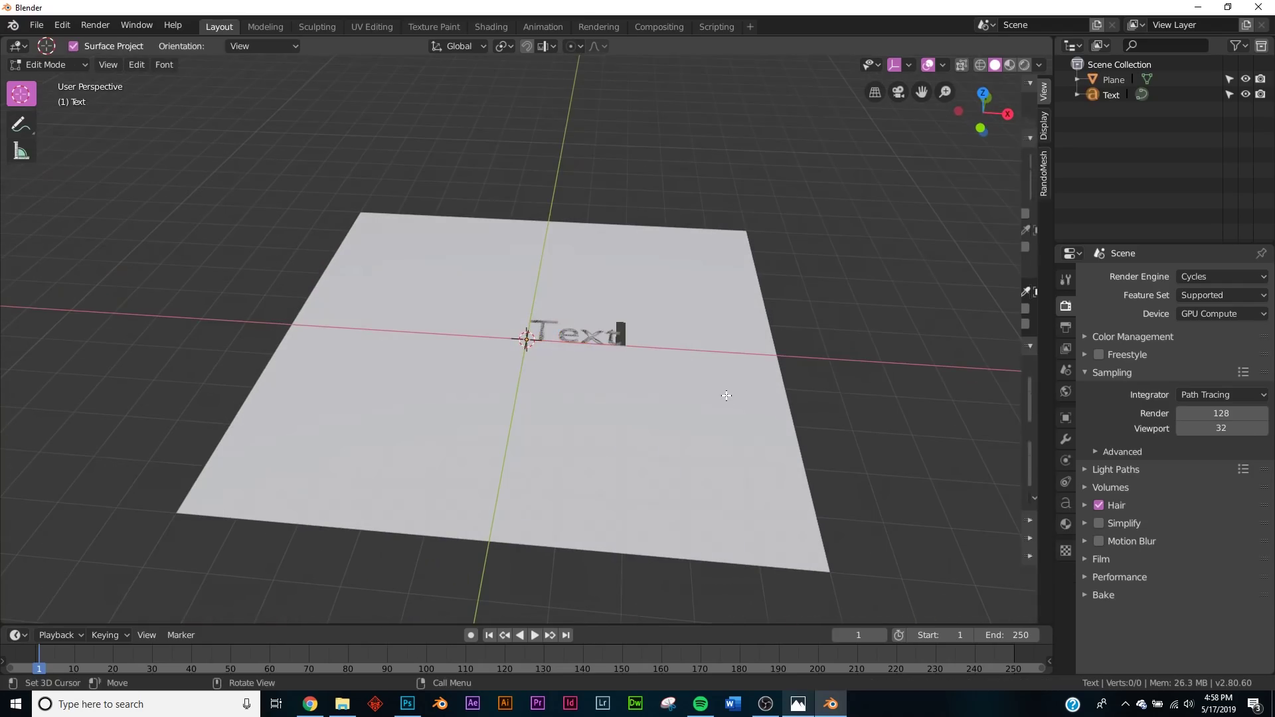
pyautogui.press('BackSpace')
pyautogui.press('BackSpace')
pyautogui.press('BackSpace')
pyautogui.scroll(4, 810, 370)
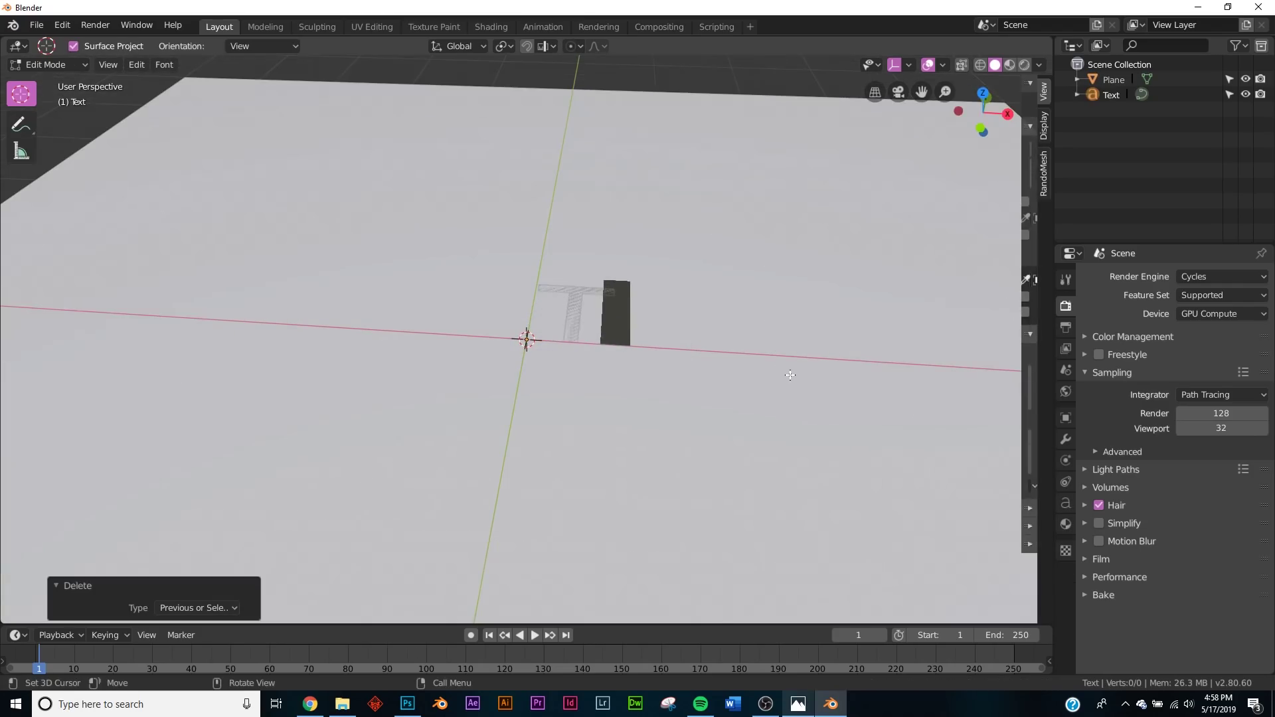
pyautogui.press('BackSpace')
pyautogui.write('B')
pyautogui.press('Tab')
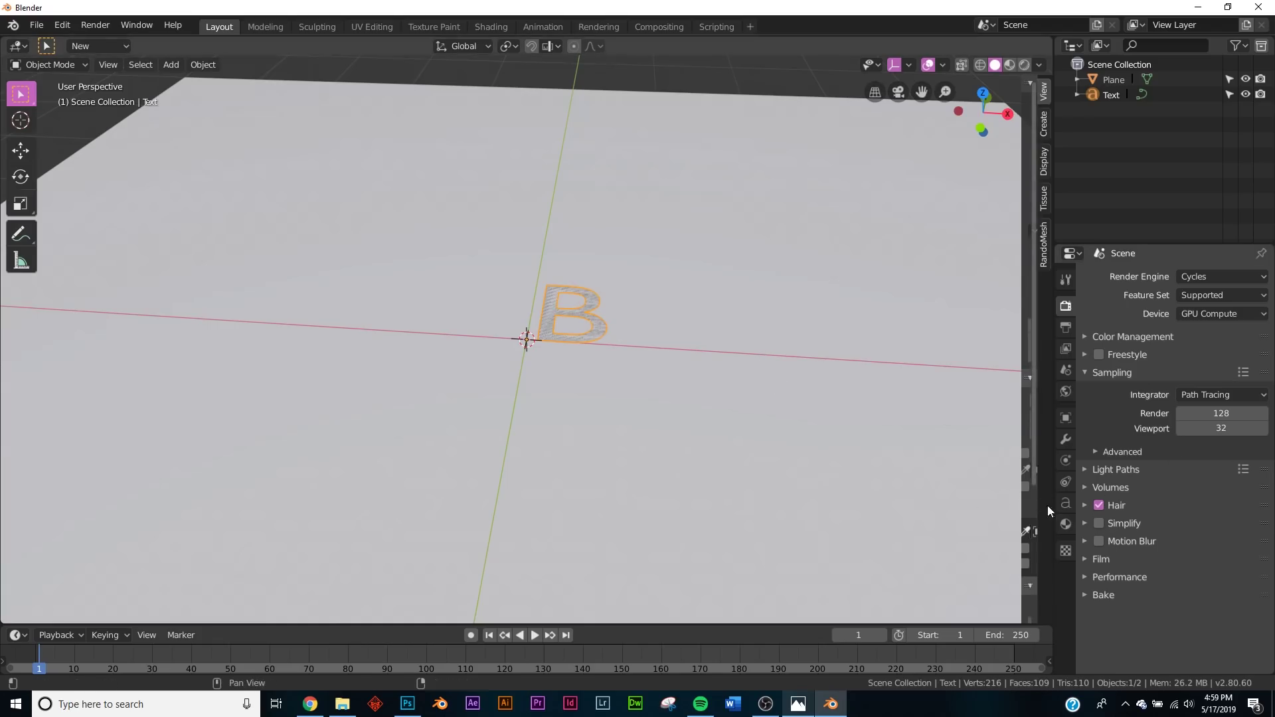
# Set the letter B's horizontal paragraph alignment to Center.
pyautogui.click(1066, 503)
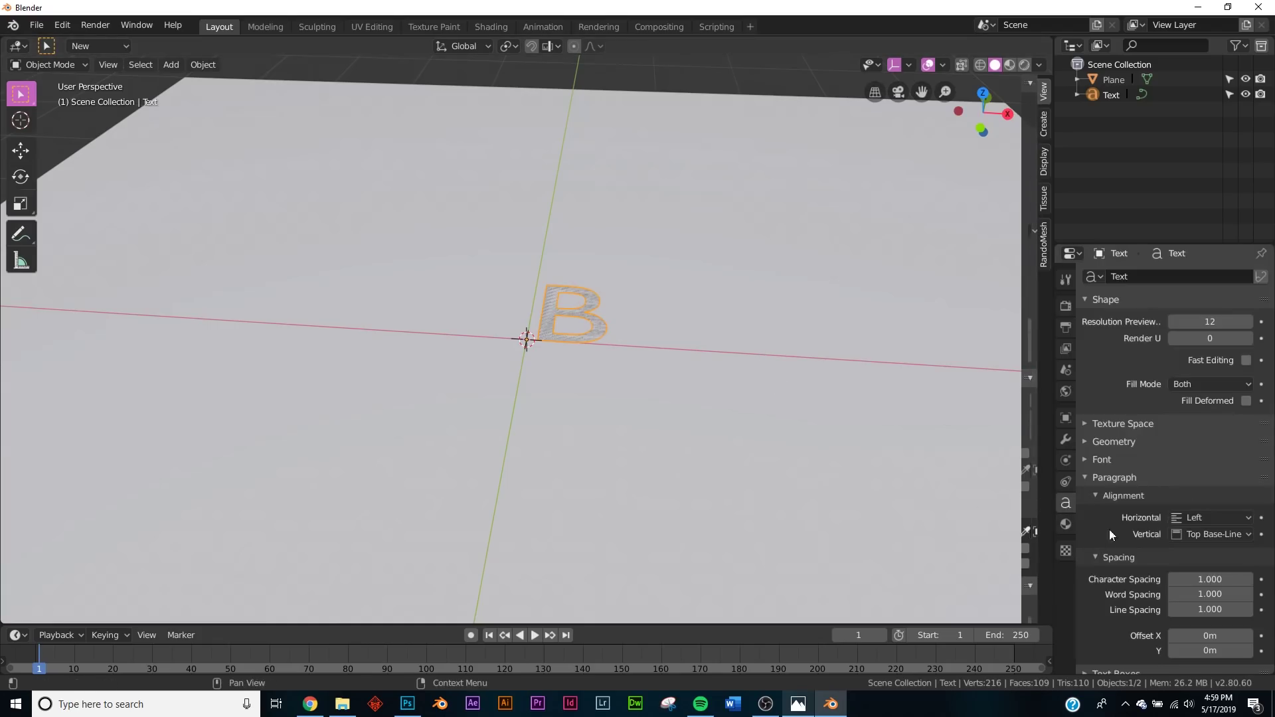
pyautogui.click(1202, 518)
pyautogui.click(1176, 552)
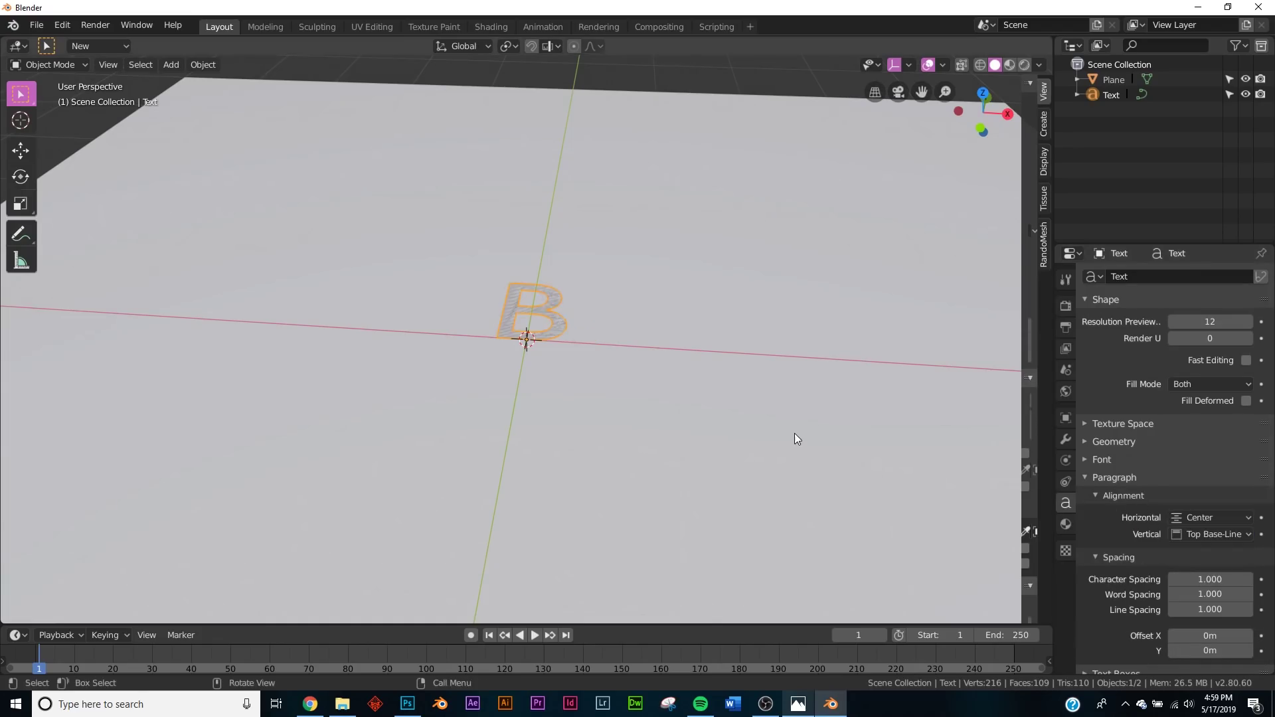
# Stand the letter B upright by rotating it 90° about X and scale it up by about 2.06.
pyautogui.write('rx90')
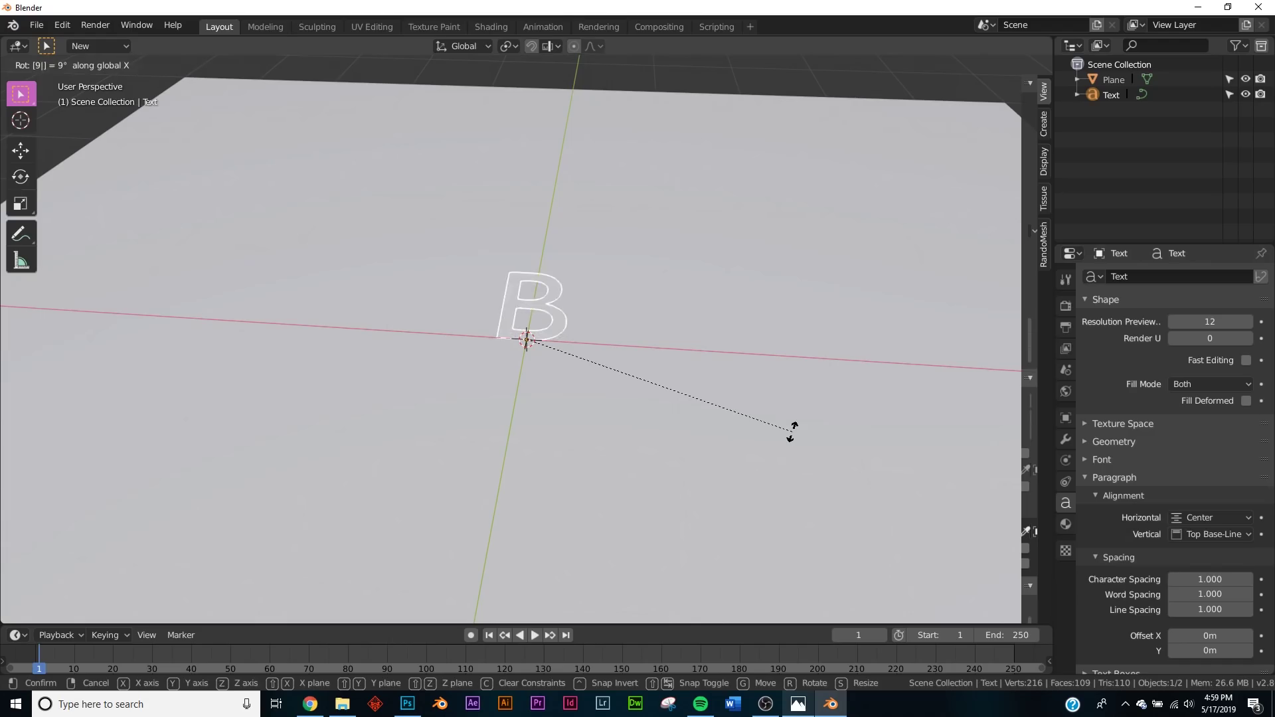
pyautogui.press('Return')
pyautogui.moveTo(674, 369); pyautogui.dragTo(385, 289, button='middle')
pyautogui.press('s')
pyautogui.click(748, 182)
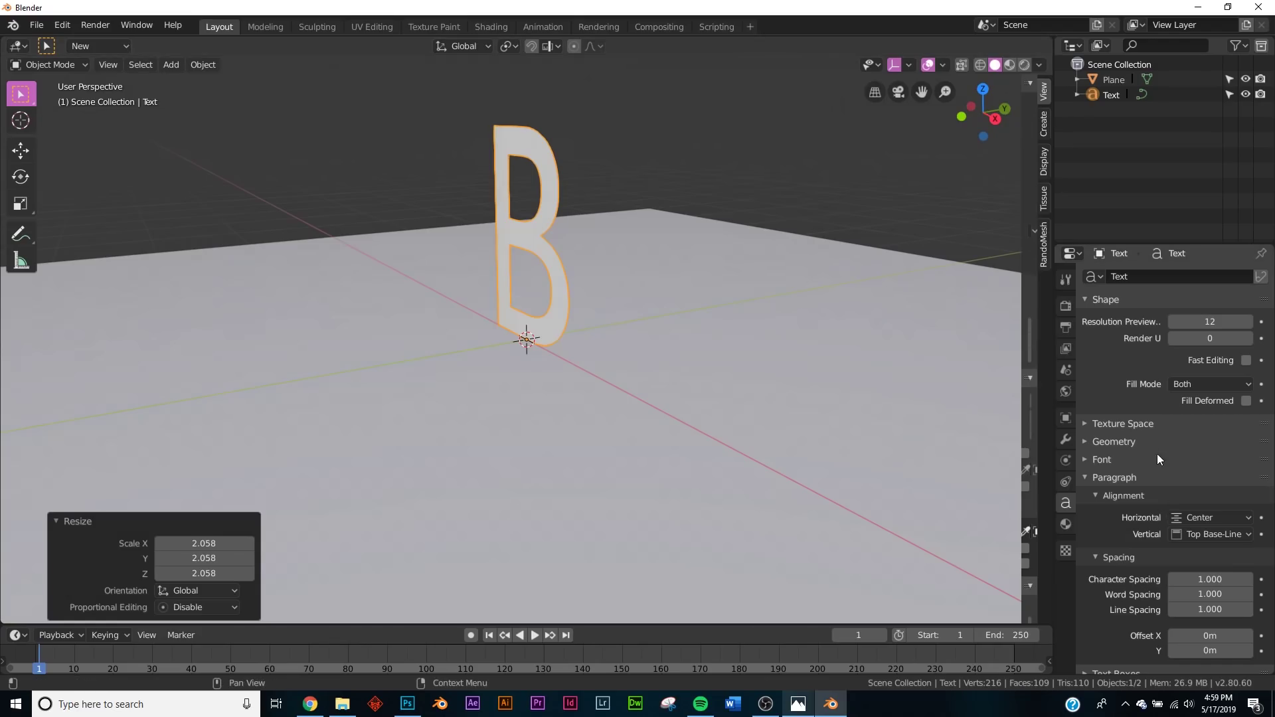
# Give the letter B an extrusion of 0.04 m and a bevel depth of 0.01 m.
pyautogui.click(1114, 440)
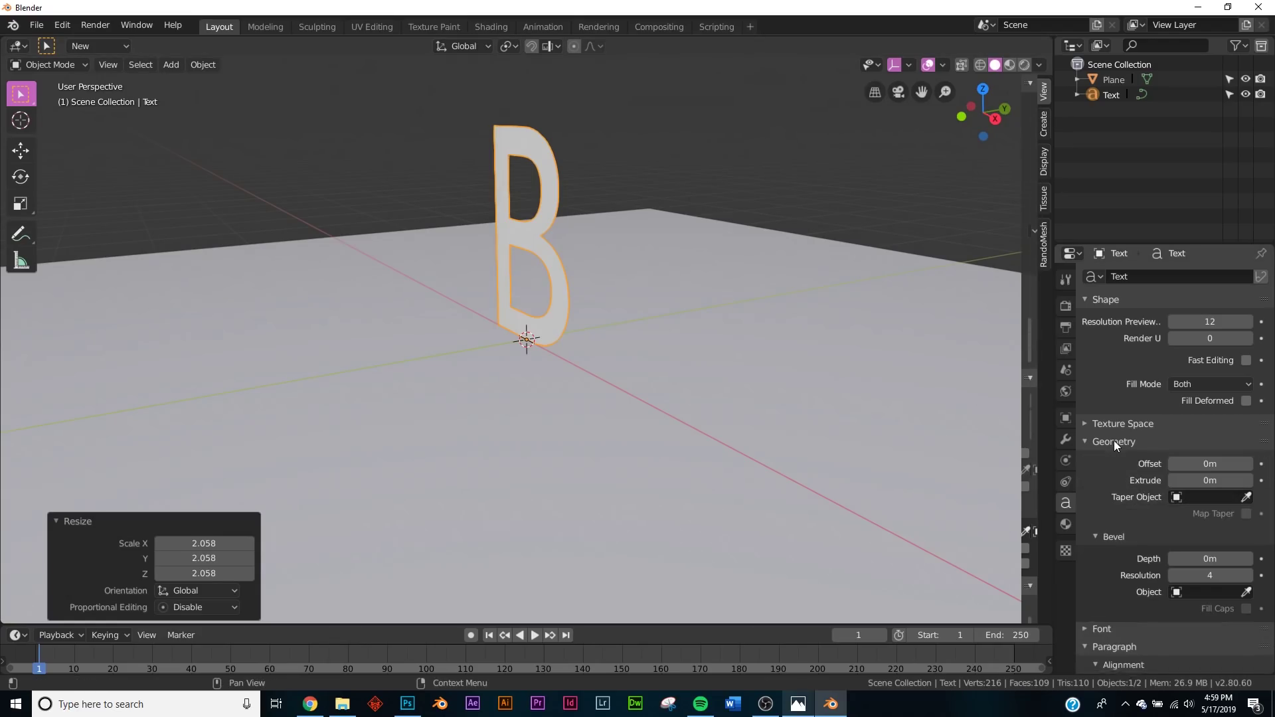
pyautogui.moveTo(1206, 480); pyautogui.dragTo(1210, 483)
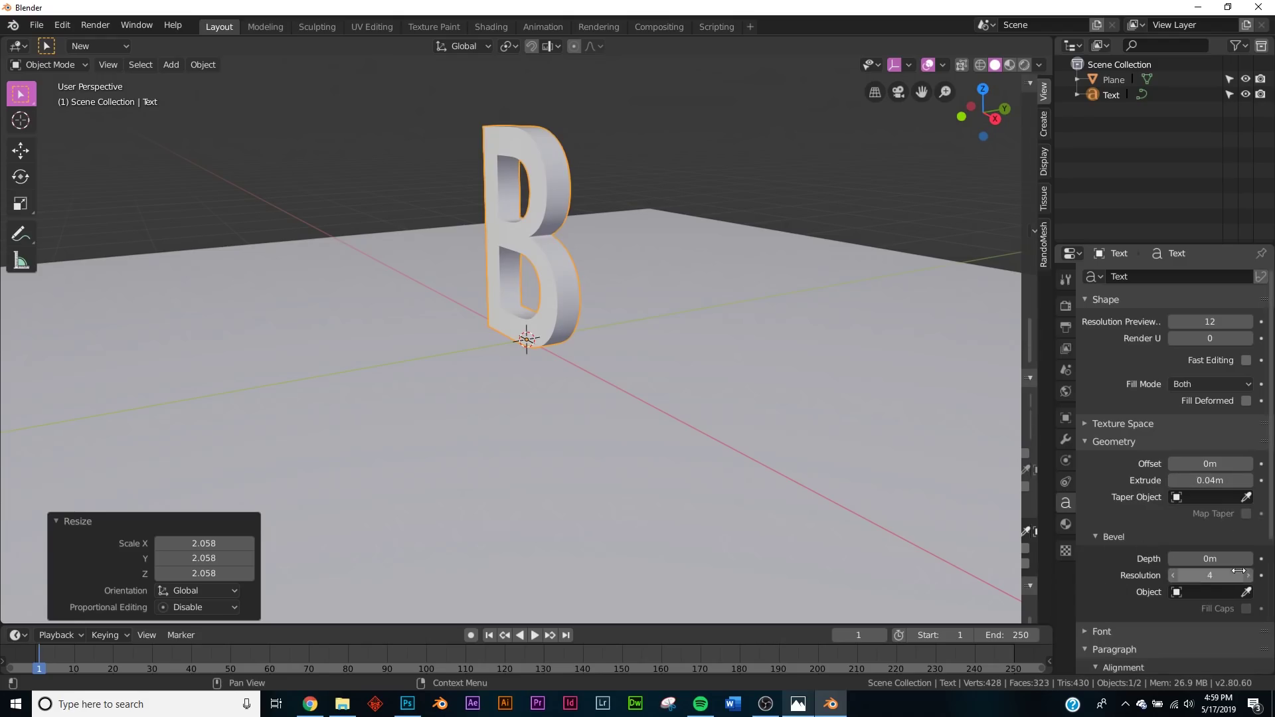
pyautogui.click(1252, 560)
pyautogui.moveTo(690, 398); pyautogui.dragTo(518, 324, button='middle')
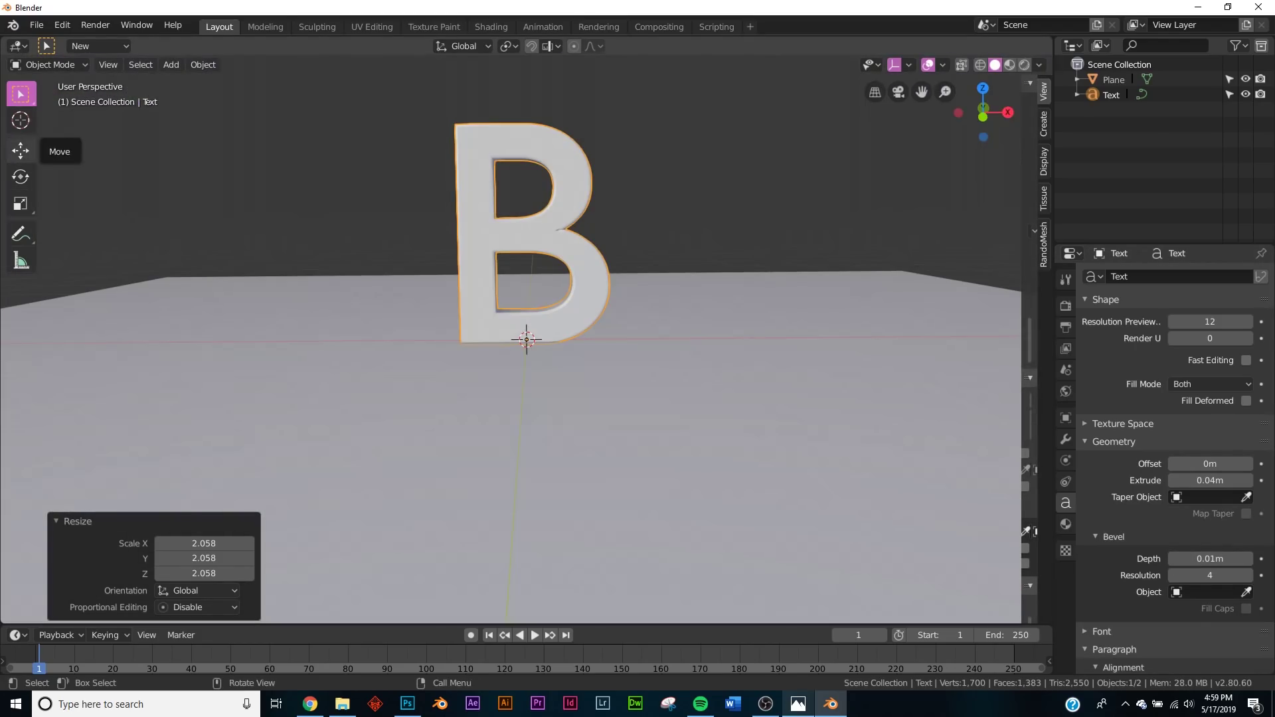
# View the finished reference render full size in Photos and return to Blender.
pyautogui.moveTo(1, 229); pyautogui.dragTo(510, 224)
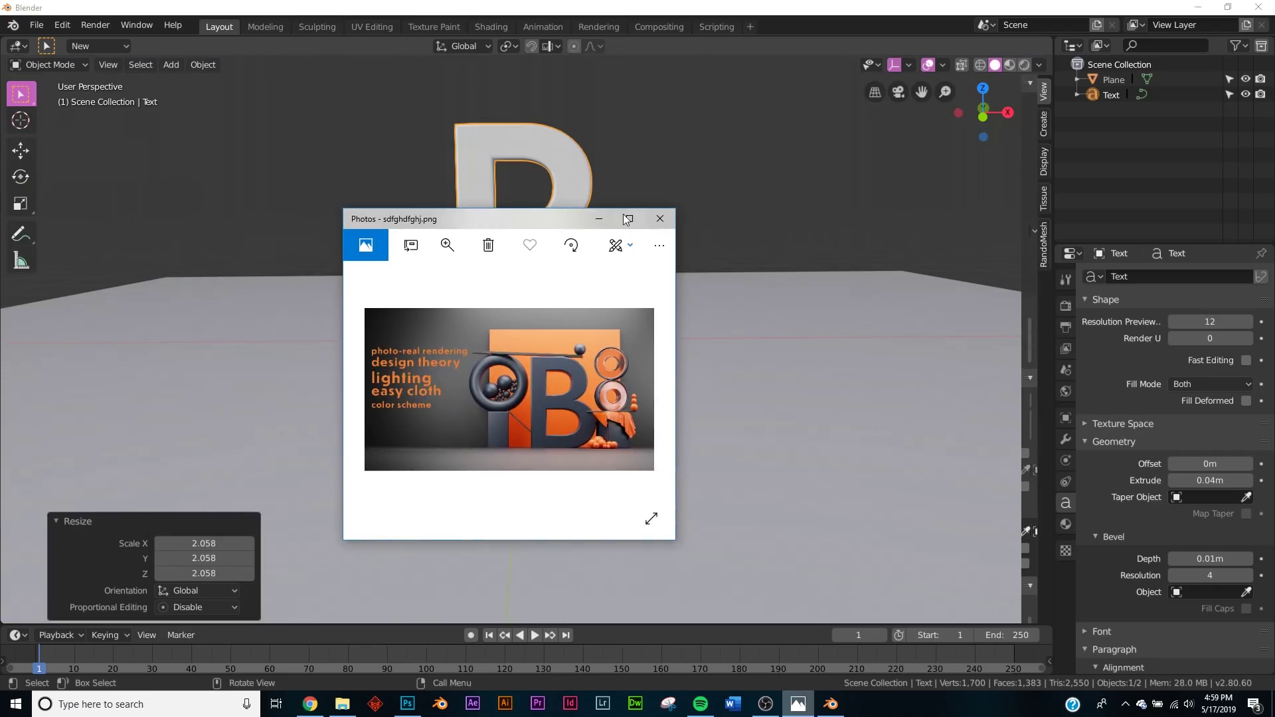
pyautogui.click(625, 217)
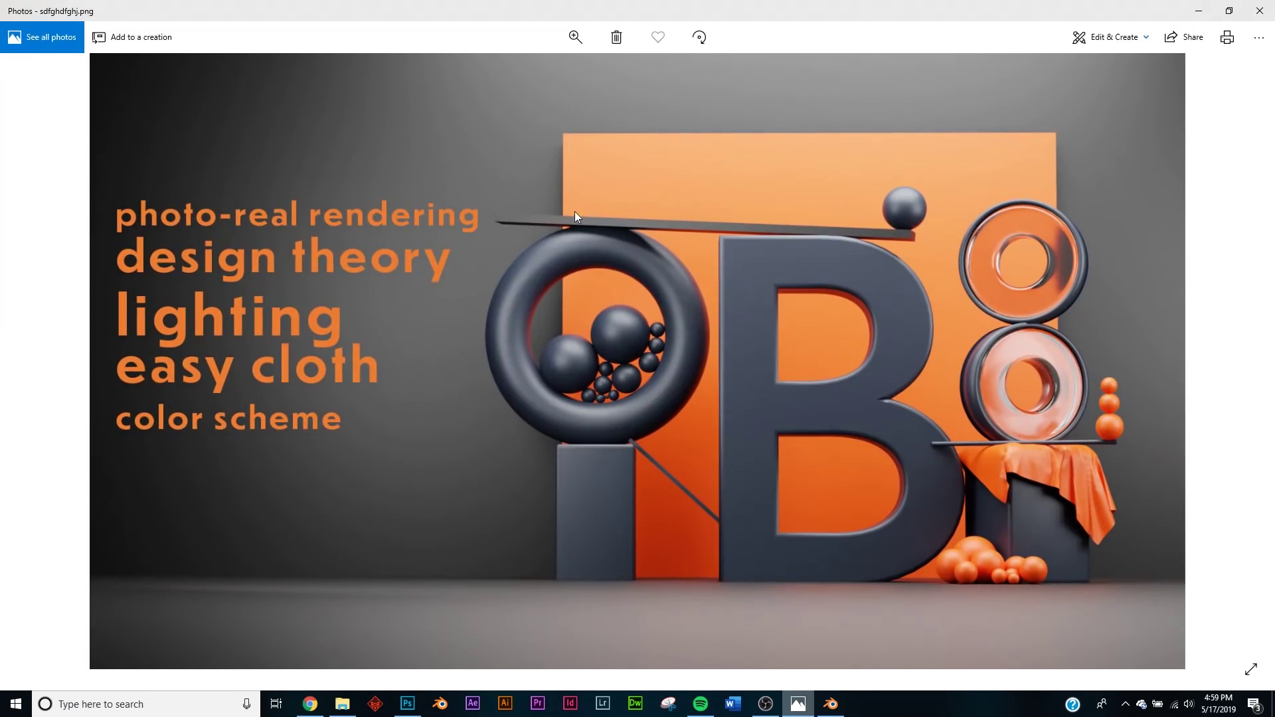
pyautogui.click(1187, 6)
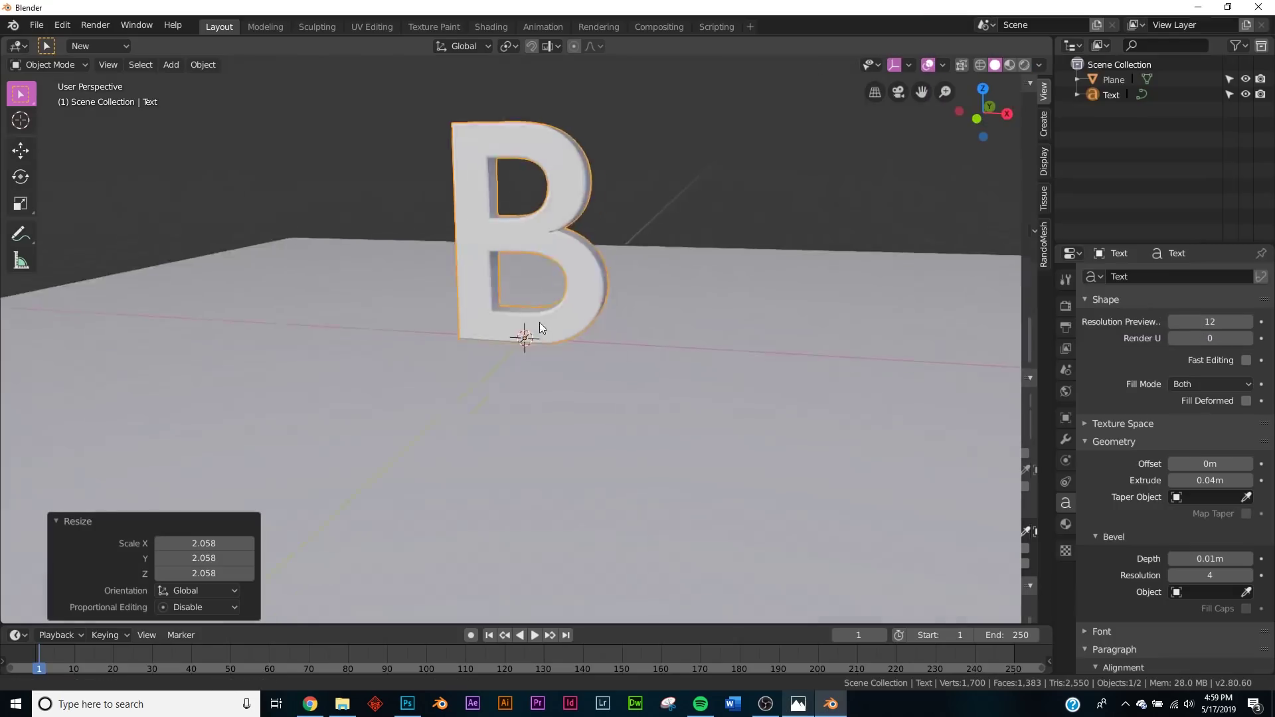
# Add a cube, move it along negative X beside the letter B and scale it down to about 0.34.
pyautogui.hotkey('shift', 'a')
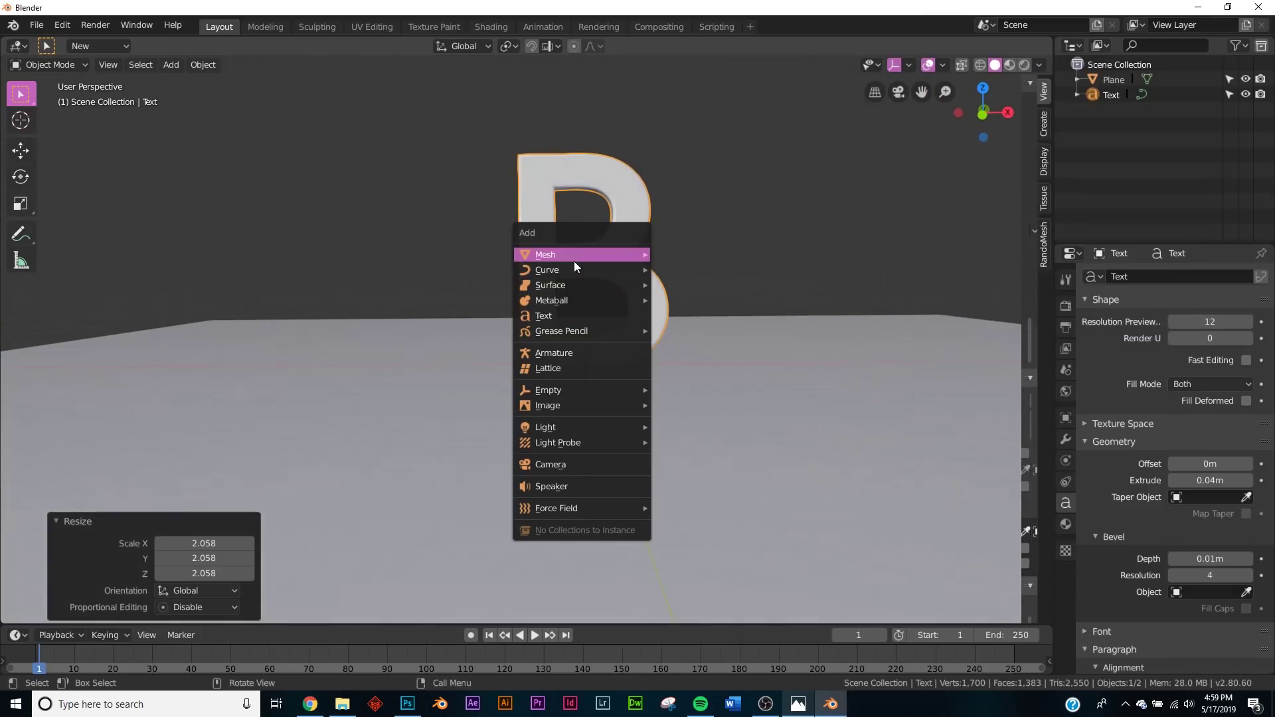
pyautogui.moveTo(574, 261)
pyautogui.click(664, 274)
pyautogui.hotkey('shift', 'space')
pyautogui.press('g')
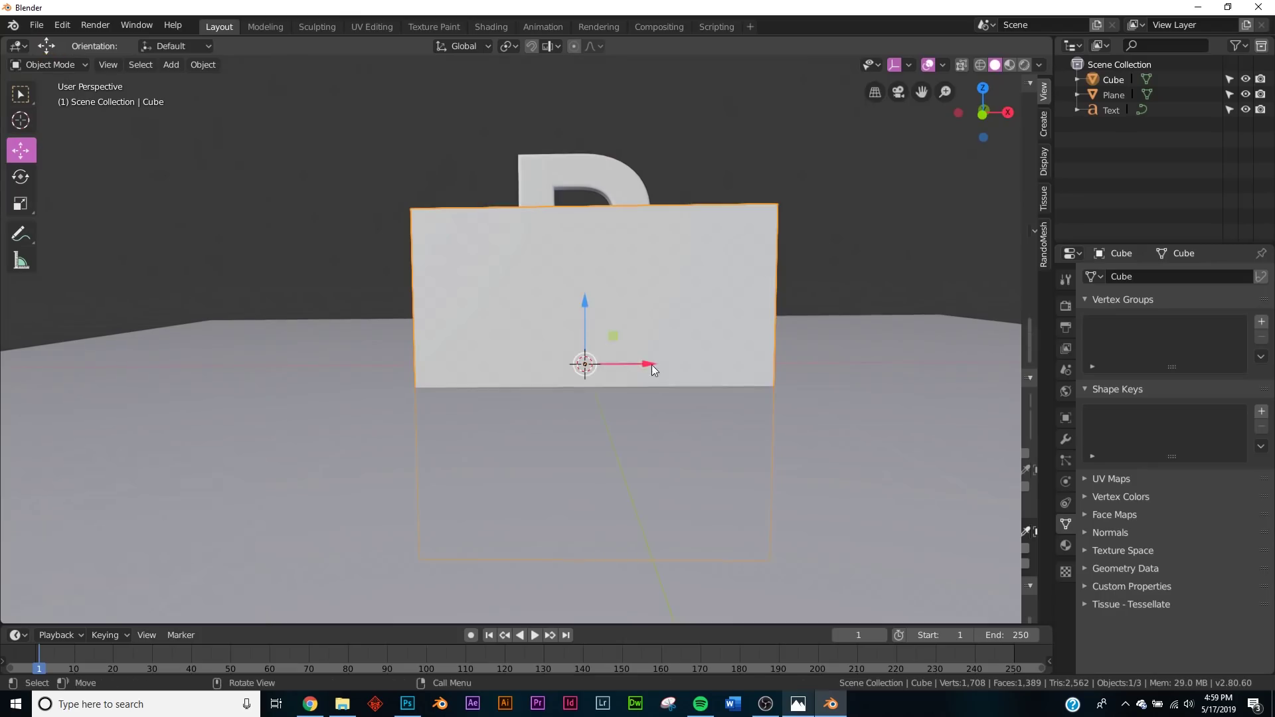
pyautogui.moveTo(651, 365); pyautogui.dragTo(436, 362)
pyautogui.press('s')
pyautogui.click(416, 362)
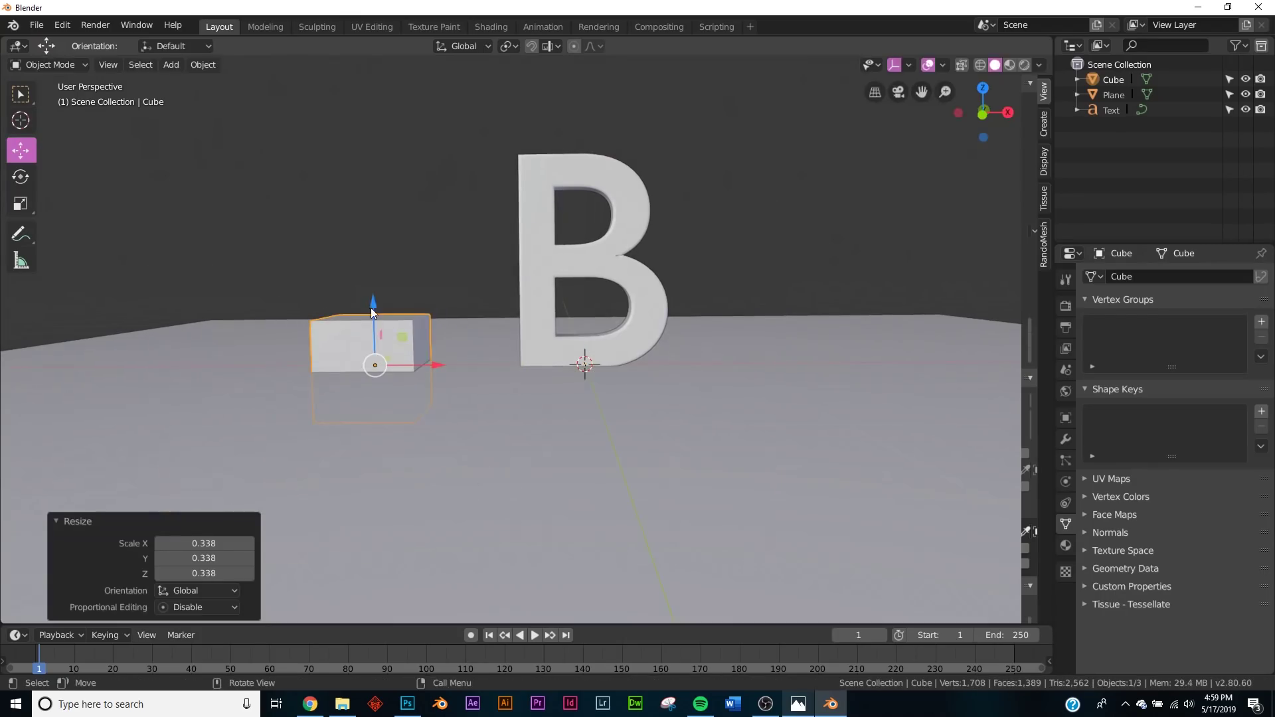
# Raise the cube onto the floor plane and move it about 0.47 m along X towards the letter B.
pyautogui.press('g')
pyautogui.press('z')
pyautogui.click(367, 258)
pyautogui.moveTo(569, 283); pyautogui.dragTo(571, 318, button='middle')
pyautogui.moveTo(428, 316); pyautogui.dragTo(496, 322)
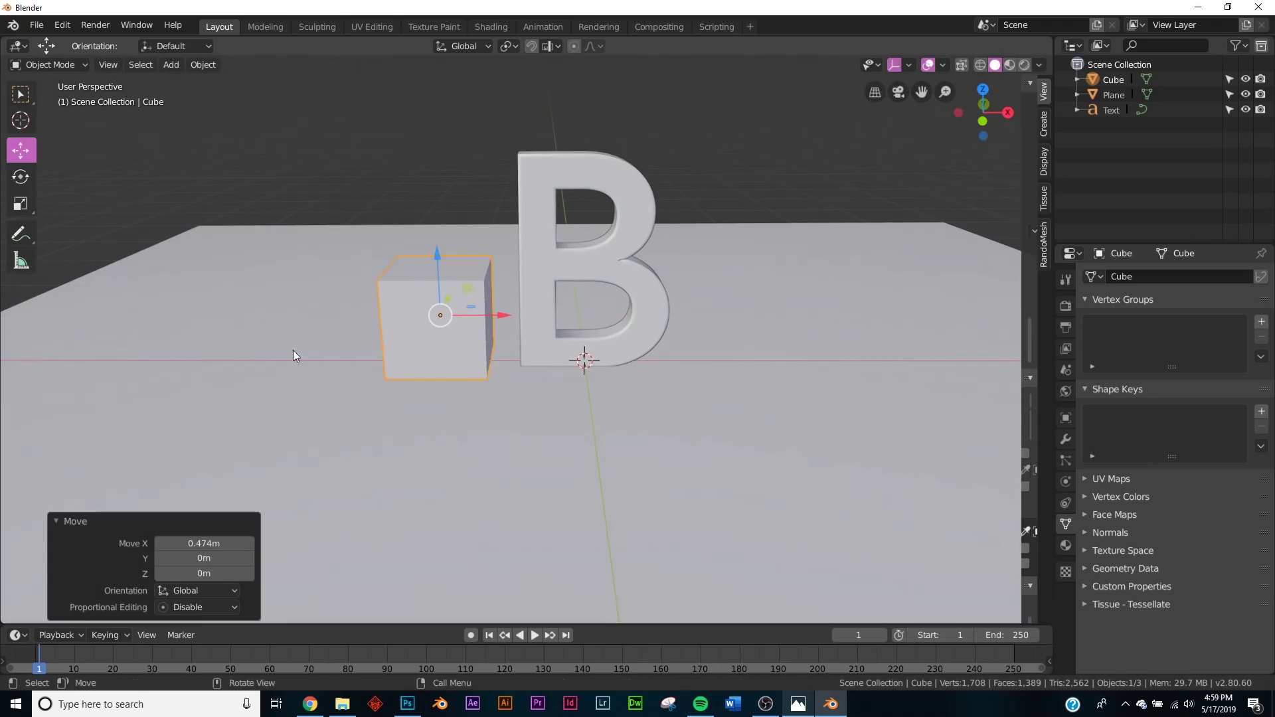
# Narrow the cube to about 0.51 along X, then scale it uniformly by about 0.76 to form a slim block.
pyautogui.moveTo(791, 296); pyautogui.dragTo(723, 300, button='middle')
pyautogui.moveTo(747, 258); pyautogui.dragTo(694, 267, button='middle')
pyautogui.moveTo(381, 273); pyautogui.dragTo(410, 273, button='middle')
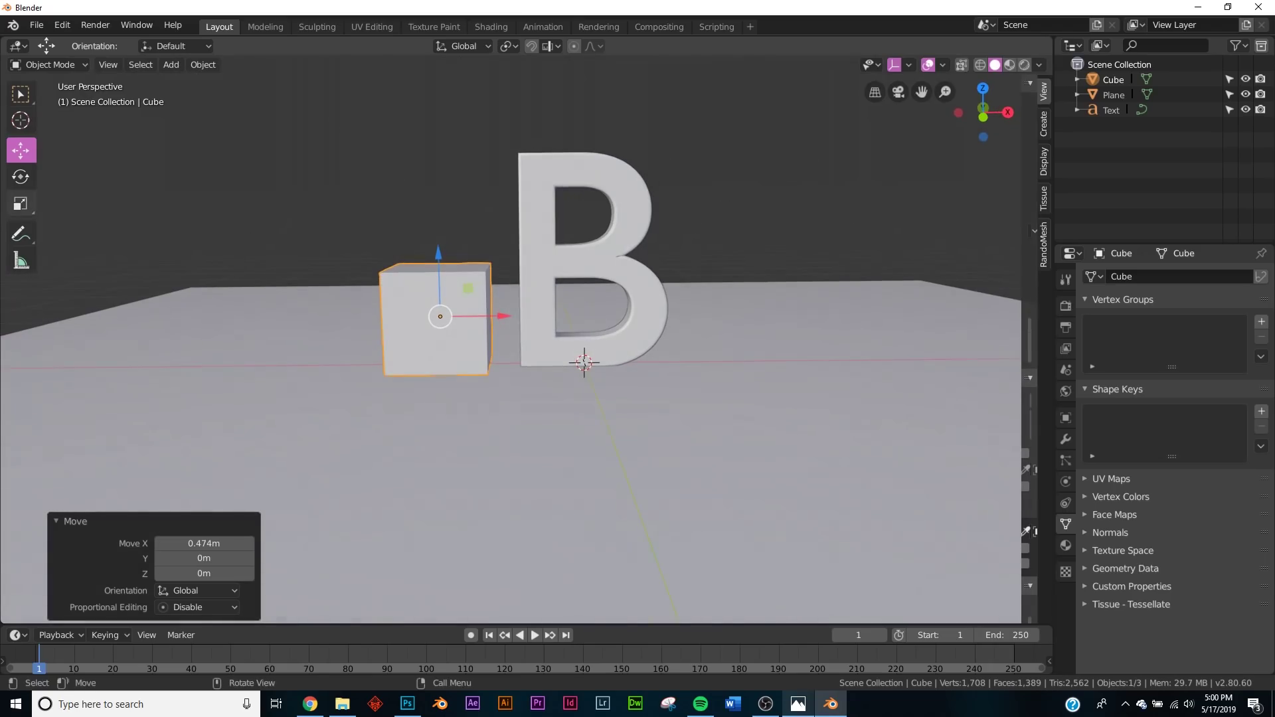
pyautogui.click(20, 204)
pyautogui.moveTo(506, 315); pyautogui.dragTo(473, 312)
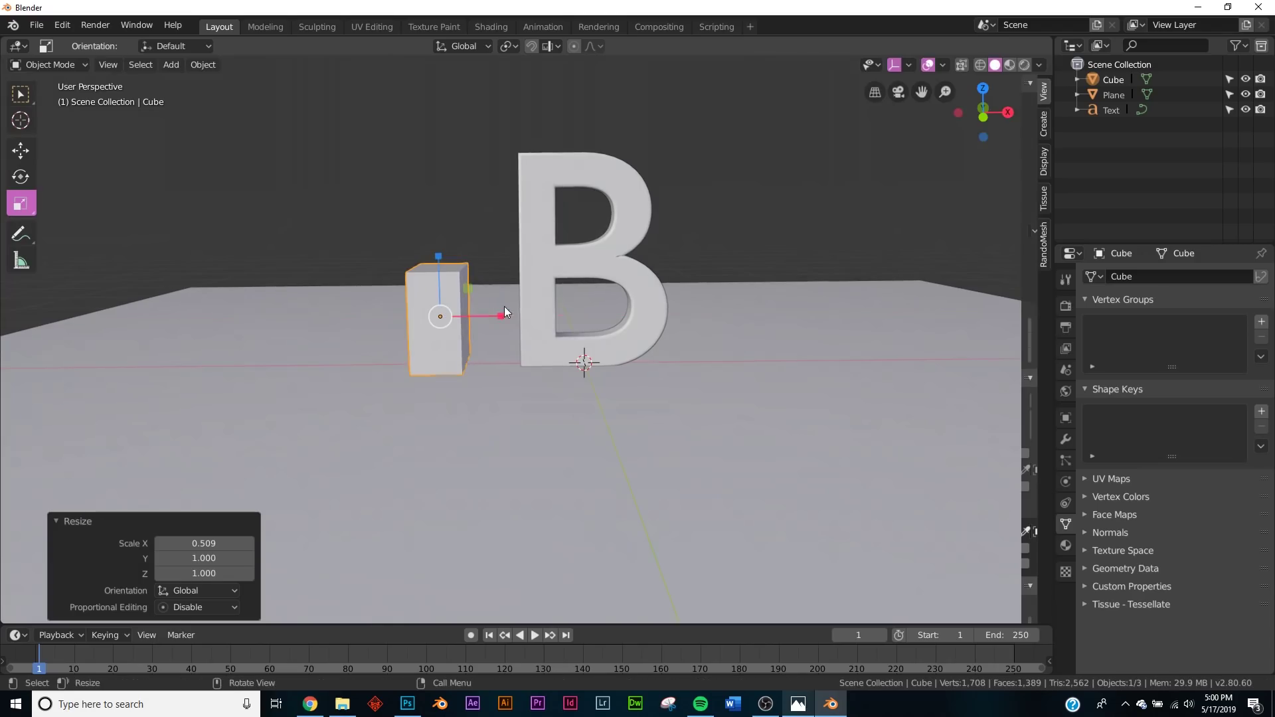
pyautogui.press('s')
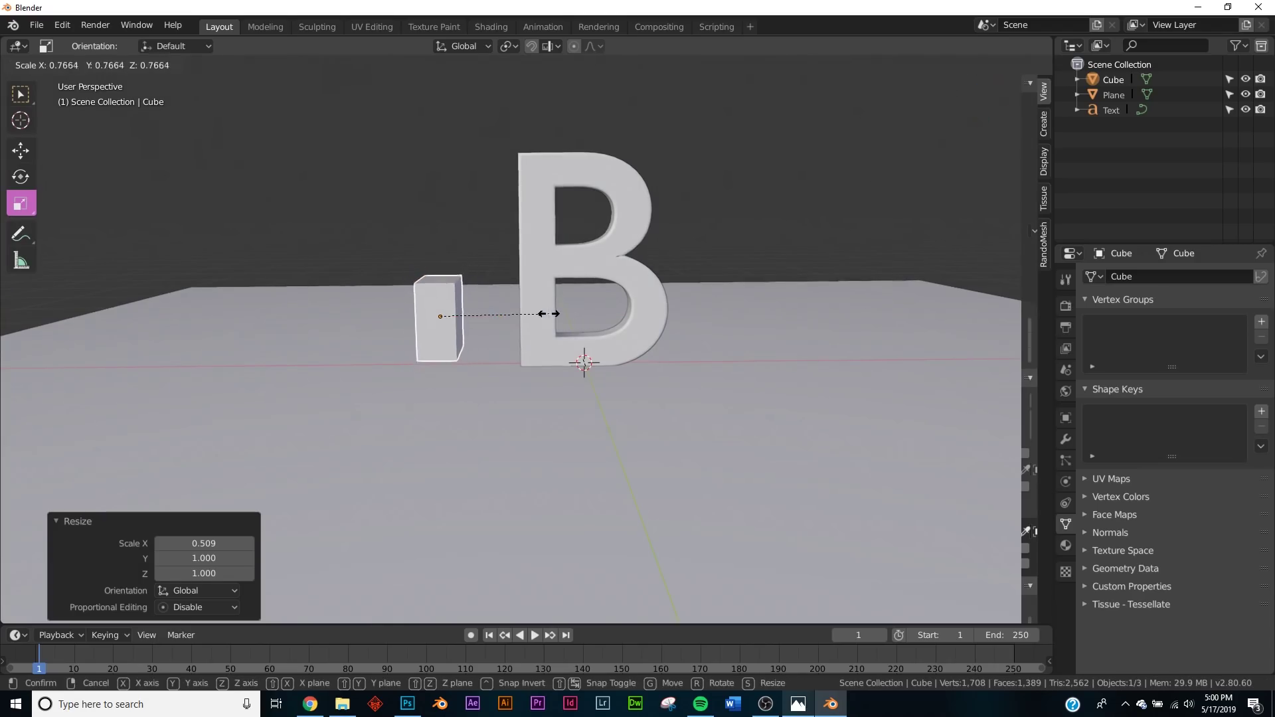
pyautogui.click(554, 313)
# Lower the slim block onto the floor plane and shift it about -0.03 m along X.
pyautogui.moveTo(554, 314); pyautogui.dragTo(580, 300, button='middle')
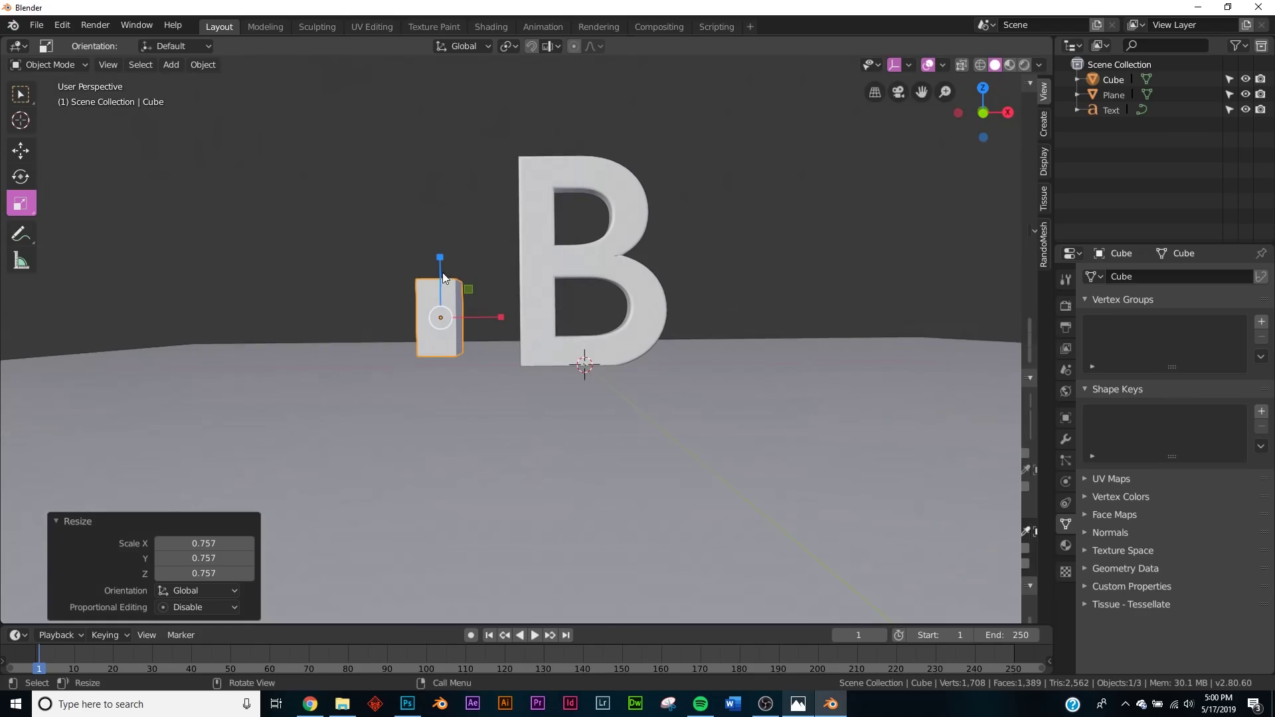
pyautogui.click(21, 150)
pyautogui.moveTo(441, 250); pyautogui.dragTo(440, 261)
pyautogui.moveTo(492, 325); pyautogui.dragTo(481, 325)
# Add a torus at the origin and rotate it 90° about the X axis so it stands upright.
pyautogui.moveTo(481, 325); pyautogui.dragTo(542, 295, button='middle')
pyautogui.hotkey('shift', 'a')
pyautogui.moveTo(611, 257)
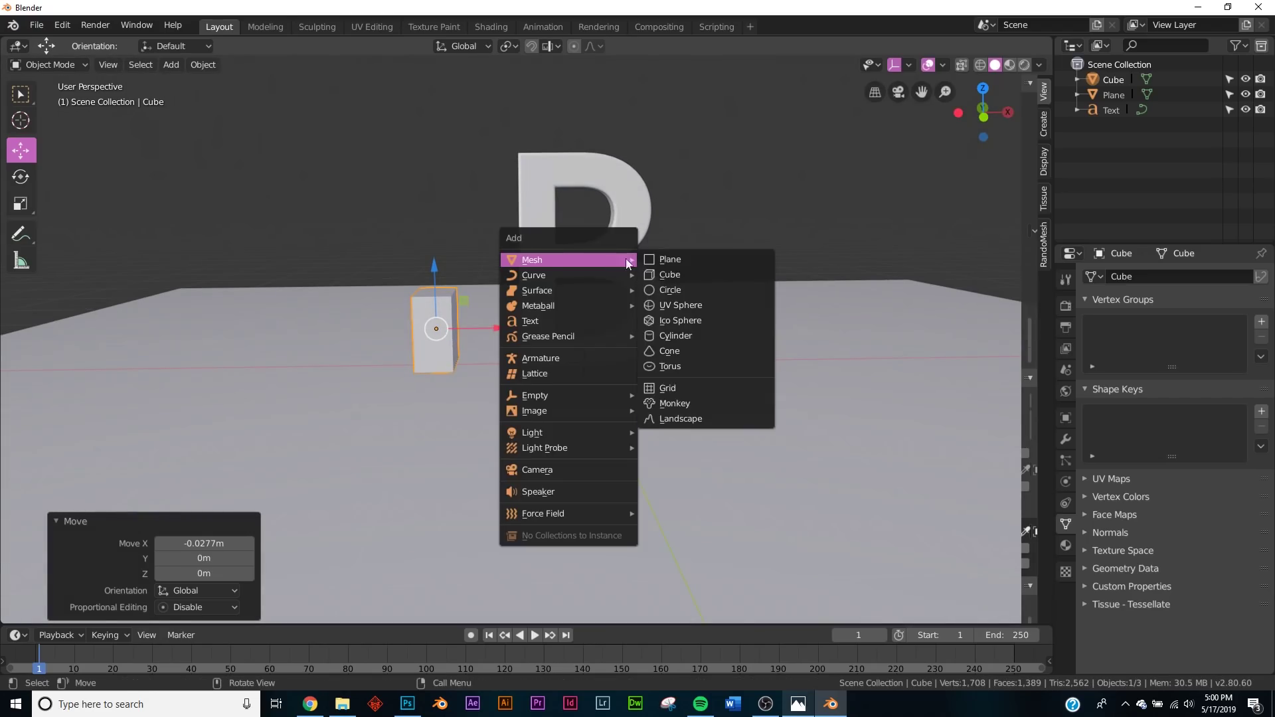
pyautogui.click(681, 366)
pyautogui.press('r')
pyautogui.press('x')
pyautogui.press('9')
pyautogui.press('0')
pyautogui.press('Return')
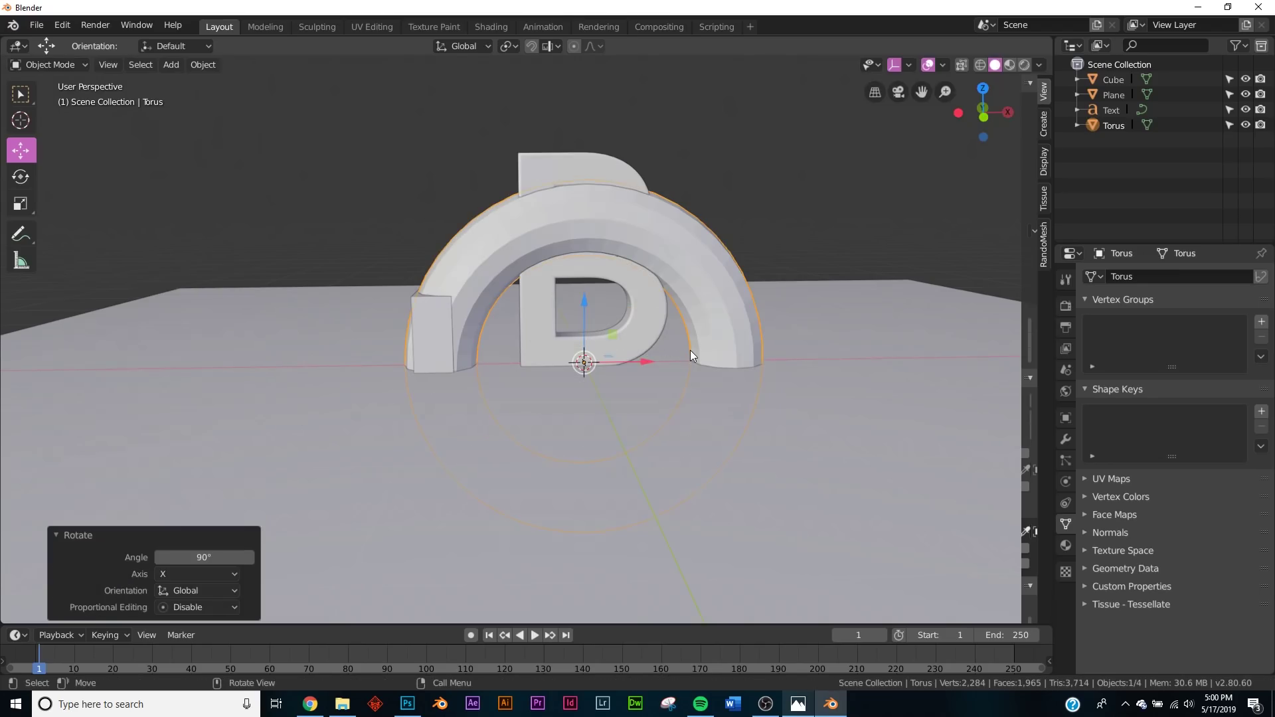
# Scale the torus down to about 0.46 and move it about -0.99 m along X to the slim block.
pyautogui.press('s')
pyautogui.click(642, 357)
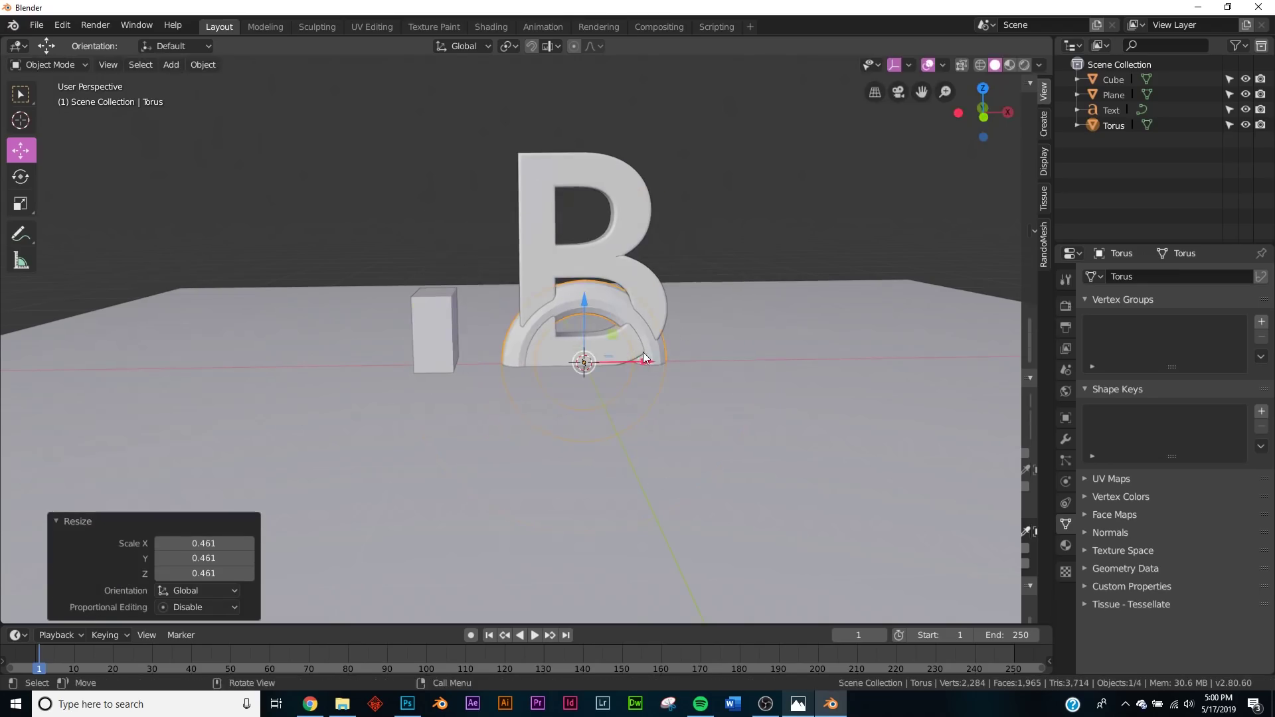
pyautogui.press('g')
pyautogui.click(493, 361)
# Raise the torus above the slim block and nudge it about -0.02 m along X to centre it.
pyautogui.press('g')
pyautogui.press('z')
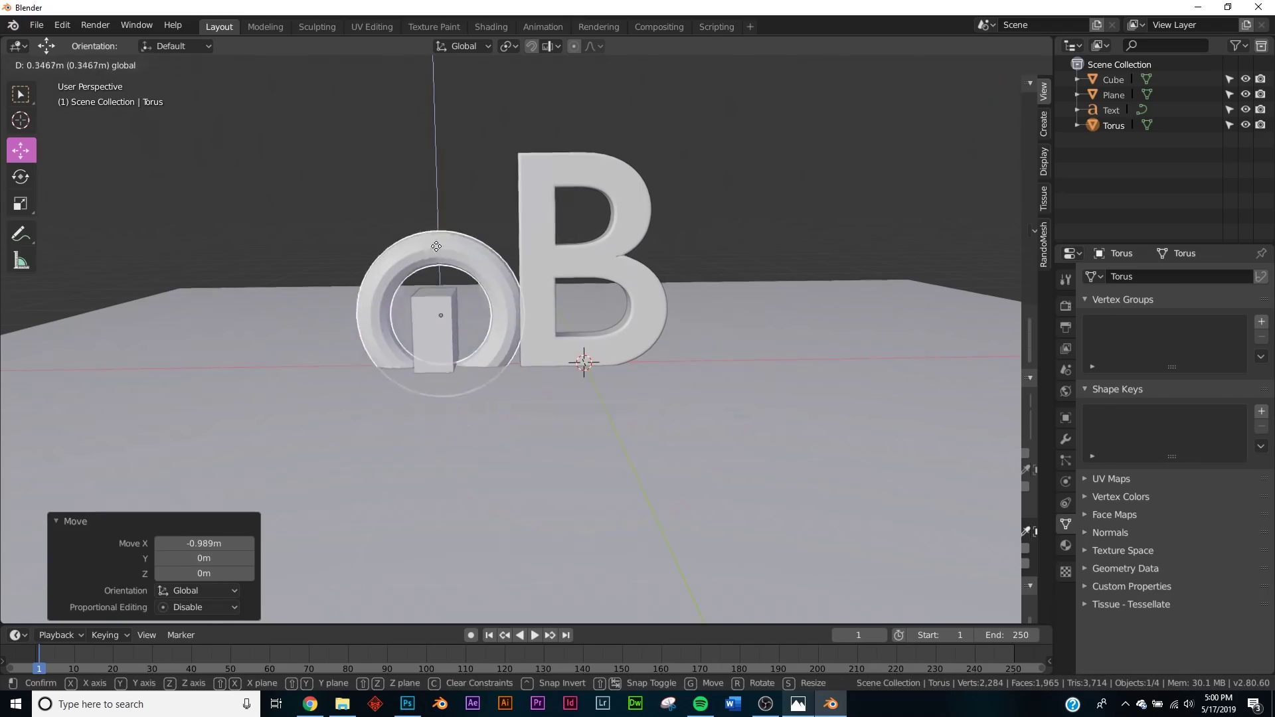
pyautogui.click(409, 152)
pyautogui.press('g')
pyautogui.press('x')
pyautogui.click(495, 209)
# Scale the torus by about 0.69 and lower it about 0.18 m to rest on top of the slim block.
pyautogui.press('s')
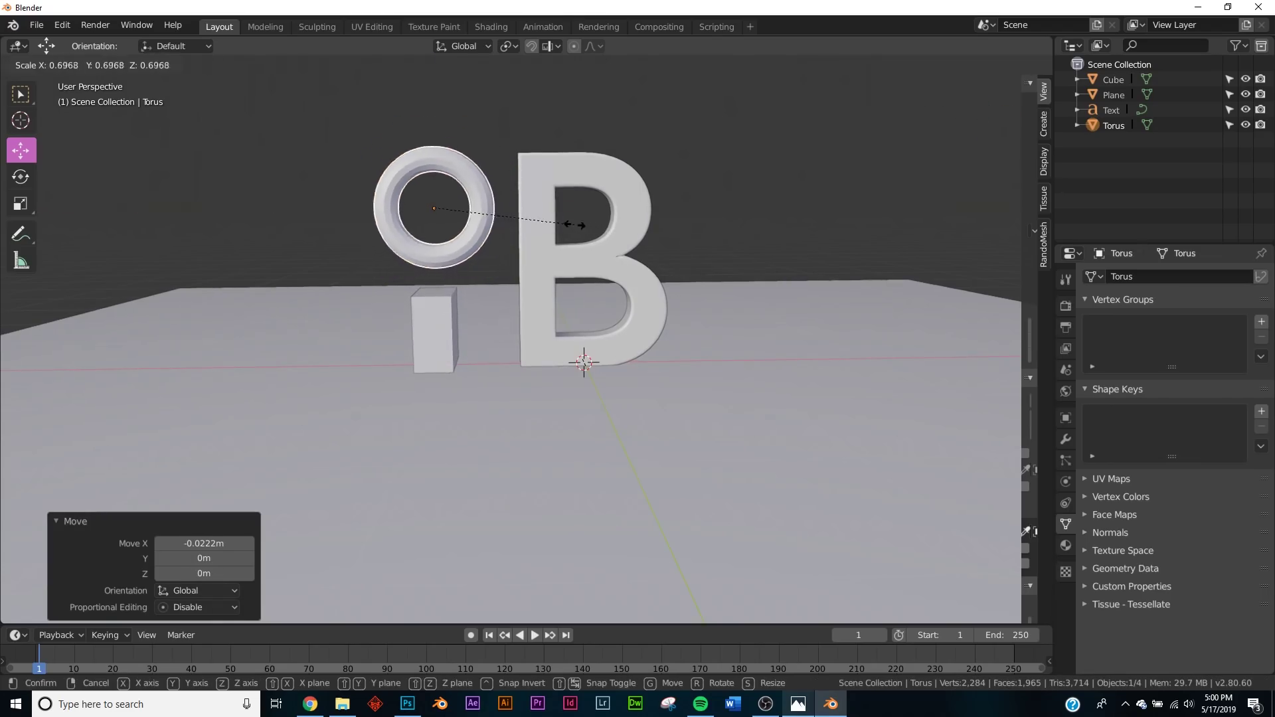
pyautogui.click(624, 149)
pyautogui.press('g')
pyautogui.press('z')
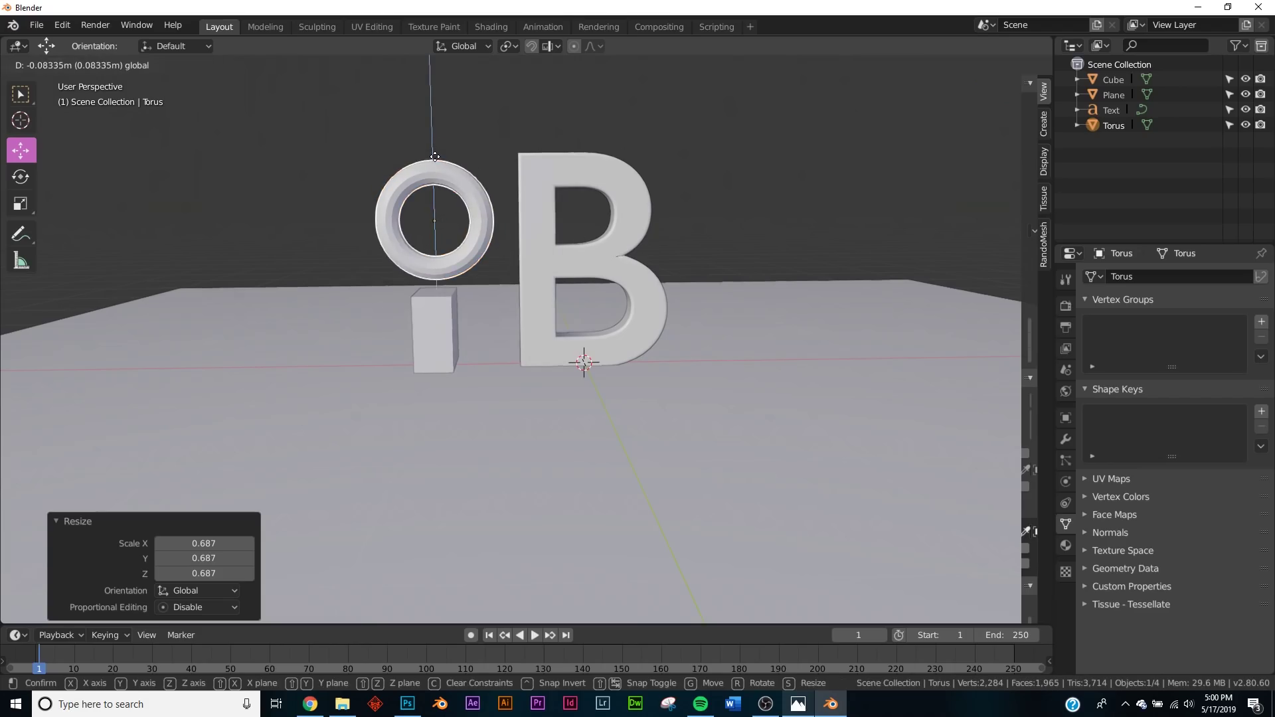
pyautogui.click(434, 171)
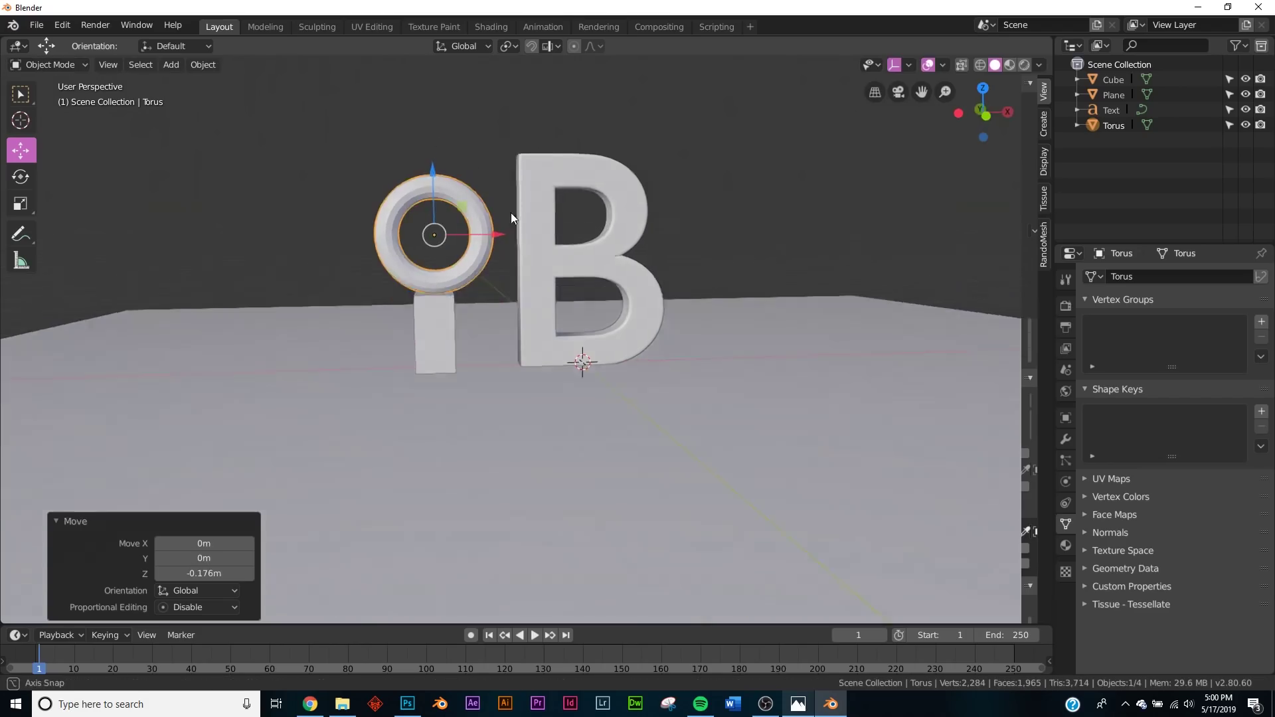
pyautogui.scroll(10, 628, 304)
pyautogui.scroll(-8, 655, 330)
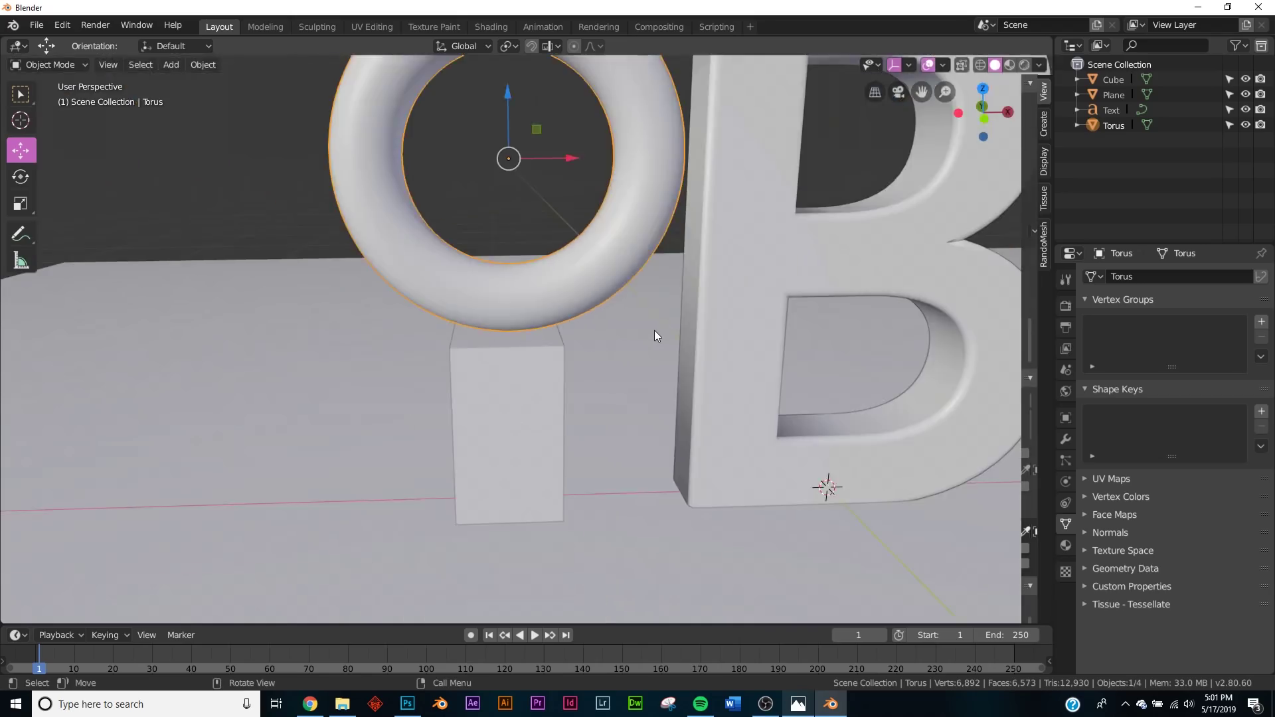
# Inspect the torus resting on the slim block and compare its placement with the reference render.
pyautogui.scroll(7, 654, 330)
pyautogui.scroll(-7, 655, 329)
pyautogui.scroll(-3, 655, 330)
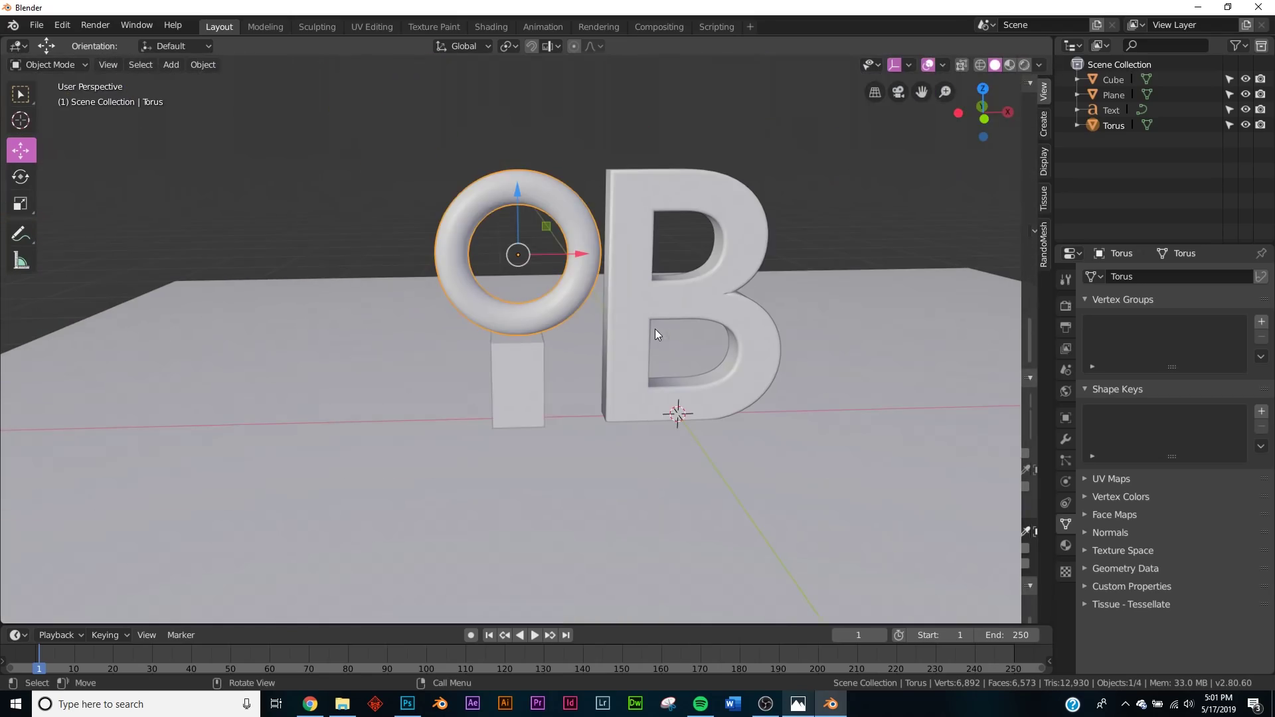
pyautogui.click(526, 374)
pyautogui.click(587, 244)
pyautogui.press('KP_Decimal')
pyautogui.scroll(6, 590, 328)
pyautogui.scroll(-9, 589, 329)
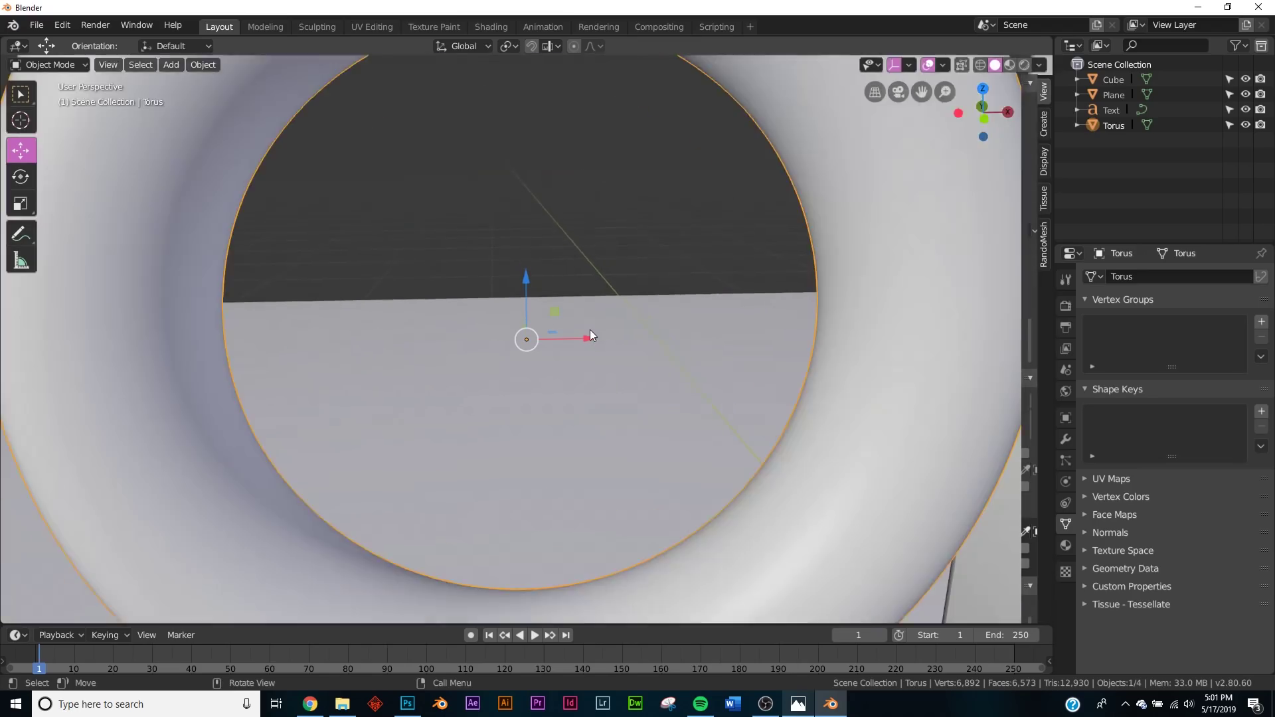
pyautogui.scroll(-2, 589, 329)
pyautogui.scroll(4, 590, 328)
pyautogui.hotkey('alt', 'Tab')
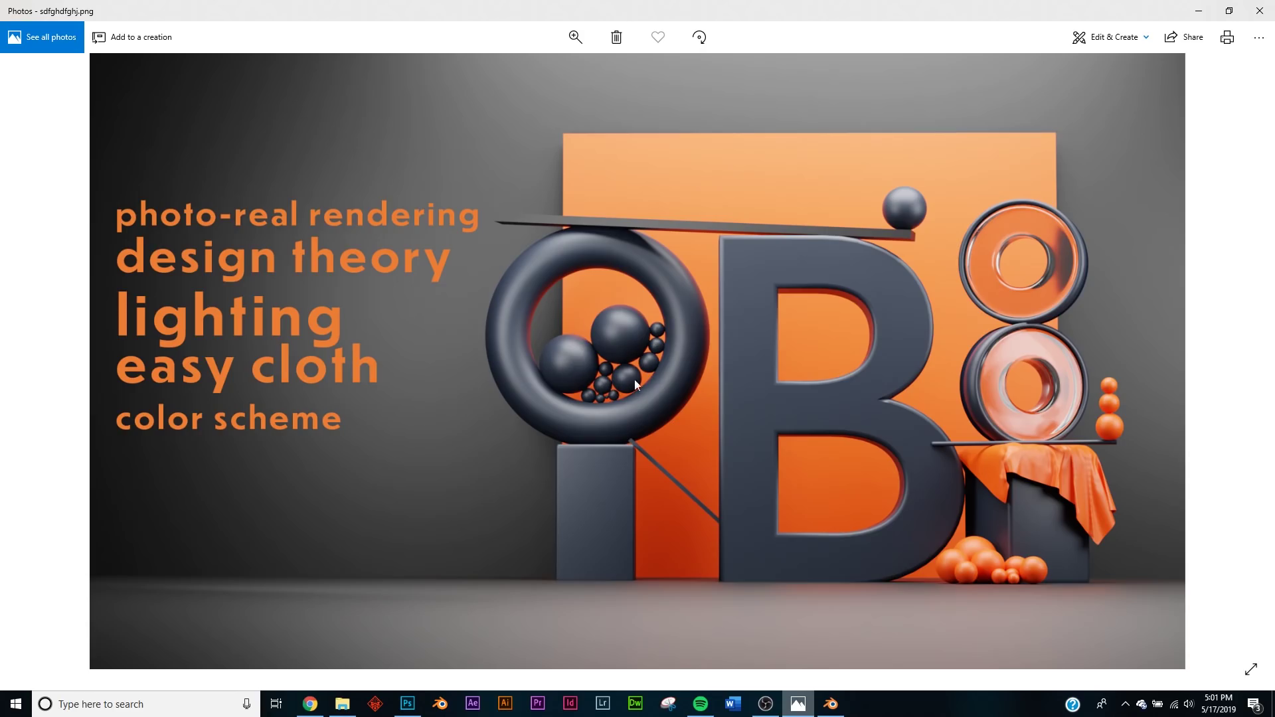
pyautogui.hotkey('alt', 'Tab')
pyautogui.scroll(5, 584, 516)
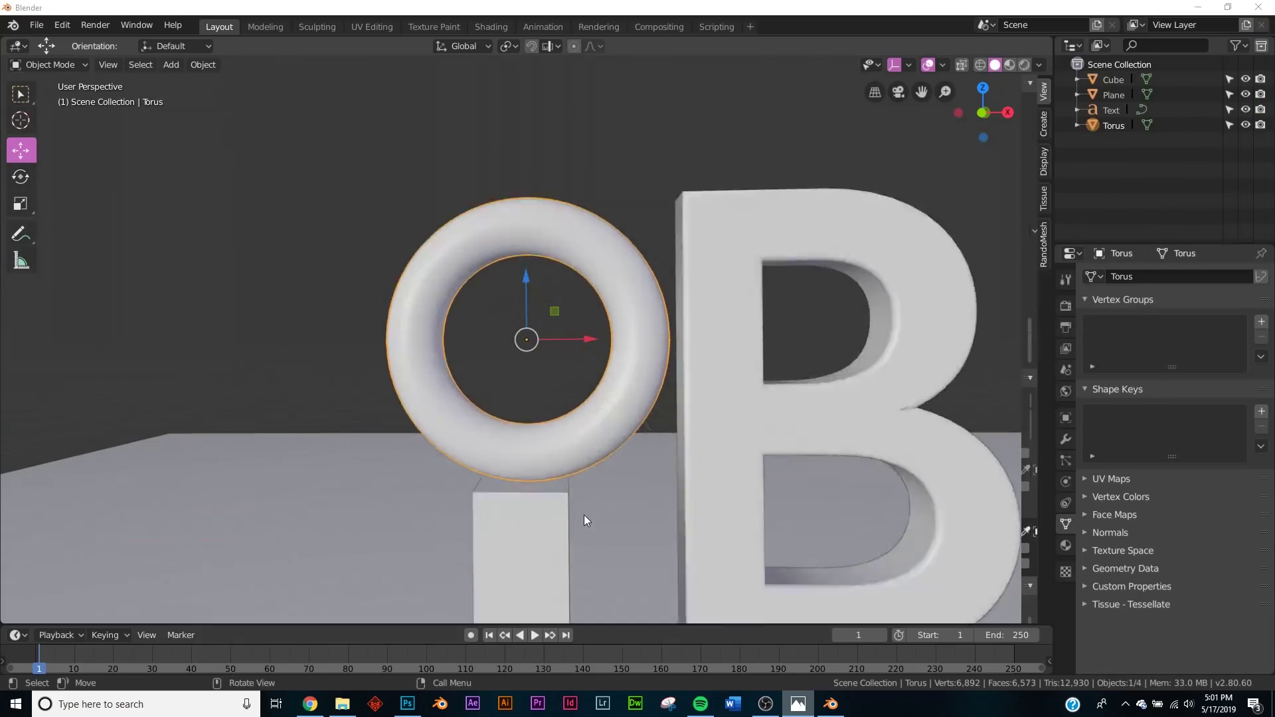
pyautogui.scroll(-5, 624, 509)
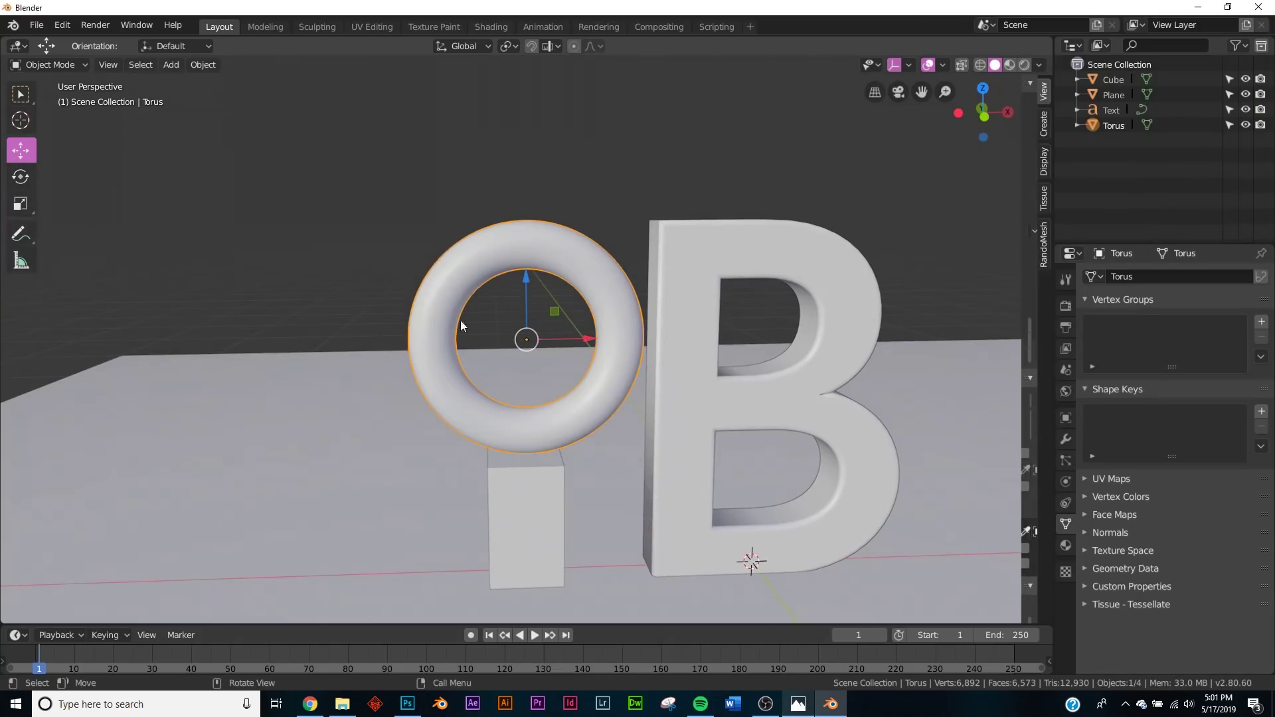
# Add an ico sphere, scale it down and position it inside the torus opening against the inner wall.
pyautogui.hotkey('shift', 'a')
pyautogui.hotkey('shift', 'a')
pyautogui.click(776, 423)
pyautogui.press('s')
pyautogui.moveTo(754, 510); pyautogui.dragTo(754, 323)
pyautogui.scroll(4, 527, 339)
pyautogui.moveTo(590, 339)
pyautogui.mouseDown()
pyautogui.moveTo(606, 339)
pyautogui.moveTo(569, 339)
pyautogui.mouseUp()
pyautogui.press('s')
# Duplicate the large sphere into progressively smaller copies and pack them beside it inside the torus.
pyautogui.hotkey('shift', 'd')
pyautogui.press('s')
pyautogui.hotkey('shift', 'd')
pyautogui.moveTo(584, 191); pyautogui.dragTo(583, 266)
pyautogui.press('s')
pyautogui.moveTo(654, 321); pyautogui.dragTo(657, 321)
pyautogui.hotkey('shift', 'd')
pyautogui.press('s')
pyautogui.moveTo(600, 267); pyautogui.dragTo(597, 304)
# Duplicate a small sphere repeatedly to fill the gap between the large sphere and the torus's lower inner wall.
pyautogui.scroll(5, 598, 359)
pyautogui.hotkey('shift', 'd')
pyautogui.hotkey('shift', 'd')
pyautogui.hotkey('shift', 'd')
# Add more resized sphere copies toward the torus's inner wall facing the B, offsetting the last about 0.07 m along X.
pyautogui.hotkey('shift', 'd')
pyautogui.hotkey('shift', 'd')
pyautogui.moveTo(561, 505); pyautogui.dragTo(525, 506)
pyautogui.hotkey('shift', 'd')
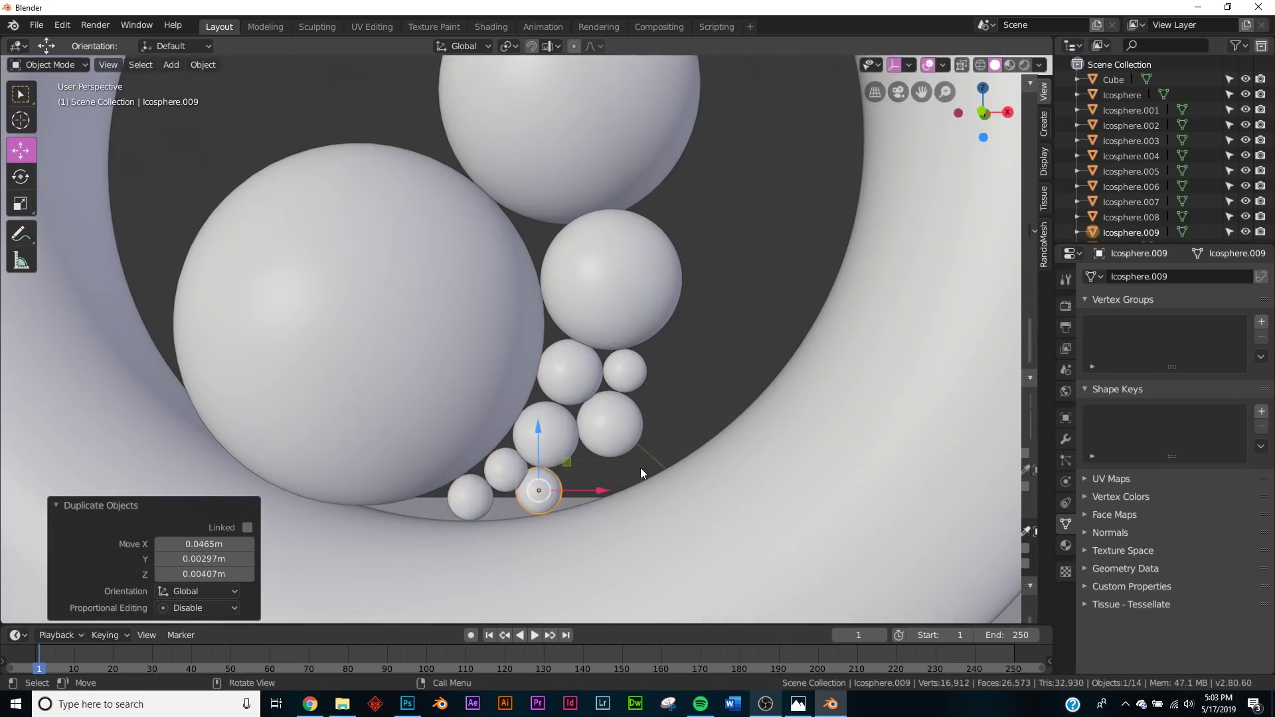
pyautogui.hotkey('shift', 'd')
pyautogui.press('s')
pyautogui.scroll(-3, 641, 392)
pyautogui.hotkey('shift', 'd')
pyautogui.moveTo(728, 161); pyautogui.dragTo(723, 161)
# Shrink the newest sphere and add further small and medium copies down the inner wall on the B side.
pyautogui.hotkey('shift', 'd')
pyautogui.press('s')
pyautogui.moveTo(727, 245); pyautogui.dragTo(716, 245)
pyautogui.hotkey('shift', 'd')
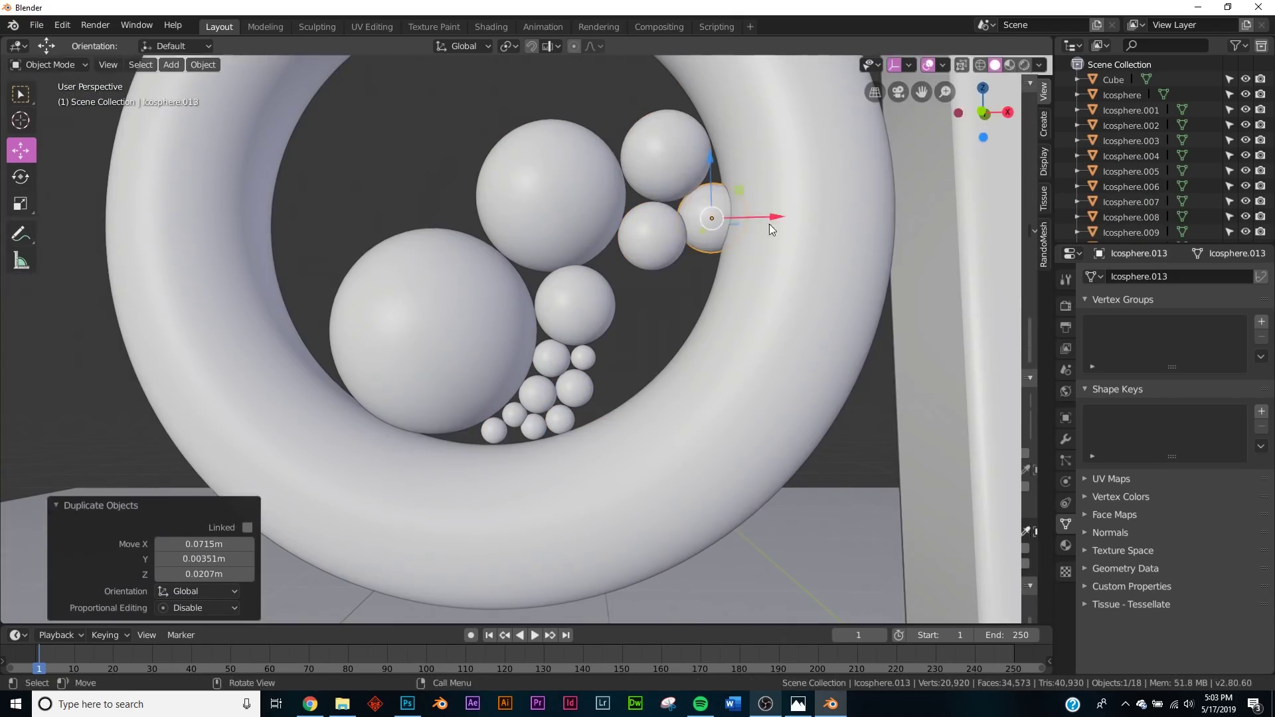
pyautogui.moveTo(711, 161); pyautogui.dragTo(711, 151)
pyautogui.press('s')
pyautogui.moveTo(770, 209); pyautogui.dragTo(765, 209)
pyautogui.click(658, 241)
pyautogui.hotkey('shift', 'd')
pyautogui.hotkey('shift', 'd')
pyautogui.moveTo(771, 266); pyautogui.dragTo(765, 265)
pyautogui.press('s')
pyautogui.hotkey('shift', 'd')
pyautogui.click(667, 304)
pyautogui.hotkey('shift', 'd')
# Seat the last medium sphere against the torus's lower inner wall and nudge it 0.0251 m along Y.
pyautogui.moveTo(724, 359); pyautogui.dragTo(487, 380, button='middle')
pyautogui.moveTo(550, 379); pyautogui.dragTo(522, 379)
pyautogui.moveTo(504, 378); pyautogui.dragTo(740, 370, button='middle')
pyautogui.moveTo(684, 367); pyautogui.dragTo(690, 364)
pyautogui.scroll(-8, 620, 393)
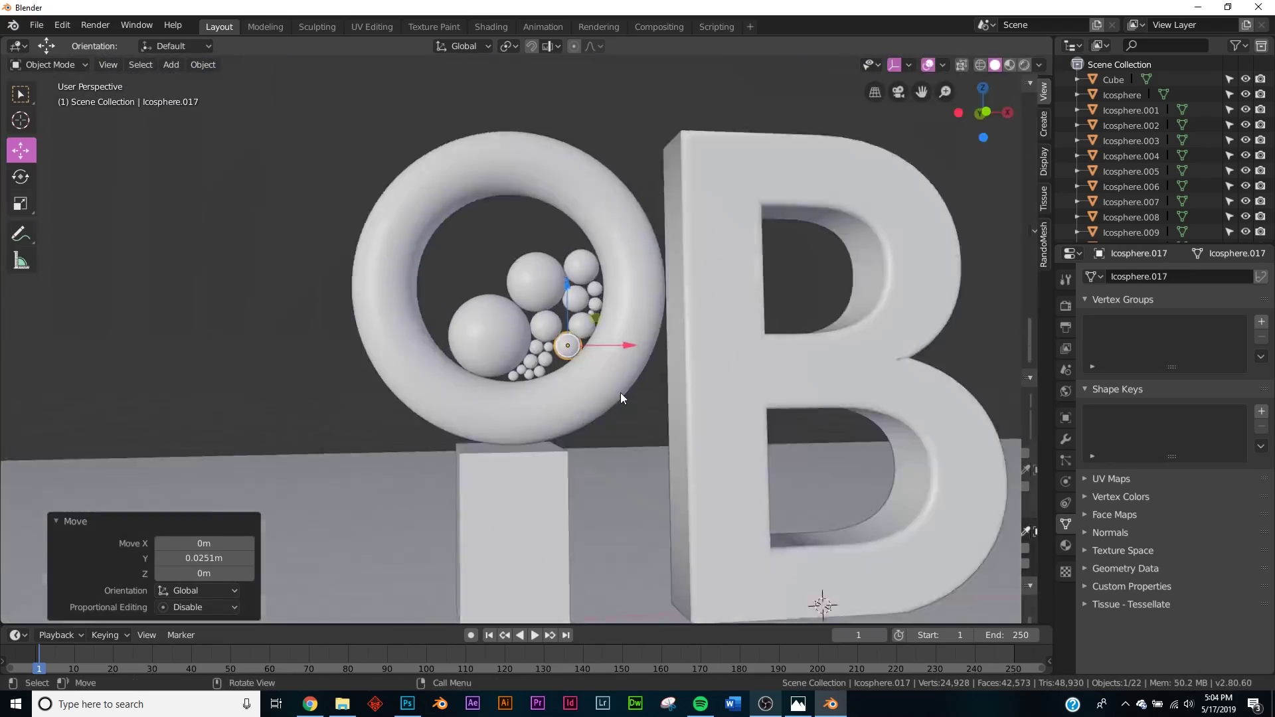
pyautogui.scroll(3, 711, 277)
pyautogui.moveTo(569, 359); pyautogui.dragTo(644, 381, button='middle')
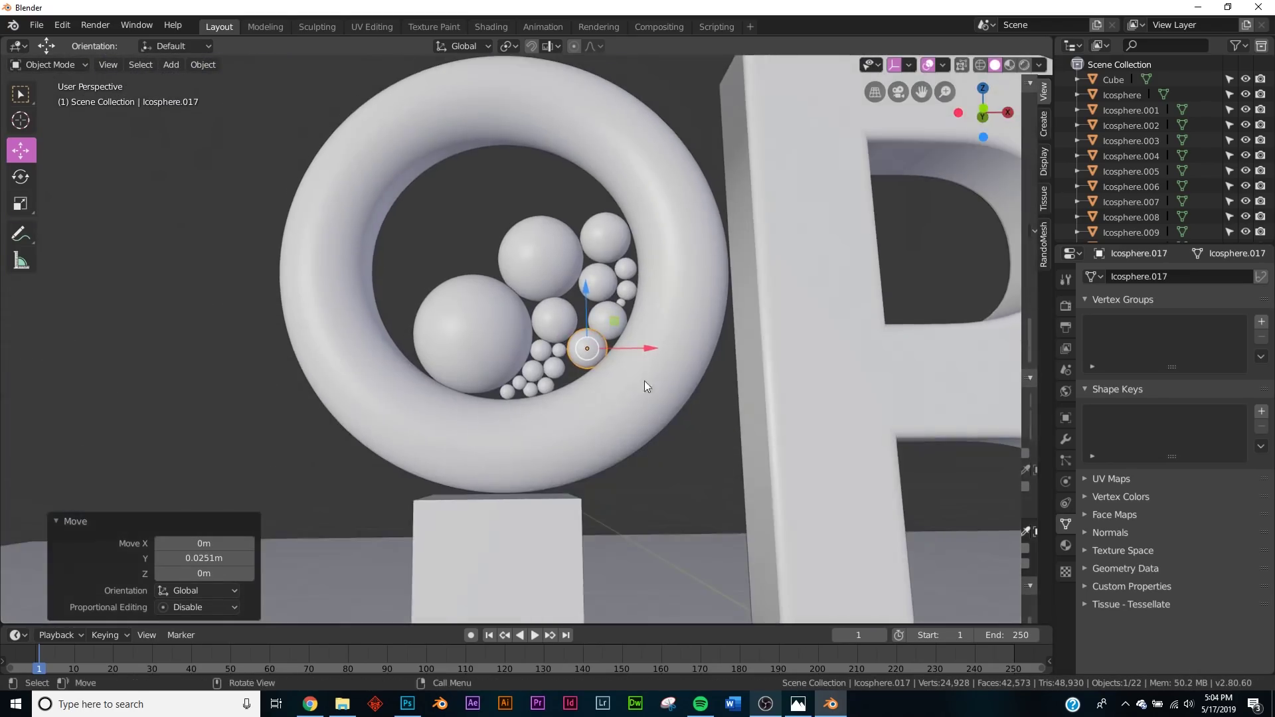
# Tuck one more small sphere copy into the gap in the middle of the sphere cluster.
pyautogui.moveTo(582, 293); pyautogui.dragTo(477, 257, button='middle')
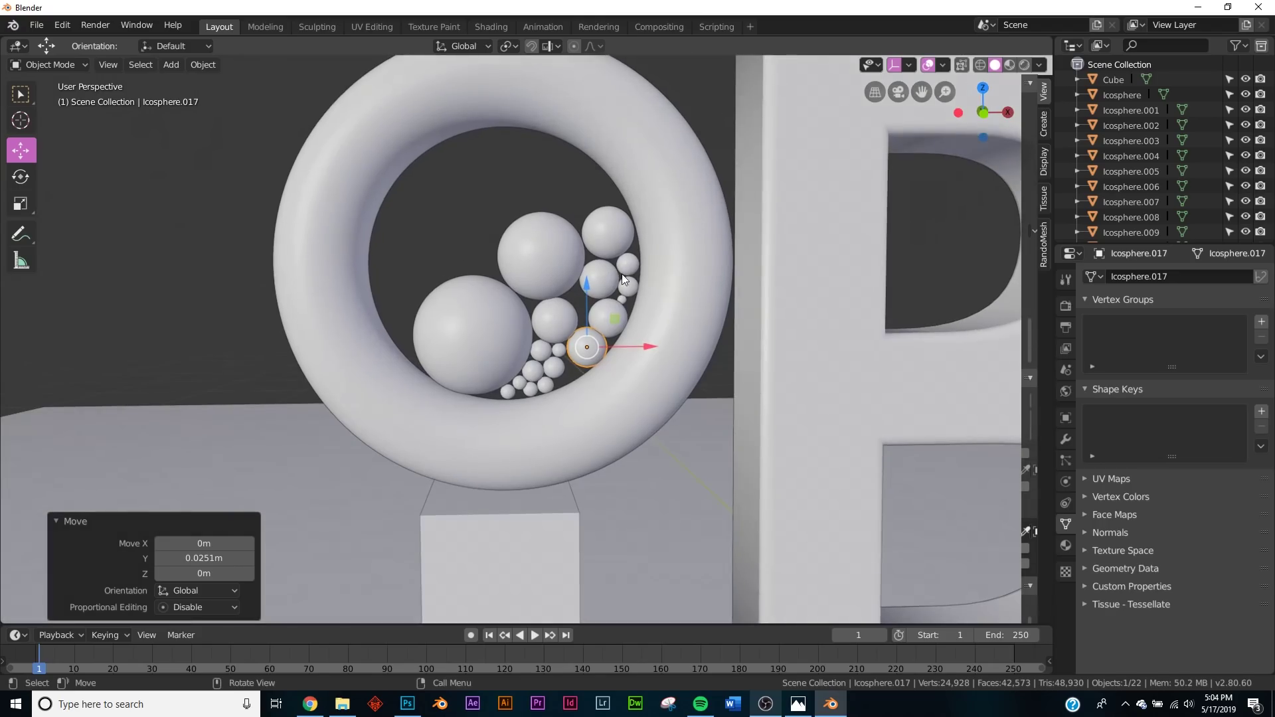
pyautogui.scroll(6, 620, 296)
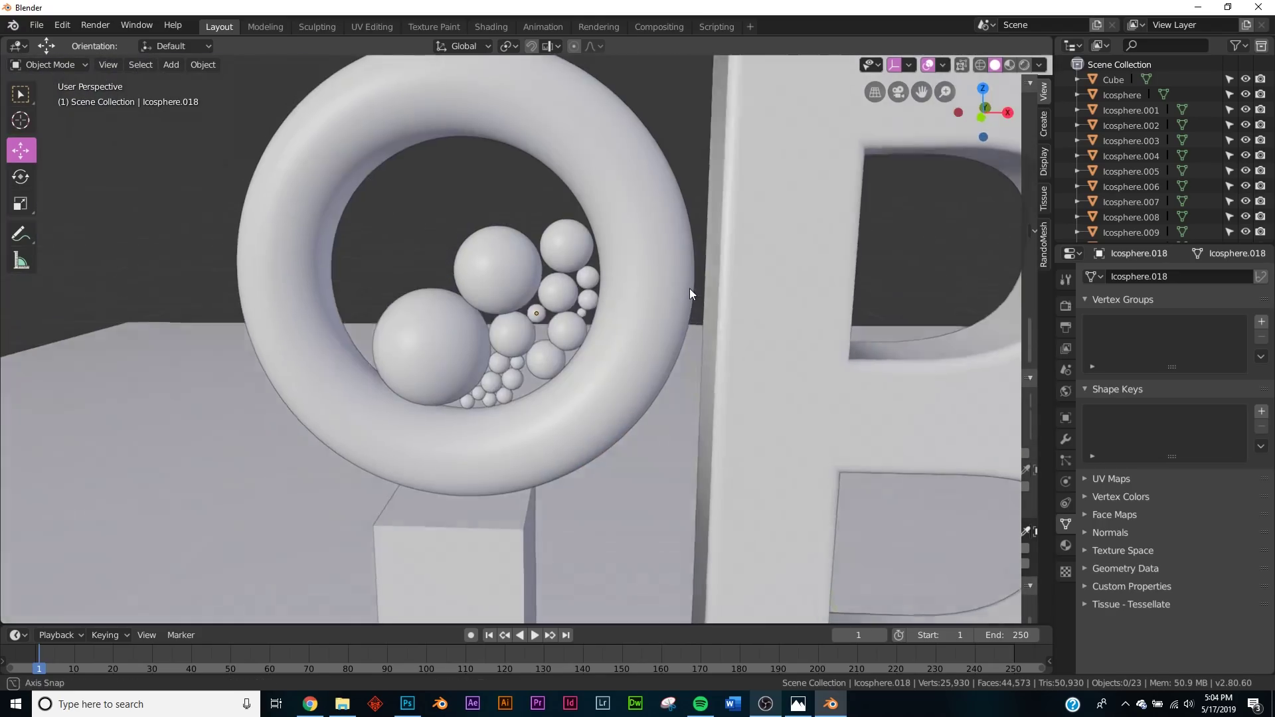
pyautogui.moveTo(690, 288); pyautogui.dragTo(689, 273, button='middle')
pyautogui.scroll(-4, 689, 273)
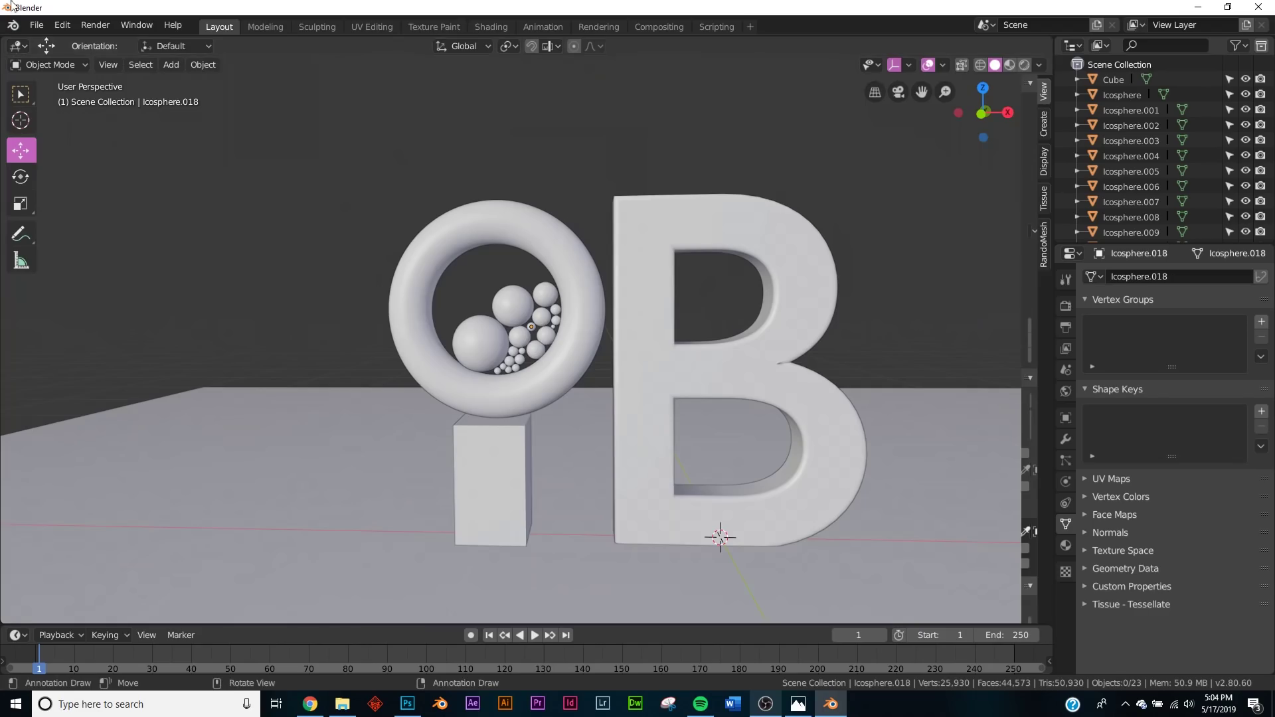
# Lay a thin plank across the torus and the B, and rest a sphere on its end, moved 1.57 m along X.
pyautogui.moveTo(0, 372); pyautogui.dragTo(613, 227)
pyautogui.click(727, 225)
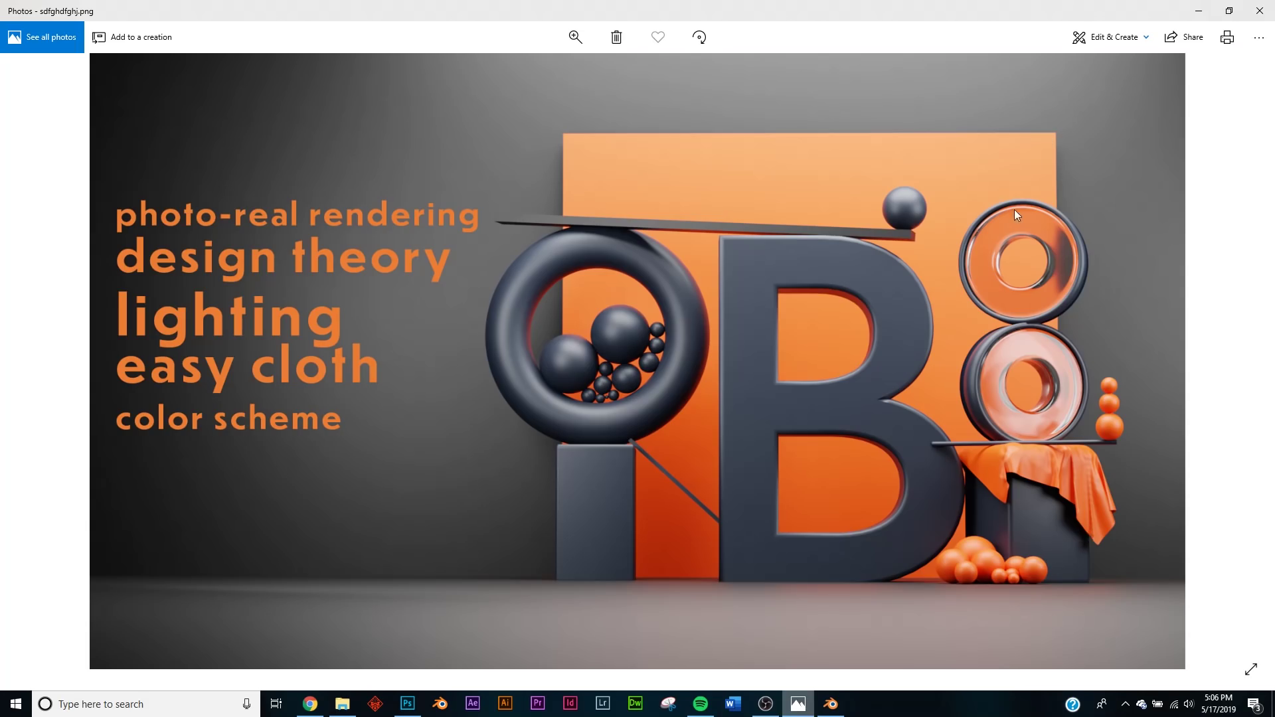
pyautogui.click(1201, 8)
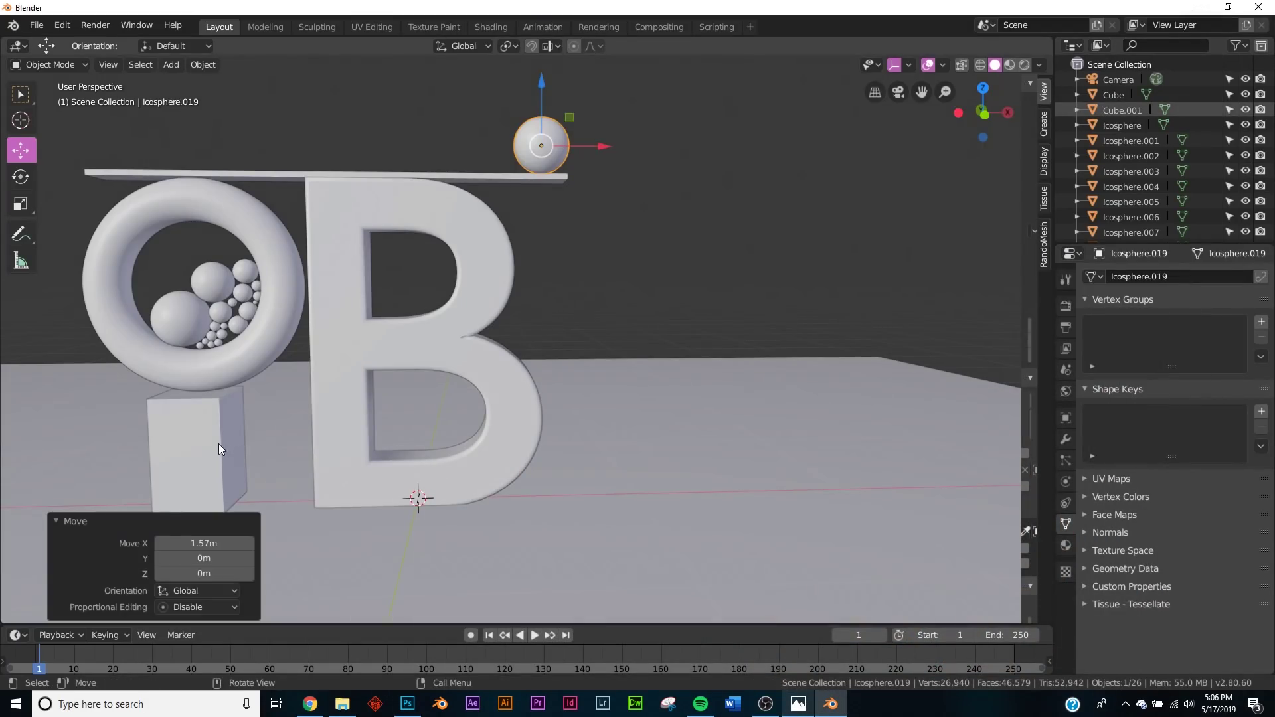
# Duplicate the slim block and move the copy 2 m along X to the other side of the B.
pyautogui.click(219, 448)
pyautogui.hotkey('shift', 'd')
pyautogui.rightClick(469, 439)
pyautogui.keyDown('ctrl'); pyautogui.moveTo(264, 456); pyautogui.dragTo(707, 448); pyautogui.keyUp('ctrl')
# Widen the copied block by scaling it 1.584 along X and 1.377 along Y.
pyautogui.click(27, 204)
pyautogui.press('s')
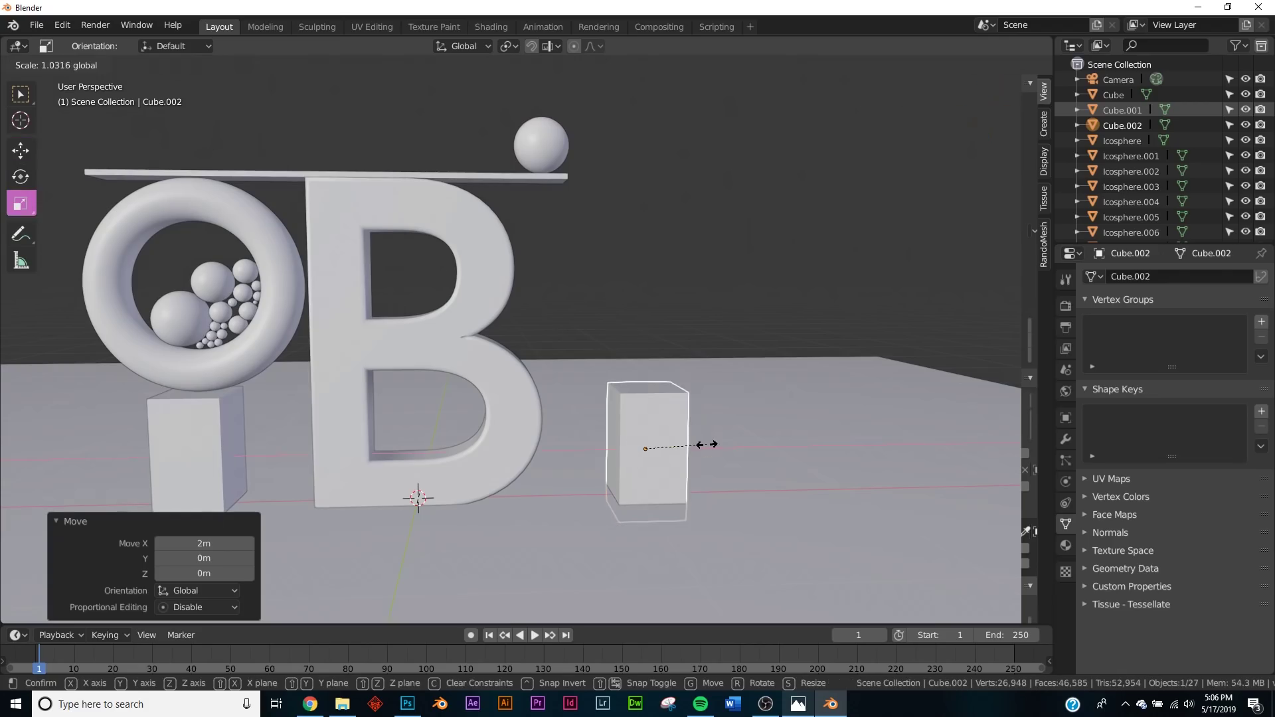
pyautogui.press('x')
pyautogui.click(737, 456)
pyautogui.moveTo(682, 453); pyautogui.dragTo(612, 302, button='middle')
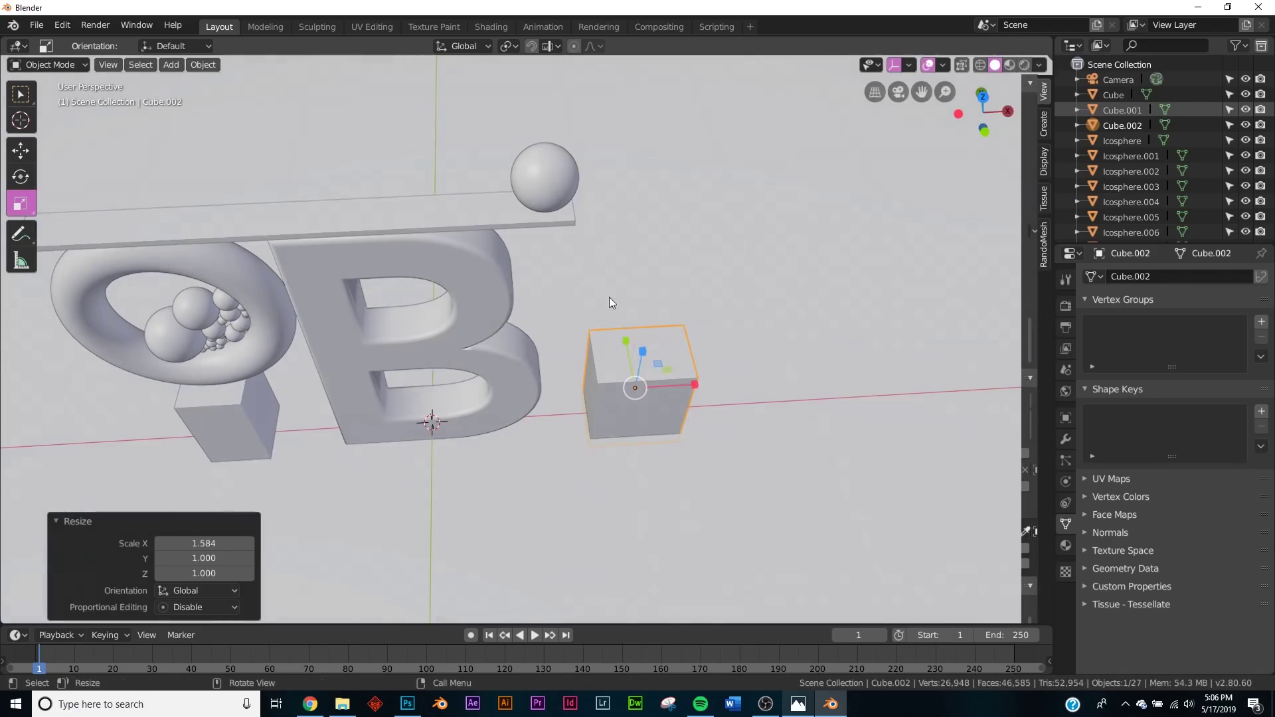
pyautogui.moveTo(625, 341); pyautogui.dragTo(625, 319)
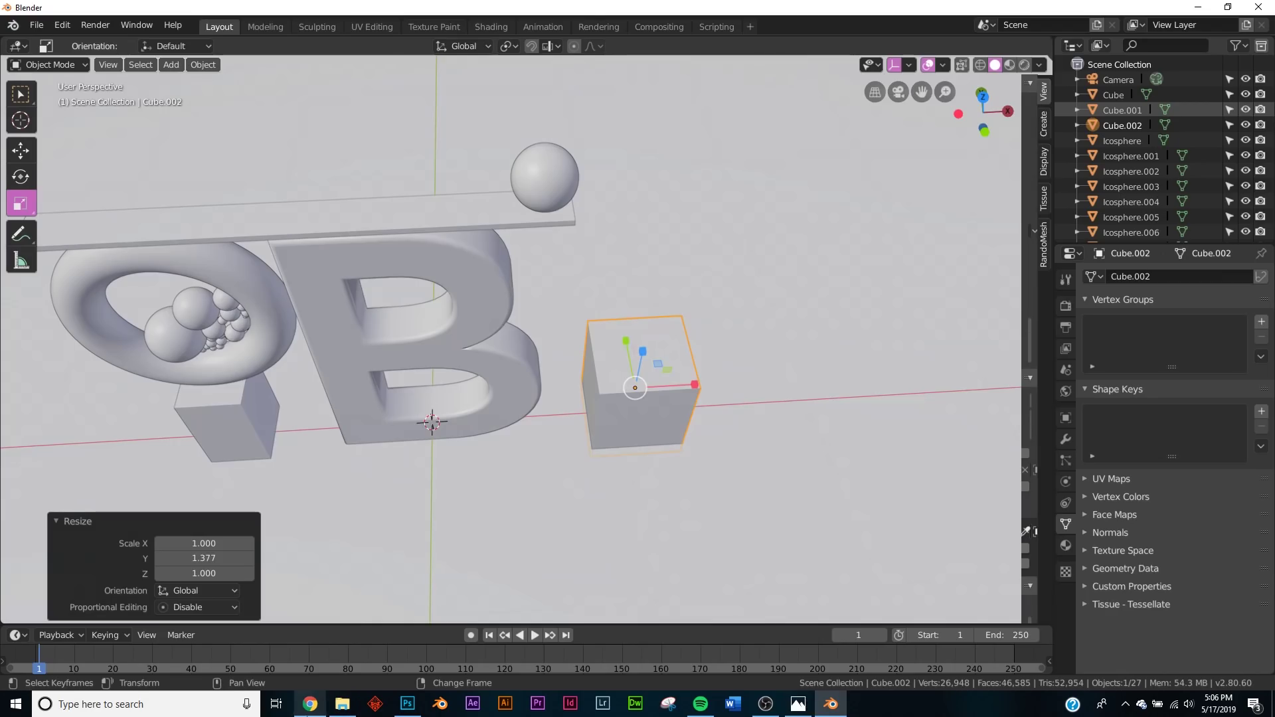
# Rotate the wider block 10.4° about the Z axis and compare the layout with the reference render.
pyautogui.click(799, 704)
pyautogui.click(799, 704)
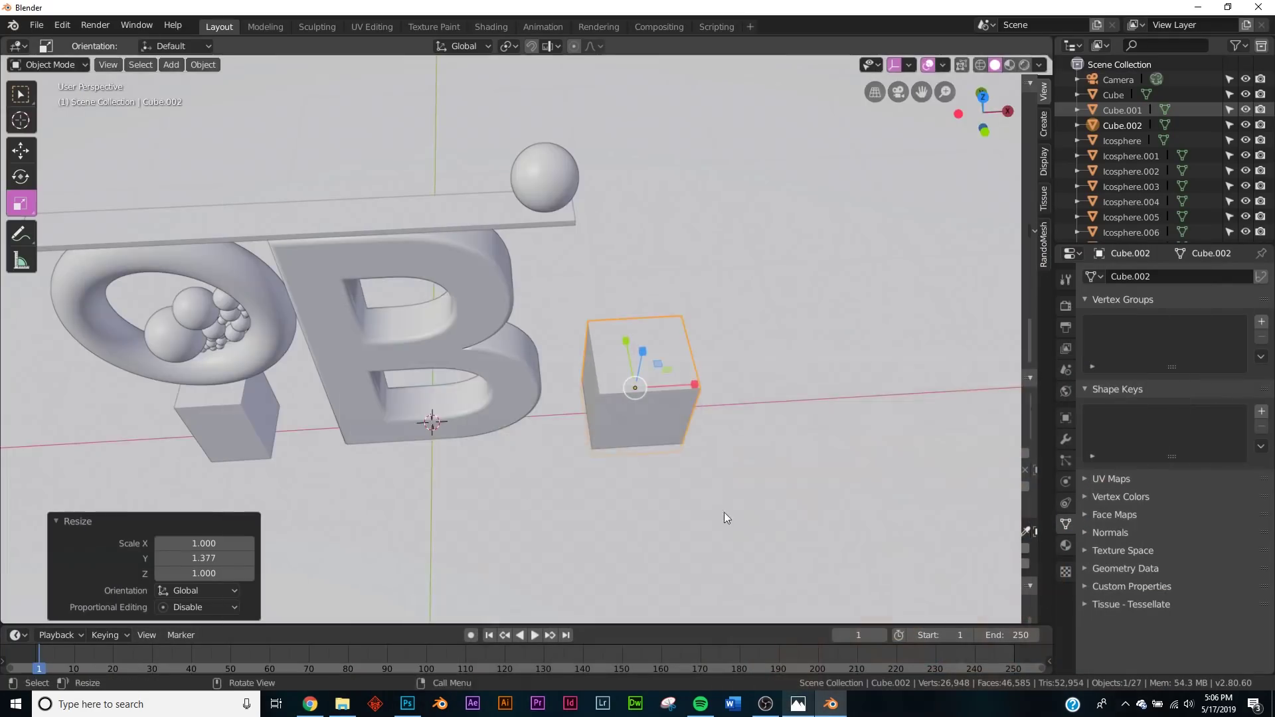
pyautogui.moveTo(723, 512); pyautogui.dragTo(699, 409, button='middle')
pyautogui.click(21, 184)
pyautogui.moveTo(643, 467); pyautogui.dragTo(661, 463)
pyautogui.click(793, 704)
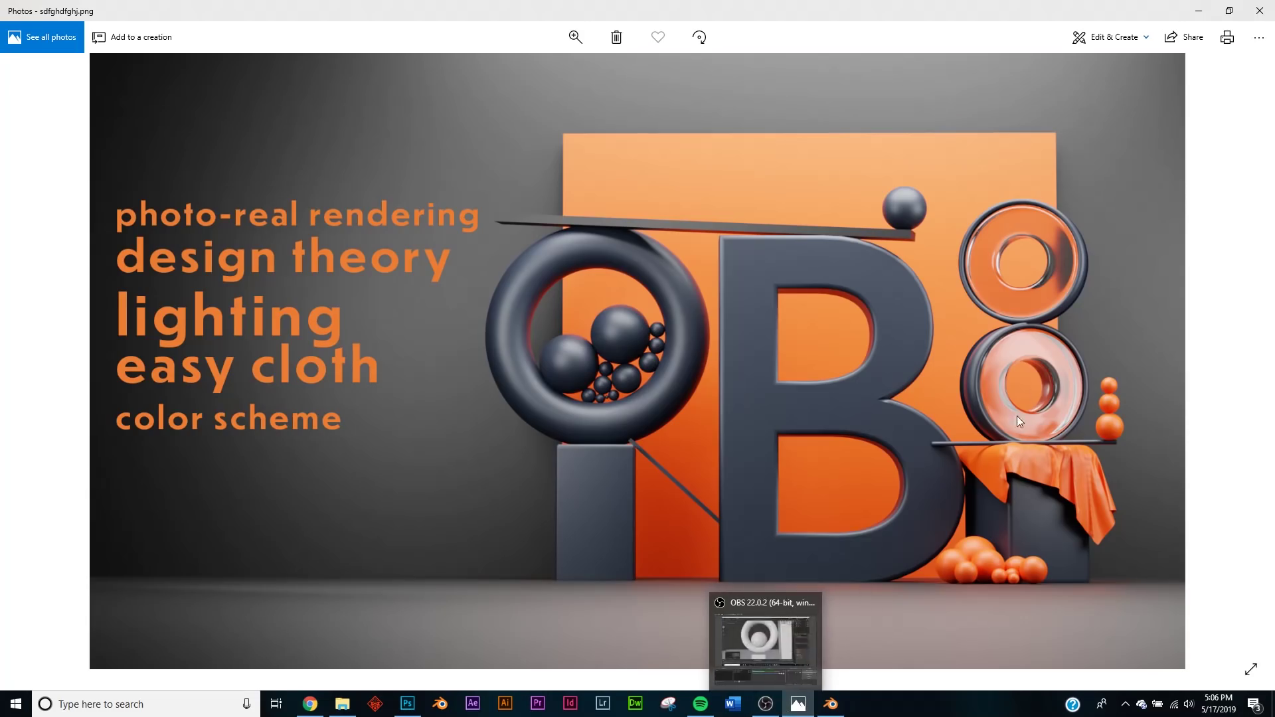
pyautogui.click(1200, 18)
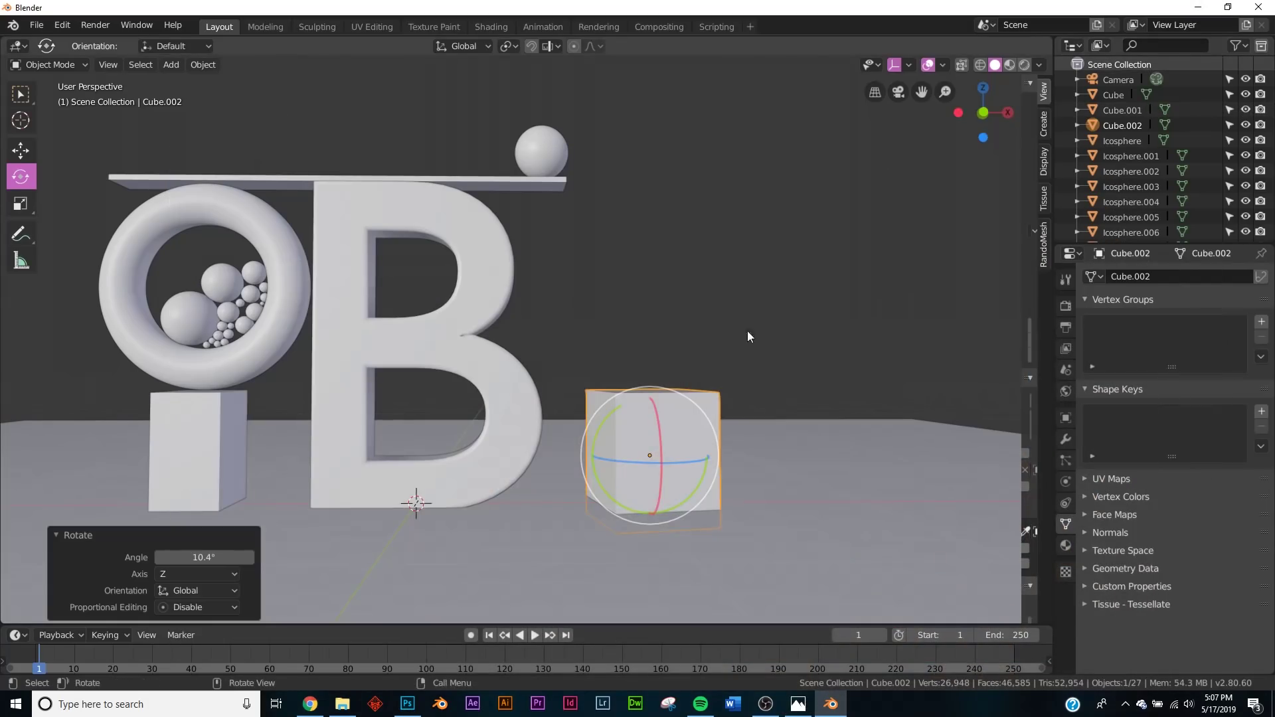
# Add a Bezier circle at the origin and rotate it 90° about the X axis.
pyautogui.click(731, 326)
pyautogui.hotkey('shift', 'a')
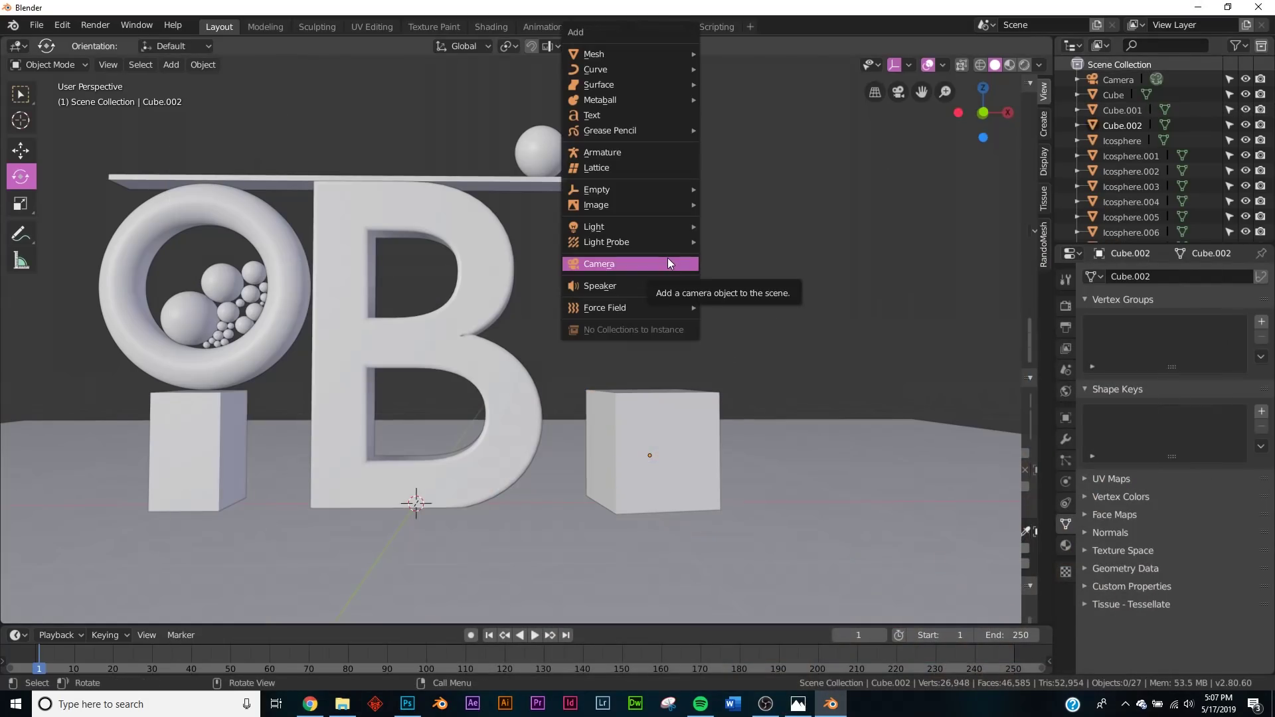
pyautogui.moveTo(612, 55)
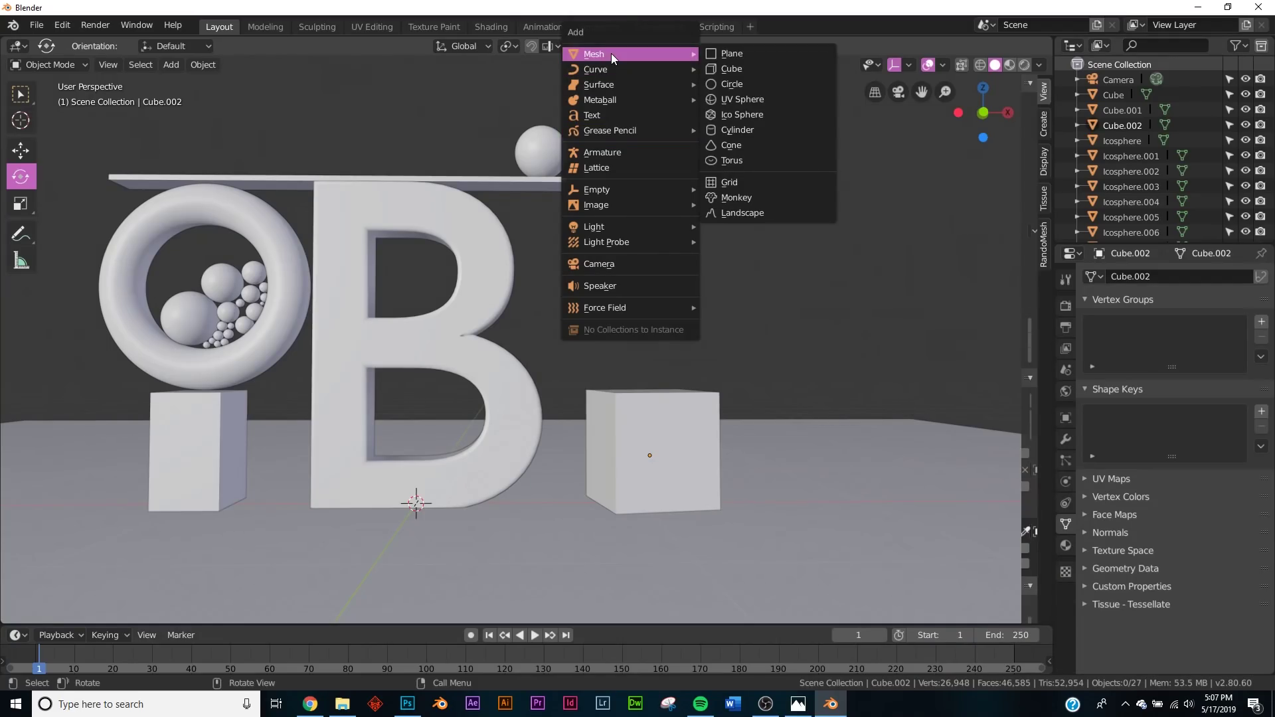
pyautogui.click(755, 90)
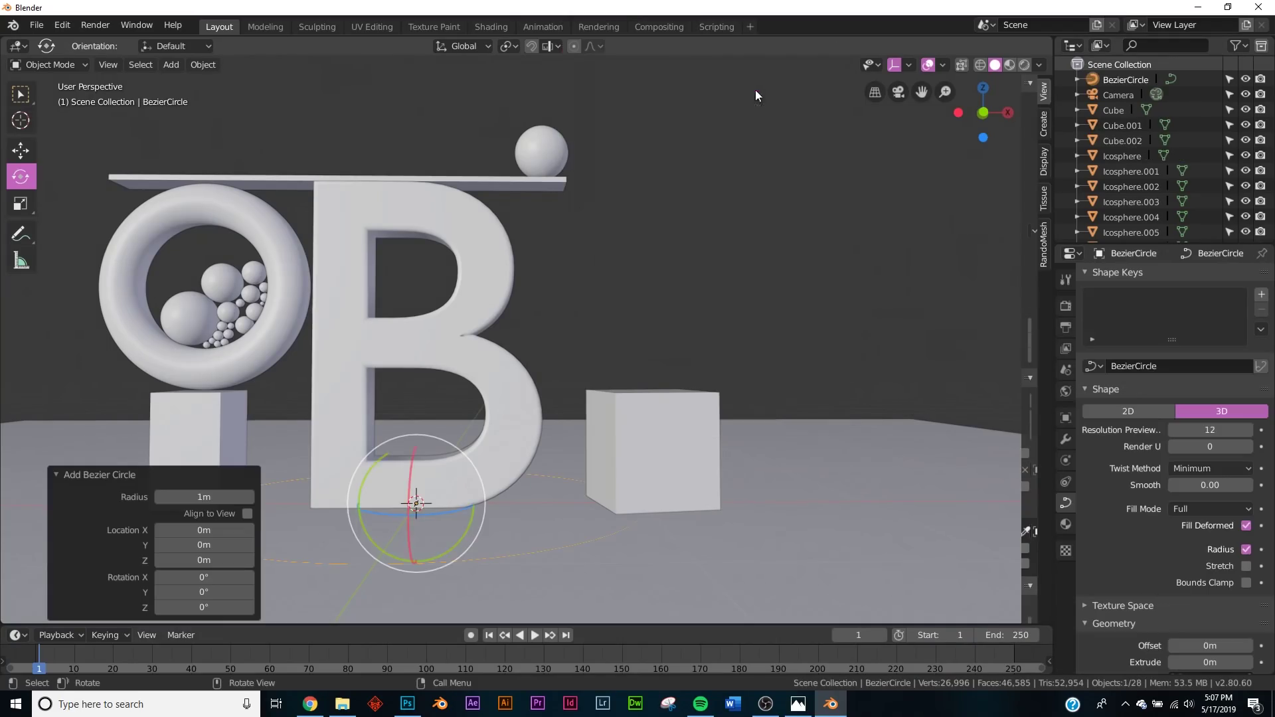
pyautogui.write('rx90')
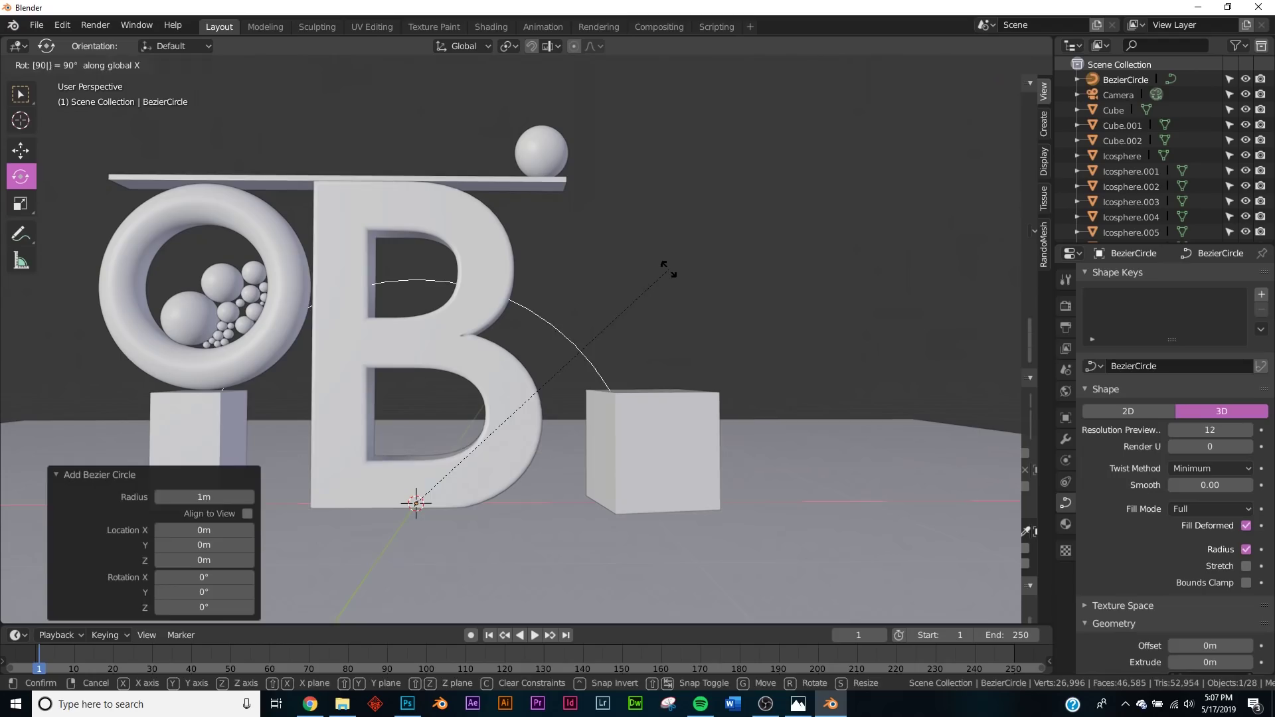
pyautogui.press('Return')
# Move the circle over to the wide block, scale it down and lower it the last 0.024 m onto the block's top.
pyautogui.click(27, 152)
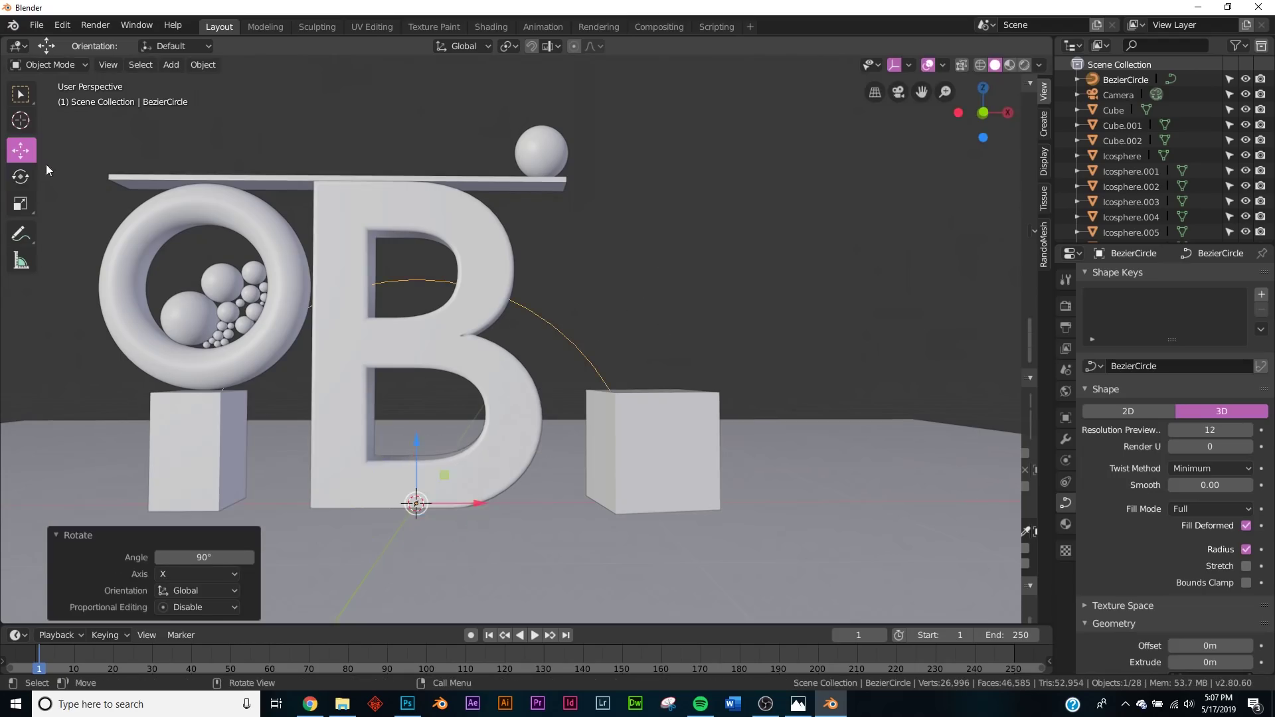
pyautogui.moveTo(477, 503); pyautogui.dragTo(719, 491)
pyautogui.press('s')
pyautogui.click(716, 493)
pyautogui.moveTo(656, 443); pyautogui.dragTo(659, 264)
pyautogui.press('s')
pyautogui.click(788, 330)
pyautogui.moveTo(721, 378); pyautogui.dragTo(739, 401, button='middle')
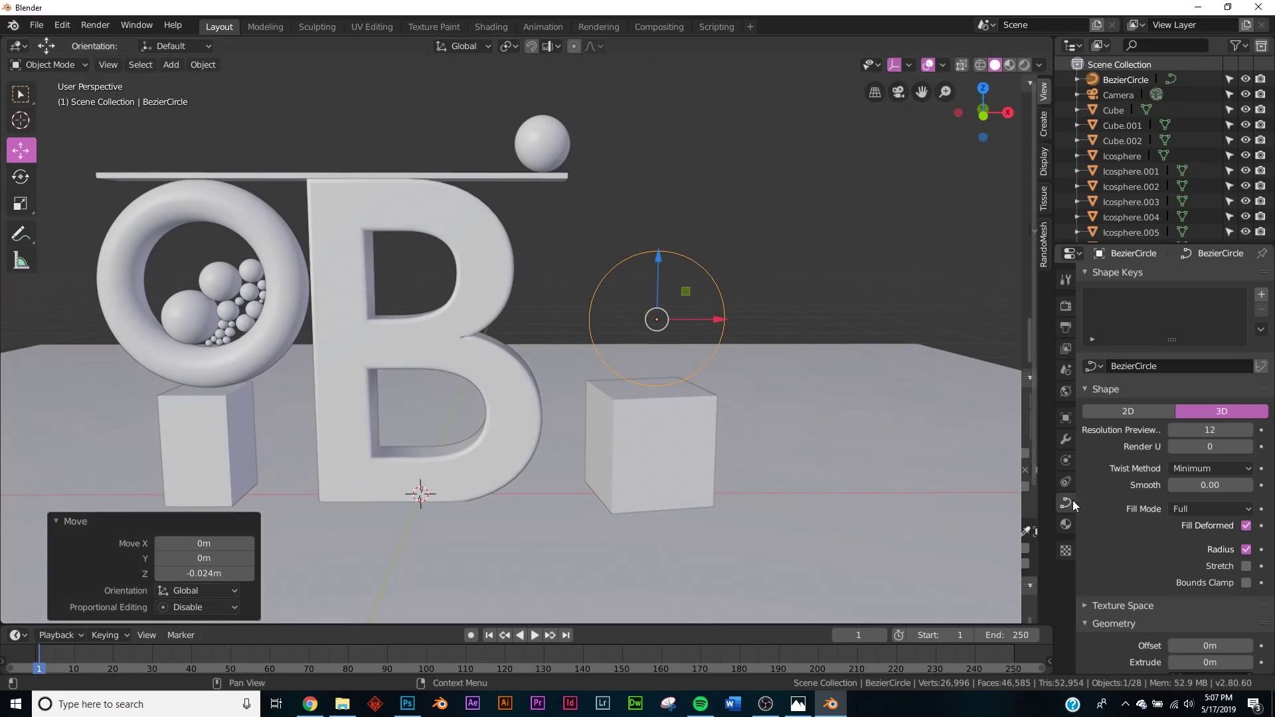
# Set the Bezier circle's geometry extrude to 0.32 m.
pyautogui.scroll(-2, 1164, 511)
pyautogui.scroll(-4, 1165, 512)
pyautogui.moveTo(1210, 502); pyautogui.dragTo(1249, 503)
pyautogui.moveTo(978, 448); pyautogui.dragTo(755, 348, button='middle')
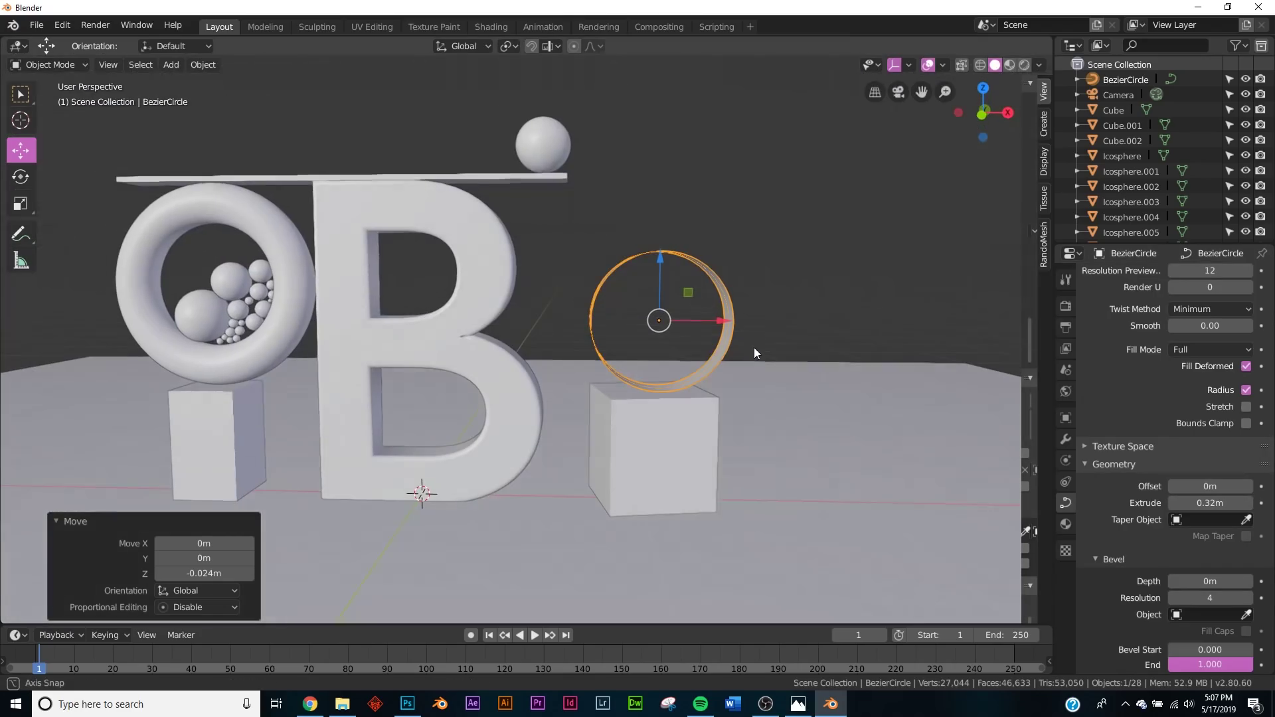
# Add a Solidify modifier to the circle and set its thickness to 0.59 m.
pyautogui.click(1066, 438)
pyautogui.click(1145, 280)
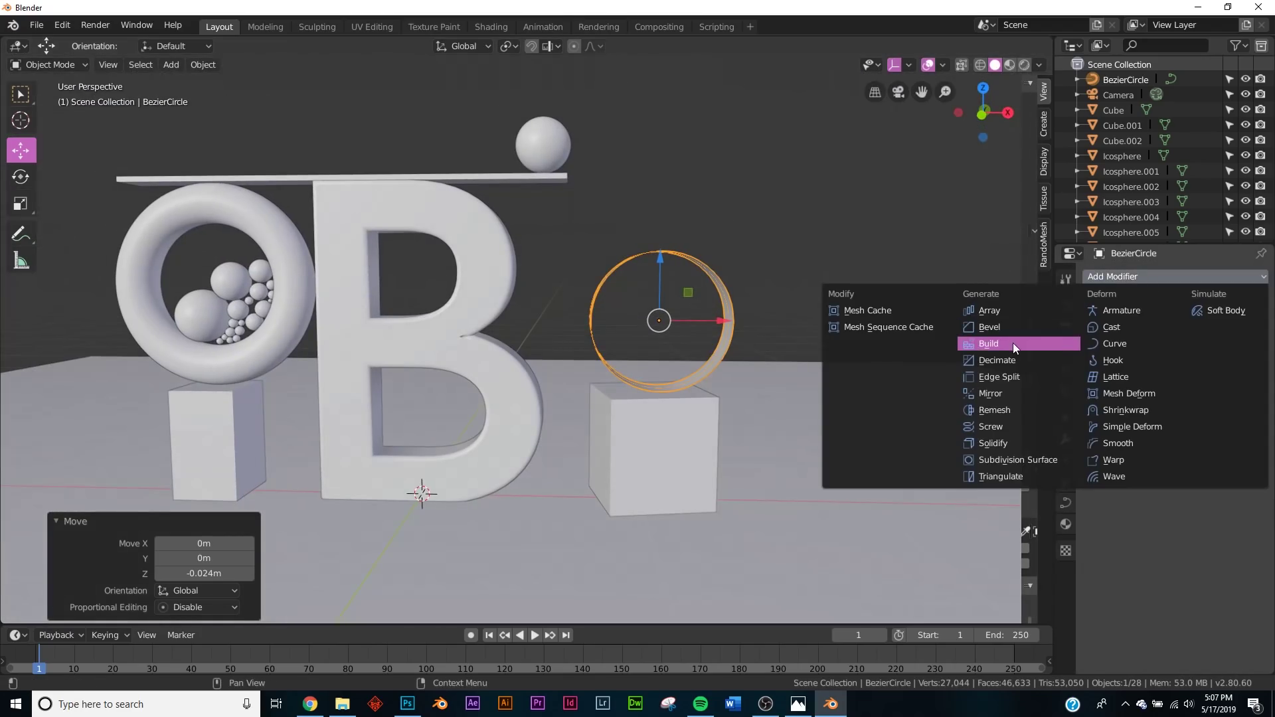
pyautogui.click(1010, 440)
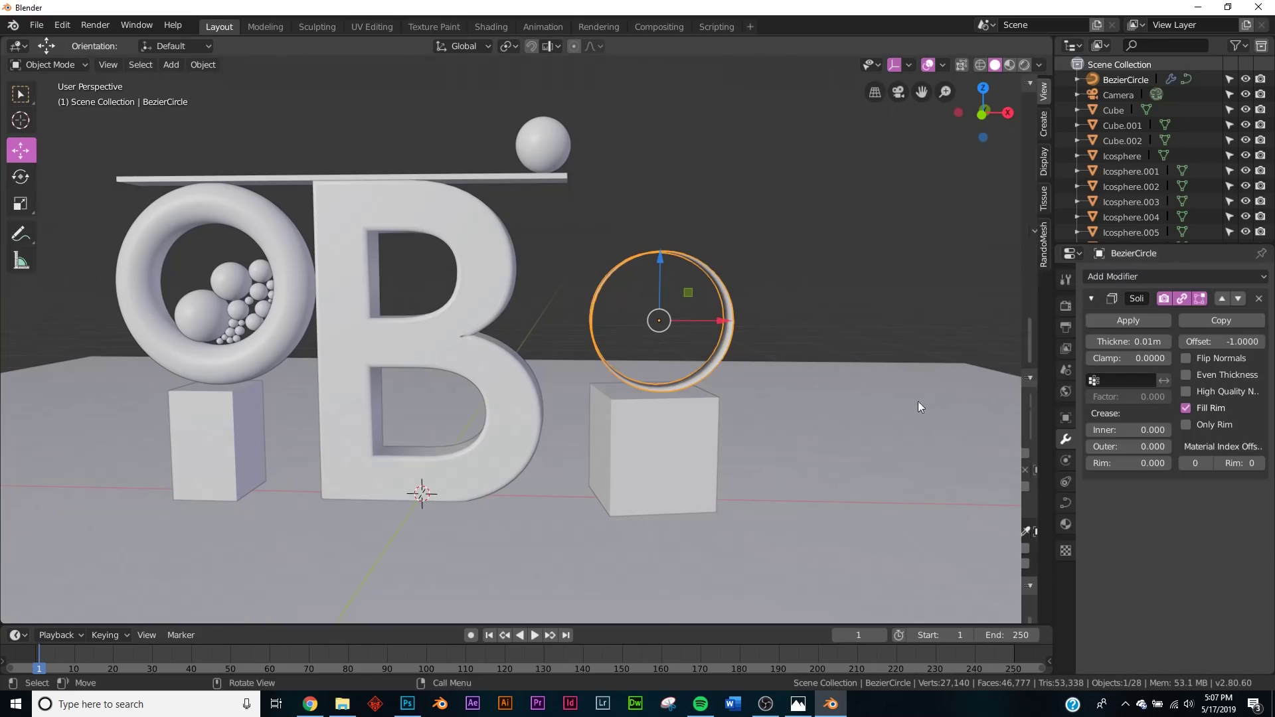
pyautogui.rightClick(858, 296)
pyautogui.click(835, 310)
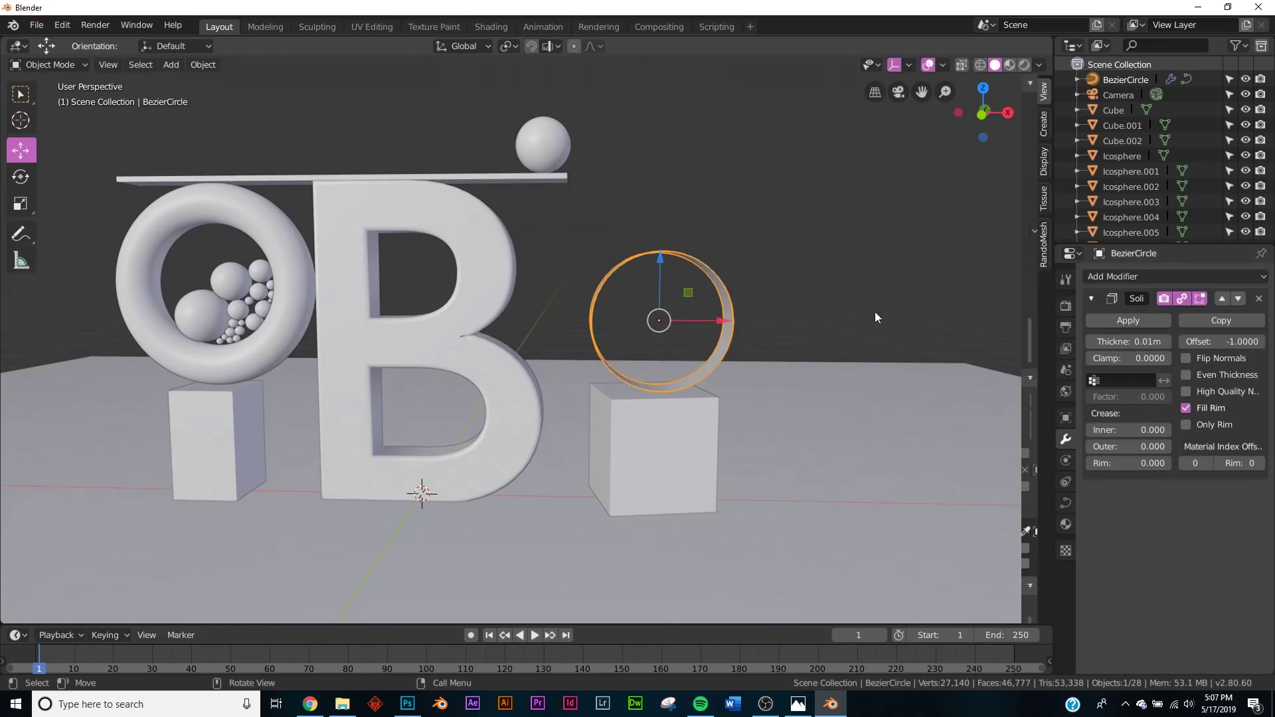
pyautogui.moveTo(1129, 341); pyautogui.dragTo(1266, 341)
# Add a Bevel modifier to the thickened ring with a width of 0.92 m and 5 segments.
pyautogui.click(1192, 276)
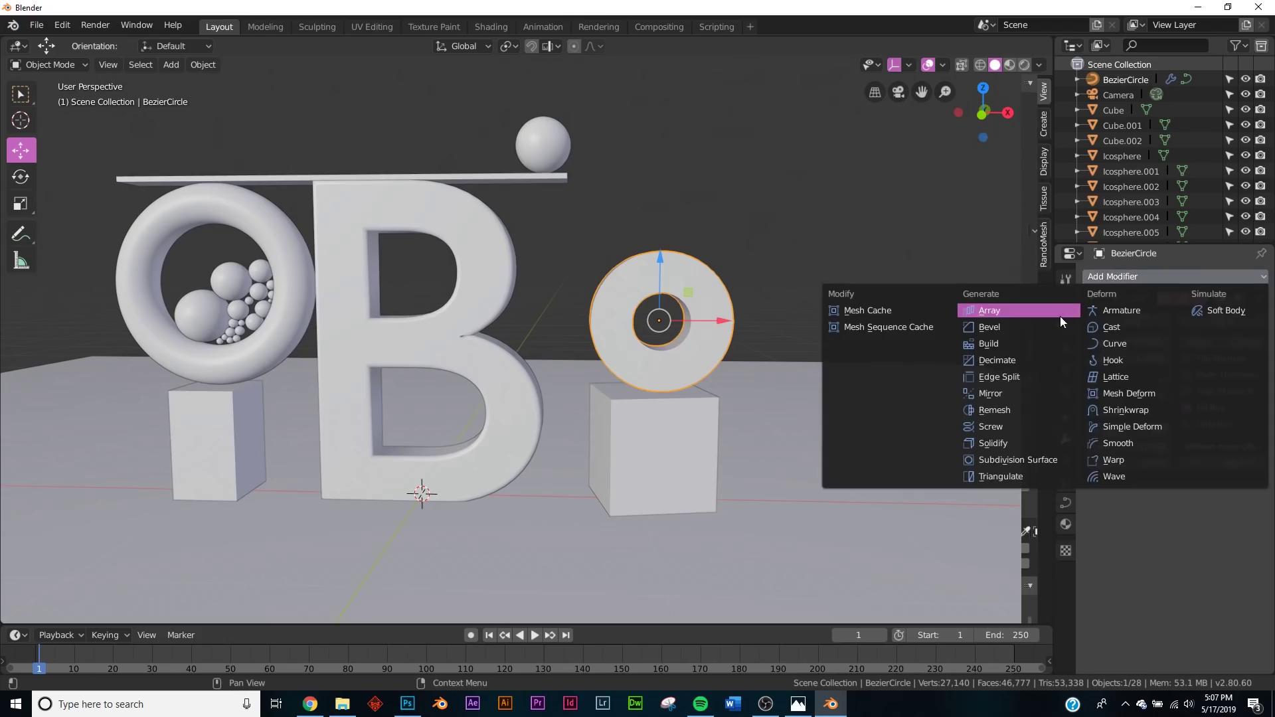
pyautogui.click(1039, 326)
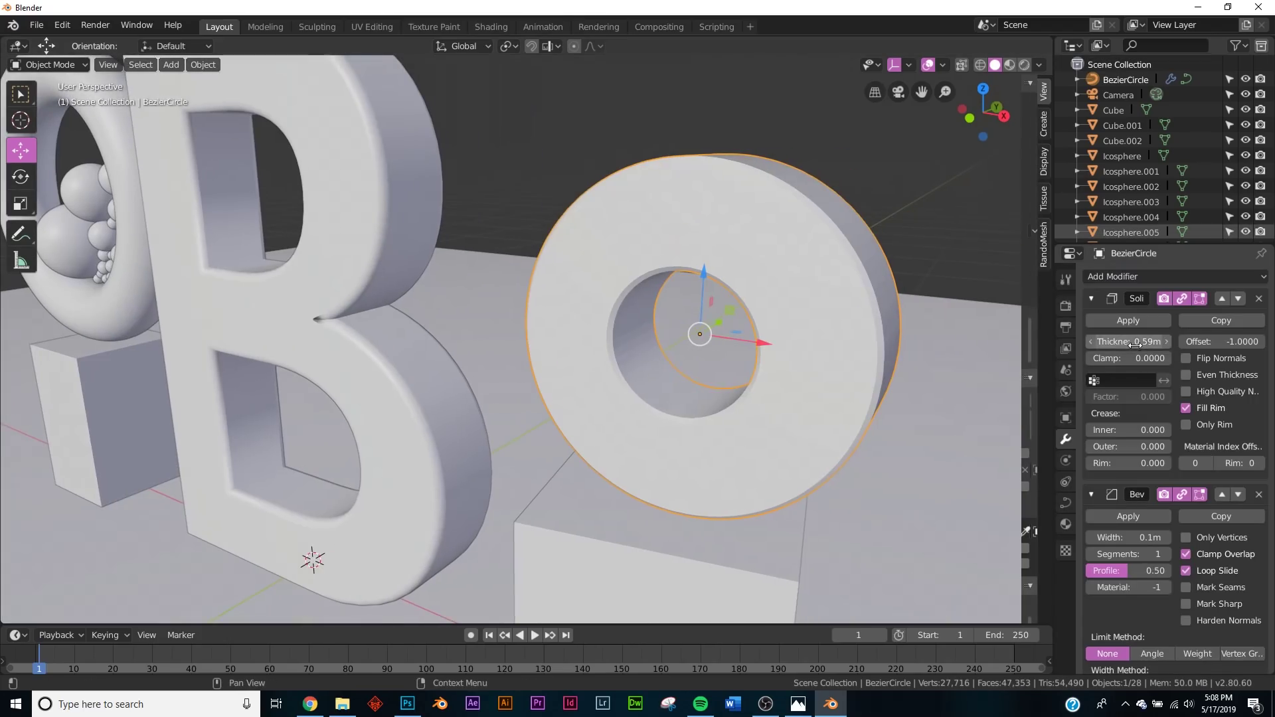
pyautogui.scroll(-5, 1155, 558)
pyautogui.moveTo(1137, 404); pyautogui.dragTo(1191, 403)
pyautogui.click(1139, 417)
pyautogui.write('5')
pyautogui.press('Return')
# Duplicate the ring in place and scale the copy up uniformly by 1.07.
pyautogui.moveTo(634, 327); pyautogui.dragTo(688, 320, button='middle')
pyautogui.hotkey('shift', 'd')
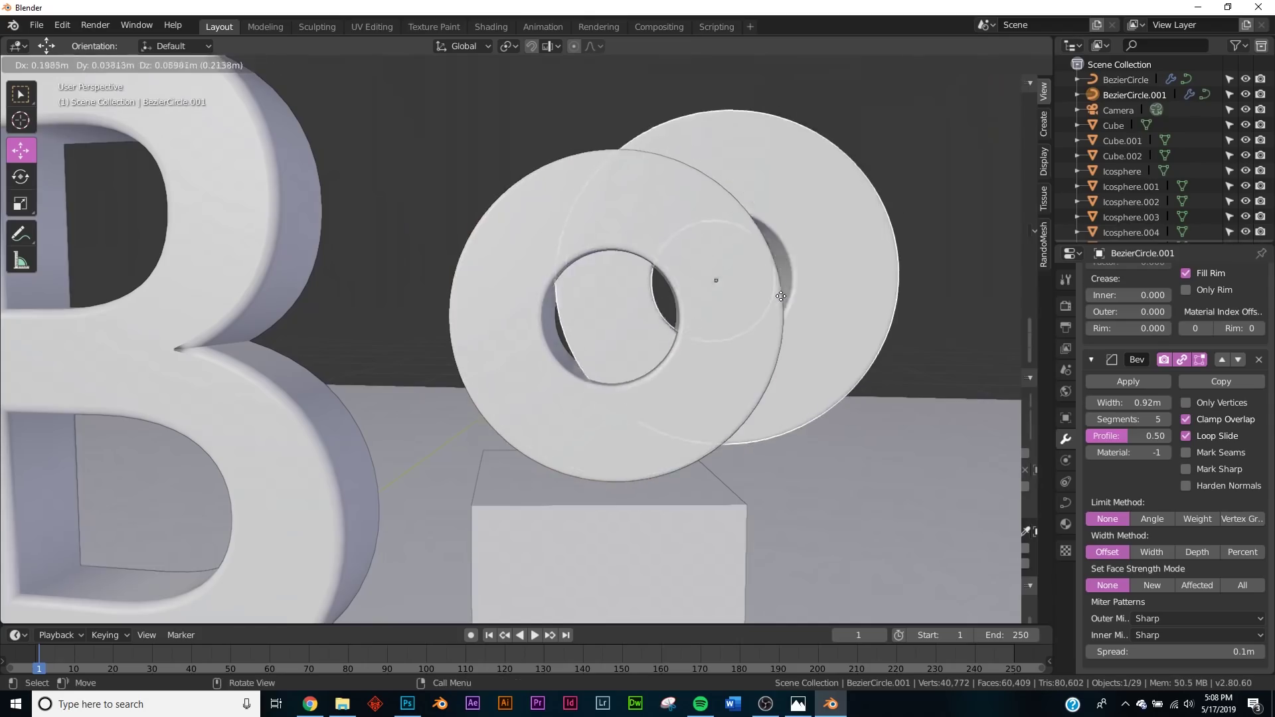
pyautogui.rightClick(797, 296)
pyautogui.press('s')
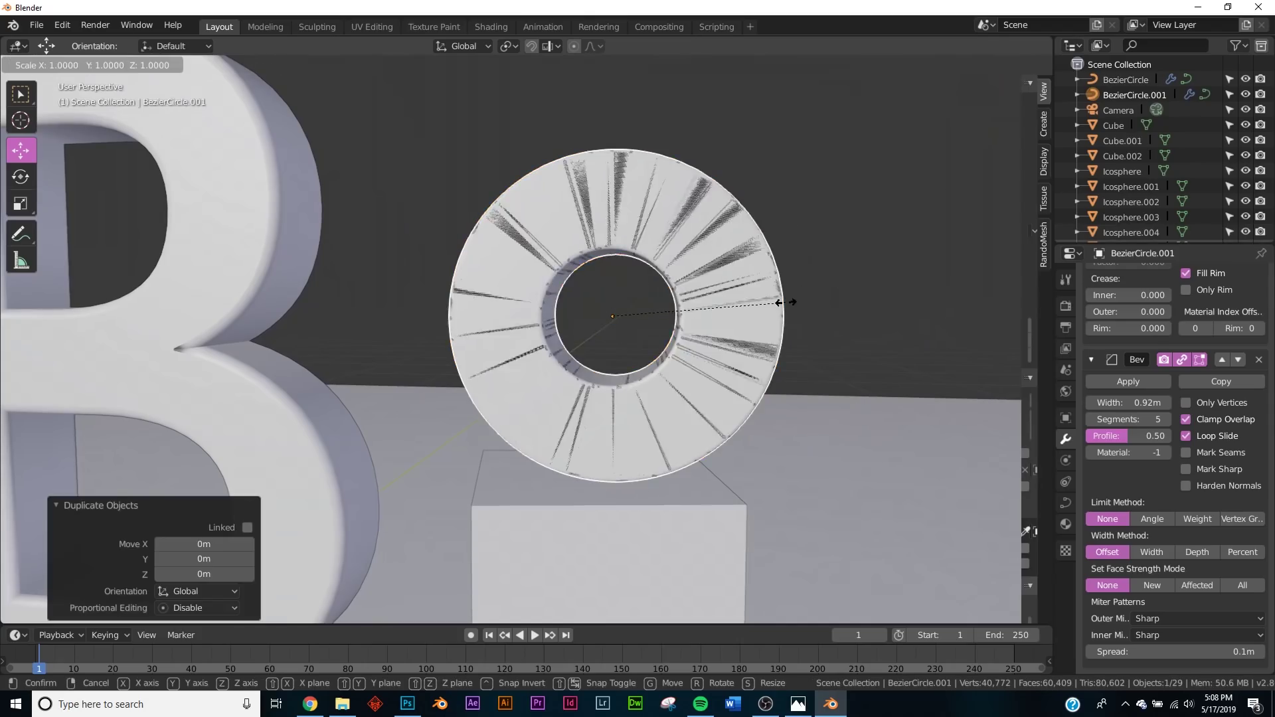
pyautogui.click(799, 305)
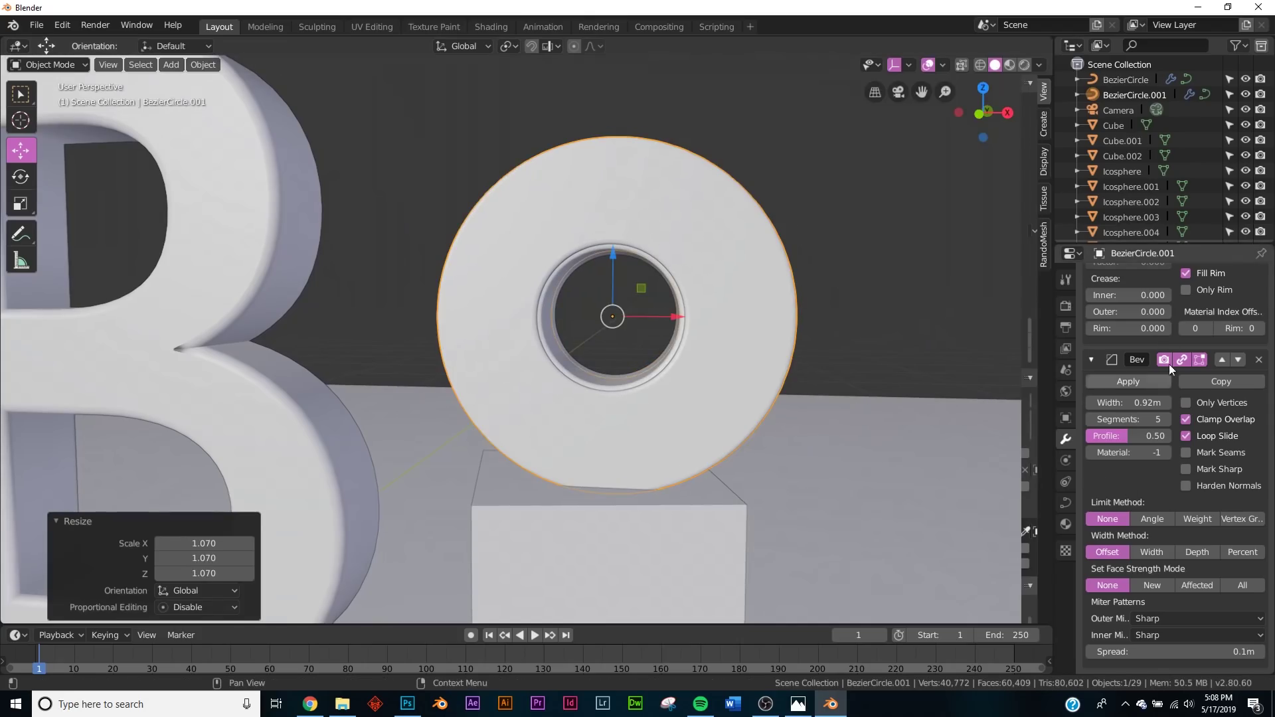
# Set the outer ring copy's Solidify thickness to 0.06 m.
pyautogui.scroll(5, 1148, 356)
pyautogui.moveTo(1129, 341); pyautogui.dragTo(1105, 341)
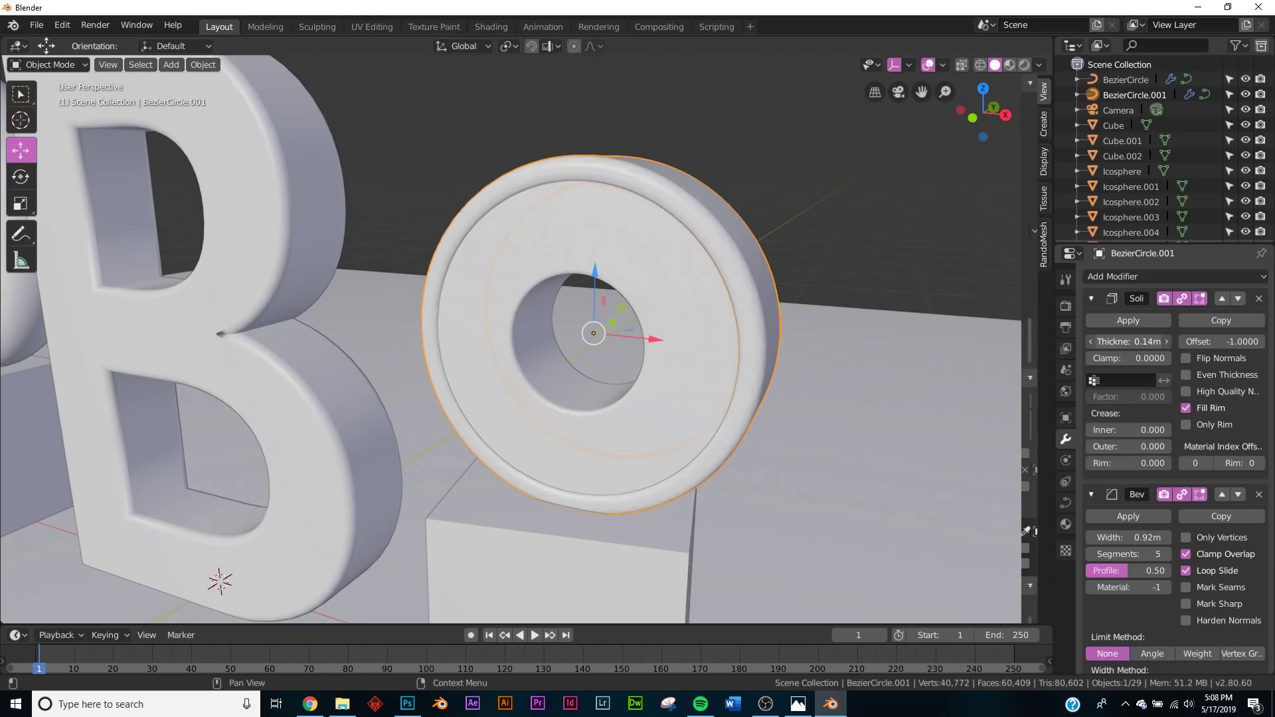
pyautogui.moveTo(666, 328); pyautogui.dragTo(757, 325, button='middle')
# Scale the thin outer ring so it wraps closely around the inner ring as a rim.
pyautogui.click(21, 206)
pyautogui.moveTo(586, 307); pyautogui.dragTo(582, 303)
pyautogui.moveTo(765, 281); pyautogui.dragTo(794, 282, button='middle')
pyautogui.press('s')
pyautogui.click(799, 280)
pyautogui.moveTo(875, 292); pyautogui.dragTo(783, 312, button='middle')
pyautogui.click(770, 314)
# Duplicate the inner ring and its rim together and move the copy up 0.637 m to stack on the original.
pyautogui.moveTo(496, 342); pyautogui.dragTo(529, 269, button='middle')
pyautogui.click(635, 288)
pyautogui.click(511, 252)
pyautogui.keyDown('shift'); pyautogui.click(600, 225); pyautogui.keyUp('shift')
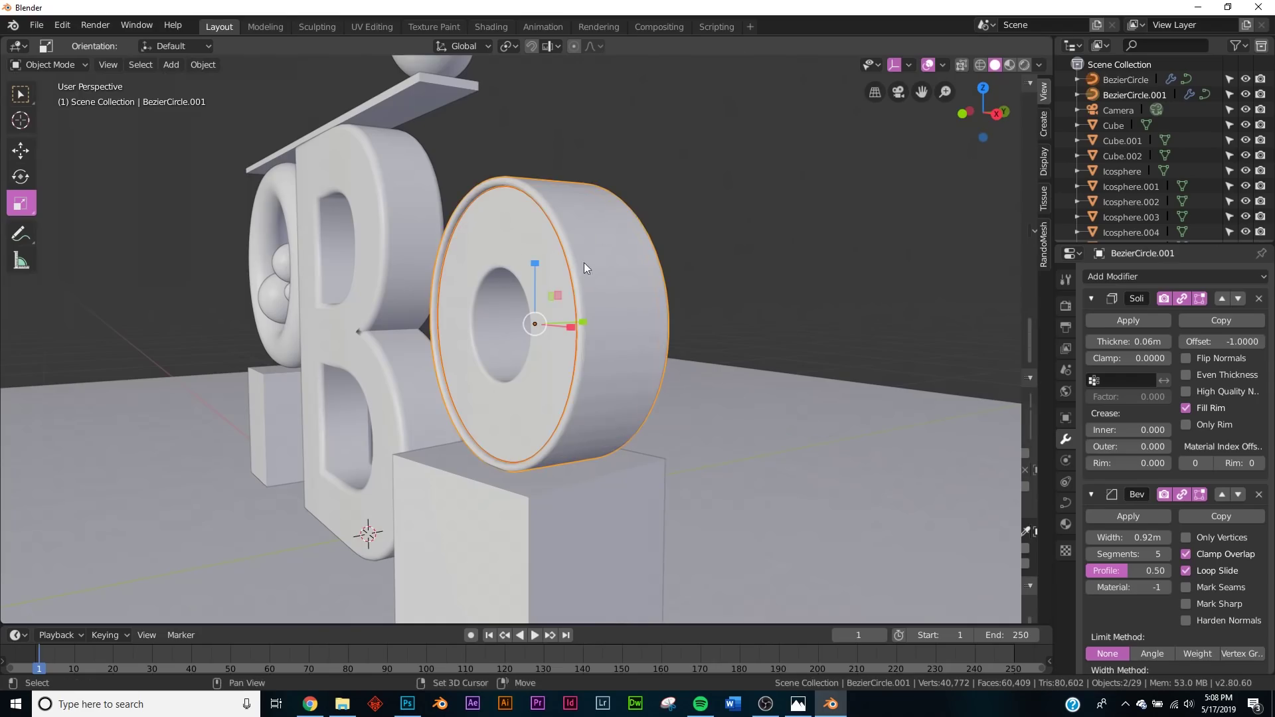
pyautogui.hotkey('shift', 'd')
pyautogui.rightClick(683, 205)
pyautogui.moveTo(473, 445); pyautogui.dragTo(568, 445, button='middle')
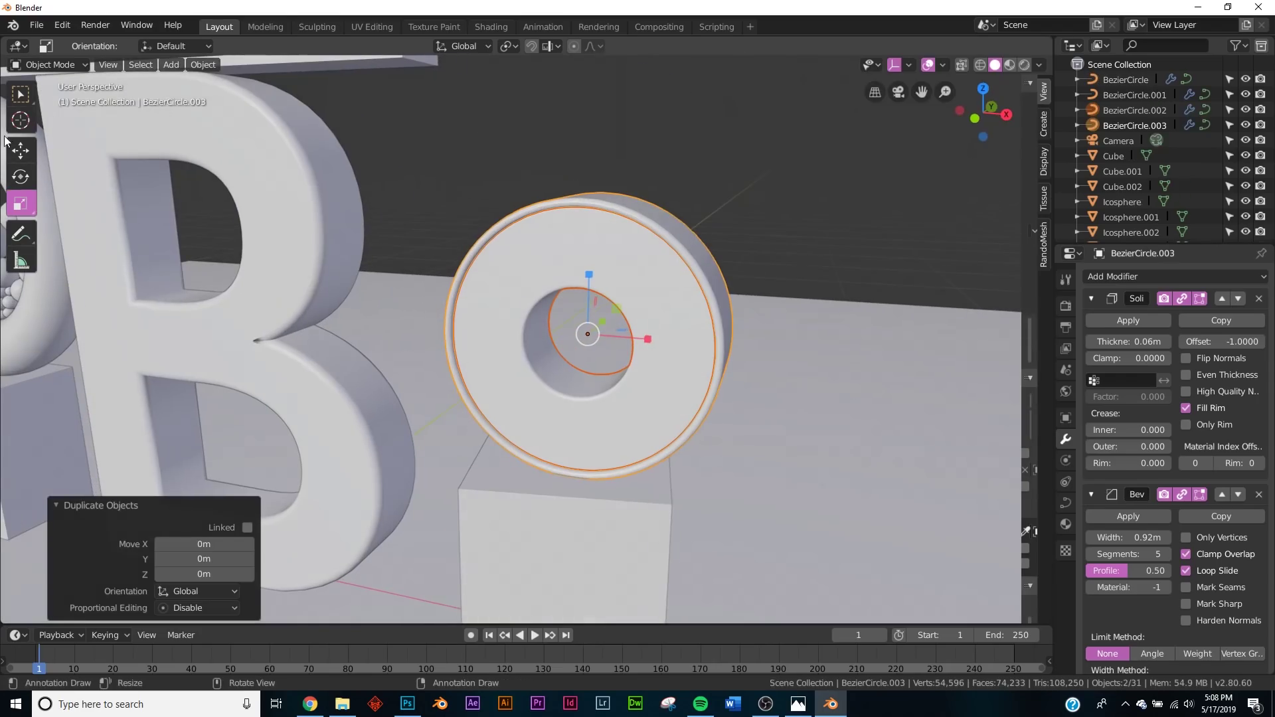
pyautogui.click(20, 149)
pyautogui.moveTo(578, 279); pyautogui.dragTo(611, 559)
pyautogui.press('KP_0')
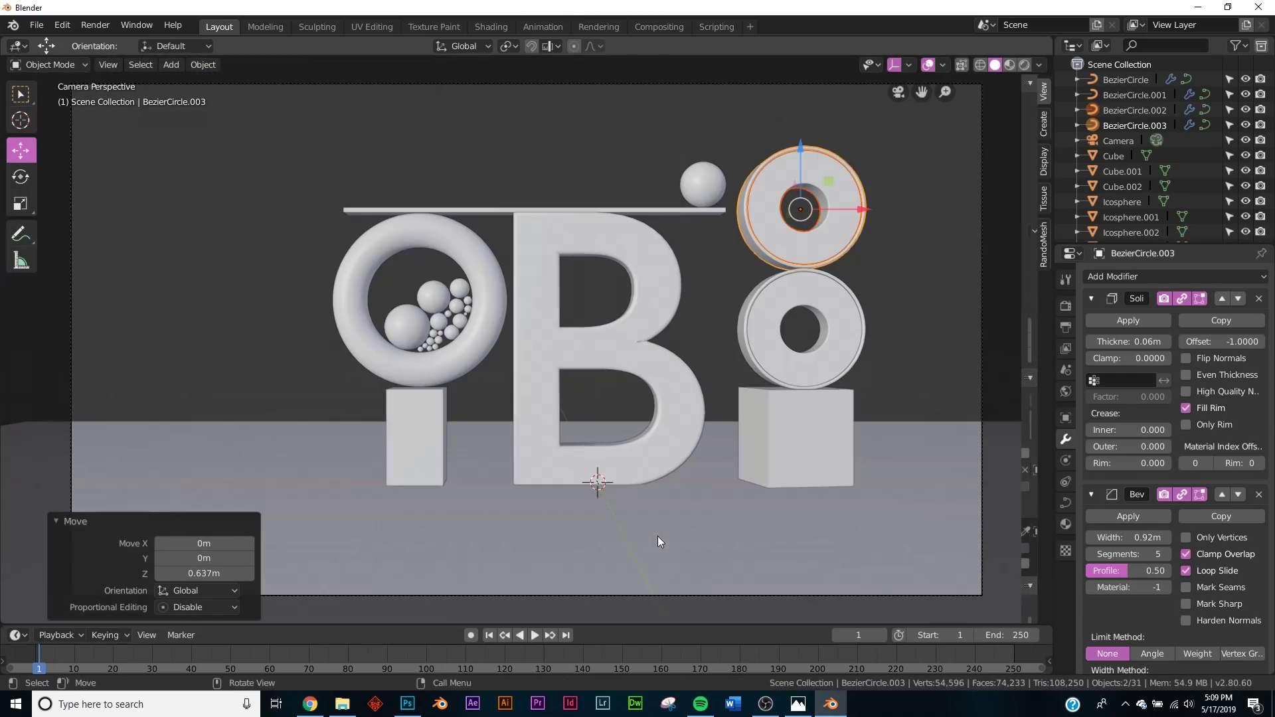
# Compare the layout with the reference render and scale both stacked rings with their rims down uniformly by 0.816.
pyautogui.click(799, 705)
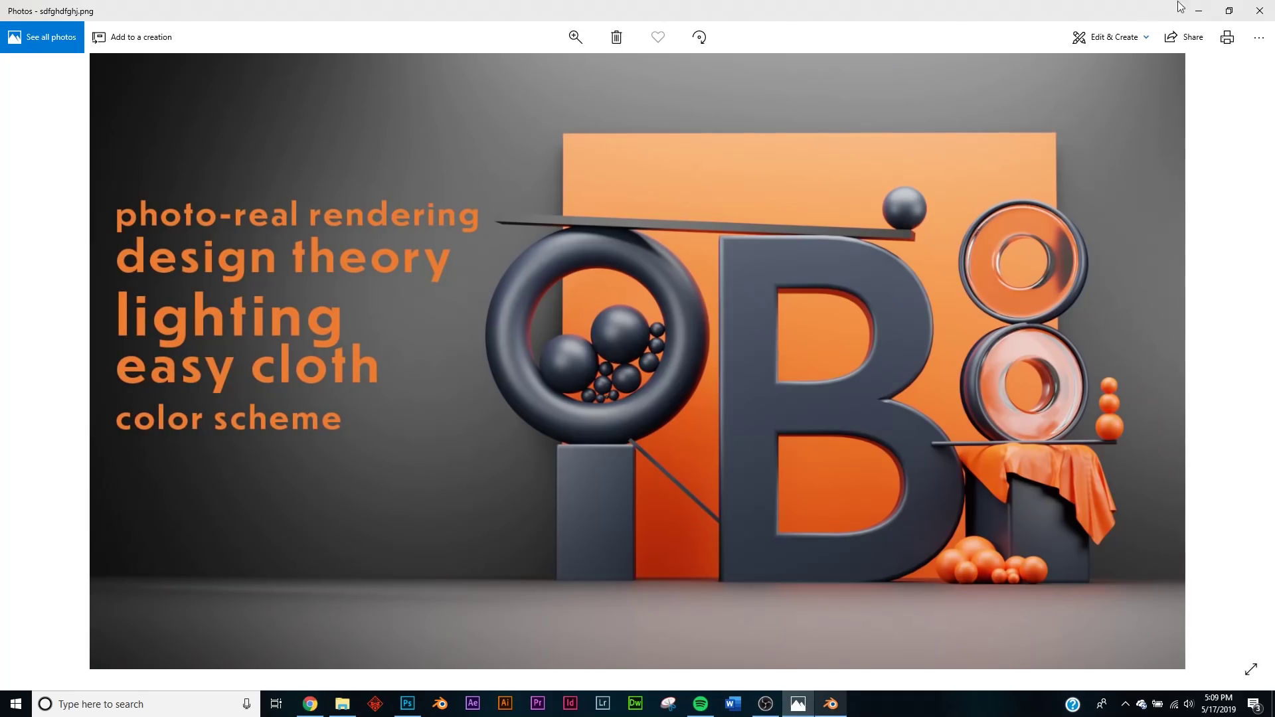
pyautogui.click(1197, 9)
pyautogui.click(880, 278)
pyautogui.press('b')
pyautogui.moveTo(926, 146); pyautogui.dragTo(782, 352)
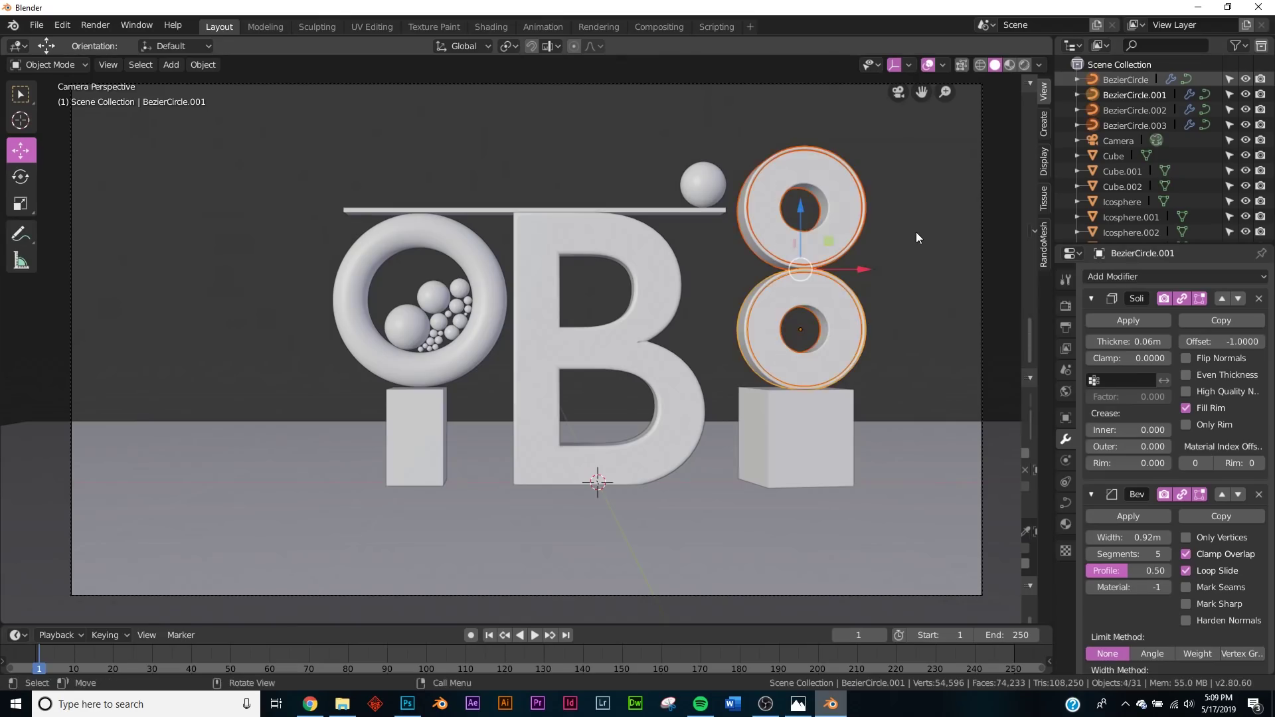
pyautogui.press('s')
pyautogui.click(896, 244)
# Lower the stacked rings 0.113 m along Z so they rest on the block.
pyautogui.press('g')
pyautogui.press('z')
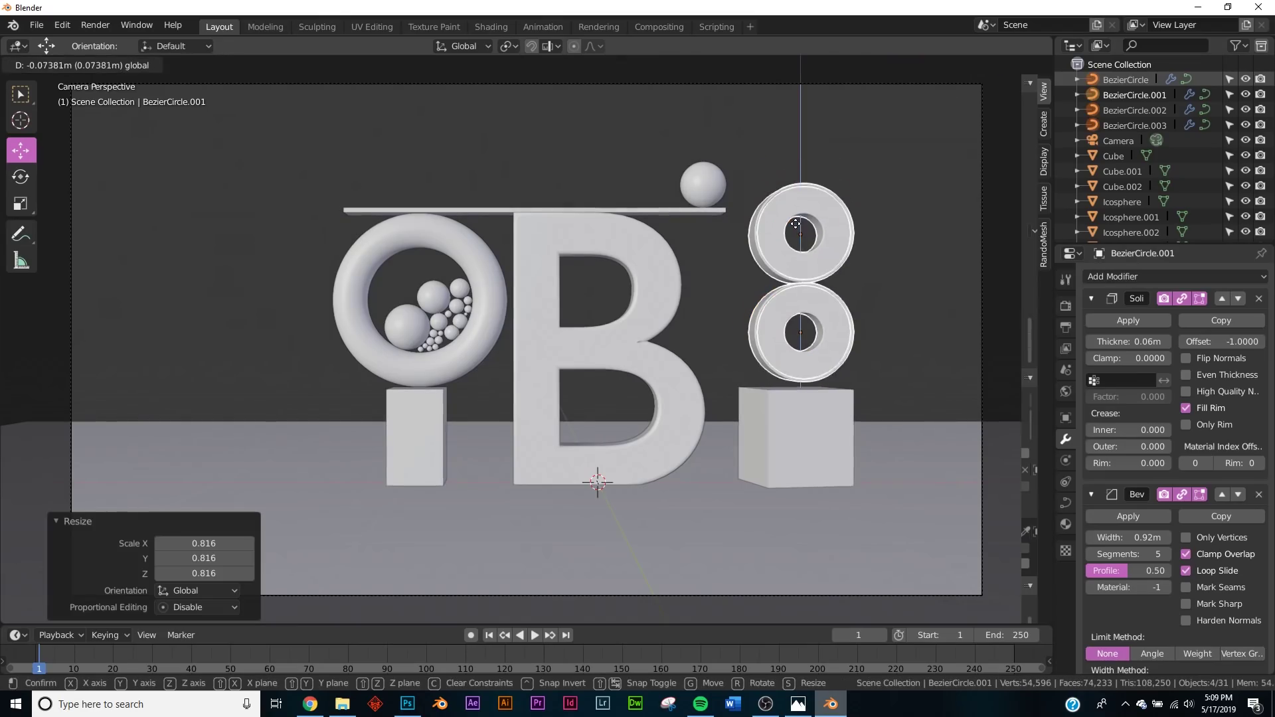
pyautogui.click(803, 234)
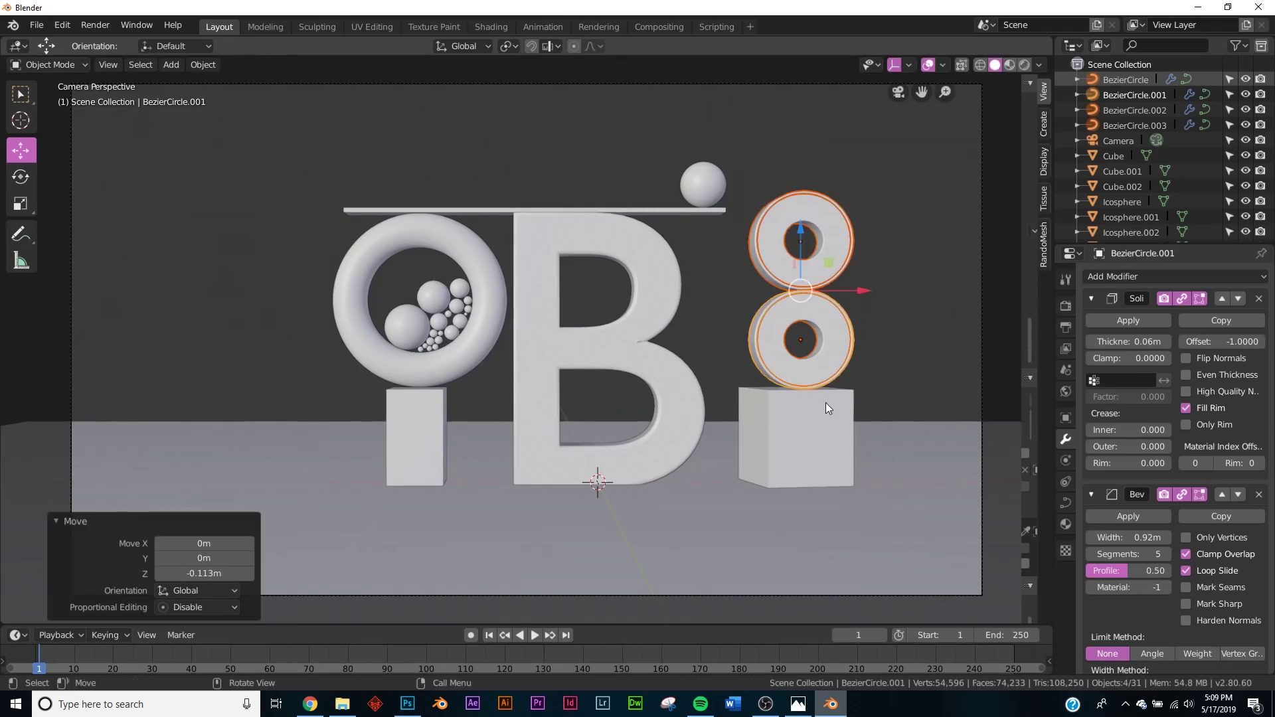
# Move the block and its stacked rings together along X, closer to the letter B.
pyautogui.keyDown('shift'); pyautogui.click(826, 411); pyautogui.keyUp('shift')
pyautogui.press('g')
pyautogui.press('x')
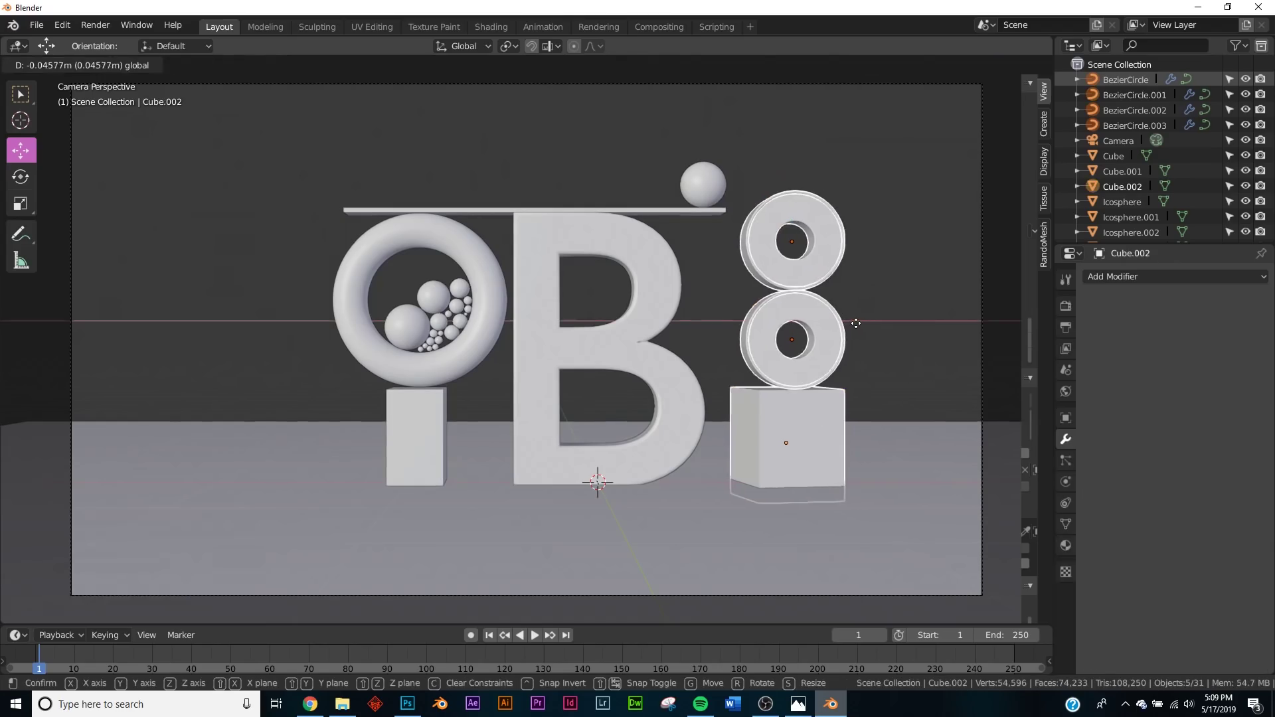
pyautogui.click(843, 324)
pyautogui.click(868, 382)
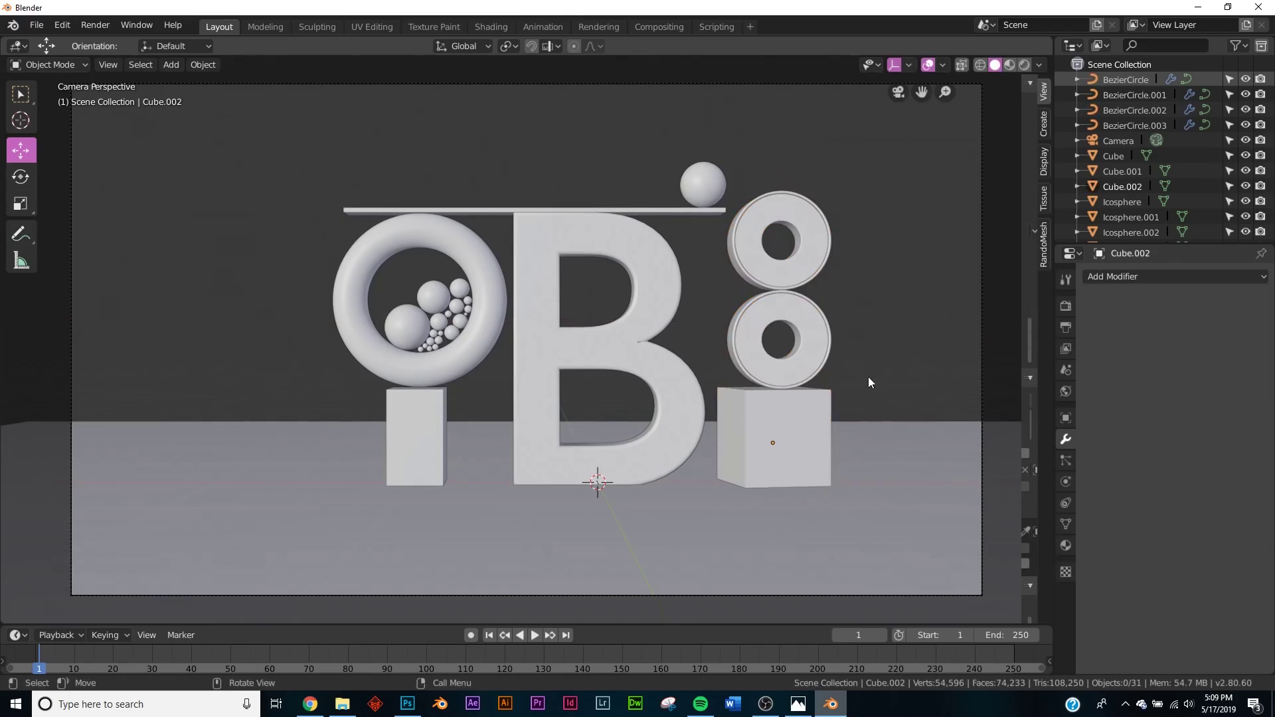
# Check the reference render, add a plane mesh for the cloth and scale it to a size suited to the ring block.
pyautogui.moveTo(812, 326); pyautogui.dragTo(792, 371, button='middle')
pyautogui.press('KP_0')
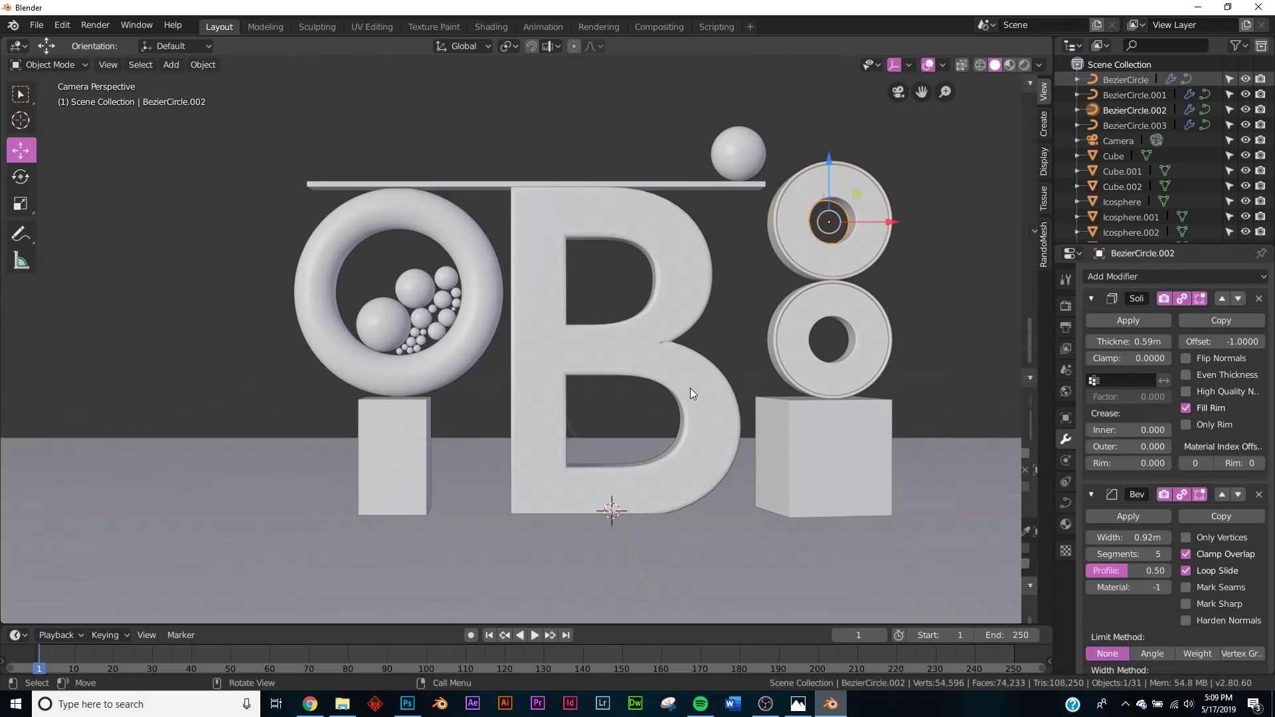
pyautogui.click(798, 703)
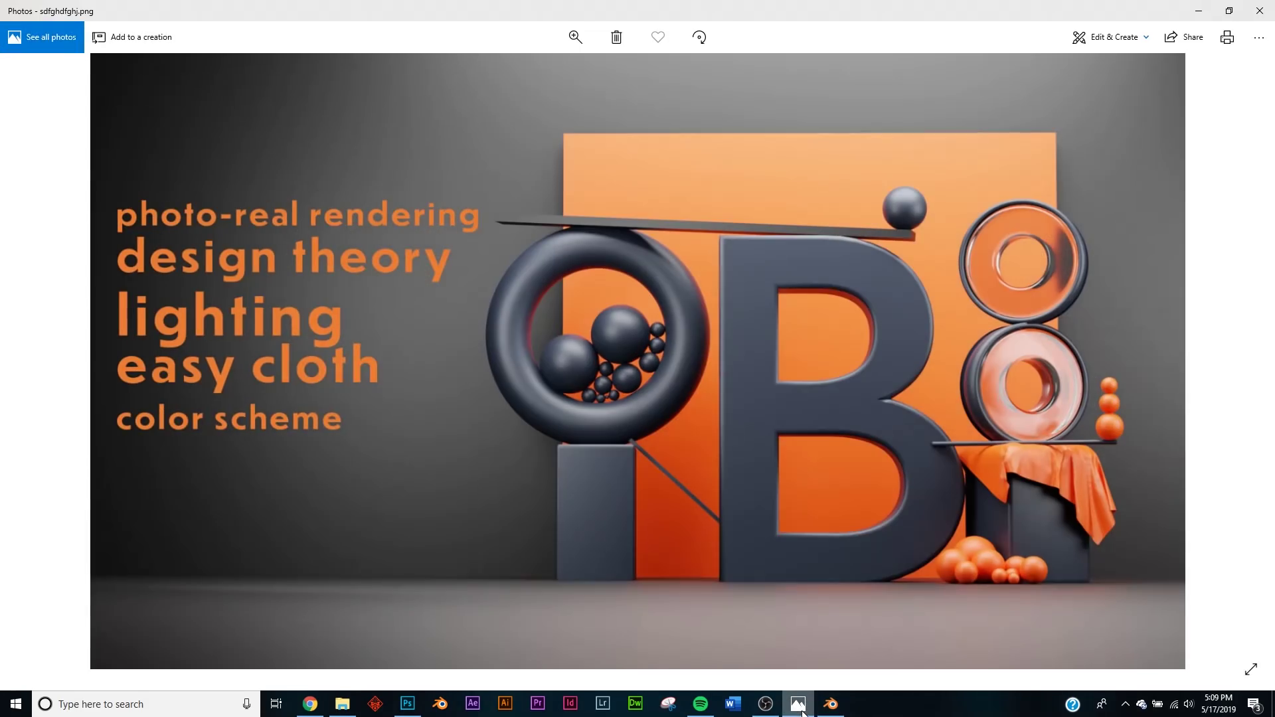
pyautogui.click(1199, 11)
pyautogui.hotkey('shift', 's')
pyautogui.press('Escape')
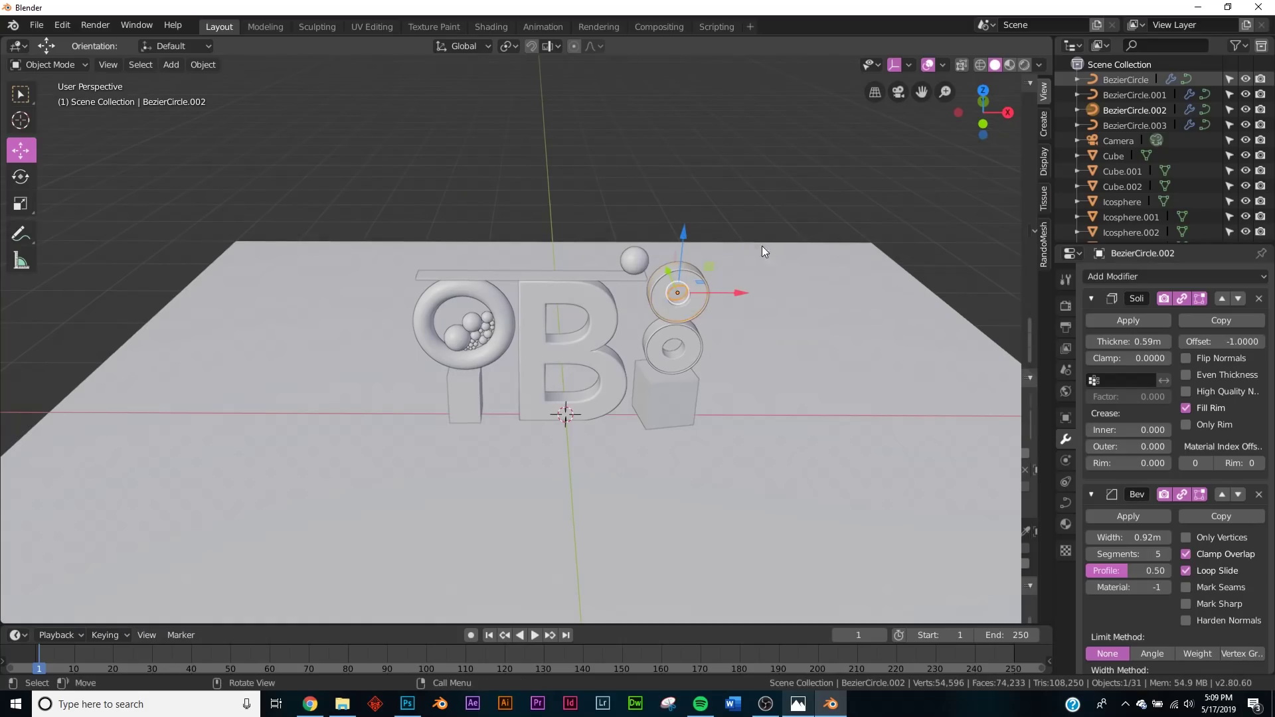
pyautogui.hotkey('shift', 'a')
pyautogui.moveTo(669, 287)
pyautogui.click(741, 284)
pyautogui.press('s')
pyautogui.click(626, 410)
# Move the plane along X over to the ring block and raise it 0.519 m to the block's upper face.
pyautogui.moveTo(626, 413); pyautogui.dragTo(725, 410)
pyautogui.moveTo(672, 363); pyautogui.dragTo(674, 347)
pyautogui.click(674, 326)
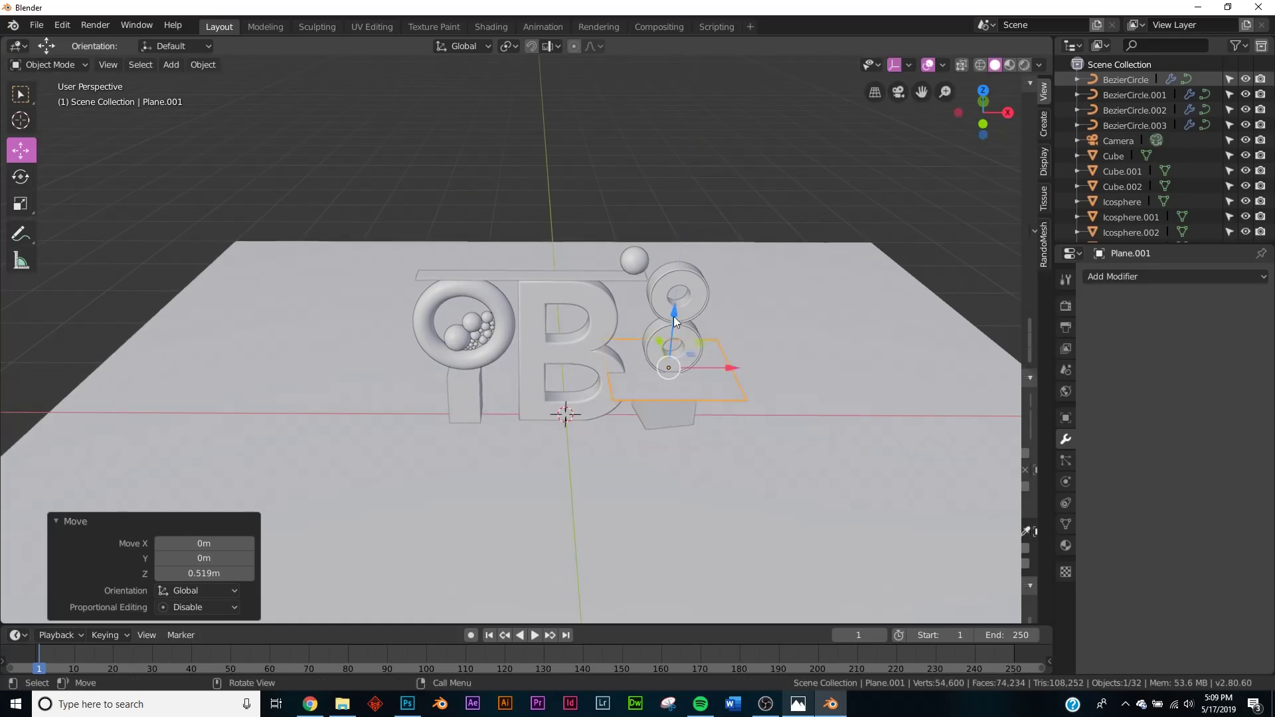
# Lower the plane slightly along Z so it sits at the base of the lower ring.
pyautogui.scroll(8, 763, 408)
pyautogui.scroll(-8, 763, 408)
pyautogui.moveTo(763, 408); pyautogui.dragTo(613, 366, button='middle')
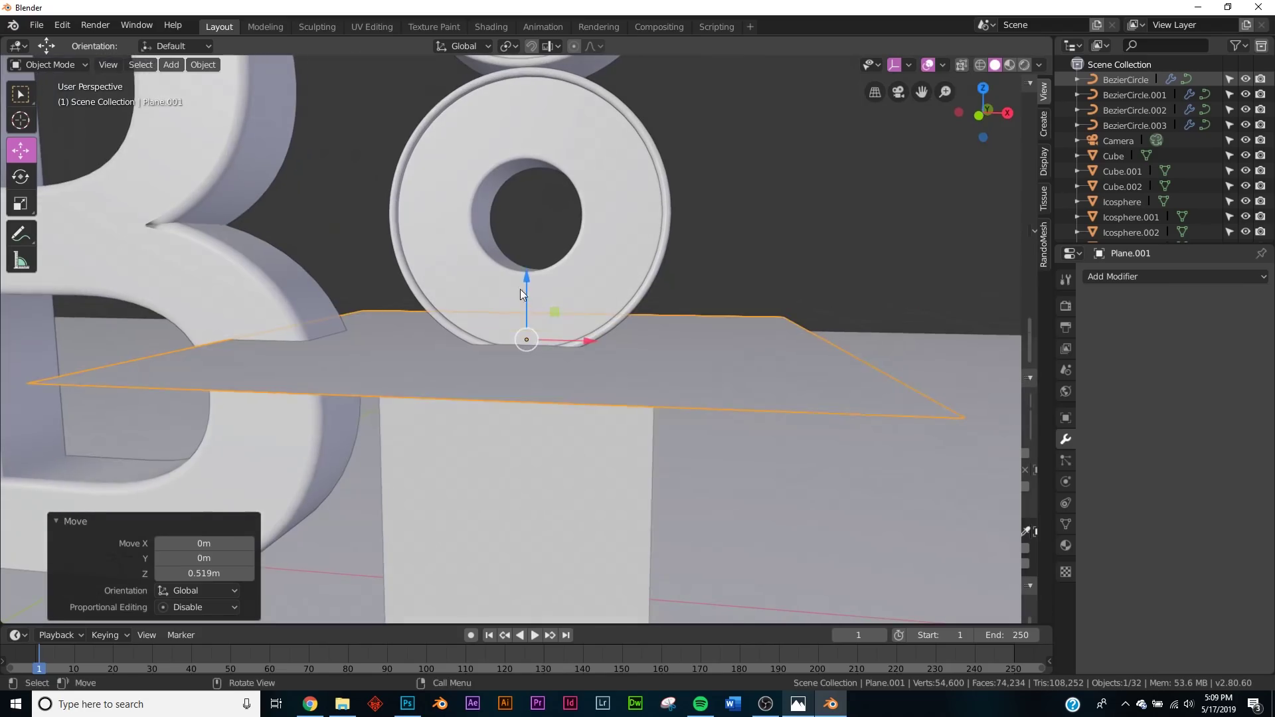
pyautogui.press('g')
pyautogui.press('z')
pyautogui.click(564, 352)
# Shift the plane 0.164 m along X and scale it down slightly.
pyautogui.press('g')
pyautogui.press('x')
pyautogui.click(634, 352)
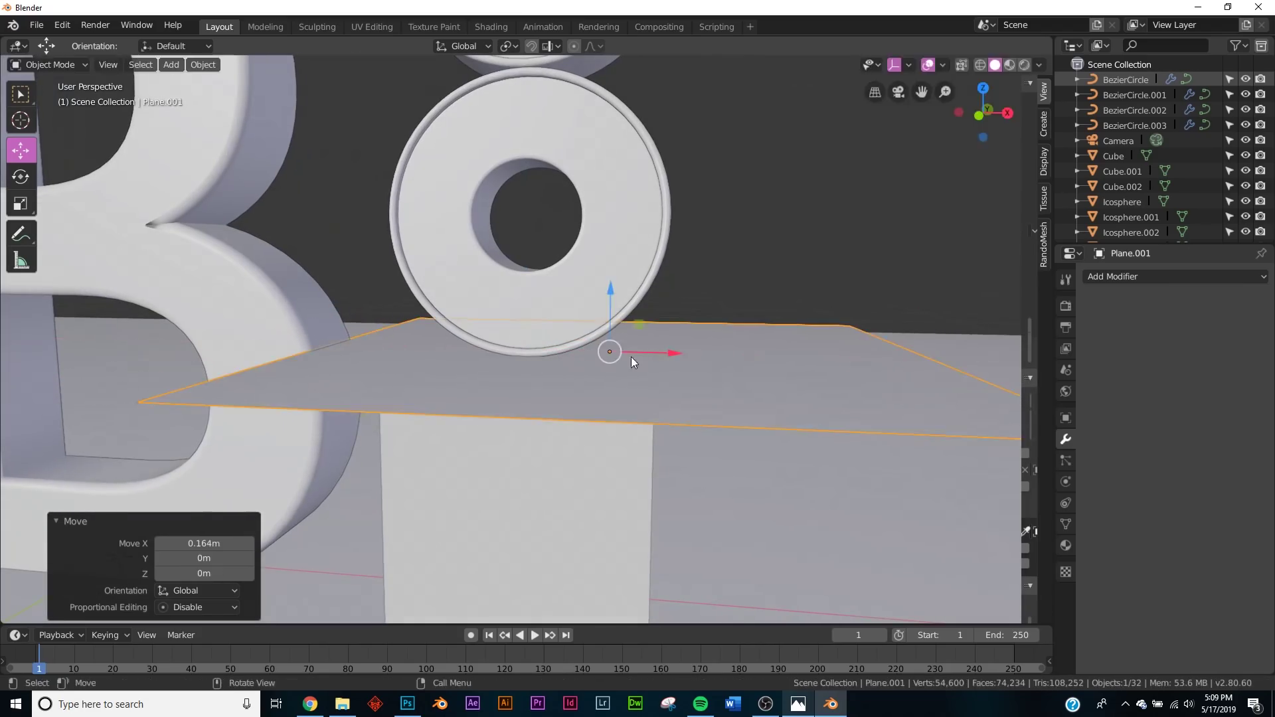
pyautogui.press('s')
pyautogui.click(667, 349)
# Subdivide the plane's mesh with 30 cuts.
pyautogui.press('Tab')
pyautogui.rightClick(763, 245)
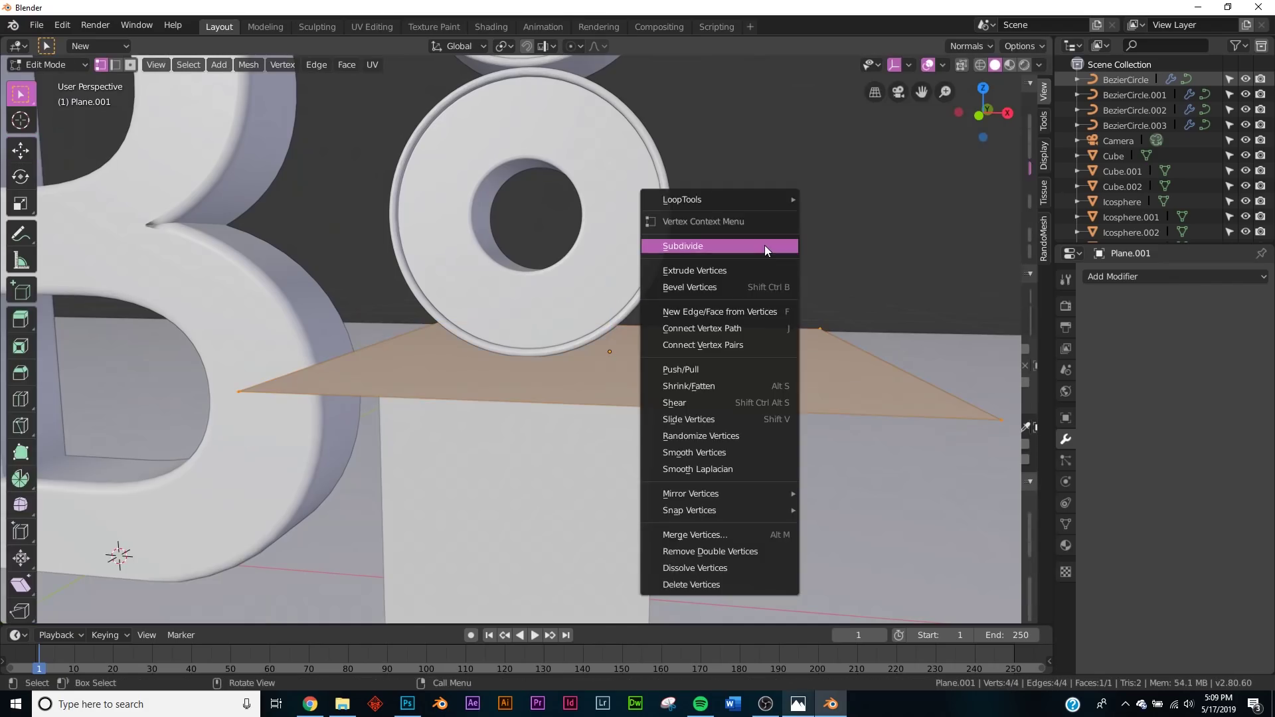
pyautogui.click(763, 245)
pyautogui.write('30')
pyautogui.press('Return')
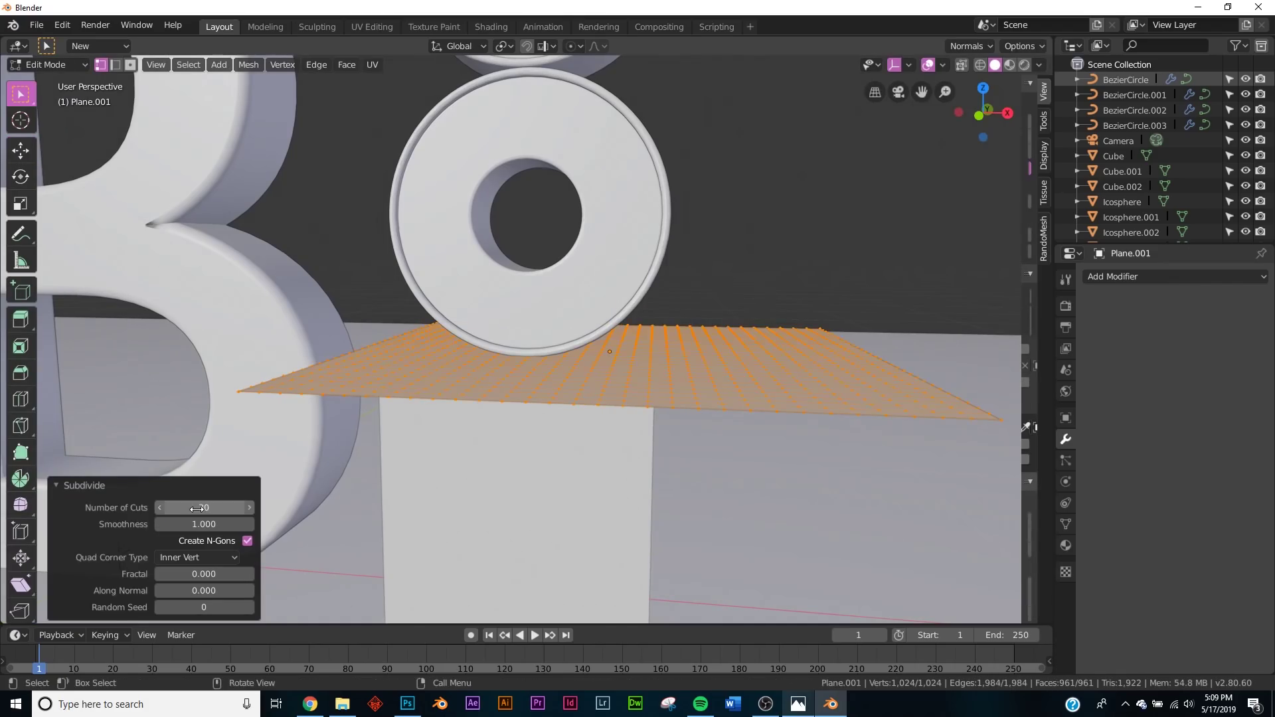
# Select the three plane faces directly beneath the lower ring, using wireframe shading and face selection.
pyautogui.moveTo(586, 481); pyautogui.dragTo(664, 452, button='middle')
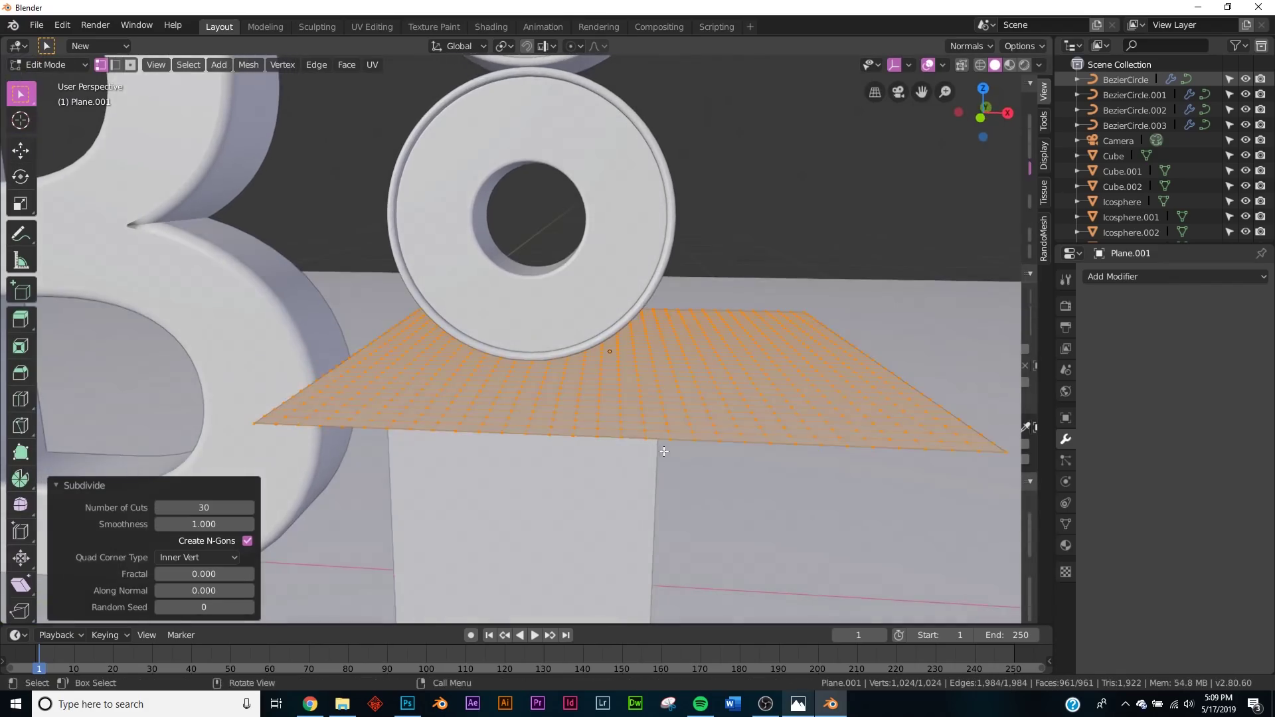
pyautogui.moveTo(624, 358); pyautogui.dragTo(674, 372, button='middle')
pyautogui.scroll(3, 615, 332)
pyautogui.click(618, 364)
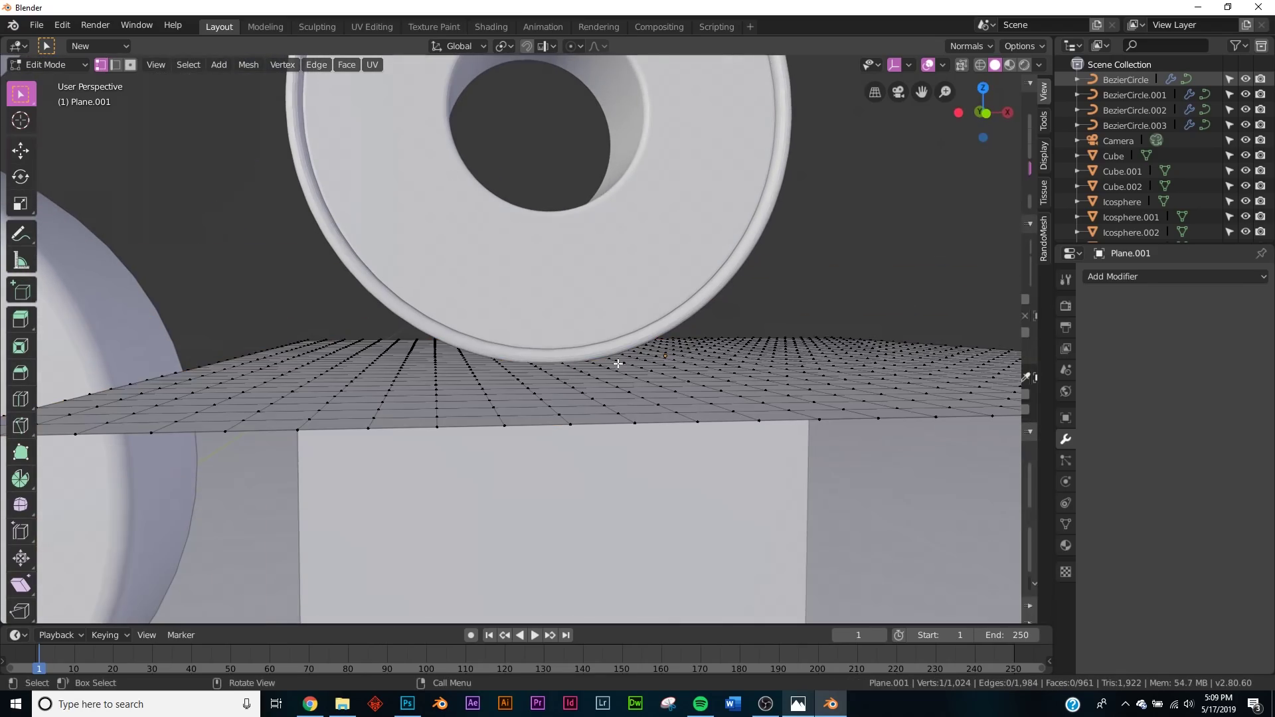
pyautogui.press('z')
pyautogui.click(558, 365)
pyautogui.moveTo(558, 364)
pyautogui.mouseDown(button='middle')
pyautogui.moveTo(578, 405)
pyautogui.moveTo(556, 352)
pyautogui.mouseUp(button='middle')
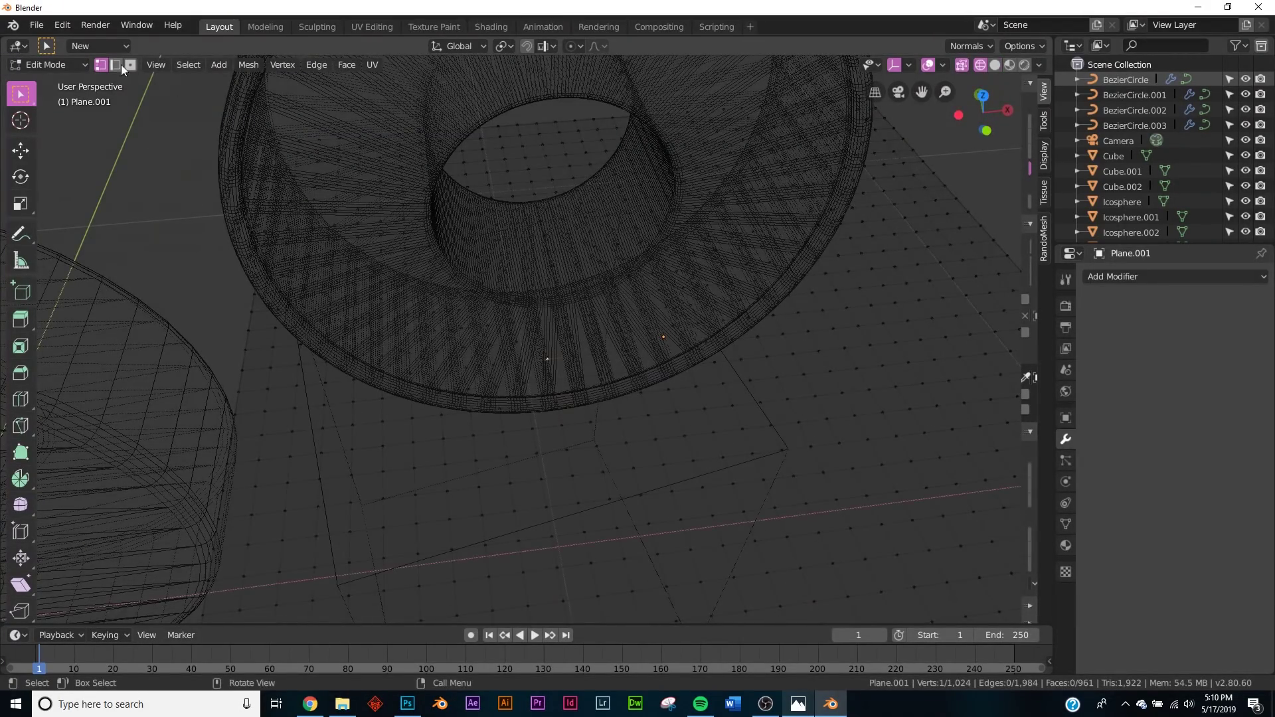
pyautogui.click(130, 63)
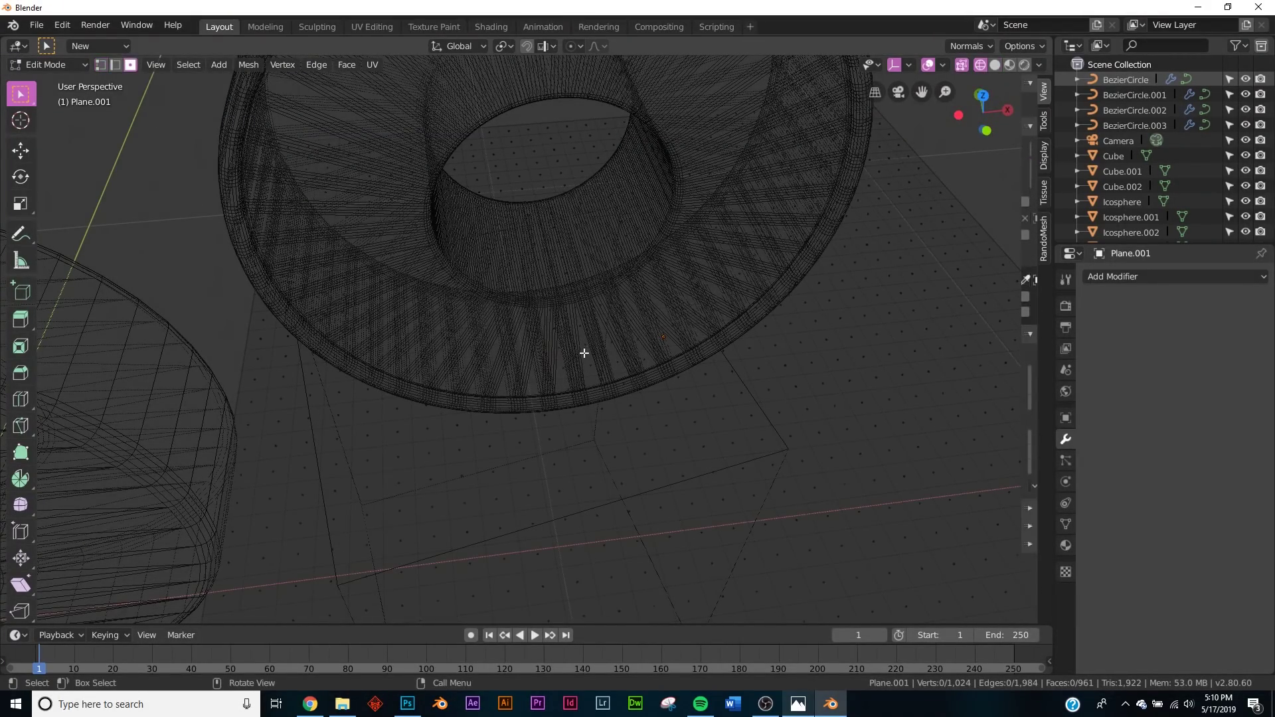
pyautogui.click(575, 371)
pyautogui.moveTo(574, 370); pyautogui.dragTo(627, 347, button='middle')
pyautogui.keyDown('shift'); pyautogui.click(560, 359); pyautogui.keyUp('shift')
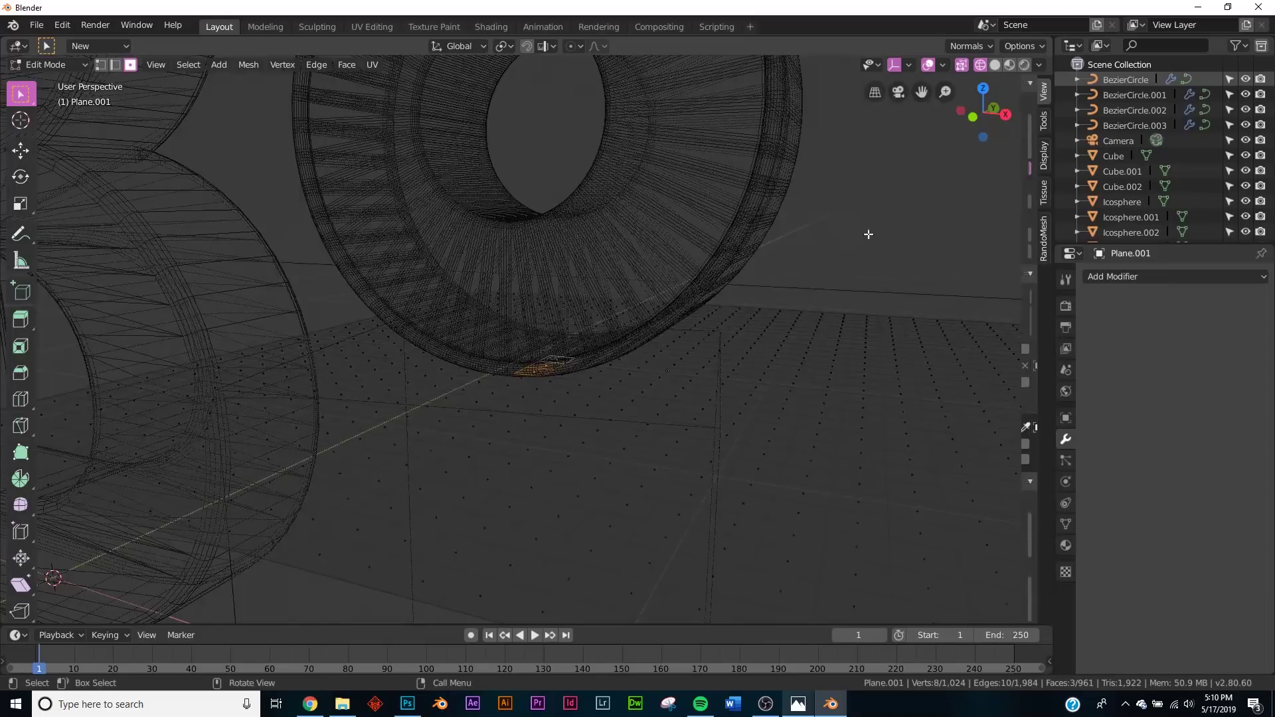
# Return to solid shading, create a vertex group on the plane and assign the selected faces at weight 1.000.
pyautogui.hotkey('shift', 'z')
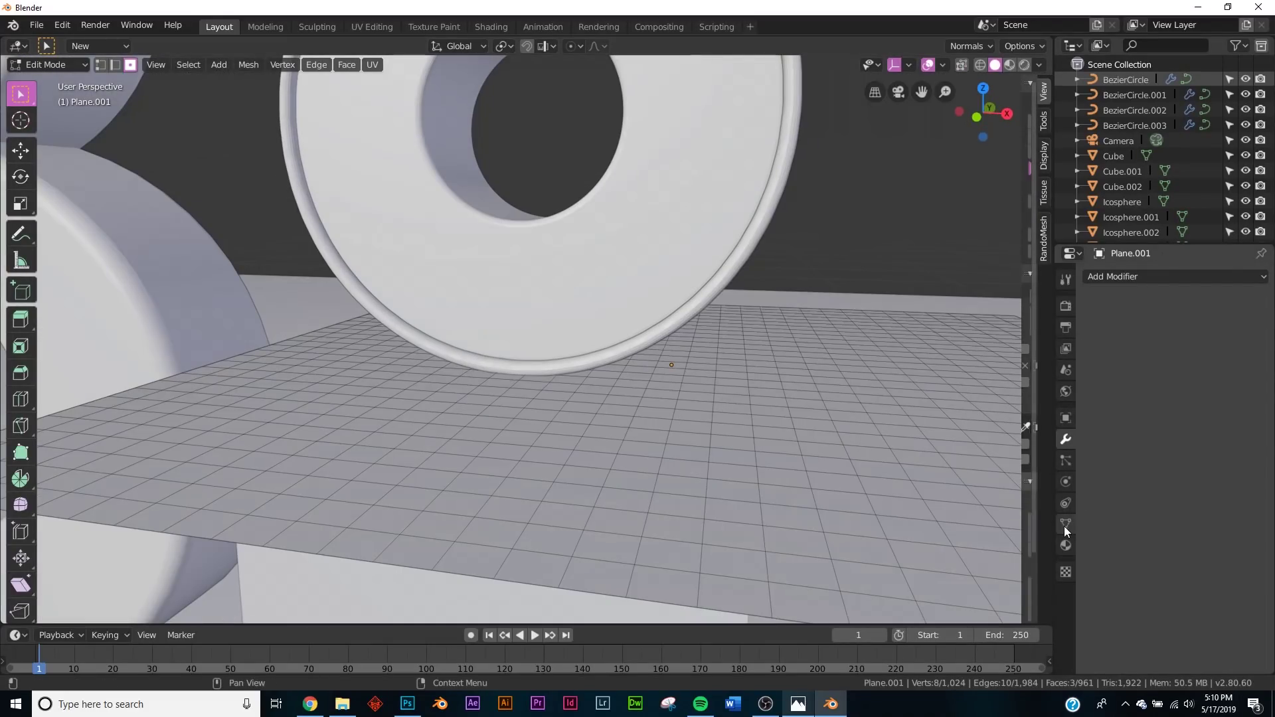
pyautogui.click(1064, 525)
pyautogui.click(1261, 322)
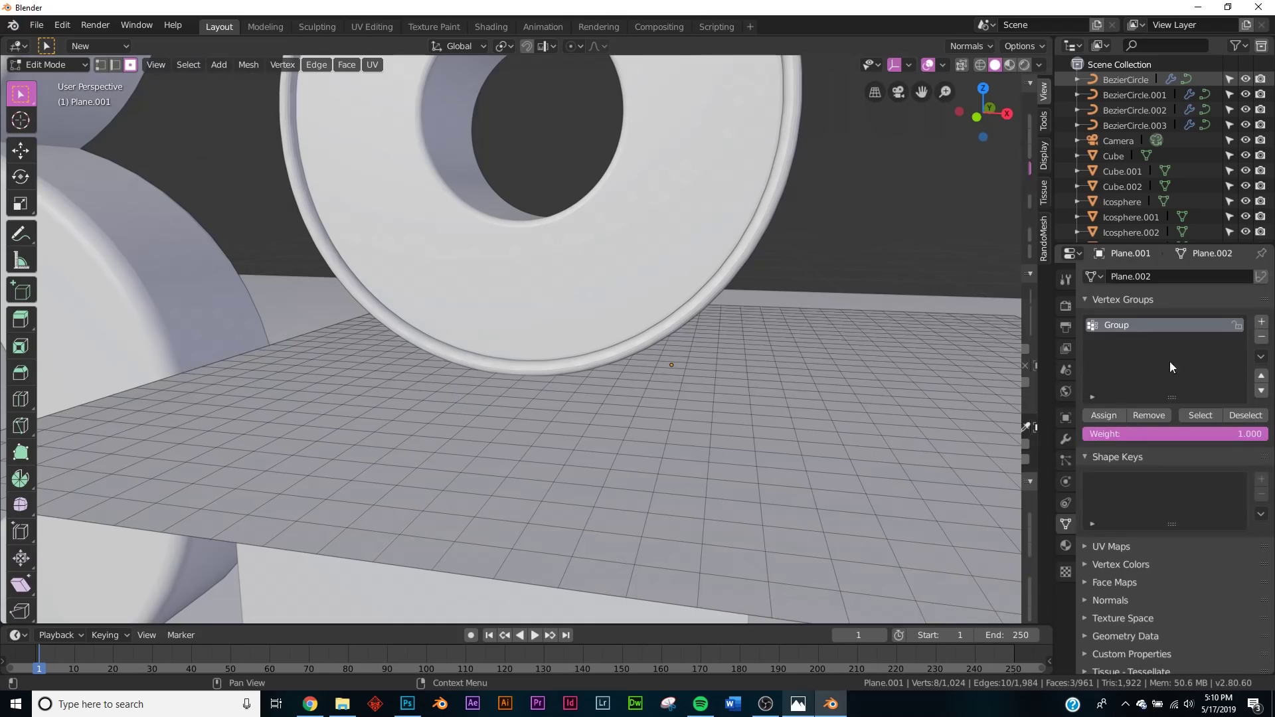
pyautogui.click(1104, 420)
# Check the grouped faces beneath the ring in wireframe and return the plane to Object Mode with solid shading.
pyautogui.moveTo(629, 393); pyautogui.dragTo(542, 362, button='middle')
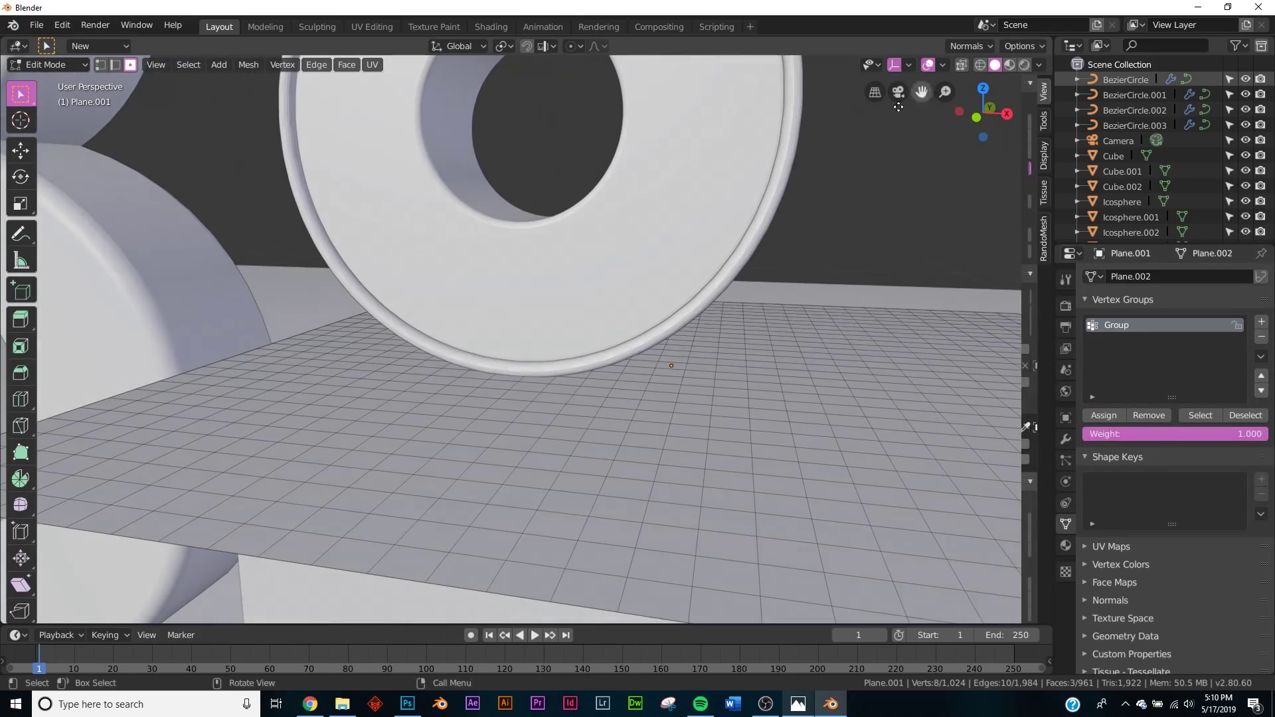
pyautogui.press('a')
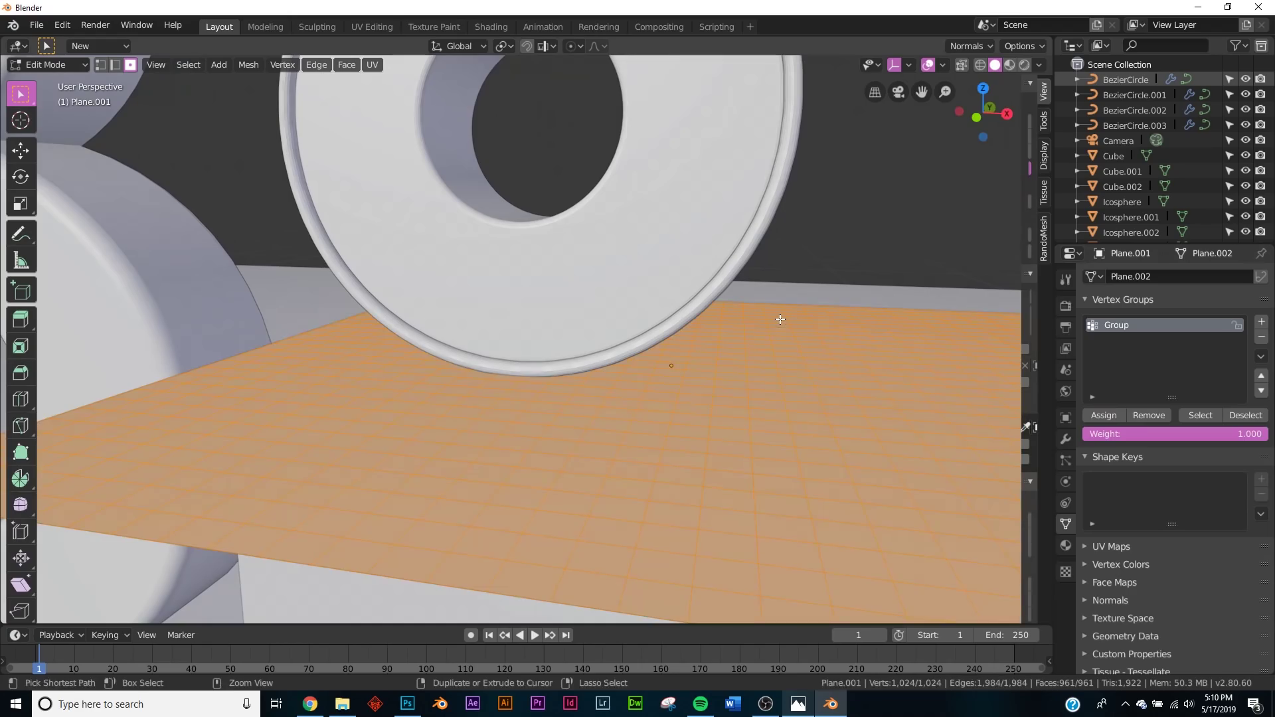
pyautogui.hotkey('alt', 'a')
pyautogui.press('z')
pyautogui.click(677, 322)
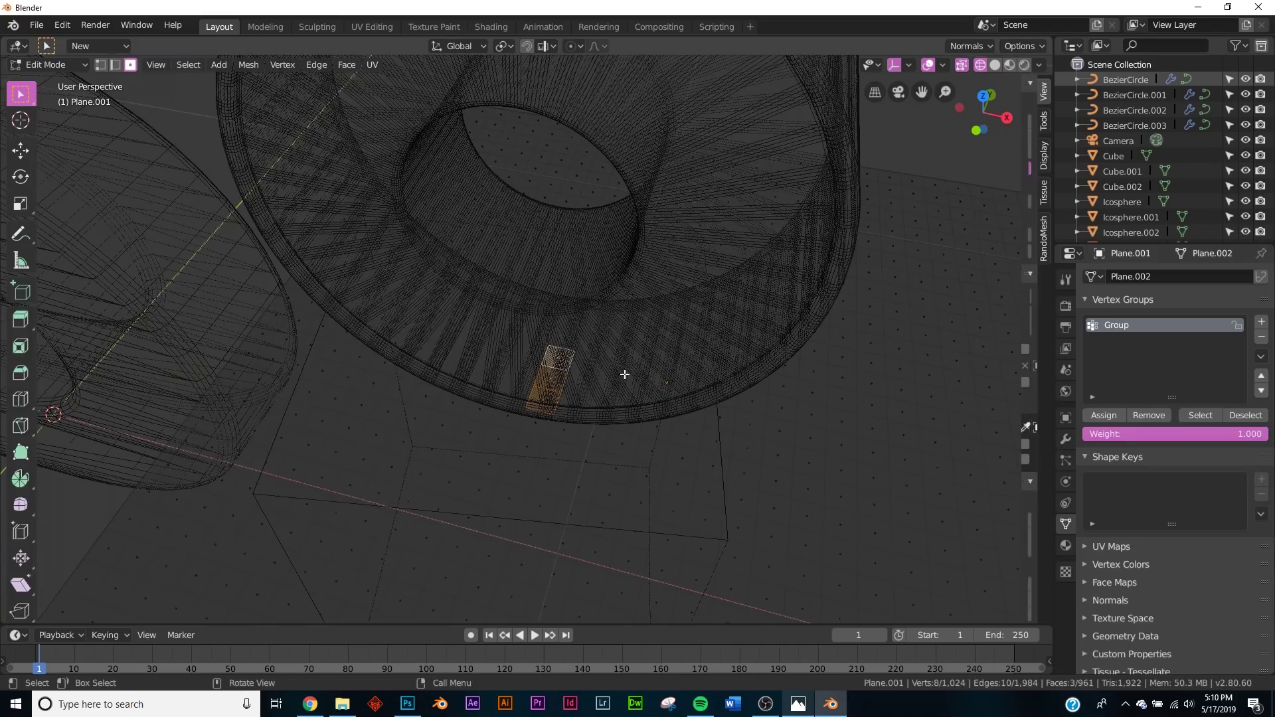
pyautogui.press('Tab')
pyautogui.click(995, 64)
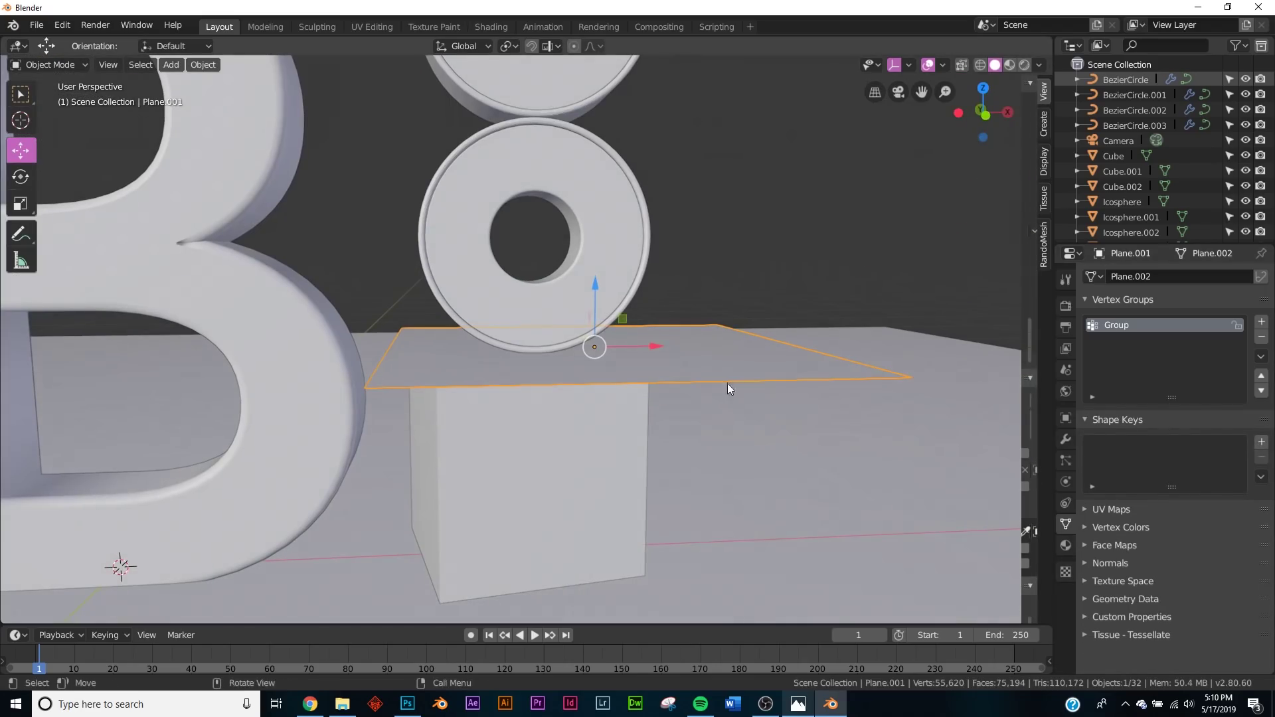
# Enable Cloth physics on the plane, play a test simulation and rewind to frame 1.
pyautogui.click(1066, 481)
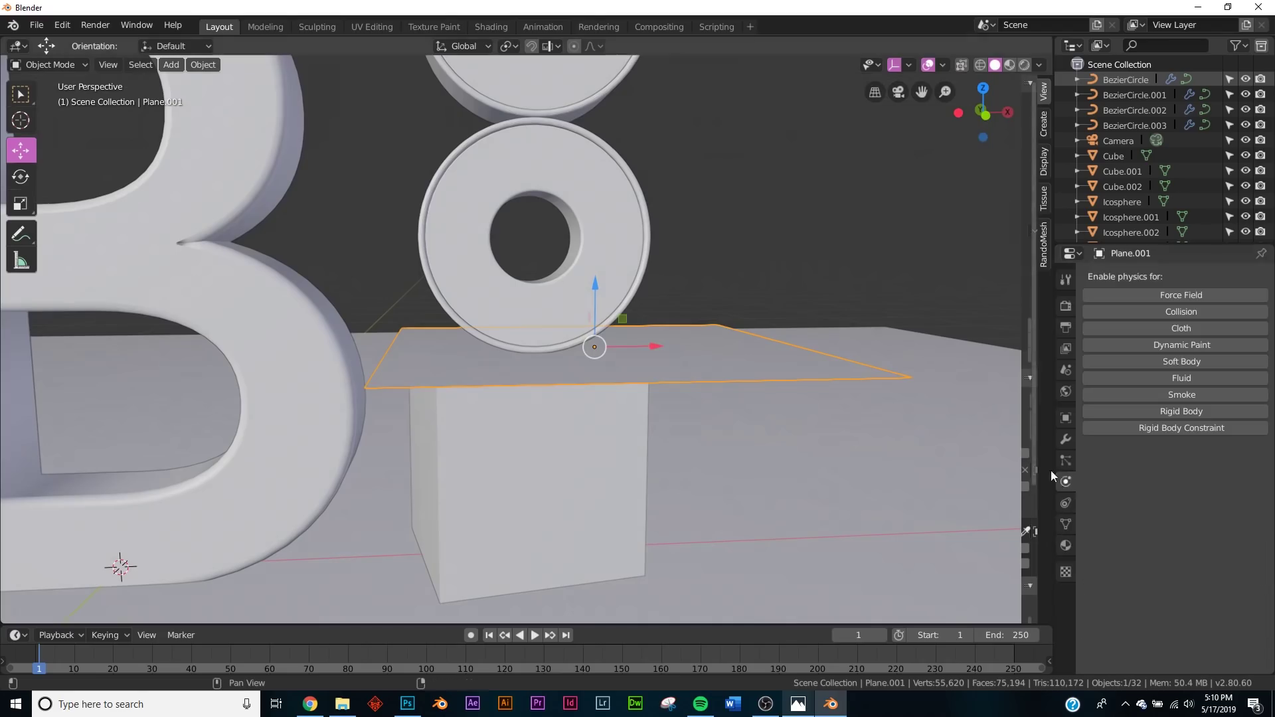
pyautogui.click(1169, 325)
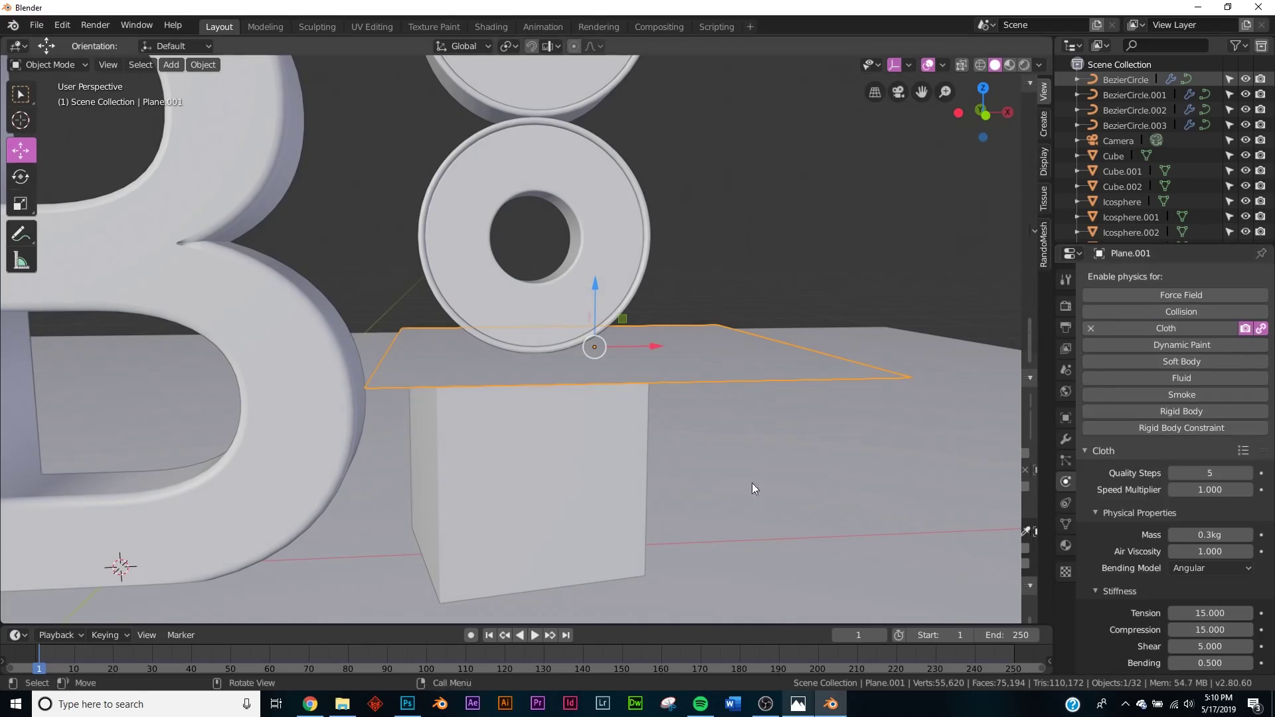
pyautogui.click(536, 635)
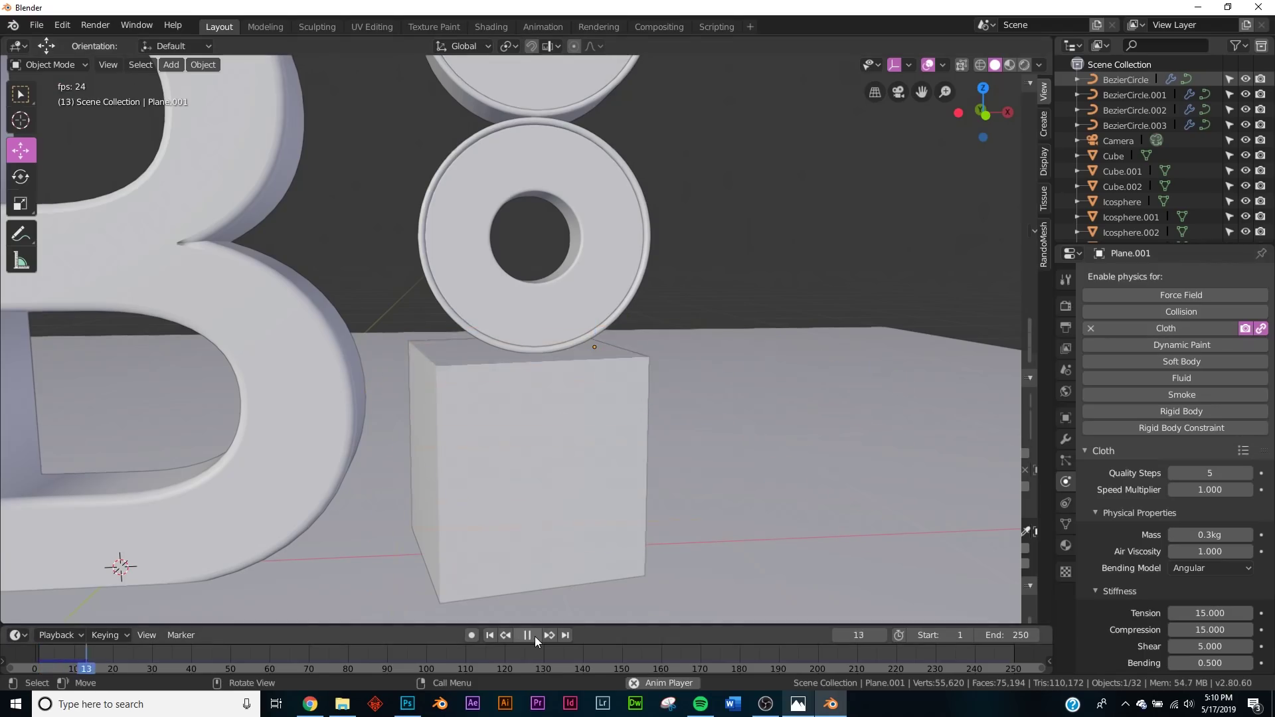
pyautogui.click(490, 636)
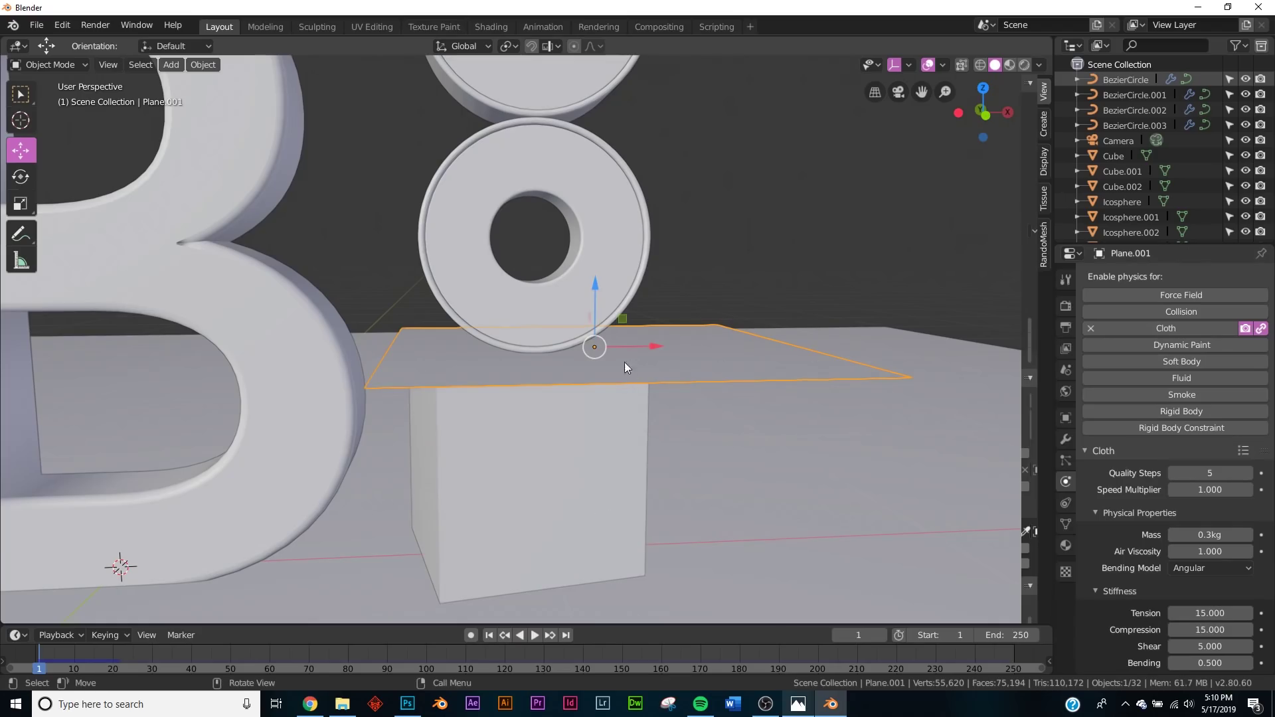
# Set the cloth's pin group to Group and play the simulation.
pyautogui.scroll(-7, 1156, 531)
pyautogui.scroll(7, 1200, 445)
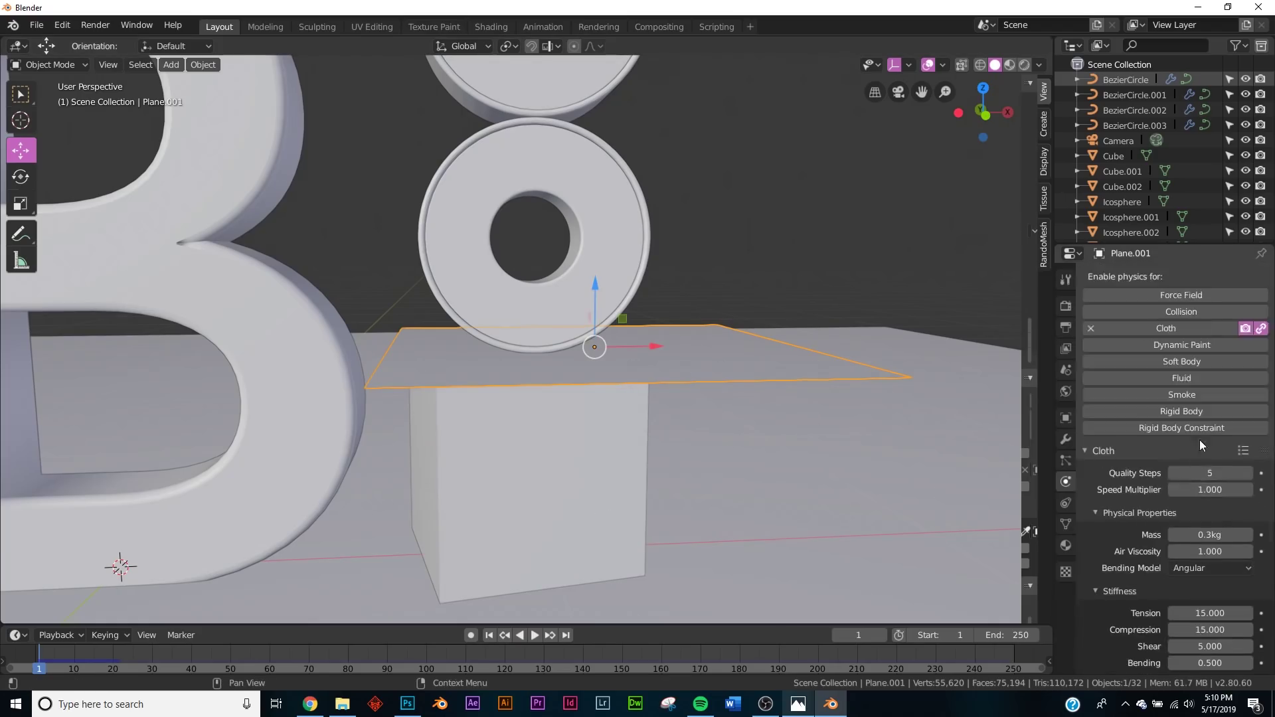
pyautogui.scroll(-6, 1199, 439)
pyautogui.click(1118, 621)
pyautogui.scroll(-4, 1122, 600)
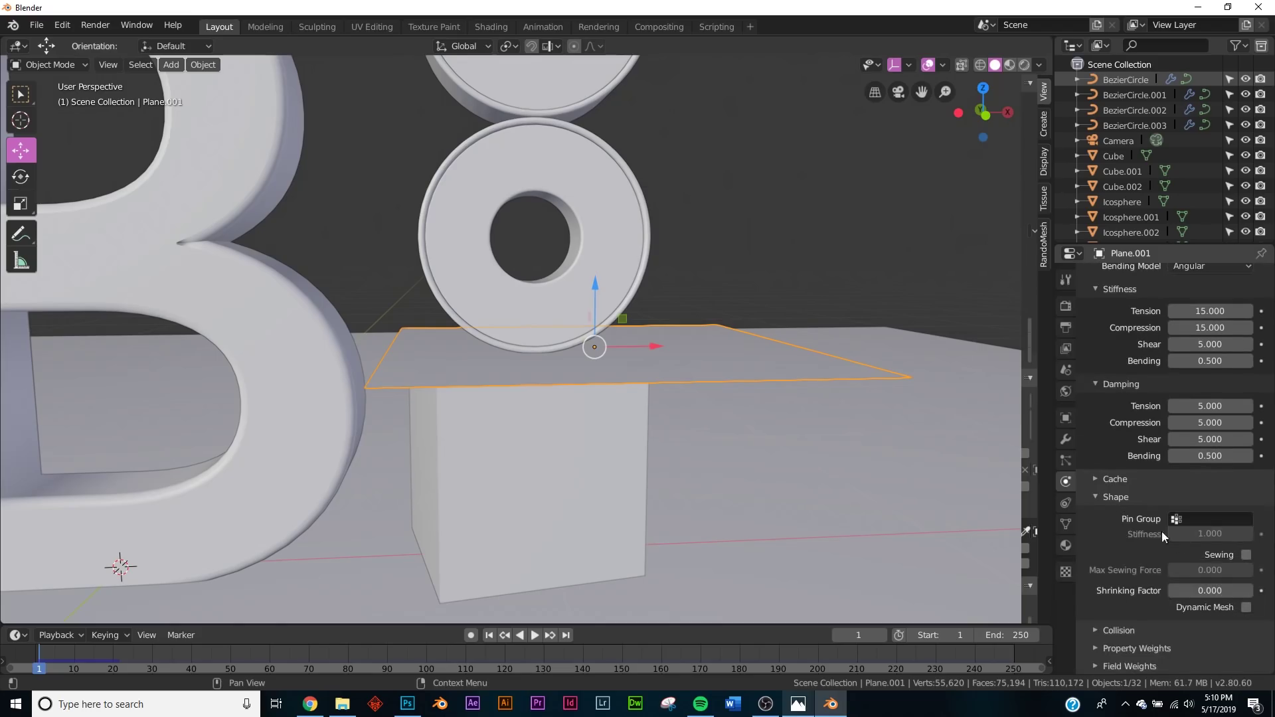
pyautogui.click(1218, 517)
pyautogui.click(1129, 543)
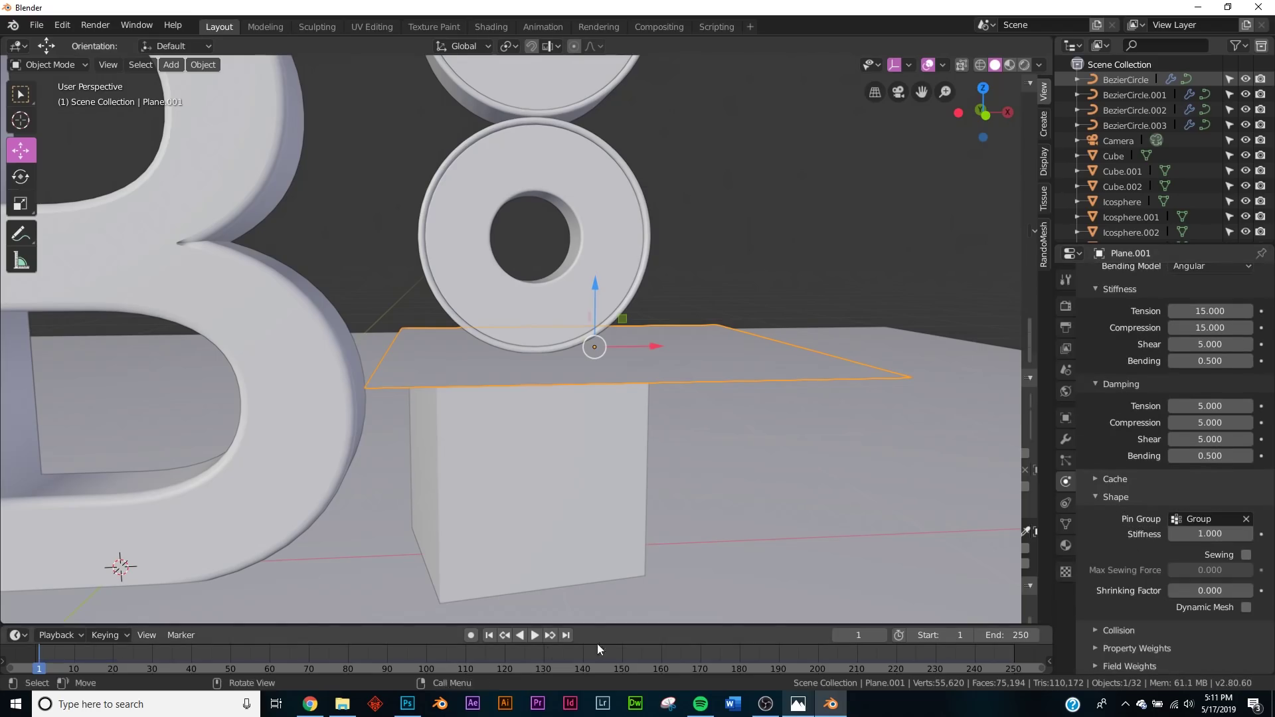
pyautogui.click(534, 635)
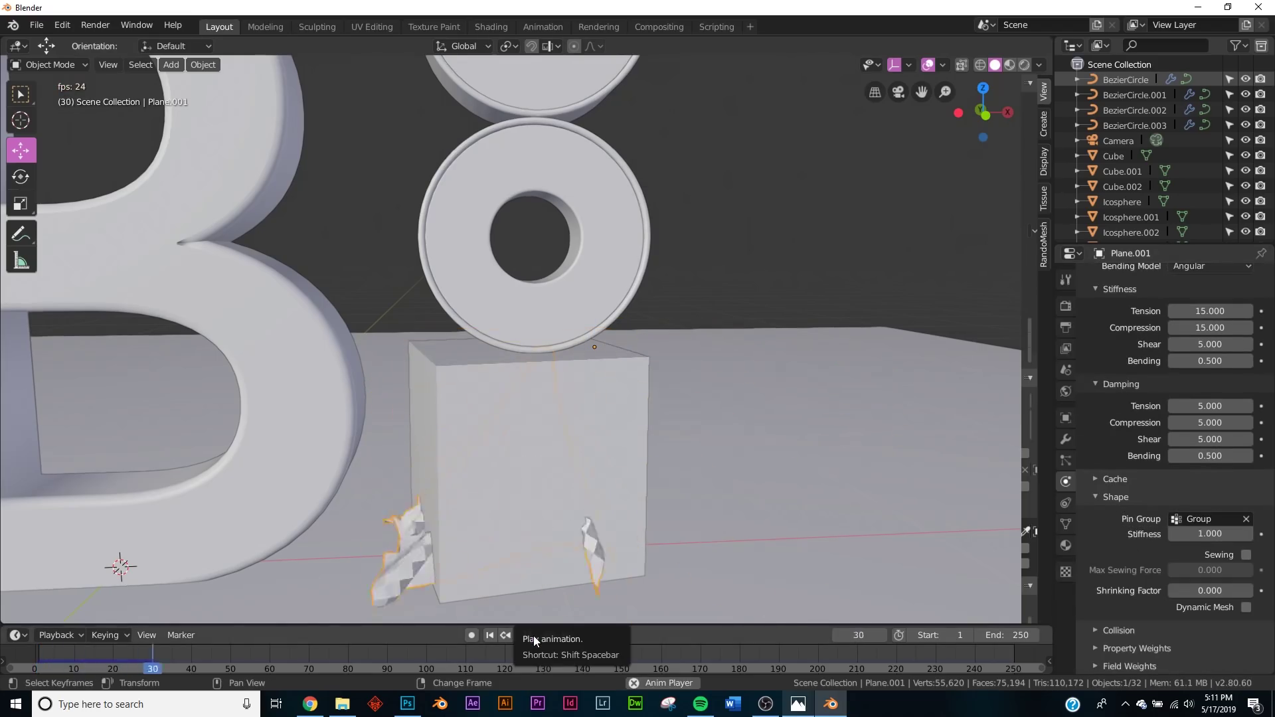
# Rewind the simulation to frame 1 and enable Collision physics on the block beneath the rings.
pyautogui.click(533, 636)
pyautogui.click(490, 636)
pyautogui.click(588, 445)
pyautogui.moveTo(588, 445); pyautogui.dragTo(653, 456, button='middle')
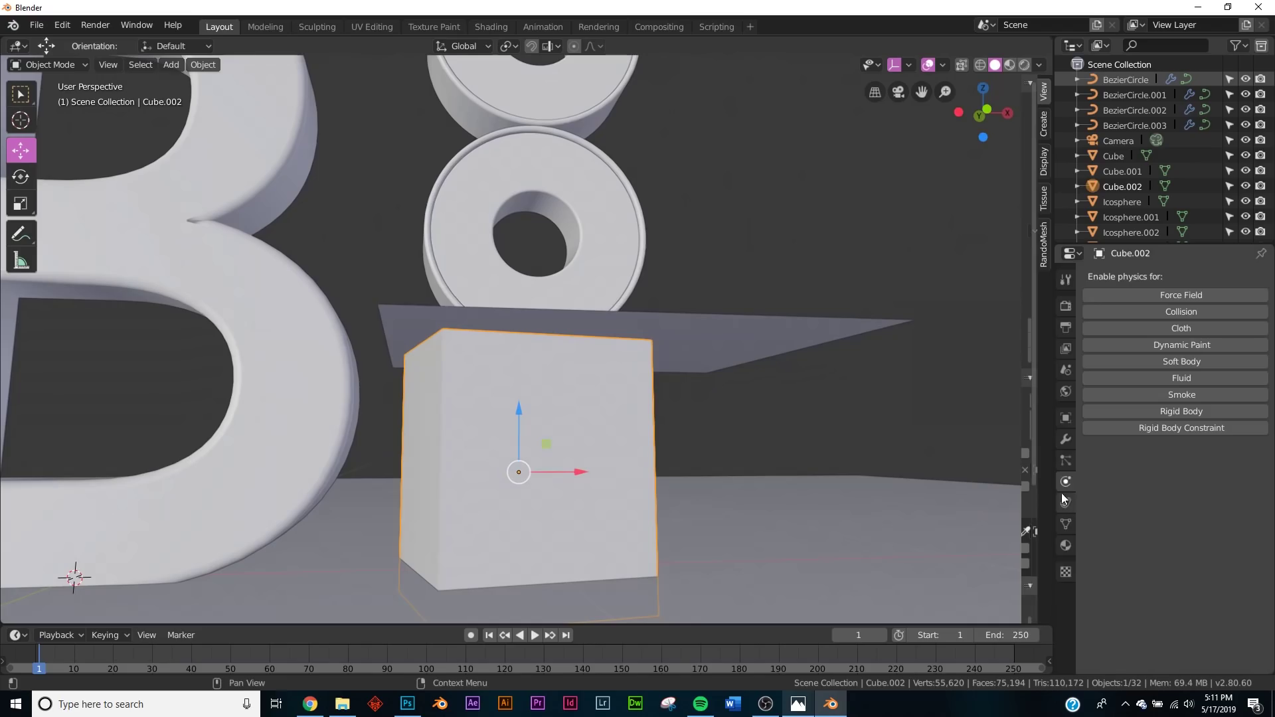
pyautogui.click(1168, 311)
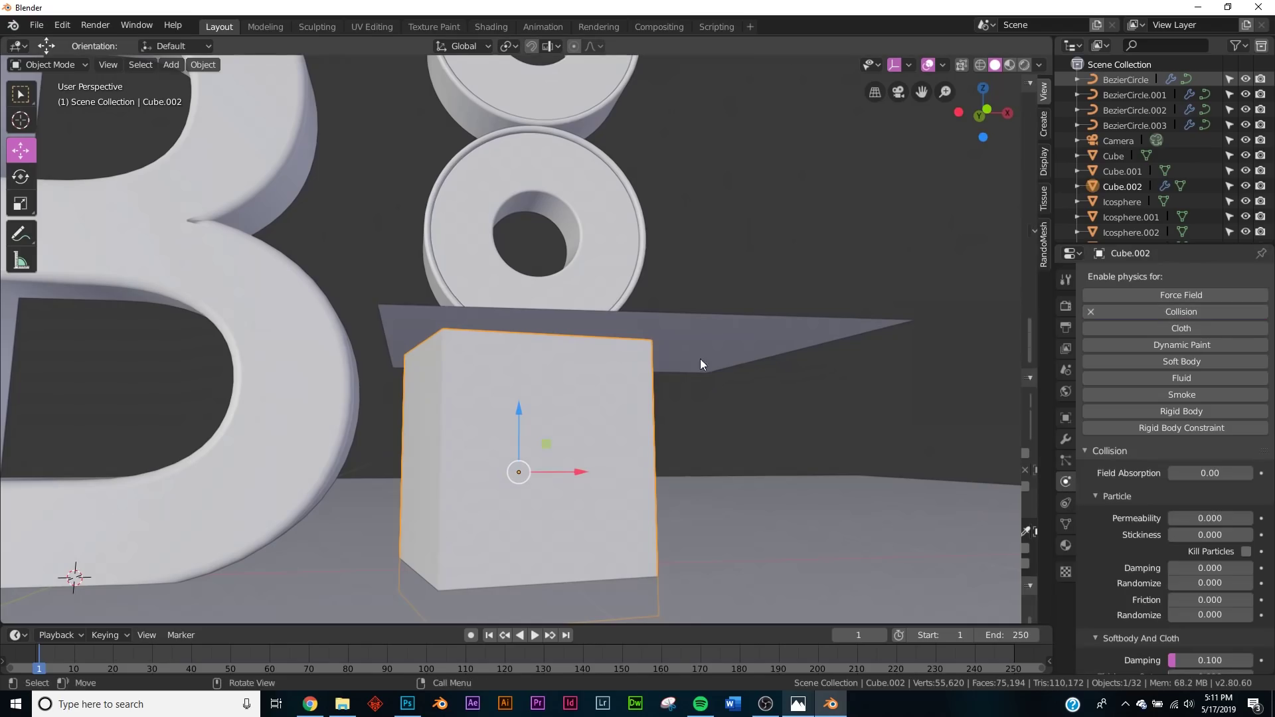
# Play the simulation to check the cloth draping over the block, and rewind to frame 1.
pyautogui.click(536, 634)
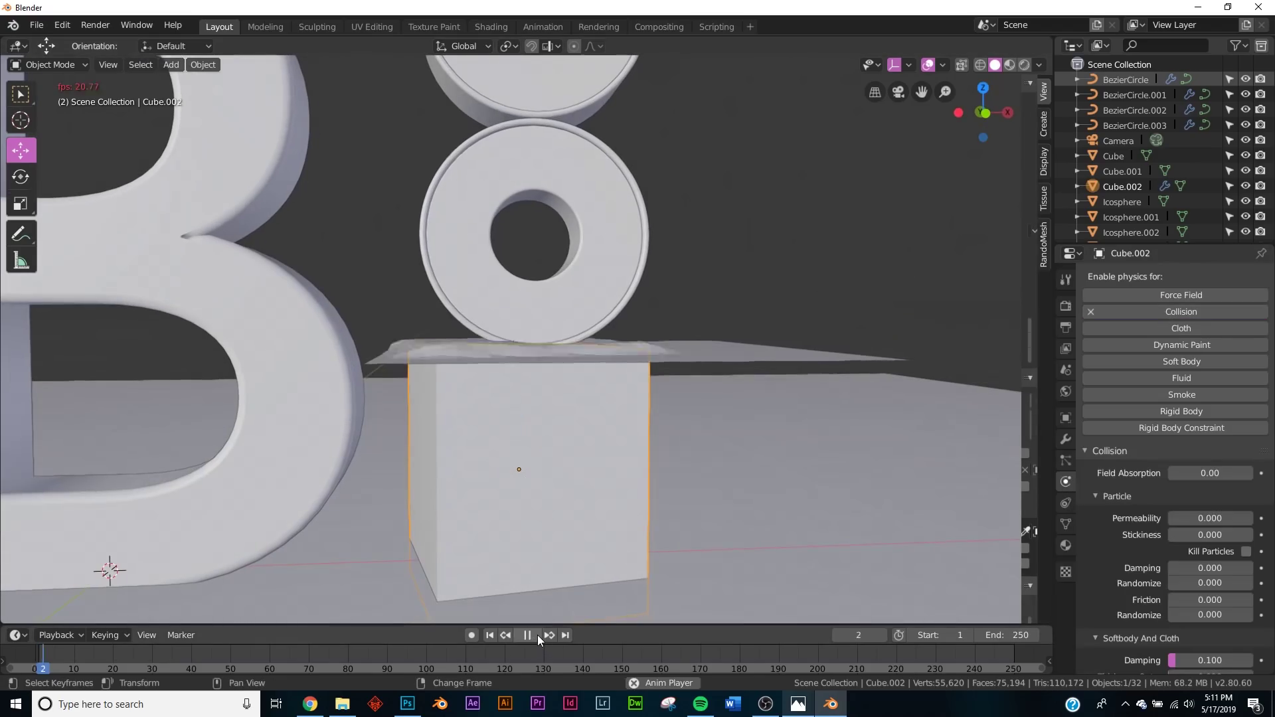
pyautogui.moveTo(613, 460); pyautogui.dragTo(581, 485, button='middle')
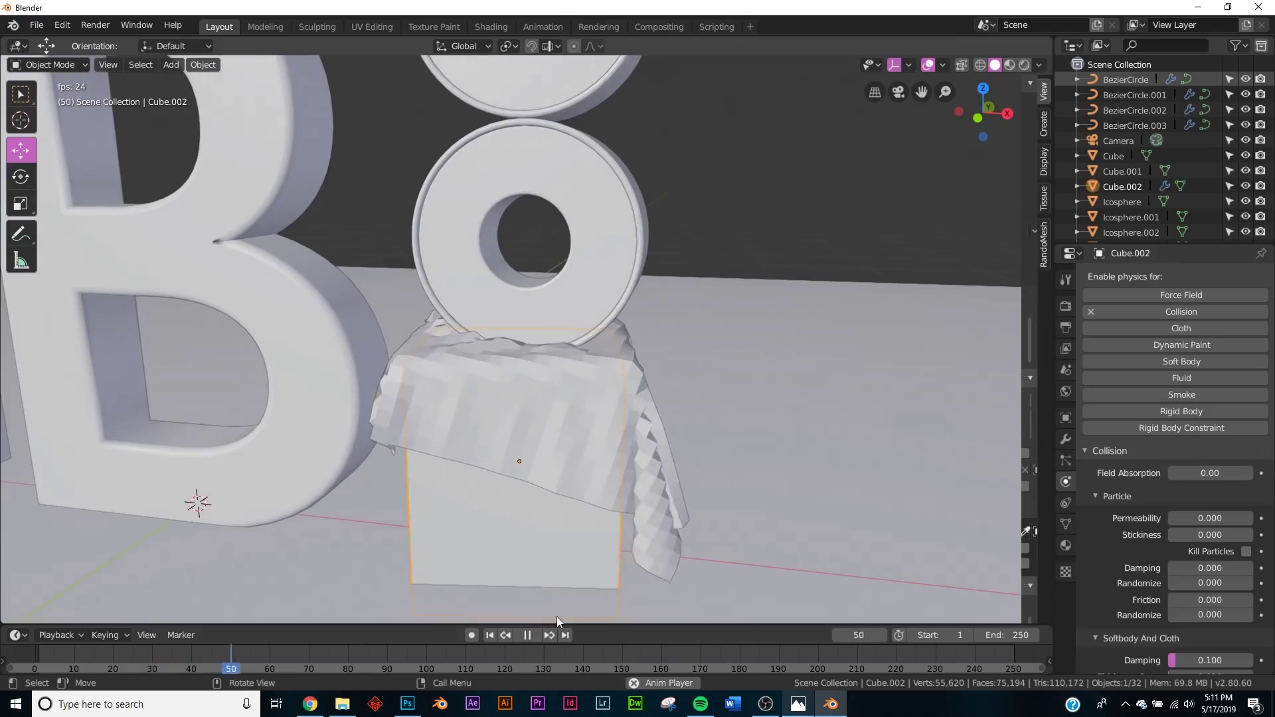
pyautogui.click(531, 635)
pyautogui.click(490, 634)
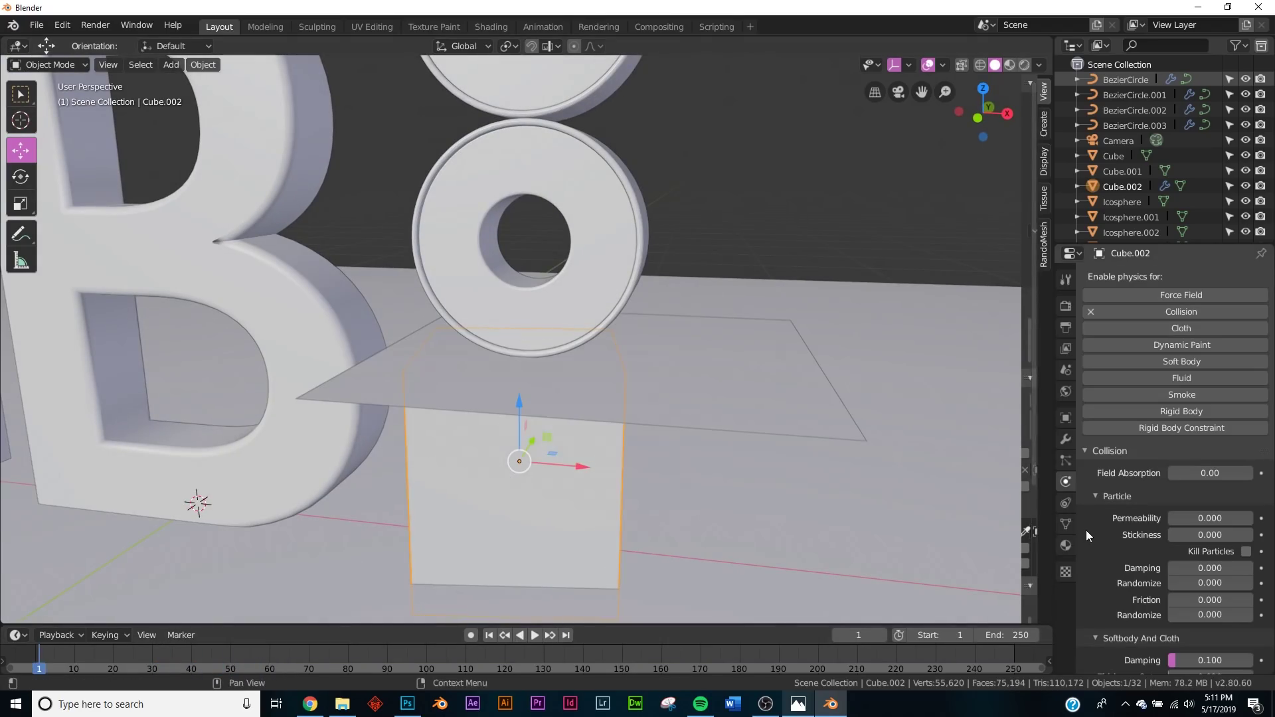
# Add a Subdivision Surface modifier to the cloth plane.
pyautogui.click(1065, 441)
pyautogui.click(1141, 277)
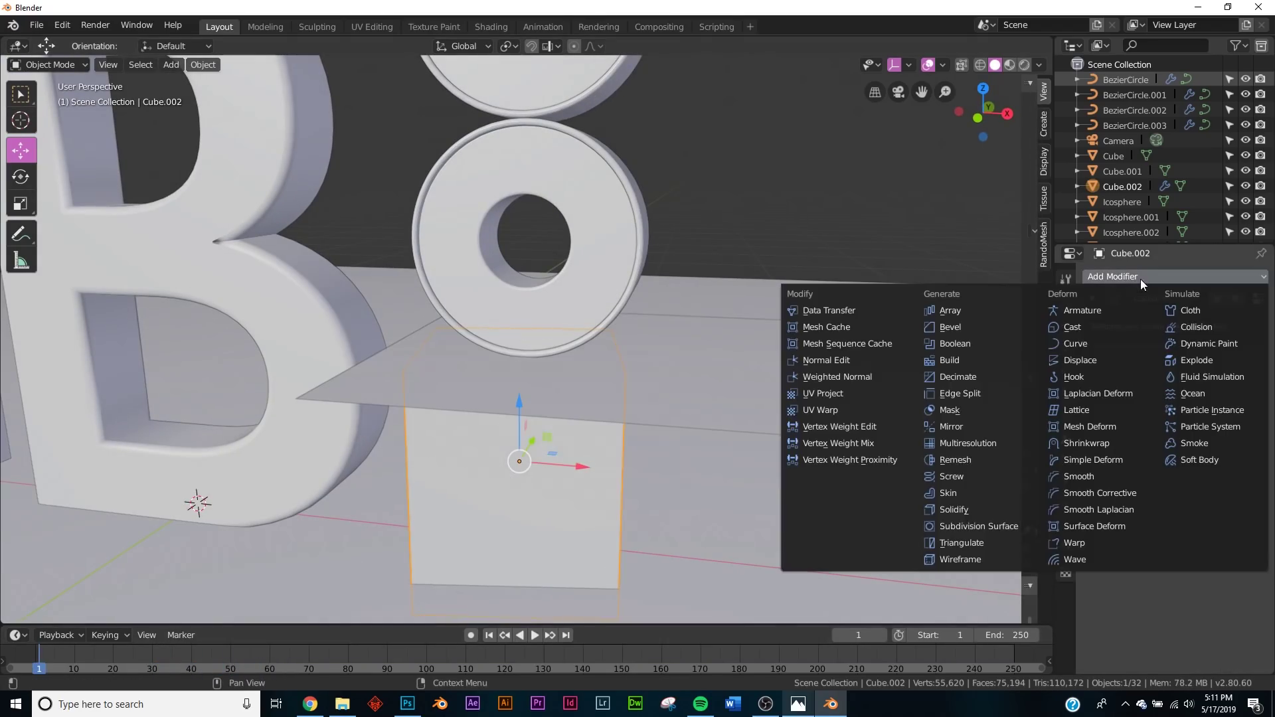
pyautogui.click(989, 529)
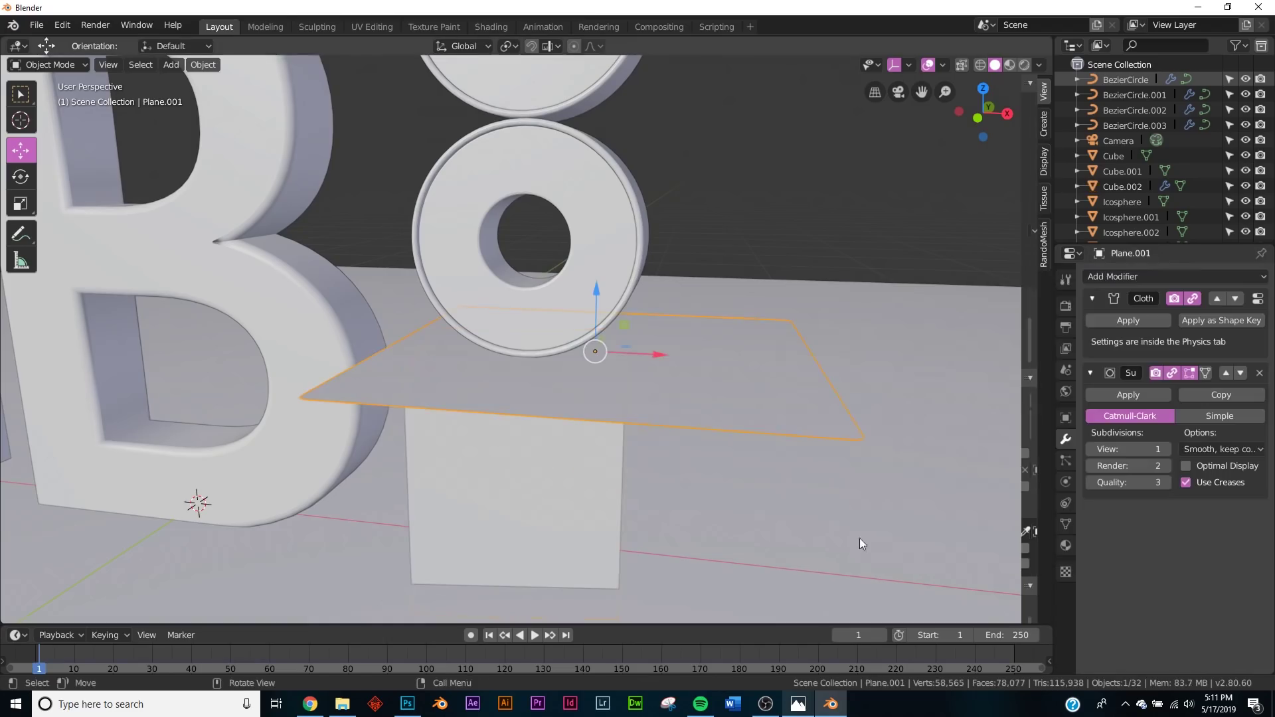
# Run the cloth simulation to frame 46, set the viewport subdivisions to 2 and check the drape through the camera.
pyautogui.click(535, 636)
pyautogui.click(535, 637)
pyautogui.moveTo(617, 458); pyautogui.dragTo(654, 435, button='middle')
pyautogui.click(1166, 450)
pyautogui.moveTo(797, 438); pyautogui.dragTo(680, 396, button='middle')
pyautogui.press('KP_0')
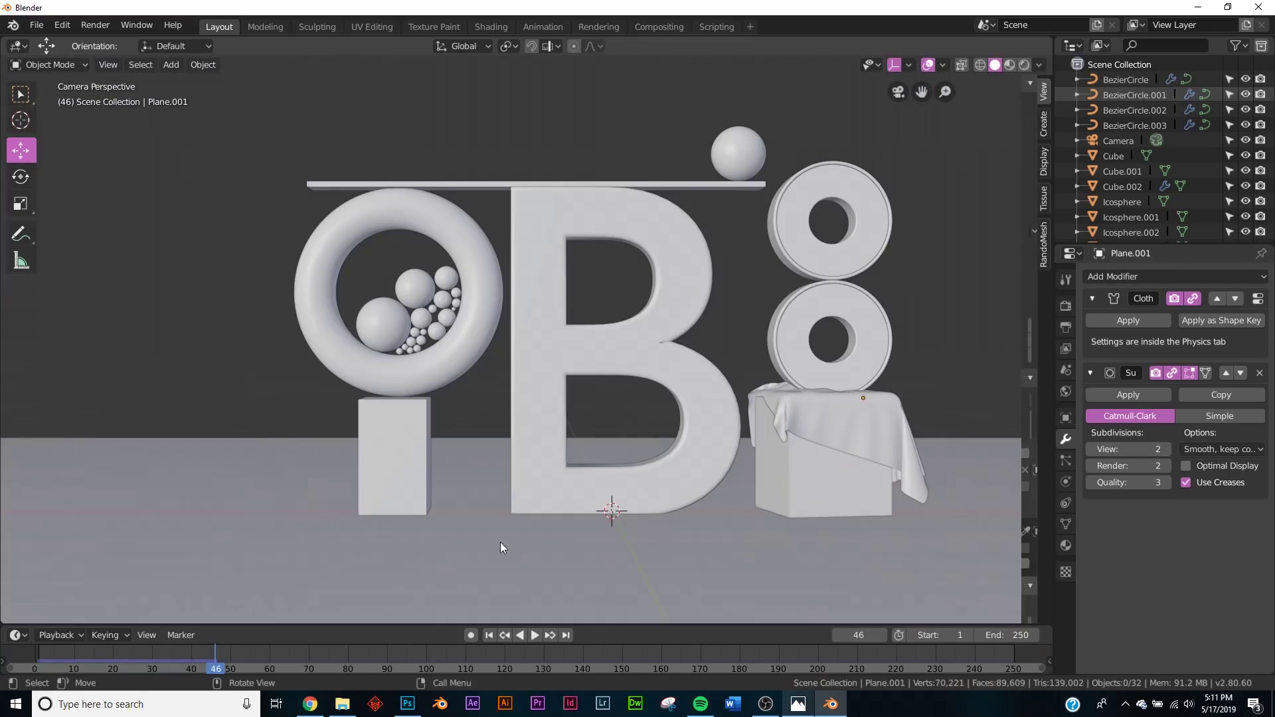
# Duplicate the floor plane in place and rotate the copy 90 degrees about X.
pyautogui.click(460, 549)
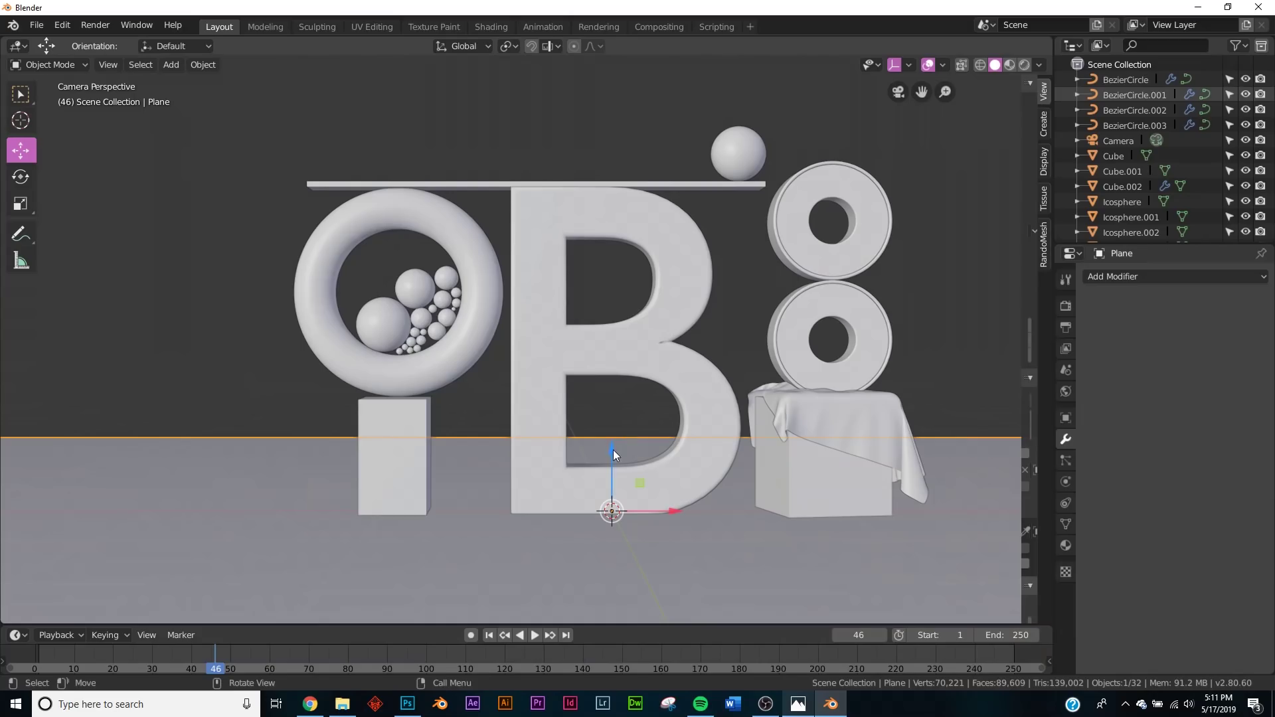
pyautogui.press('KP_0')
pyautogui.hotkey('shift', 'd')
pyautogui.rightClick(579, 360)
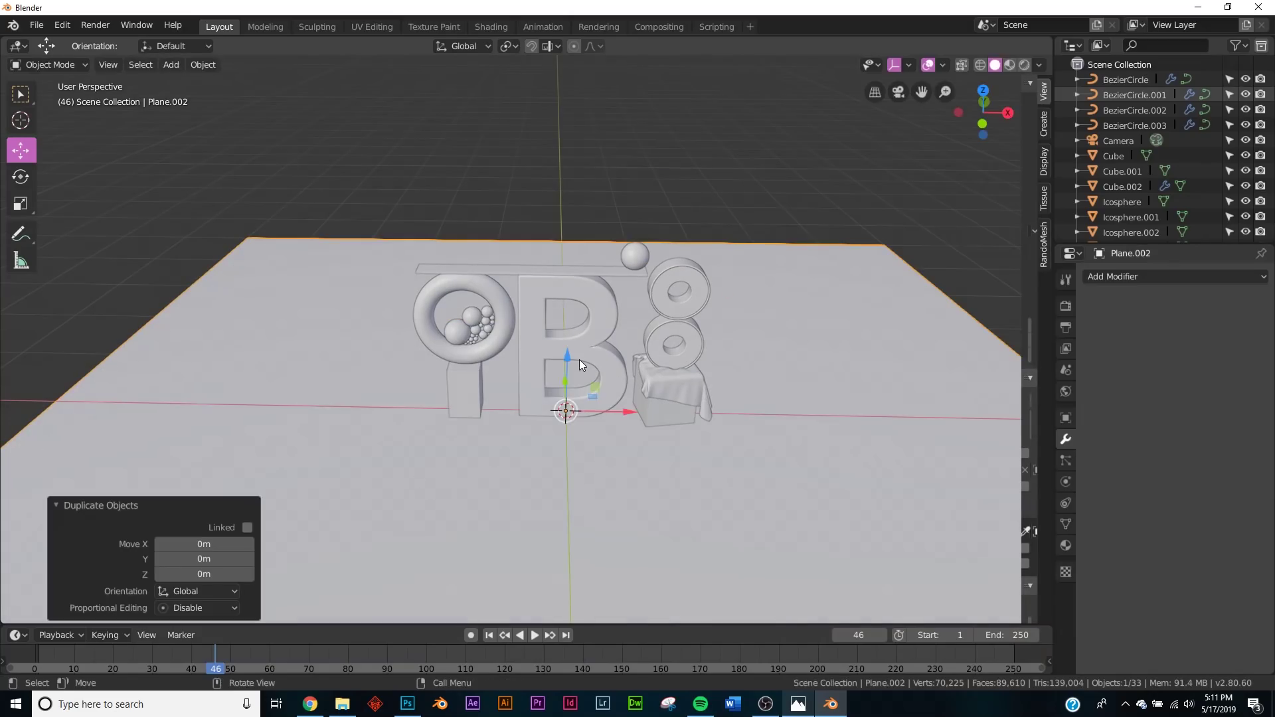
pyautogui.write('rx90')
pyautogui.press('Return')
# Move the upright plane back along Y behind the letters as a back wall.
pyautogui.moveTo(608, 332); pyautogui.dragTo(788, 341, button='middle')
pyautogui.moveTo(458, 398); pyautogui.dragTo(315, 400)
pyautogui.moveTo(608, 348); pyautogui.dragTo(564, 216, button='middle')
pyautogui.scroll(-5, 465, 341)
# Duplicate the back wall in place and scale the copy to about 0.263.
pyautogui.hotkey('shift', 'd')
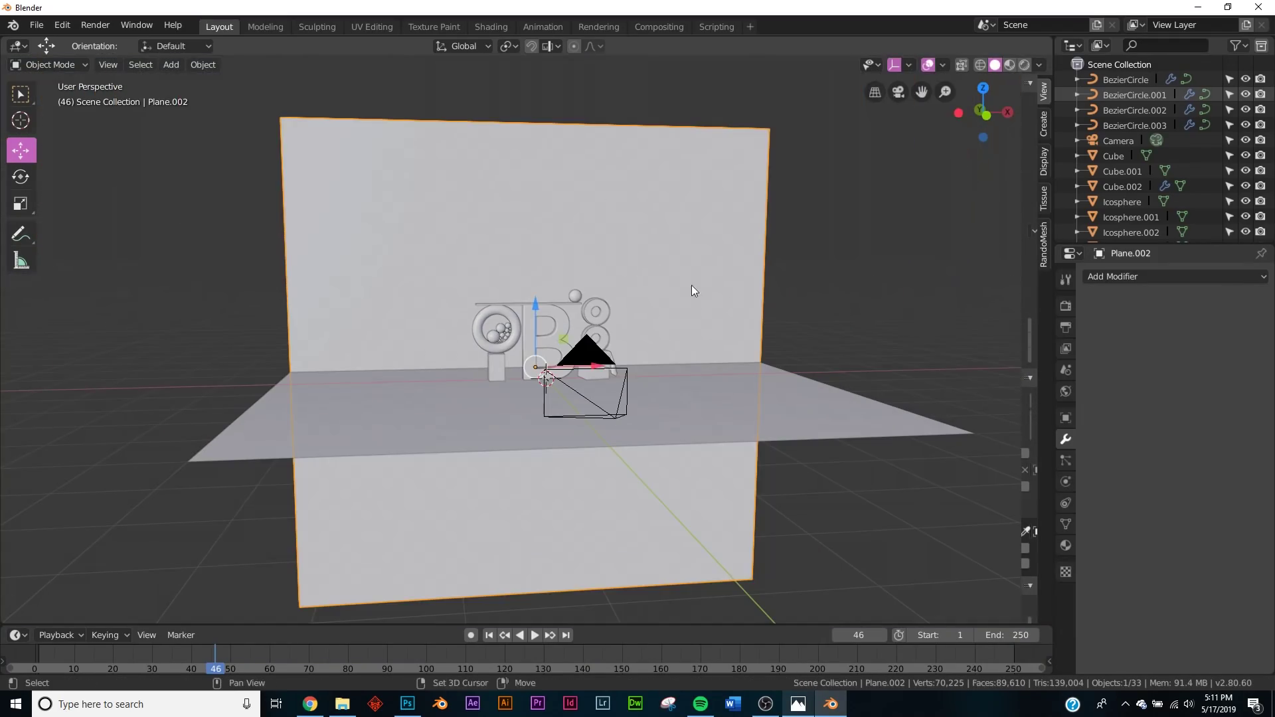
pyautogui.rightClick(600, 270)
pyautogui.press('s')
pyautogui.click(584, 365)
pyautogui.moveTo(585, 365); pyautogui.dragTo(508, 357, button='middle')
# Move the small panel about -0.458 m along Y and raise it about 0.77 m behind the letters in camera view.
pyautogui.press('g')
pyautogui.press('y')
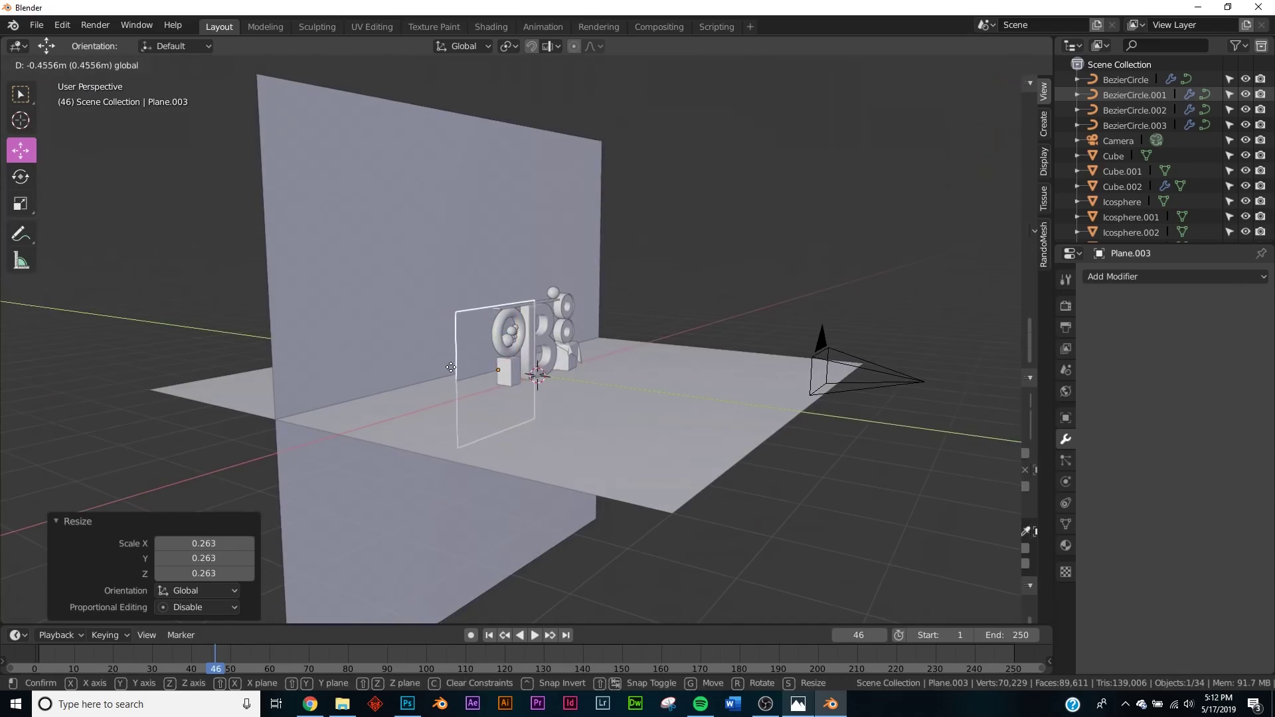
pyautogui.click(443, 353)
pyautogui.press('KP_0')
pyautogui.scroll(-3, 507, 362)
pyautogui.press('g')
pyautogui.press('z')
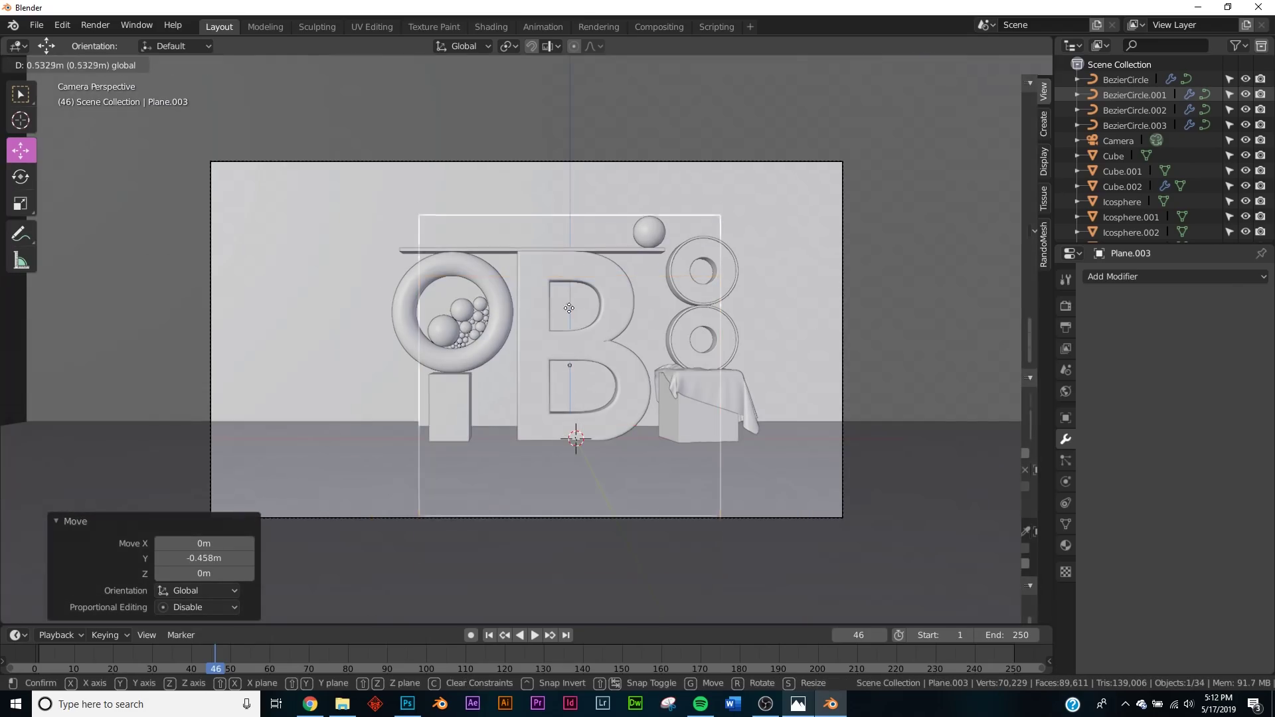
pyautogui.click(599, 299)
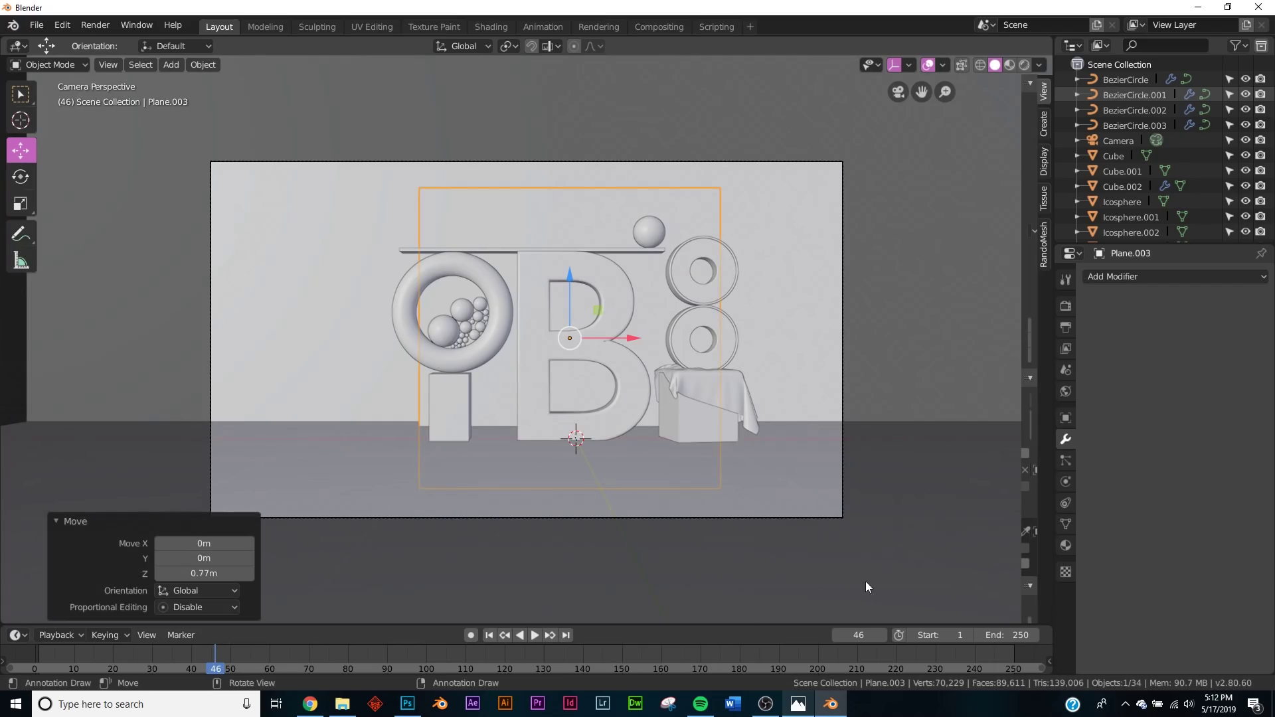
# Check the reference render and narrow the backing panel to about 0.867 along X.
pyautogui.hotkey('alt', 'Tab')
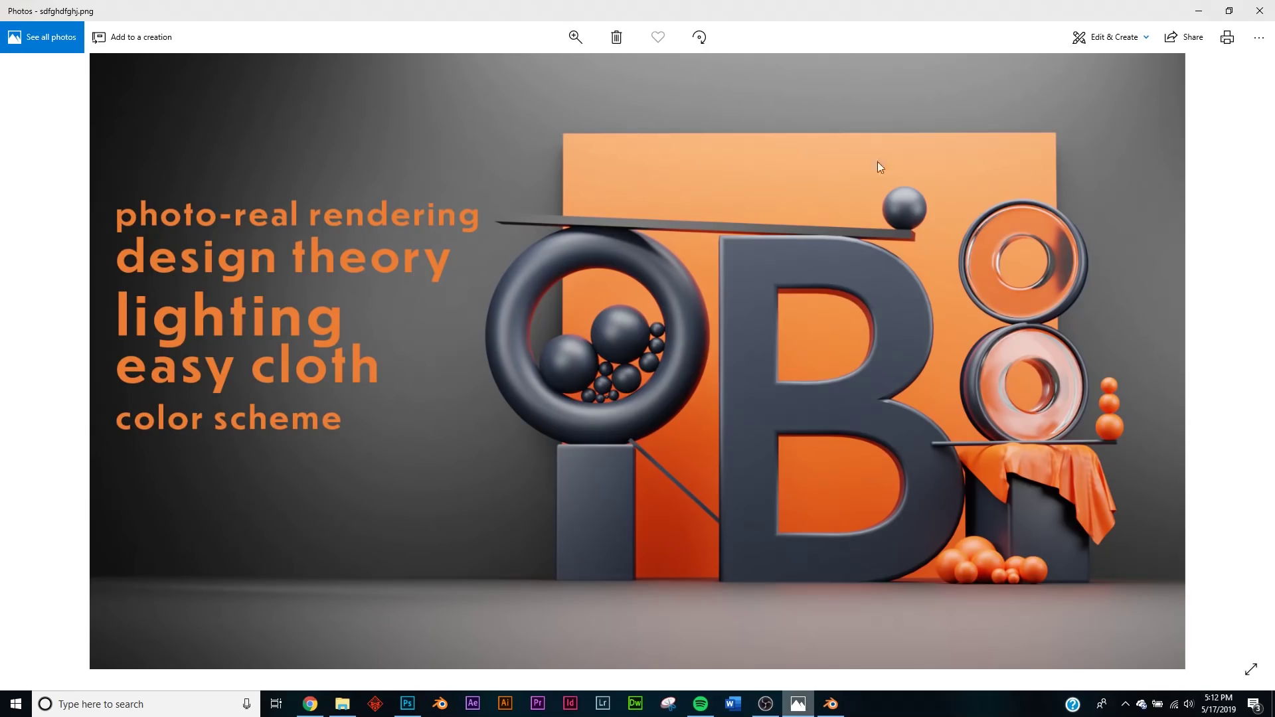
pyautogui.click(1203, 8)
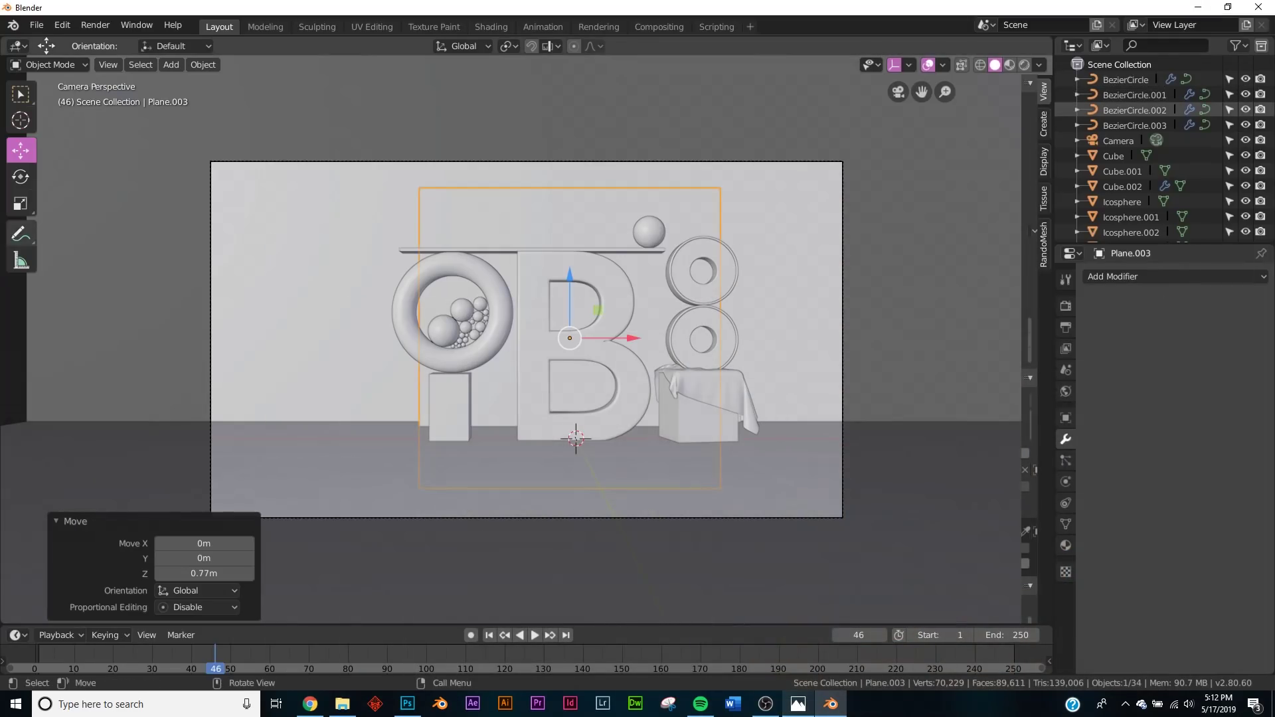
pyautogui.click(21, 204)
pyautogui.moveTo(643, 345)
pyautogui.mouseDown()
pyautogui.moveTo(615, 343)
pyautogui.moveTo(628, 344)
pyautogui.mouseUp()
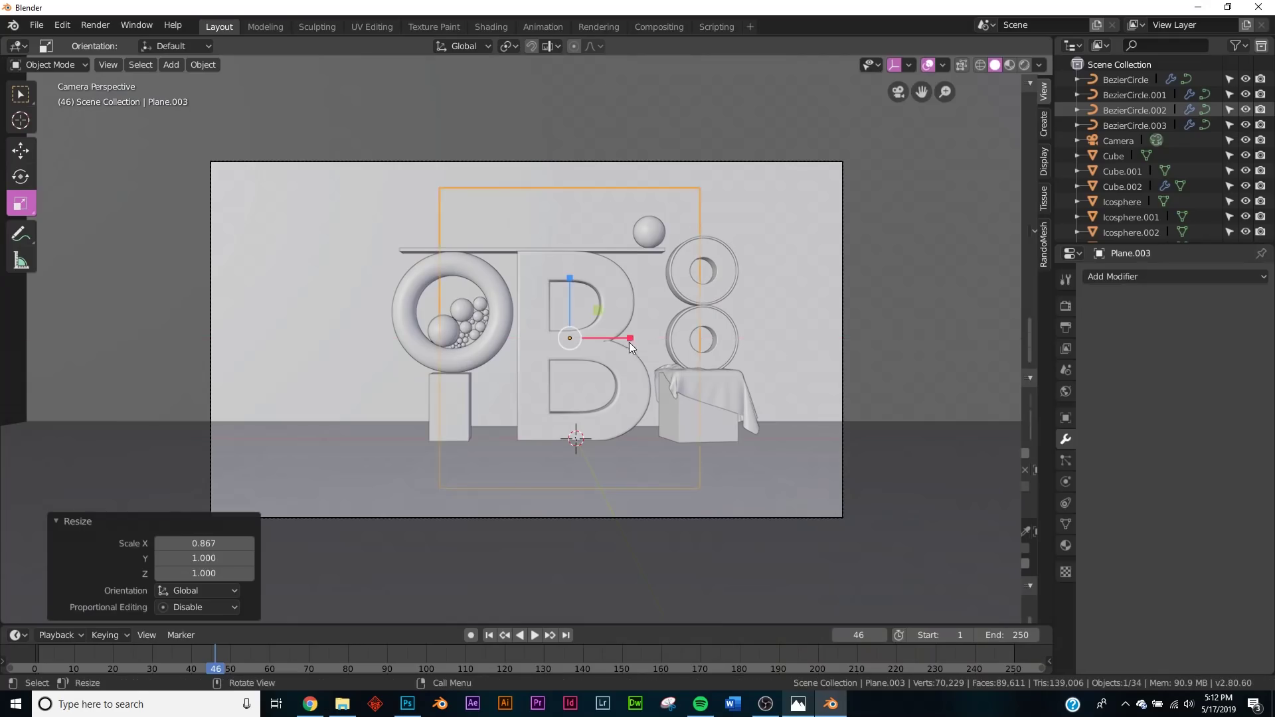
# Select the back wall and compare the camera view with the reference render.
pyautogui.click(846, 196)
pyautogui.scroll(2, 792, 258)
pyautogui.keyDown('shift'); pyautogui.moveTo(791, 260); pyautogui.dragTo(807, 292, button='middle'); pyautogui.keyUp('shift')
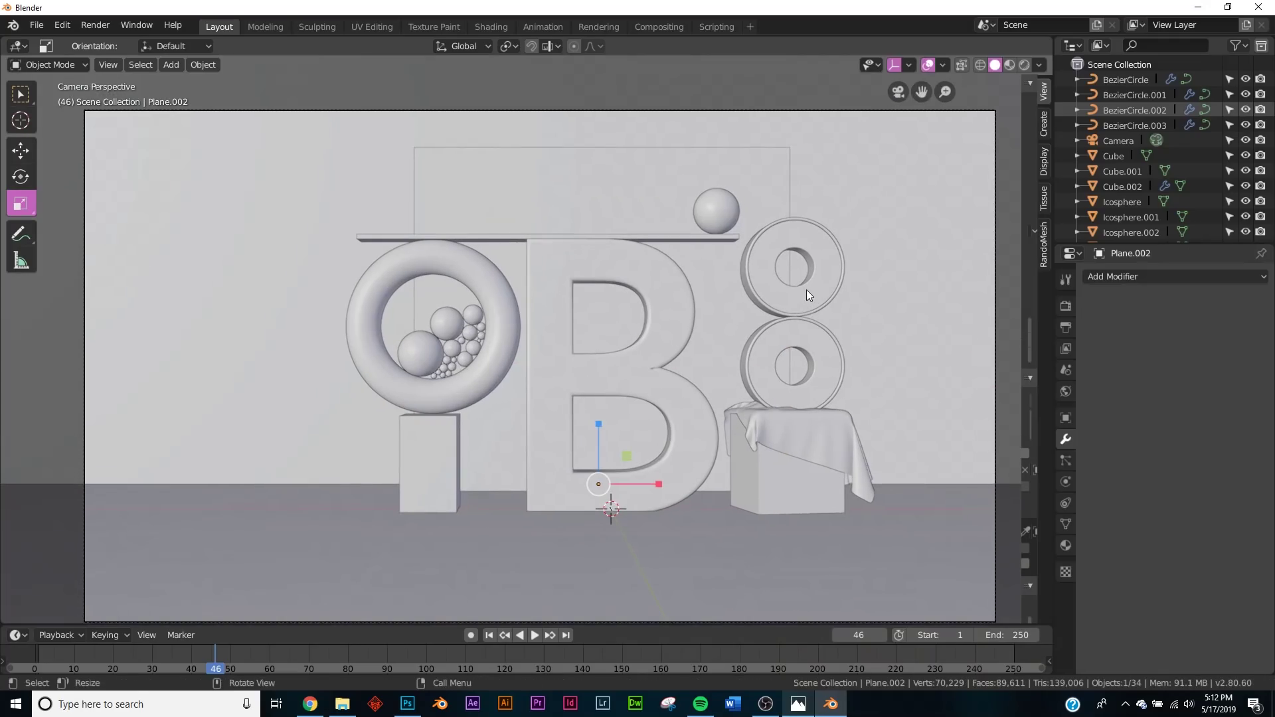
pyautogui.click(797, 706)
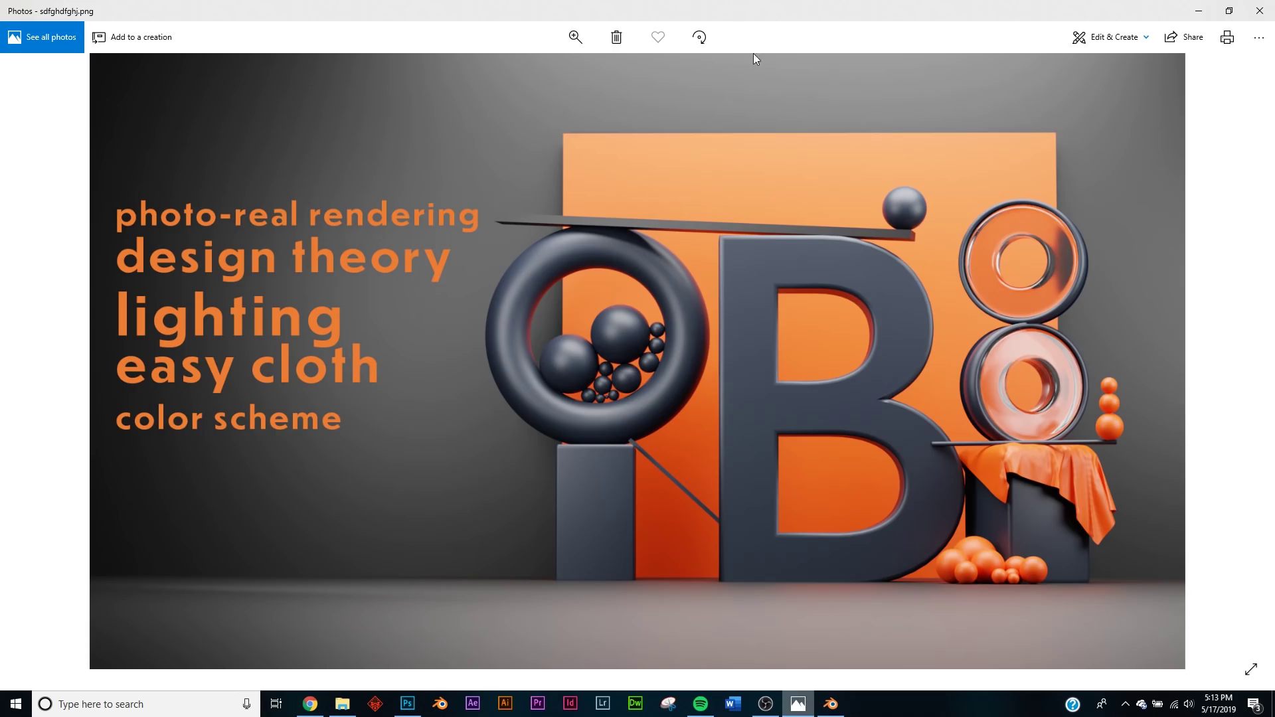
pyautogui.click(1196, 13)
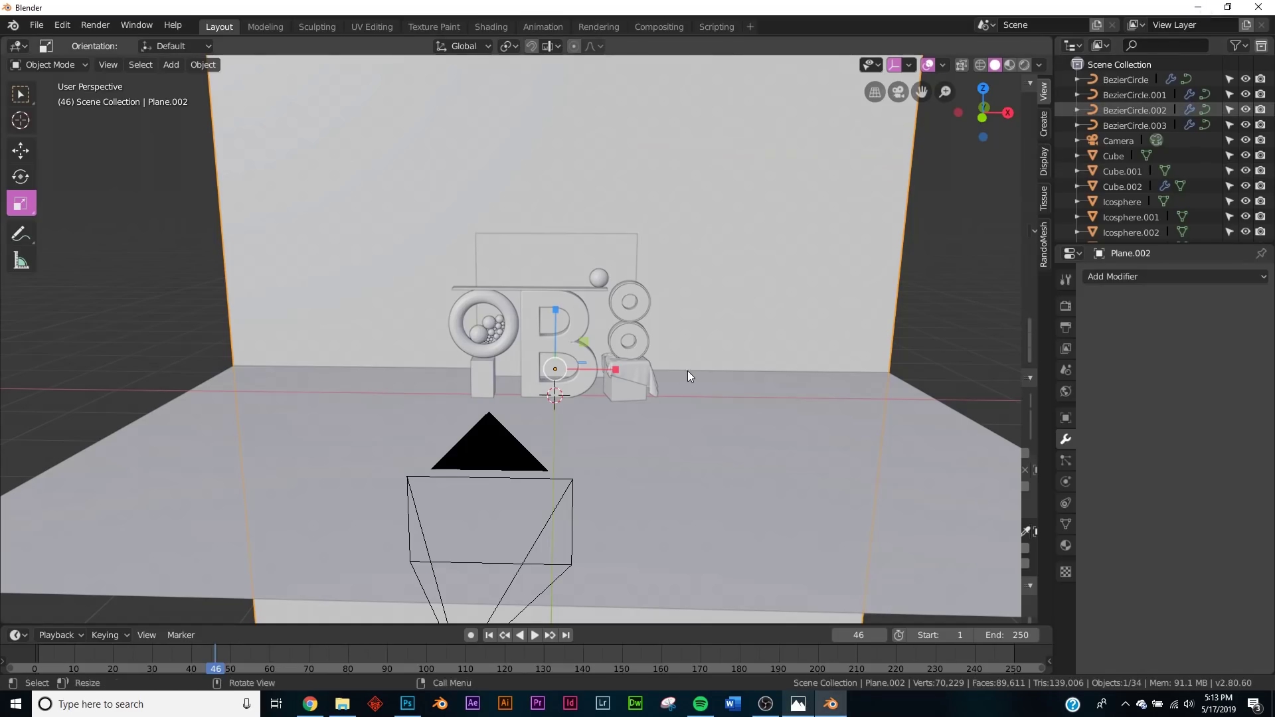
# Add an area light, raise it about 2.46 m above the letters and scale it to about 2.903.
pyautogui.hotkey('shift', 'a')
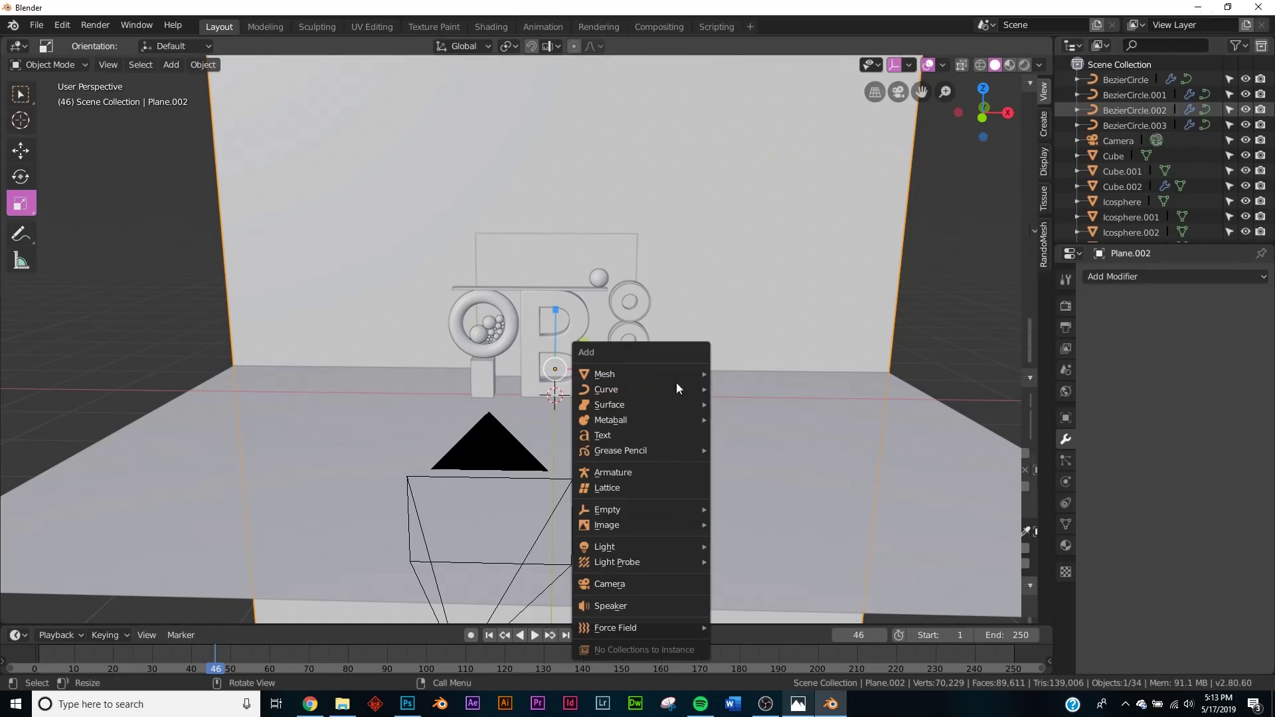
pyautogui.moveTo(644, 546)
pyautogui.click(757, 594)
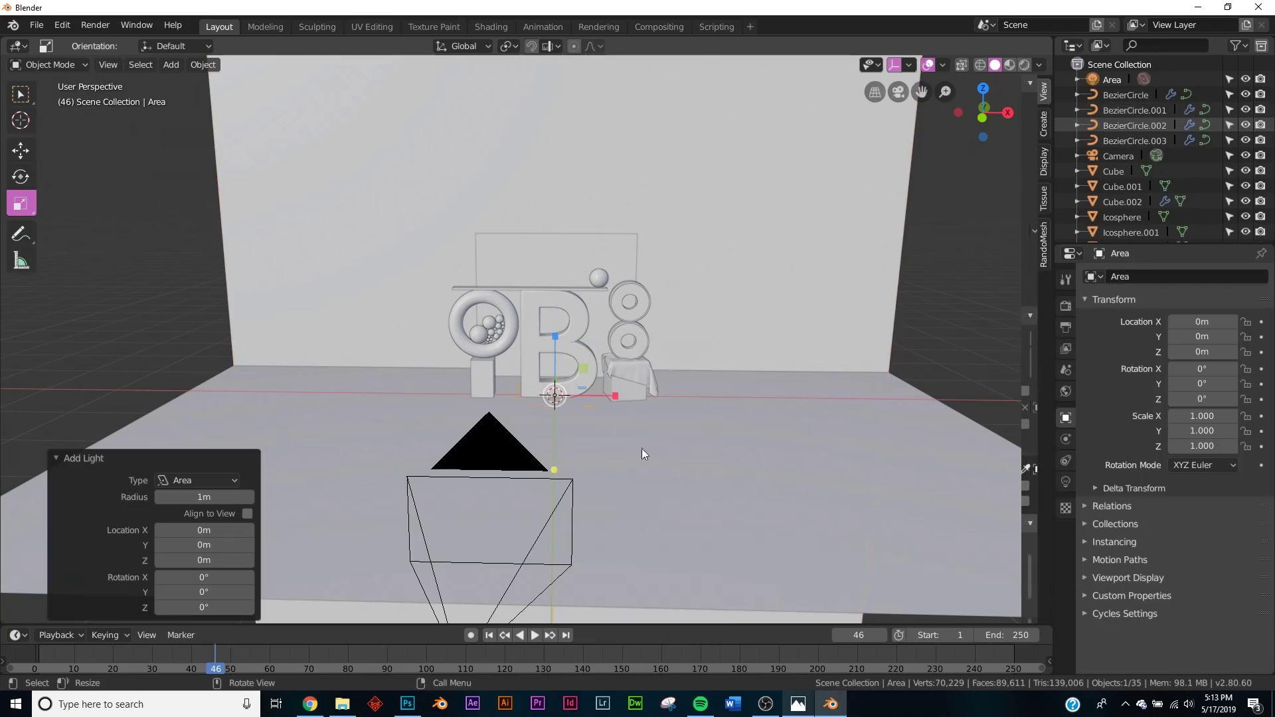
pyautogui.click(21, 150)
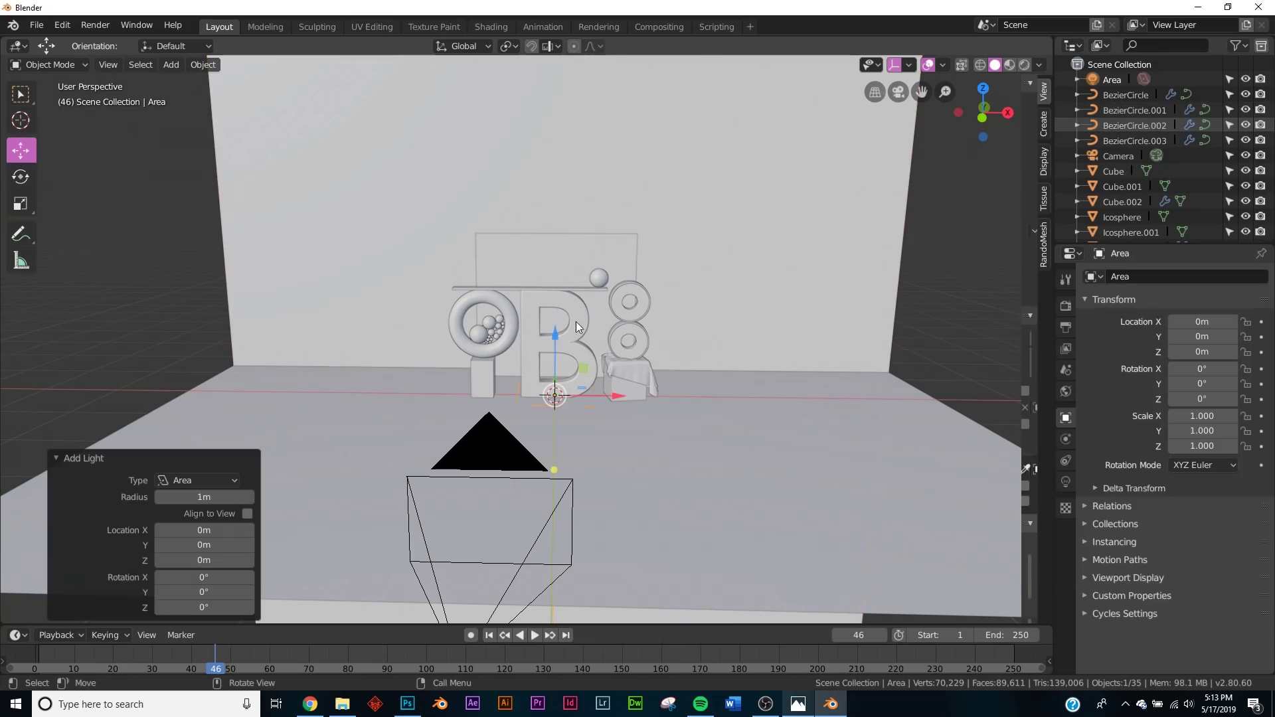
pyautogui.moveTo(556, 340); pyautogui.dragTo(556, 210)
pyautogui.press('s')
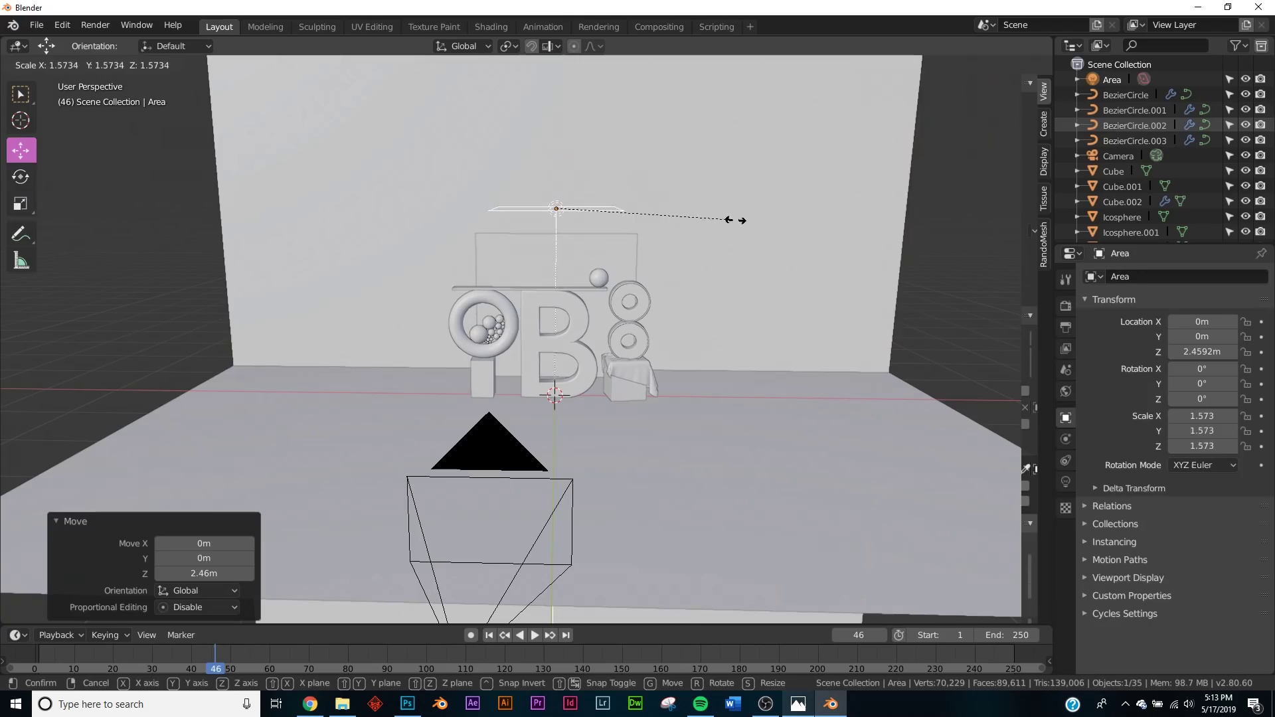
pyautogui.click(886, 225)
# Move the back wall about 0.904 m farther back along Y.
pyautogui.moveTo(887, 225); pyautogui.dragTo(711, 283, button='middle')
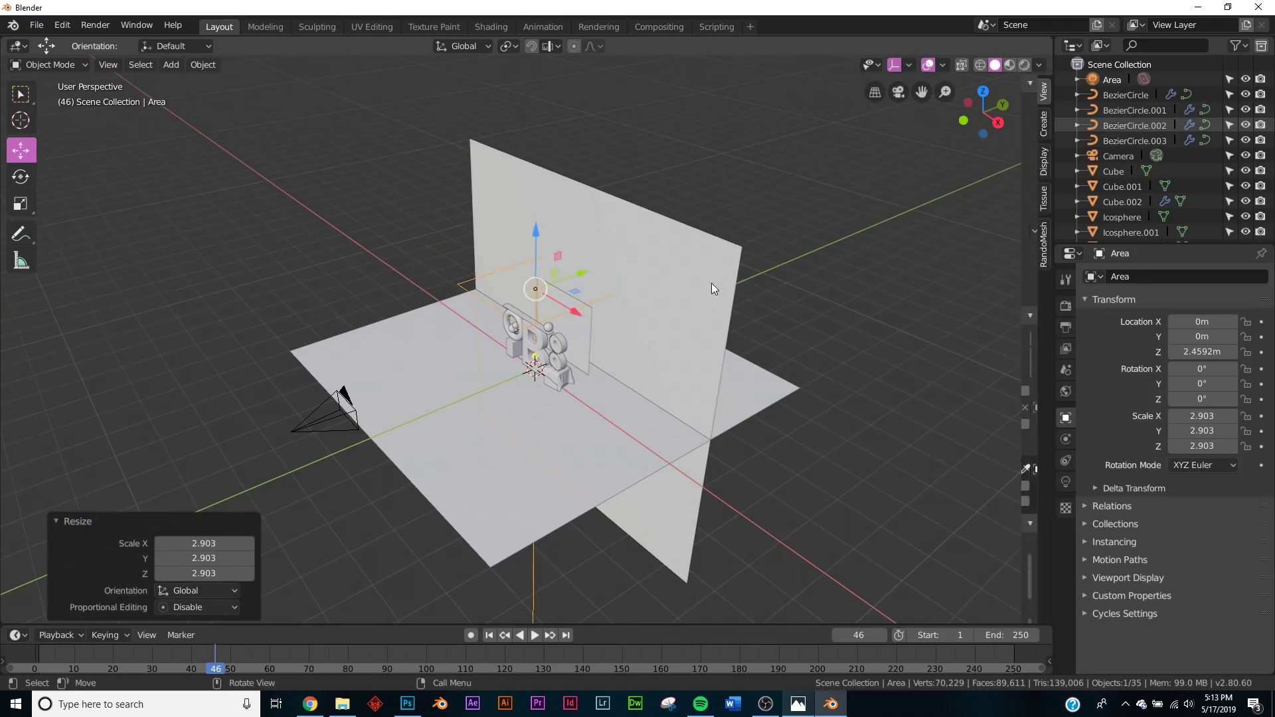
pyautogui.click(568, 322)
pyautogui.moveTo(620, 337); pyautogui.dragTo(546, 285)
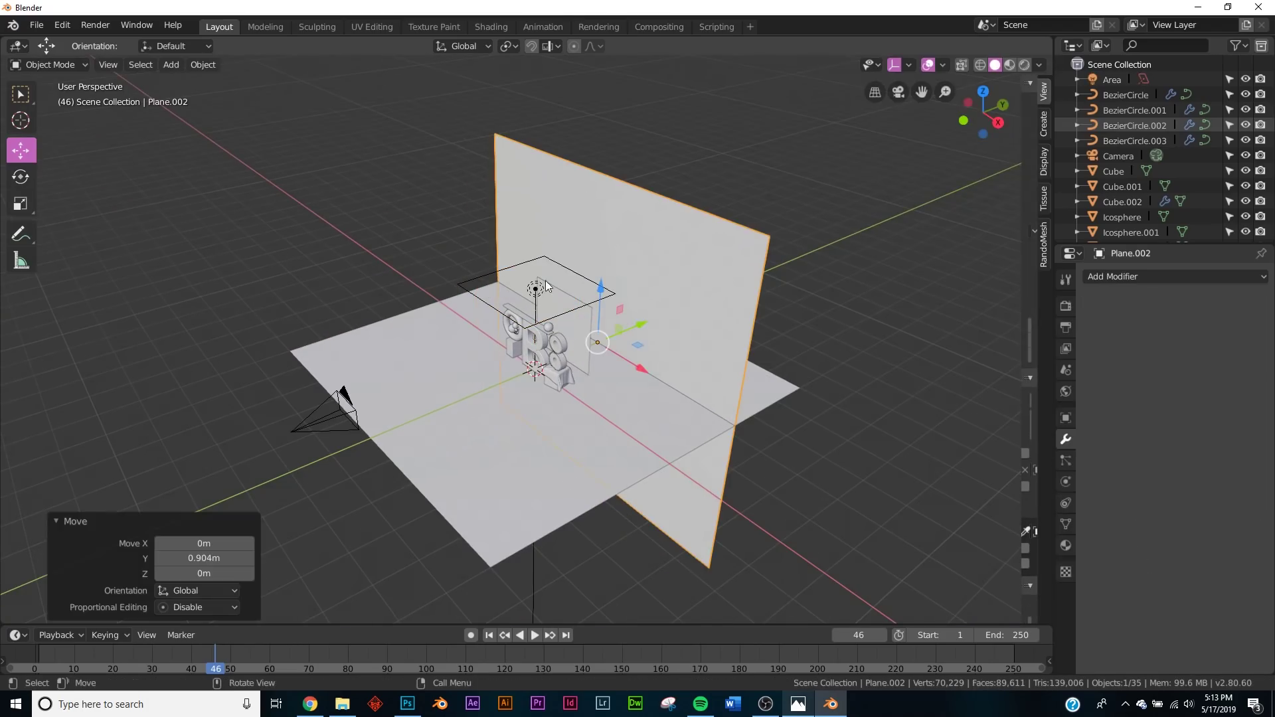
pyautogui.moveTo(546, 301); pyautogui.dragTo(585, 277, button='middle')
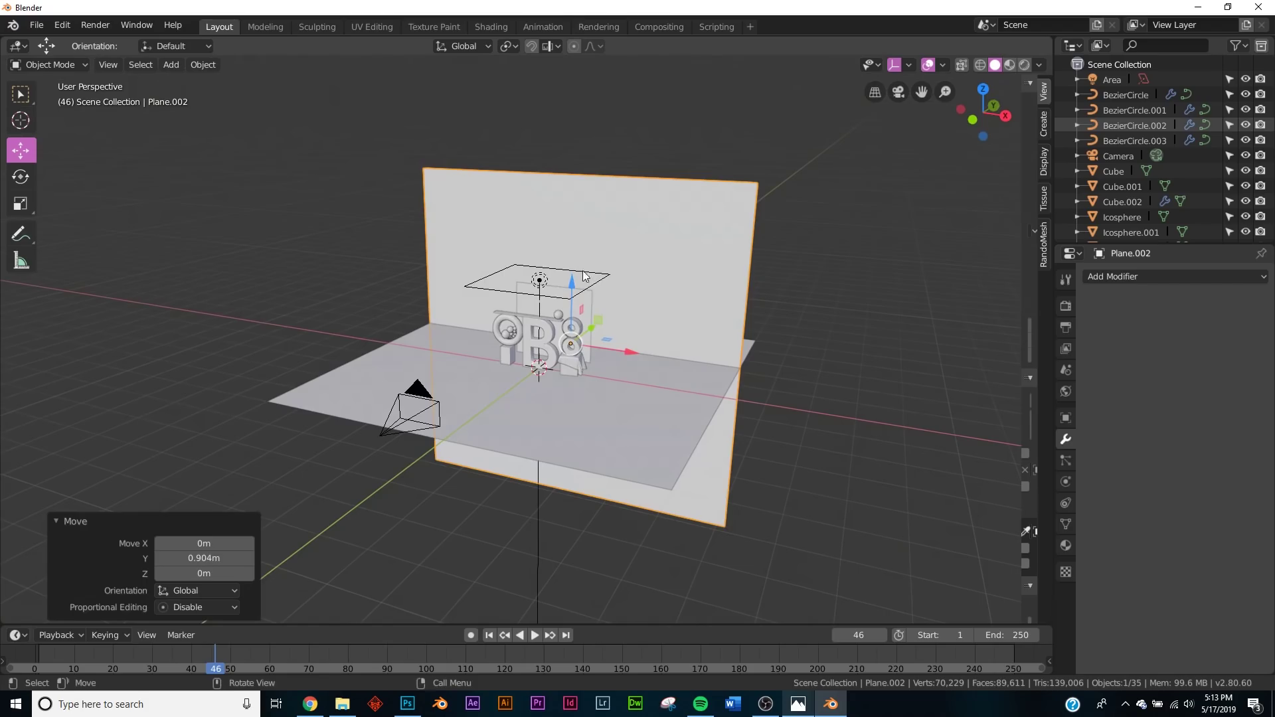
# Adjust the overhead area light's height to about 2.8 m, judging it in camera view.
pyautogui.click(538, 284)
pyautogui.moveTo(543, 229)
pyautogui.mouseDown()
pyautogui.moveTo(543, 70)
pyautogui.moveTo(543, 206)
pyautogui.mouseUp()
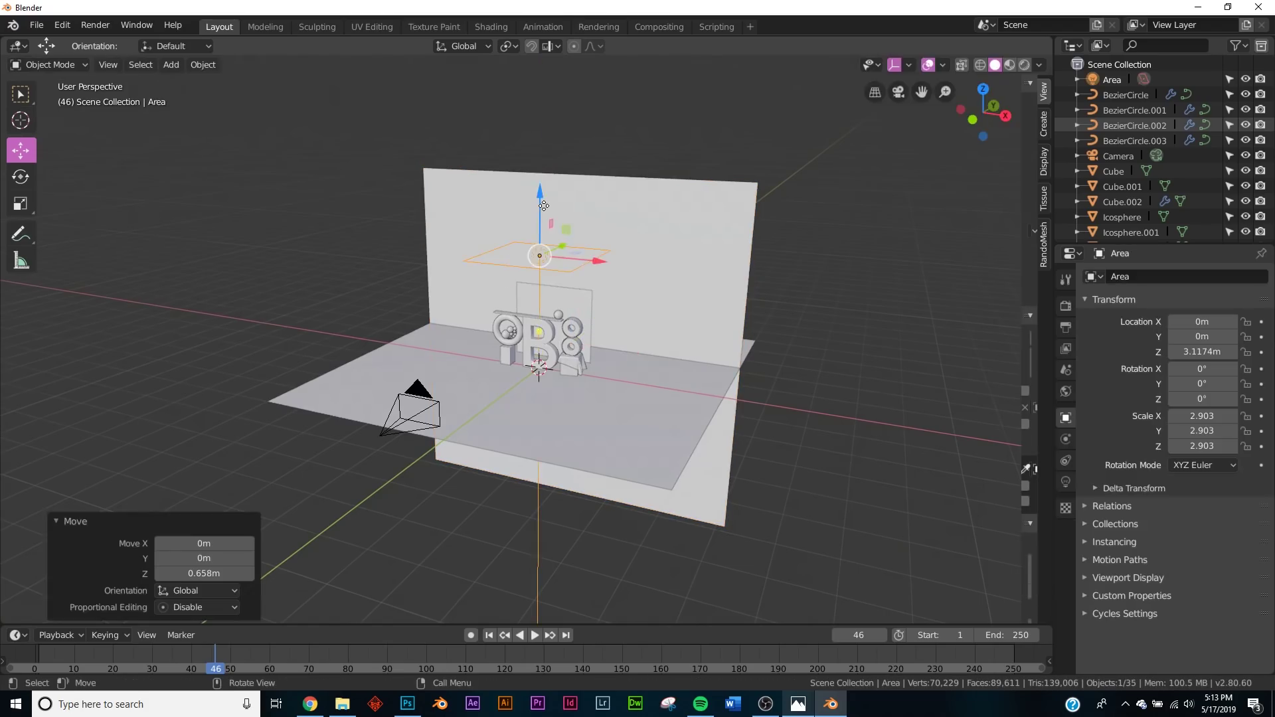
pyautogui.press('KP_0')
pyautogui.scroll(-2, 600, 129)
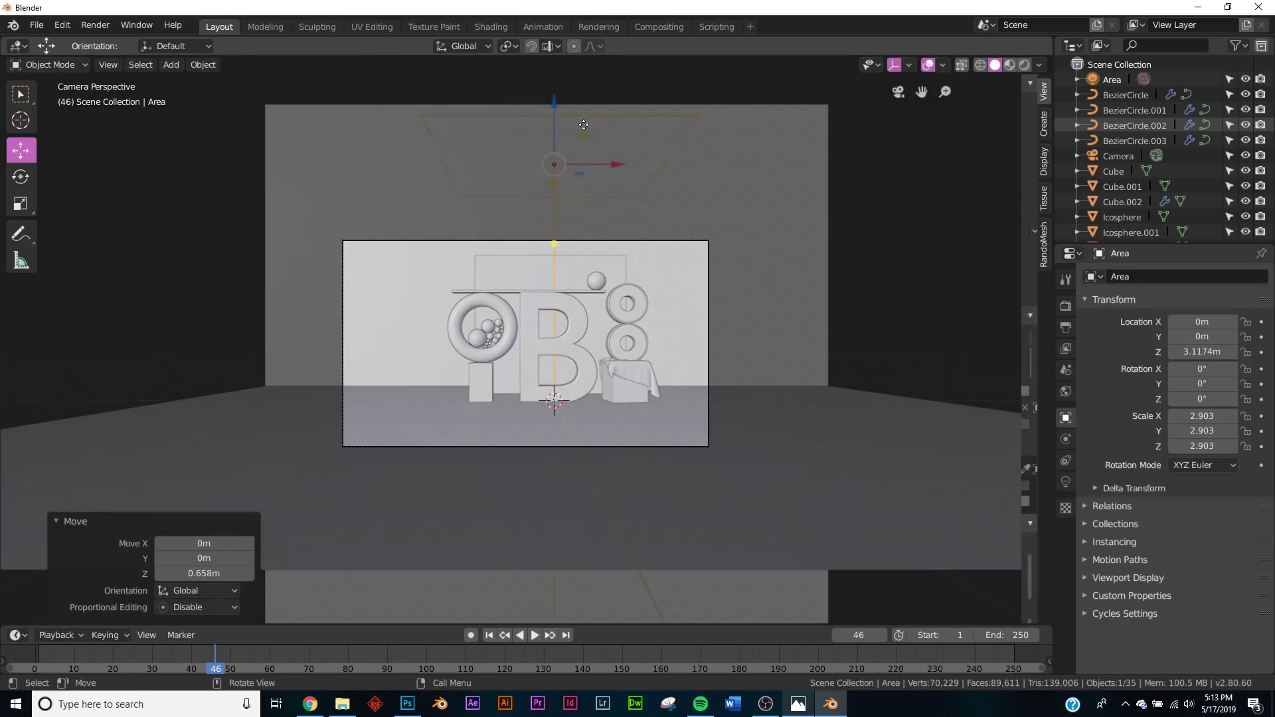
pyautogui.moveTo(553, 101); pyautogui.dragTo(556, 126)
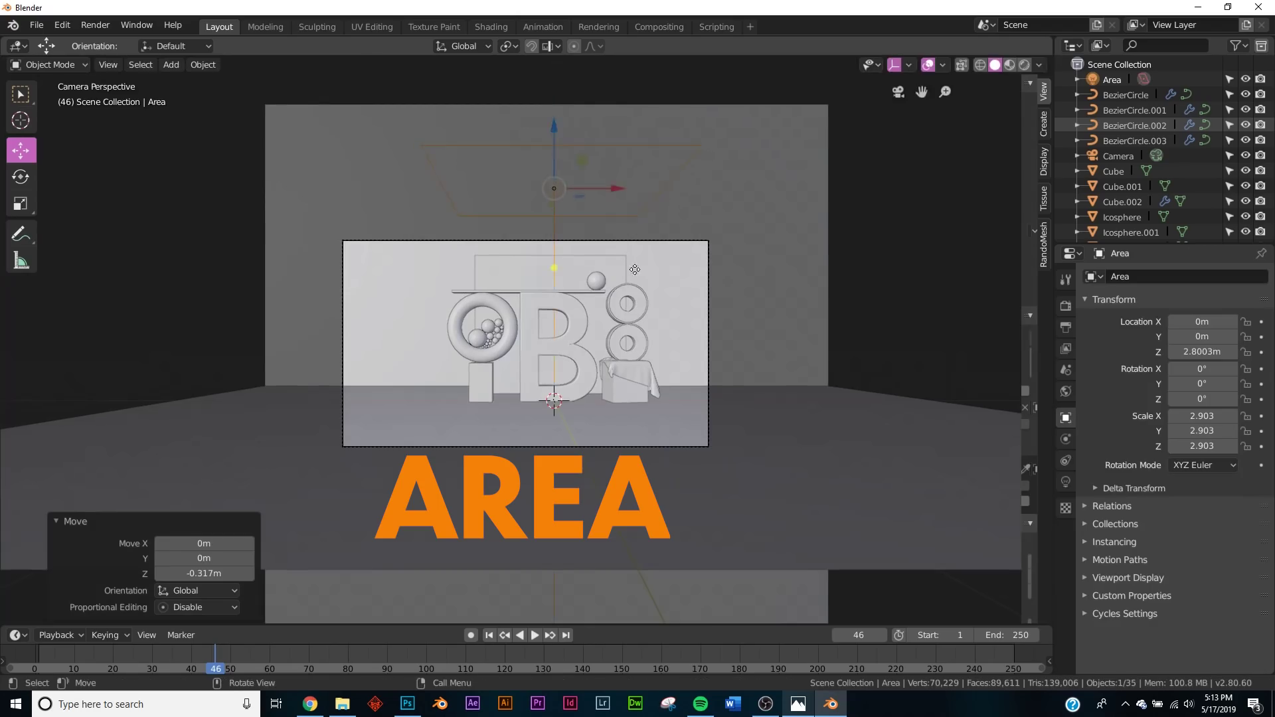
pyautogui.scroll(3, 651, 320)
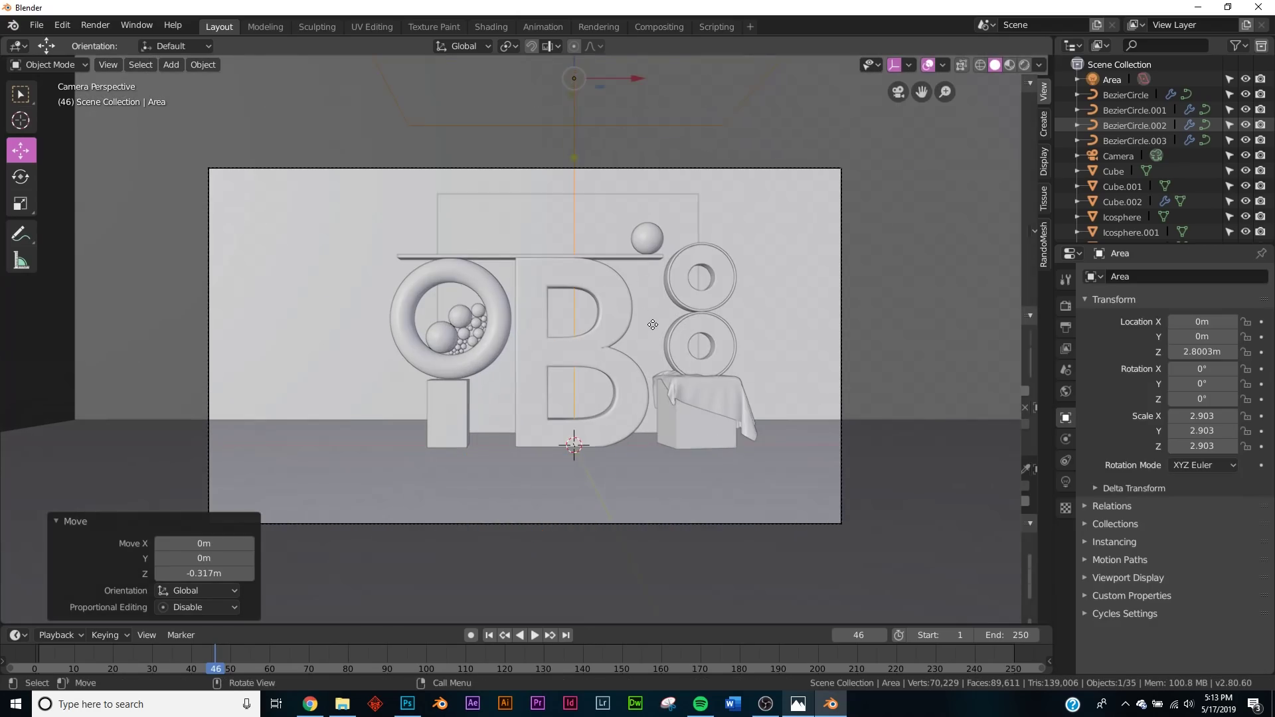
# Preview the lighting in rendered shading and return to solid shading.
pyautogui.press('z')
pyautogui.click(670, 280)
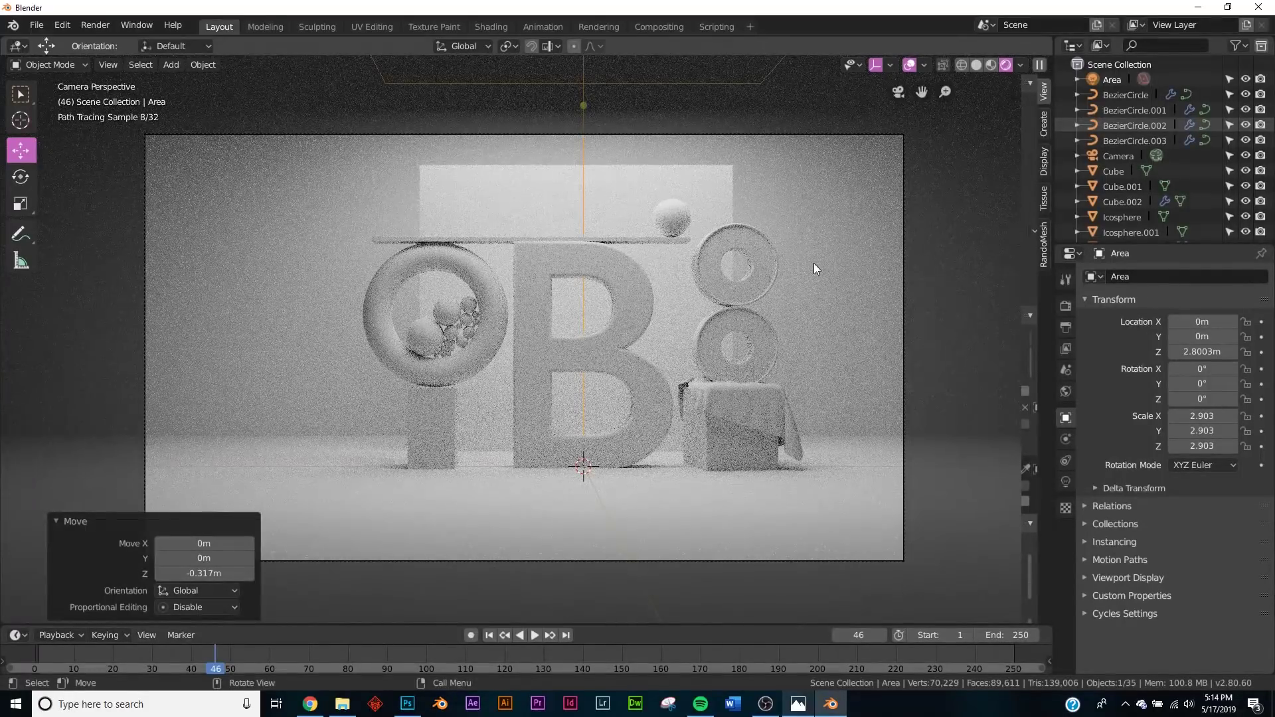
pyautogui.press('z')
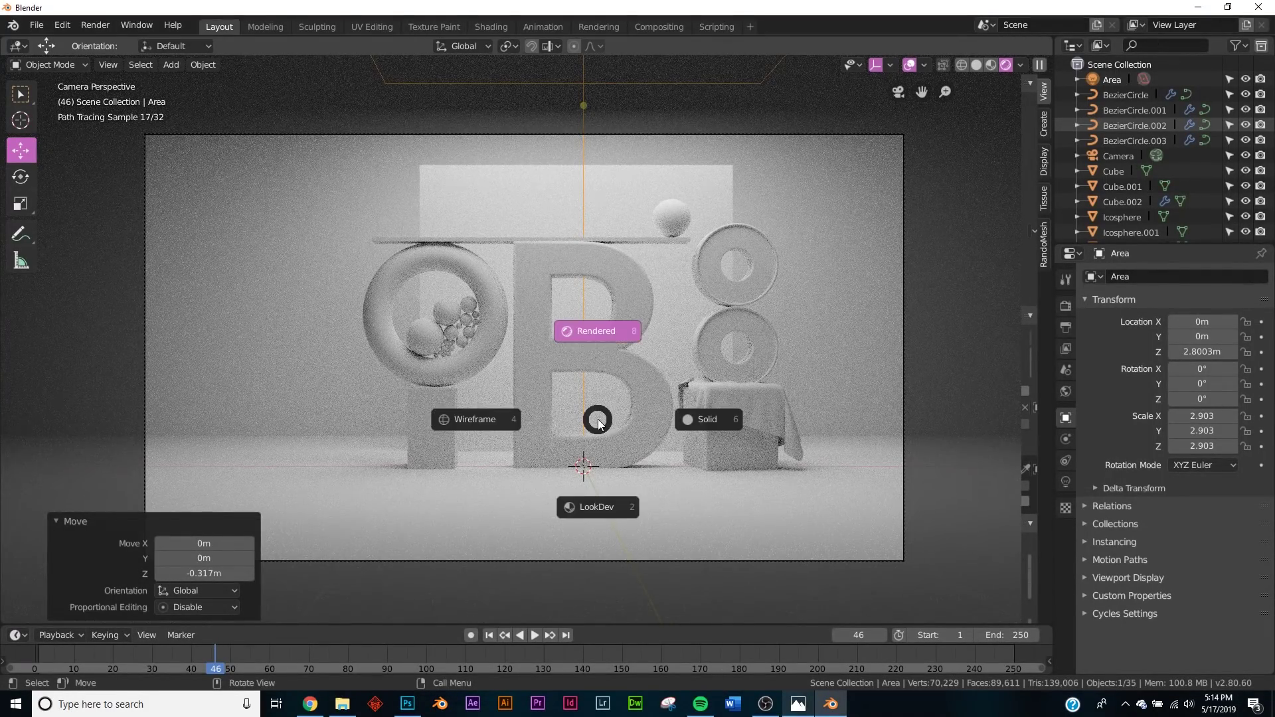
pyautogui.click(686, 418)
# Duplicate the area light, move the copy to about X 1.95 m, Y -2.12 m and tilt it toward the letters.
pyautogui.moveTo(568, 345); pyautogui.dragTo(620, 332, button='middle')
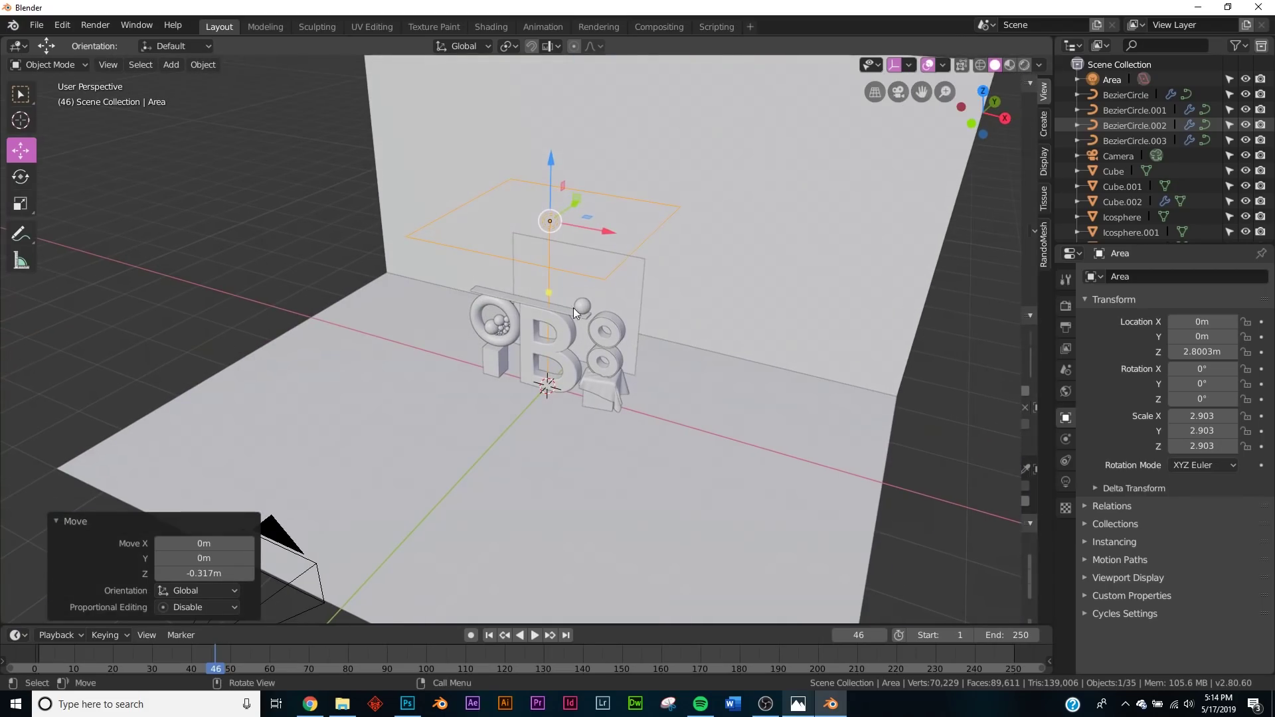
pyautogui.hotkey('shift', 'd')
pyautogui.press('Escape')
pyautogui.moveTo(608, 232); pyautogui.dragTo(649, 298)
pyautogui.press('r')
pyautogui.press('r')
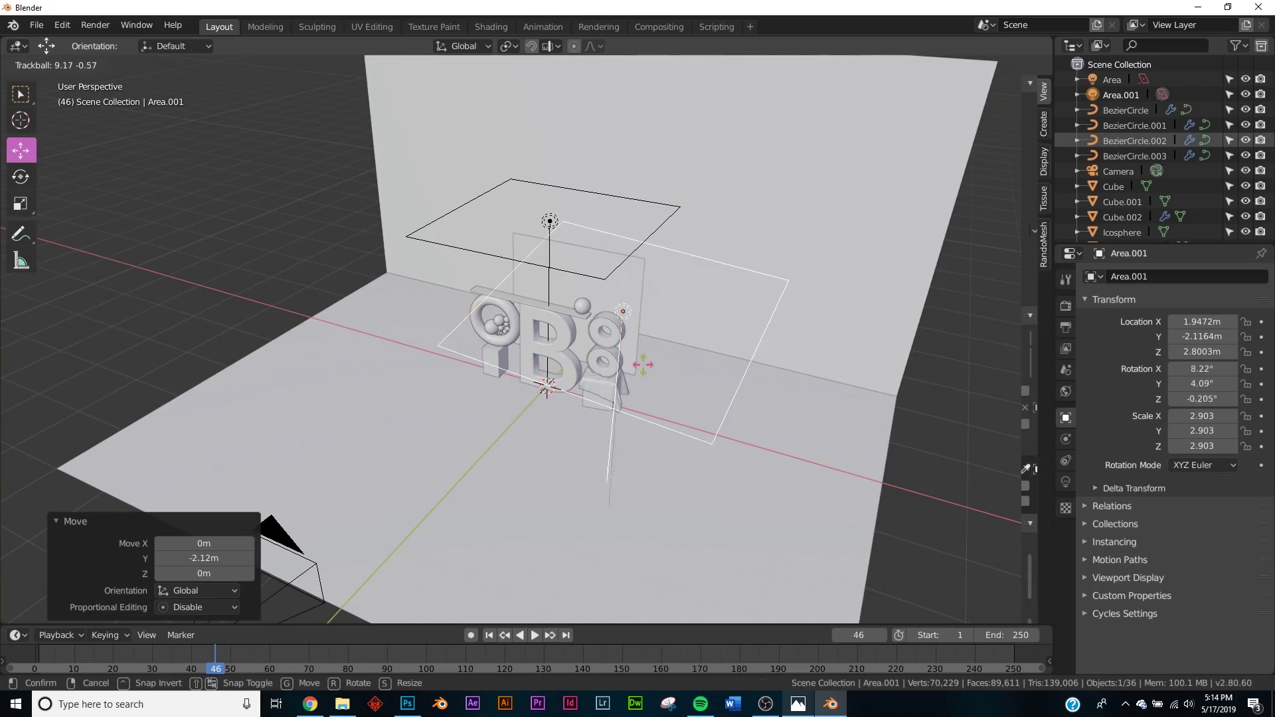
pyautogui.click(664, 419)
# Reposition the side light, scale it down to about 2.063 and rotate it to aim at the letters.
pyautogui.press('g')
pyautogui.click(668, 458)
pyautogui.press('s')
pyautogui.click(709, 346)
pyautogui.press('r')
pyautogui.click(723, 281)
pyautogui.press('r')
pyautogui.press('r')
pyautogui.click(734, 360)
# Finish aiming the side area light at the letters and lower it by 0.226 m.
pyautogui.moveTo(691, 373); pyautogui.dragTo(764, 326, button='middle')
pyautogui.moveTo(795, 256); pyautogui.dragTo(840, 258)
pyautogui.moveTo(783, 199); pyautogui.dragTo(784, 219)
pyautogui.moveTo(784, 319); pyautogui.dragTo(757, 312, button='middle')
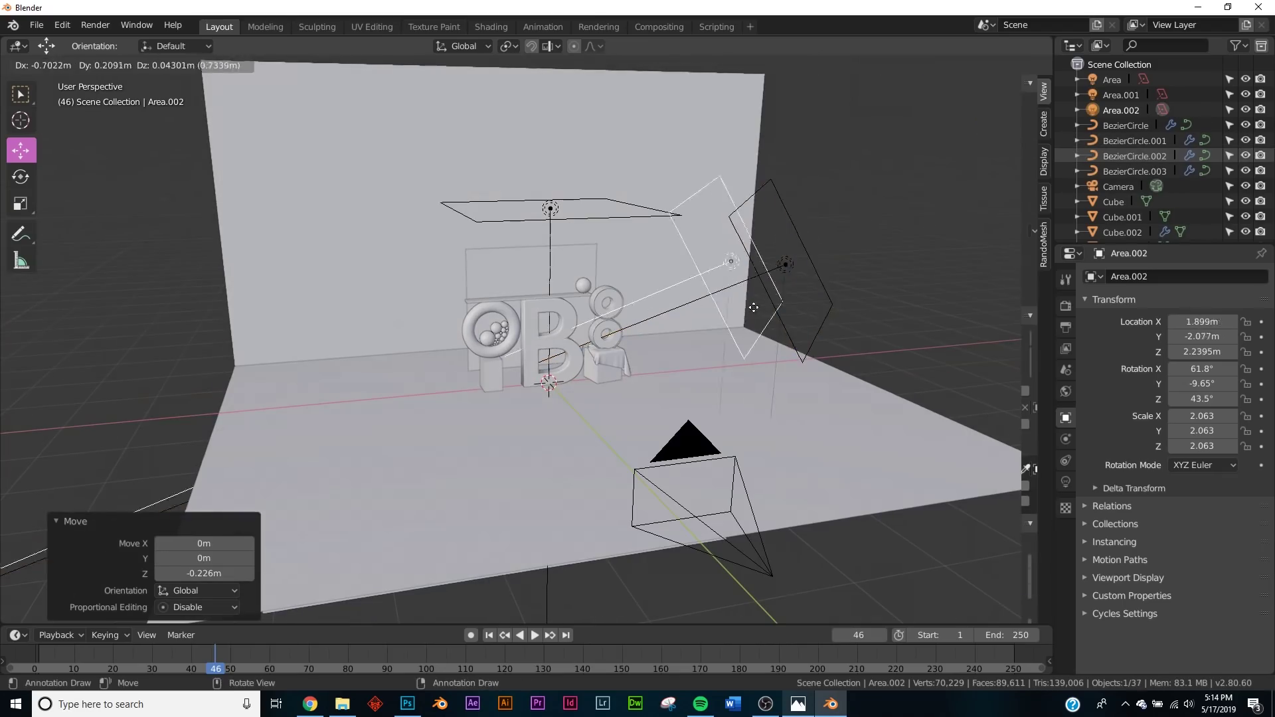
# Duplicate the side light to the opposite side, about X -2.15 m, Y -2.29 m, Z 2.00 m, and rotate it toward the letters.
pyautogui.hotkey('shift', 'd')
pyautogui.press('x')
pyautogui.click(541, 334)
pyautogui.press('r')
pyautogui.press('r')
pyautogui.click(555, 350)
pyautogui.press('r')
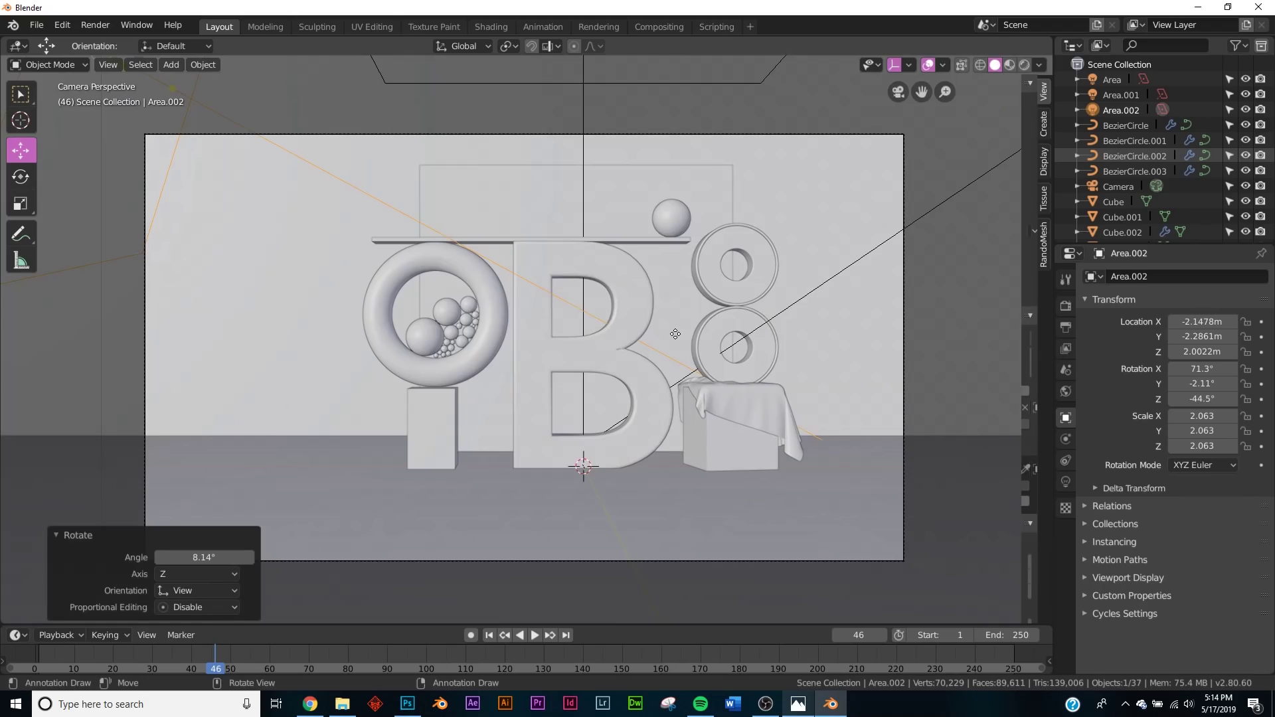
# Preview the three-light setup in rendered shading from the camera and return to solid shading.
pyautogui.press('z')
pyautogui.click(659, 256)
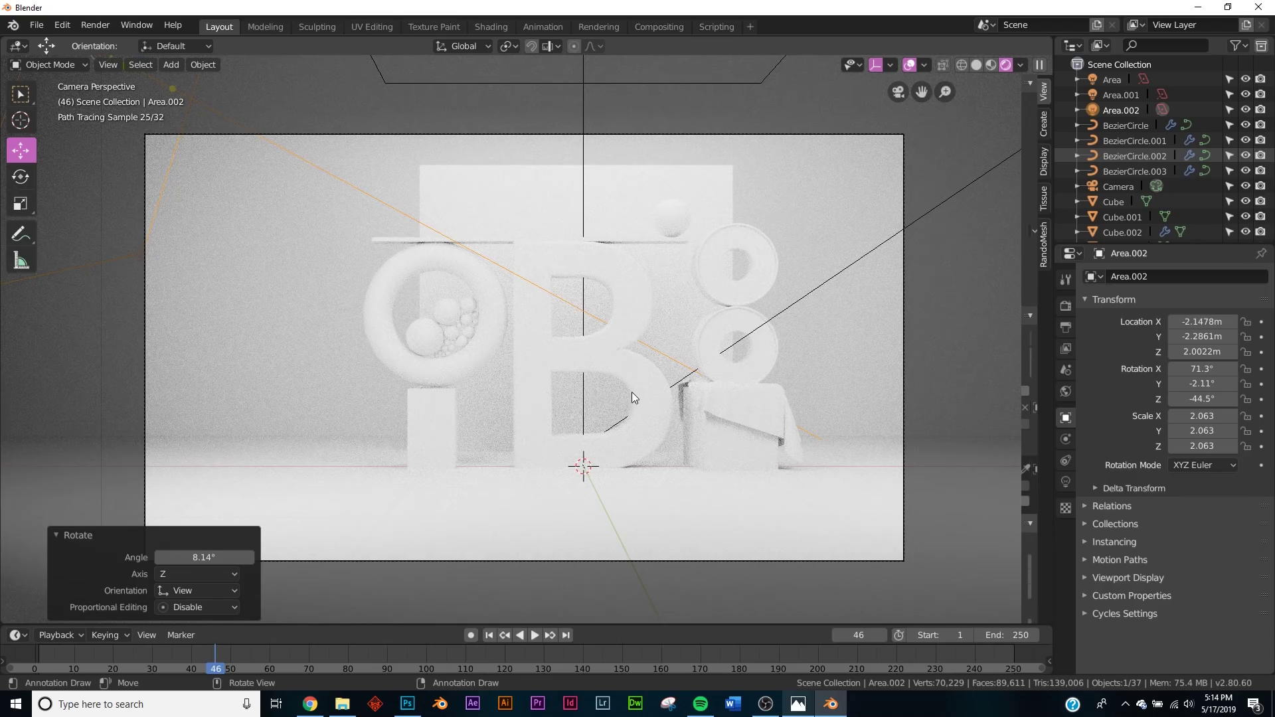
pyautogui.press('z')
pyautogui.click(740, 392)
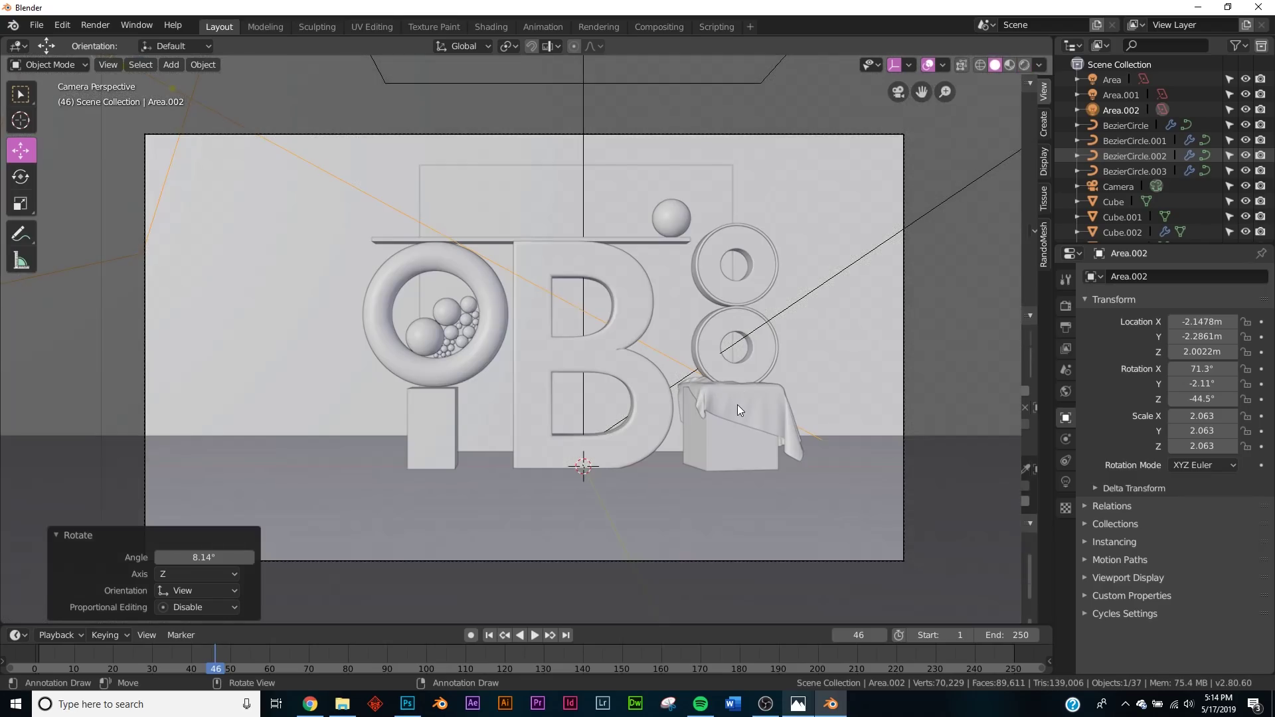
pyautogui.scroll(3, 738, 404)
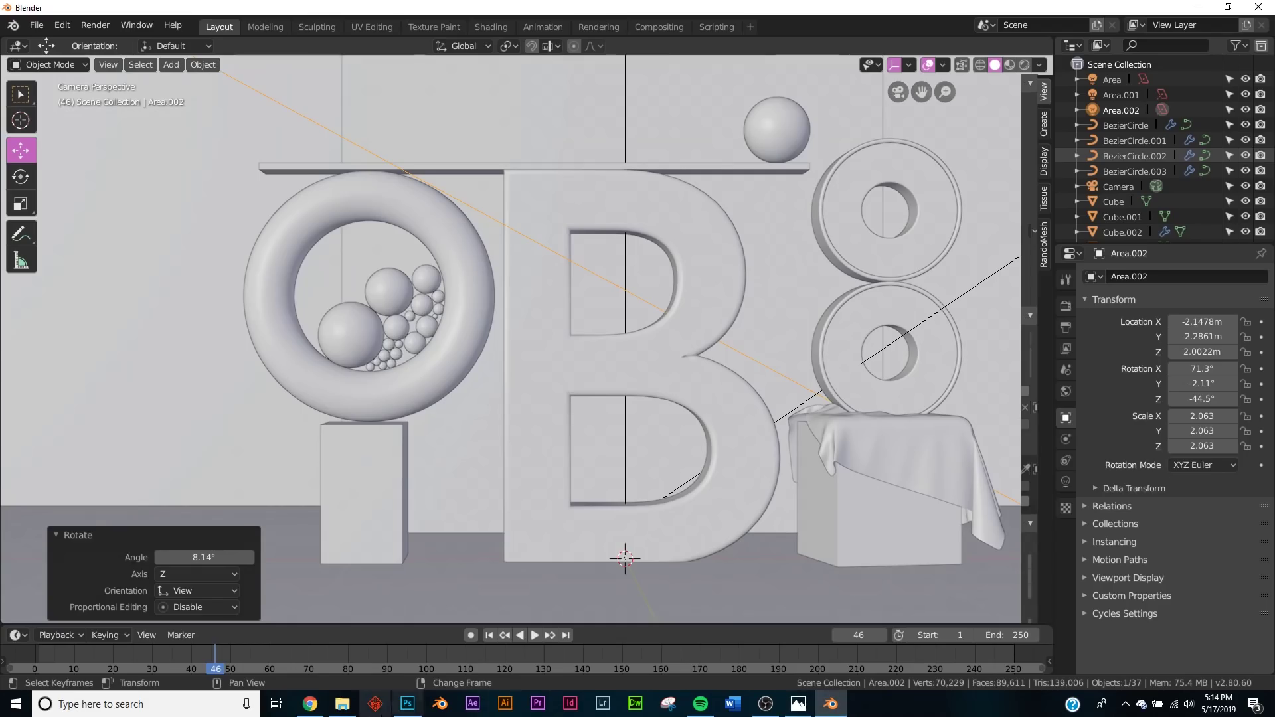
# Switch to the browser, open Adobe Color's Explore page and look through the colour themes.
pyautogui.click(311, 704)
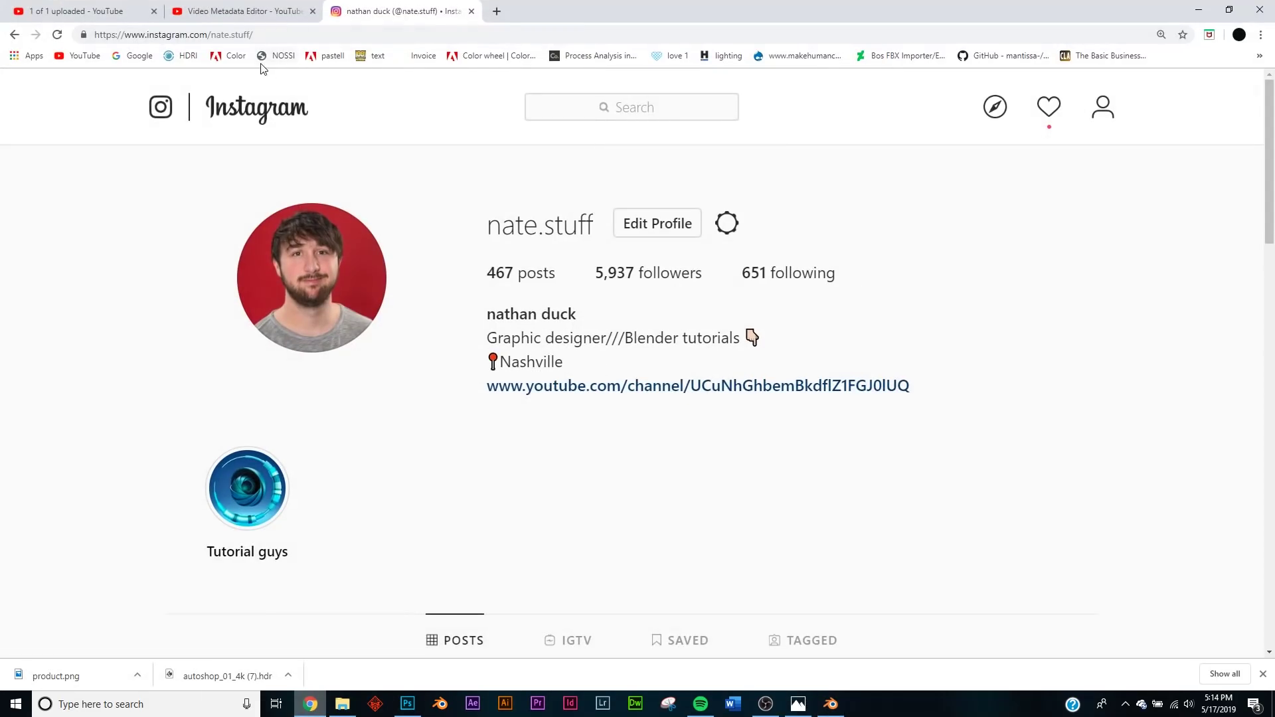
pyautogui.click(235, 56)
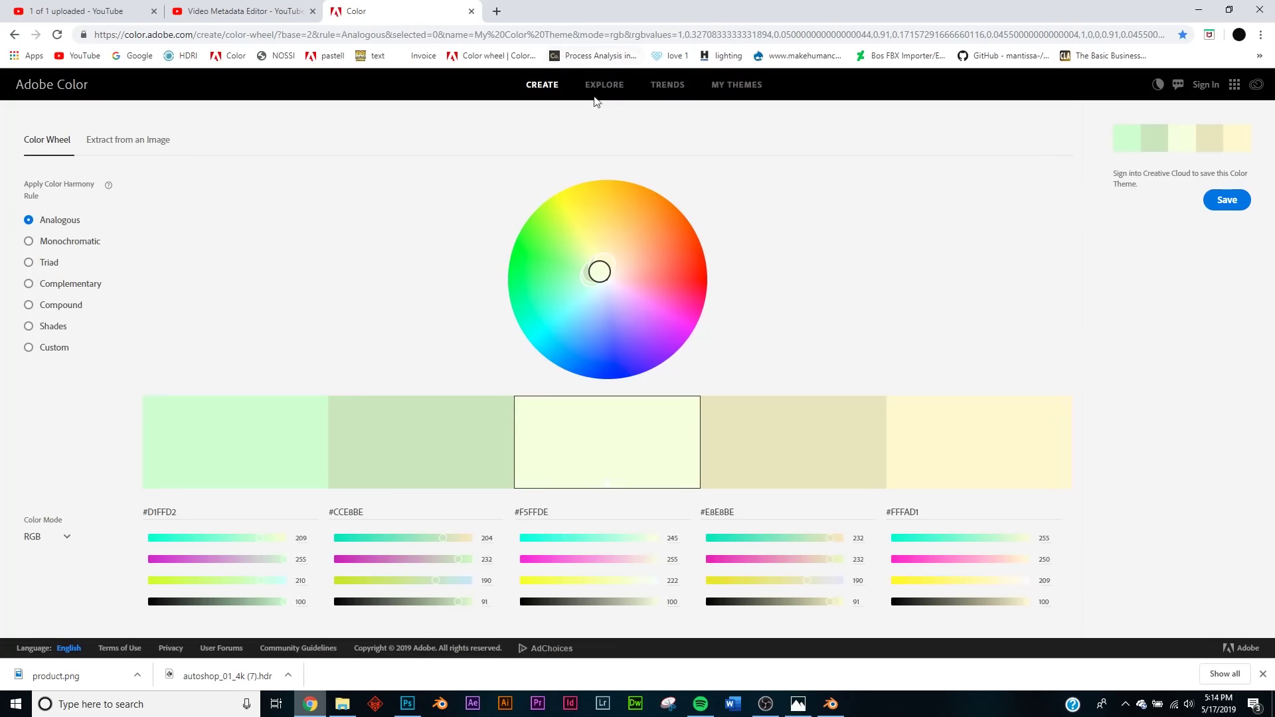
pyautogui.click(603, 87)
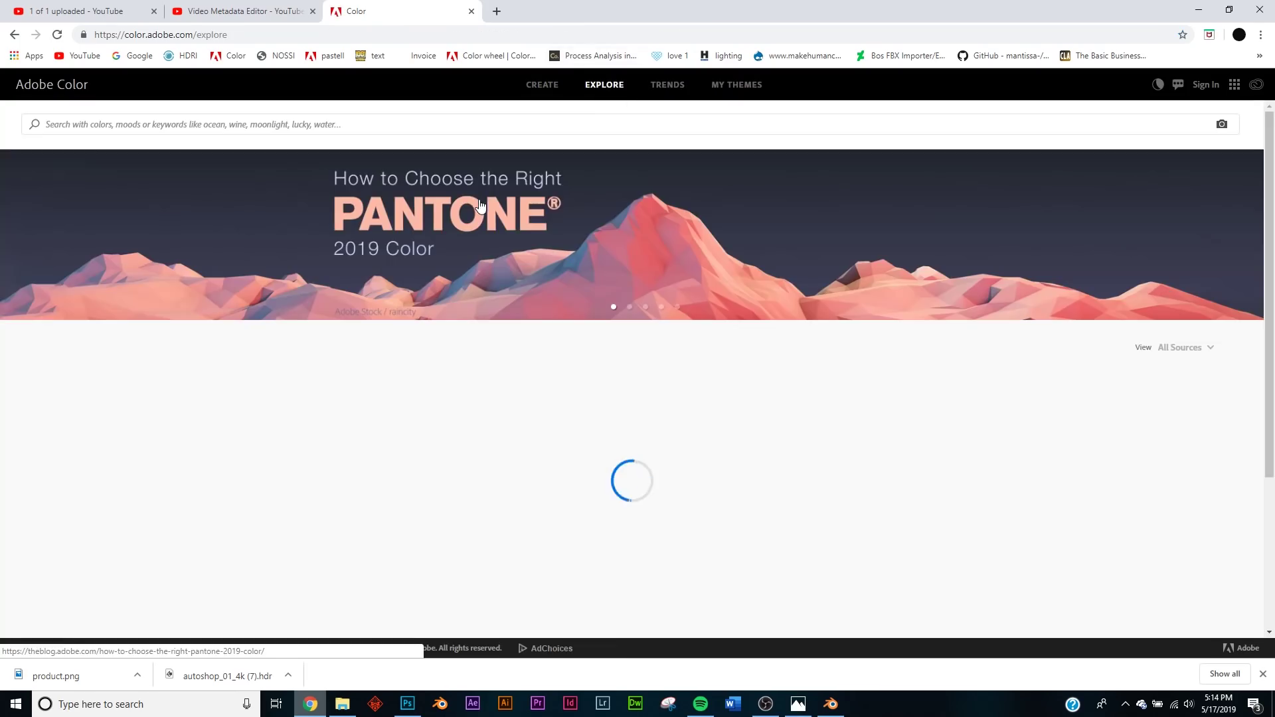
pyautogui.scroll(-15, 562, 363)
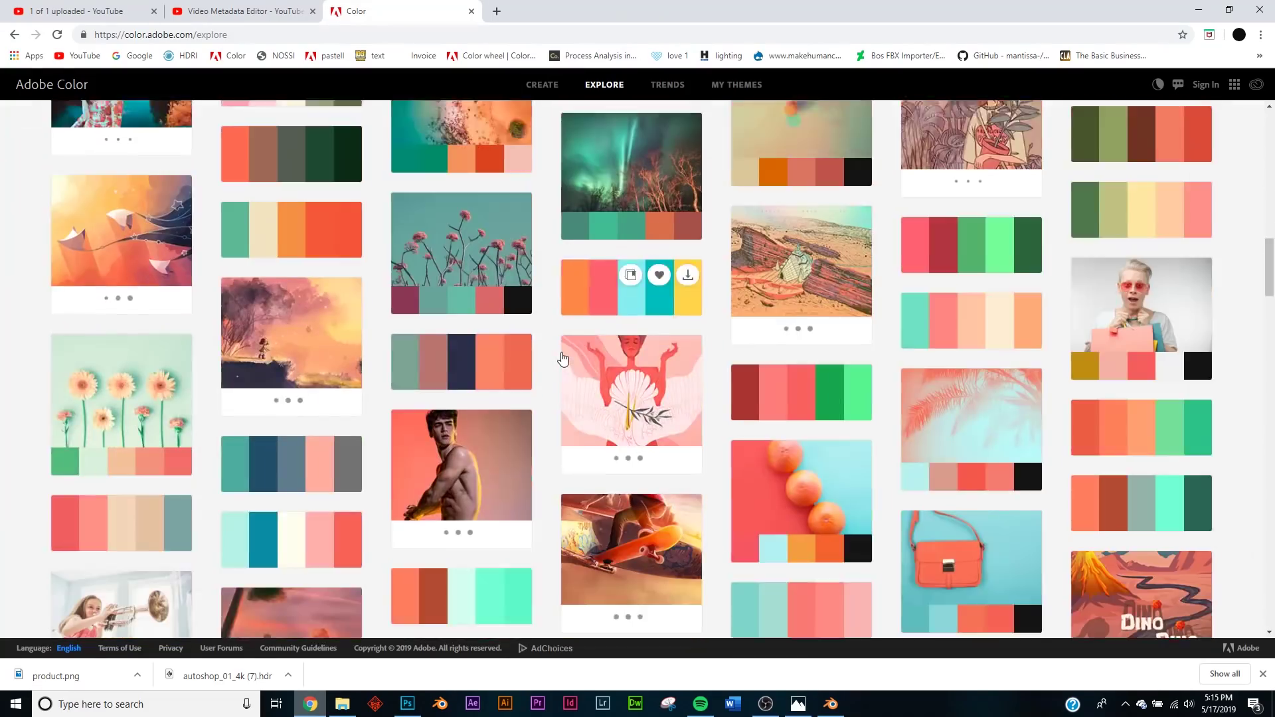
pyautogui.scroll(10, 562, 352)
pyautogui.scroll(-16, 562, 349)
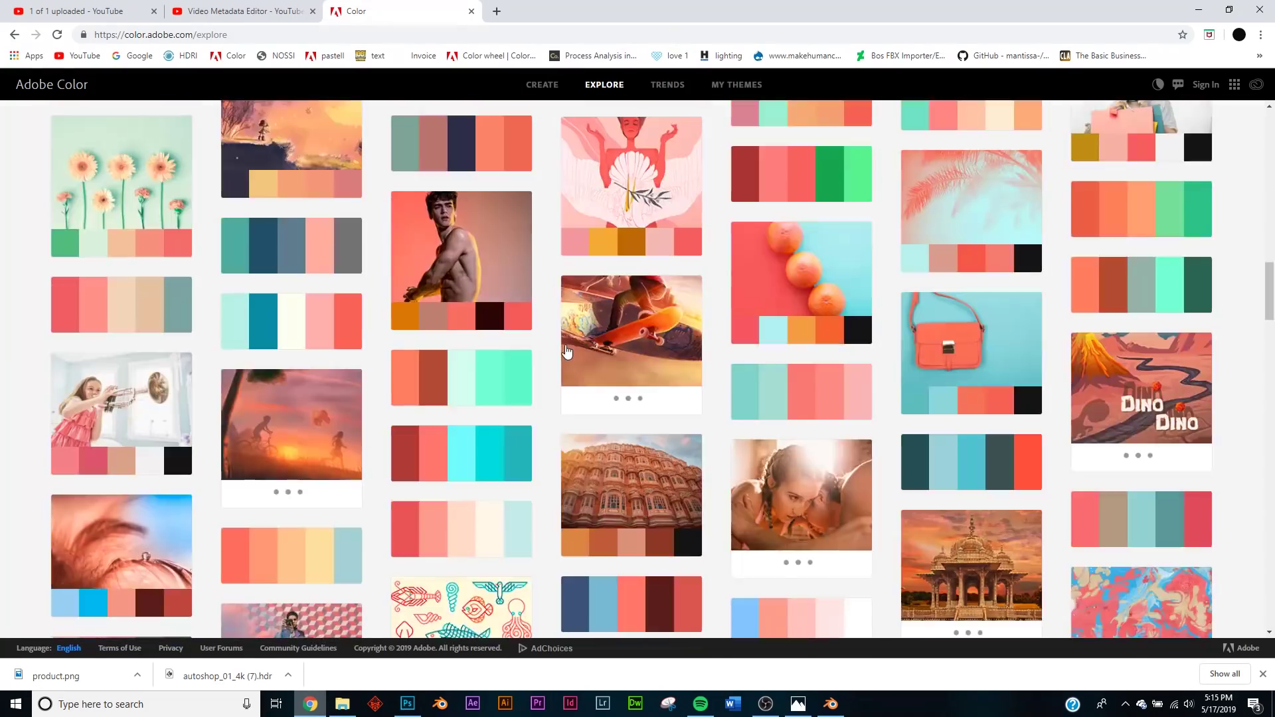
pyautogui.scroll(7, 566, 348)
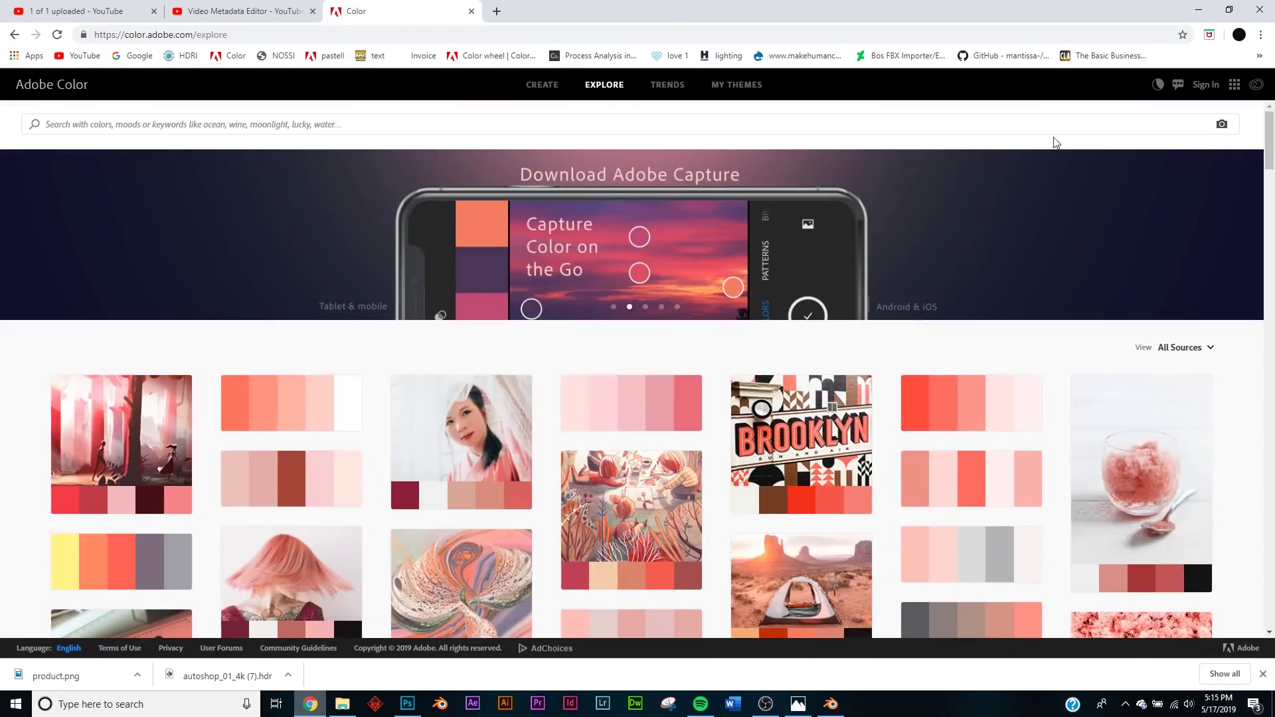
# Search the Adobe Color themes for "home" and look through the palettes.
pyautogui.click(715, 130)
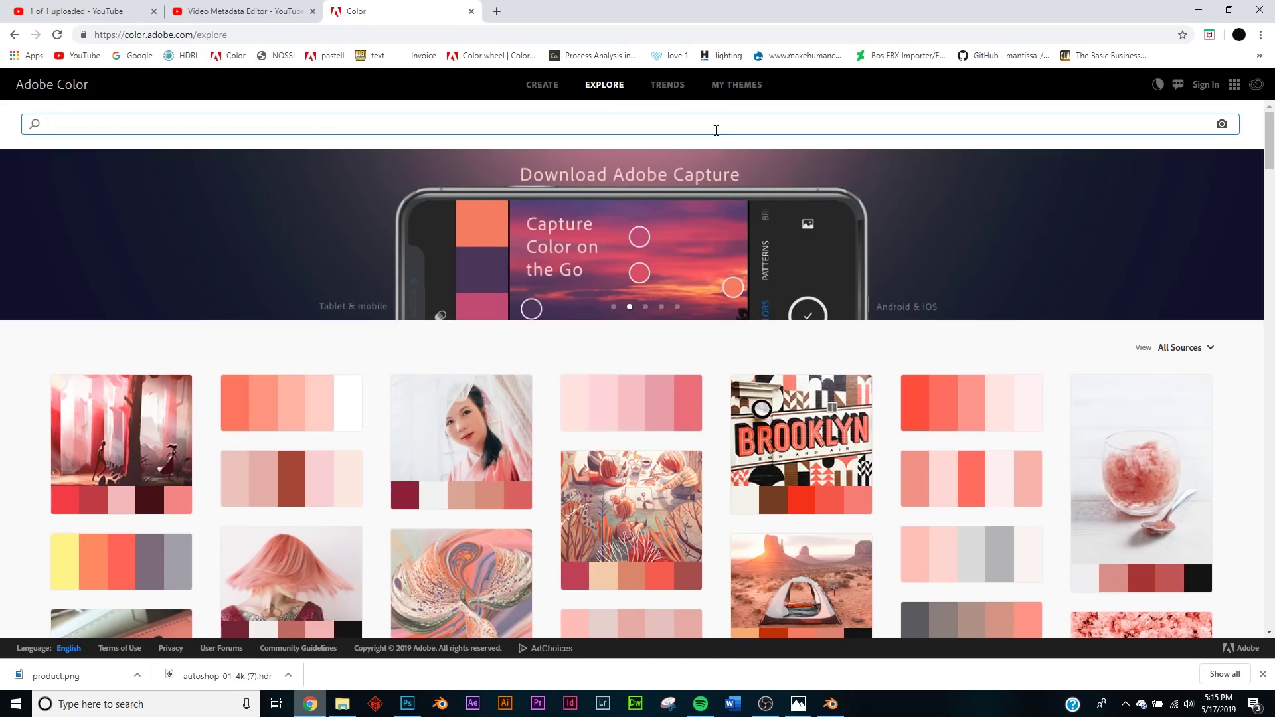
pyautogui.write('home')
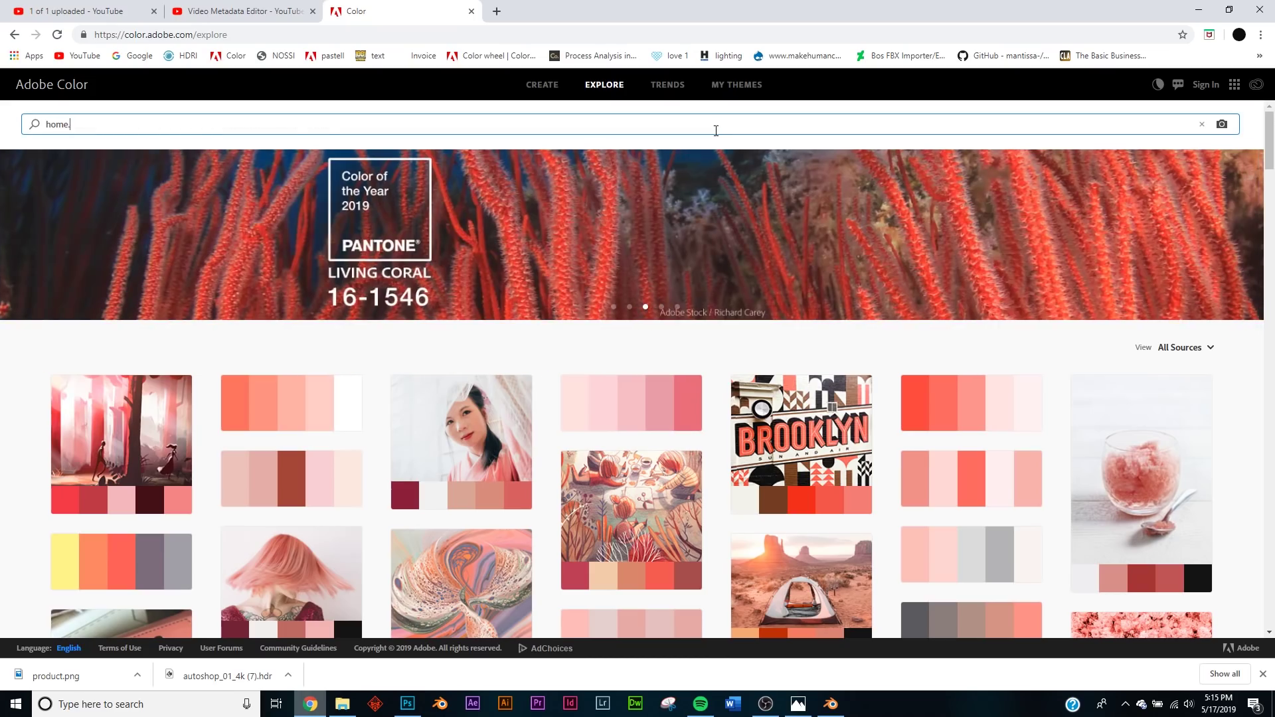
pyautogui.press('Return')
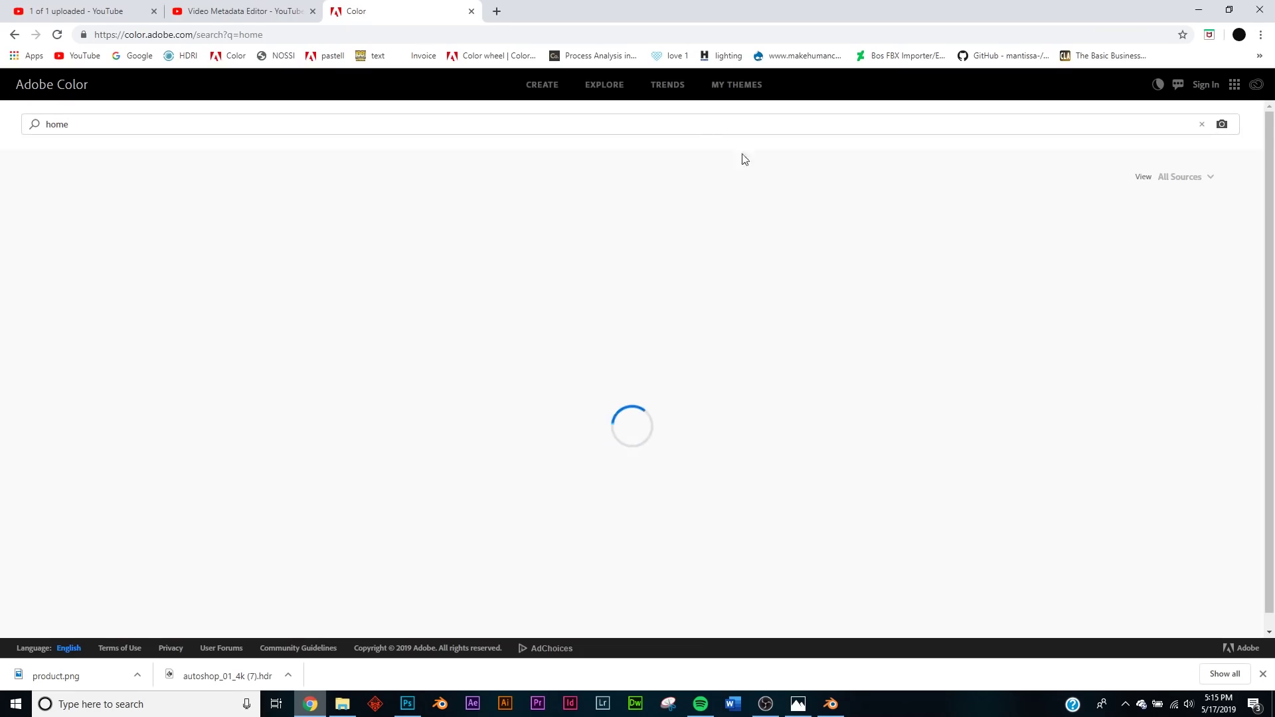
pyautogui.scroll(-4, 286, 336)
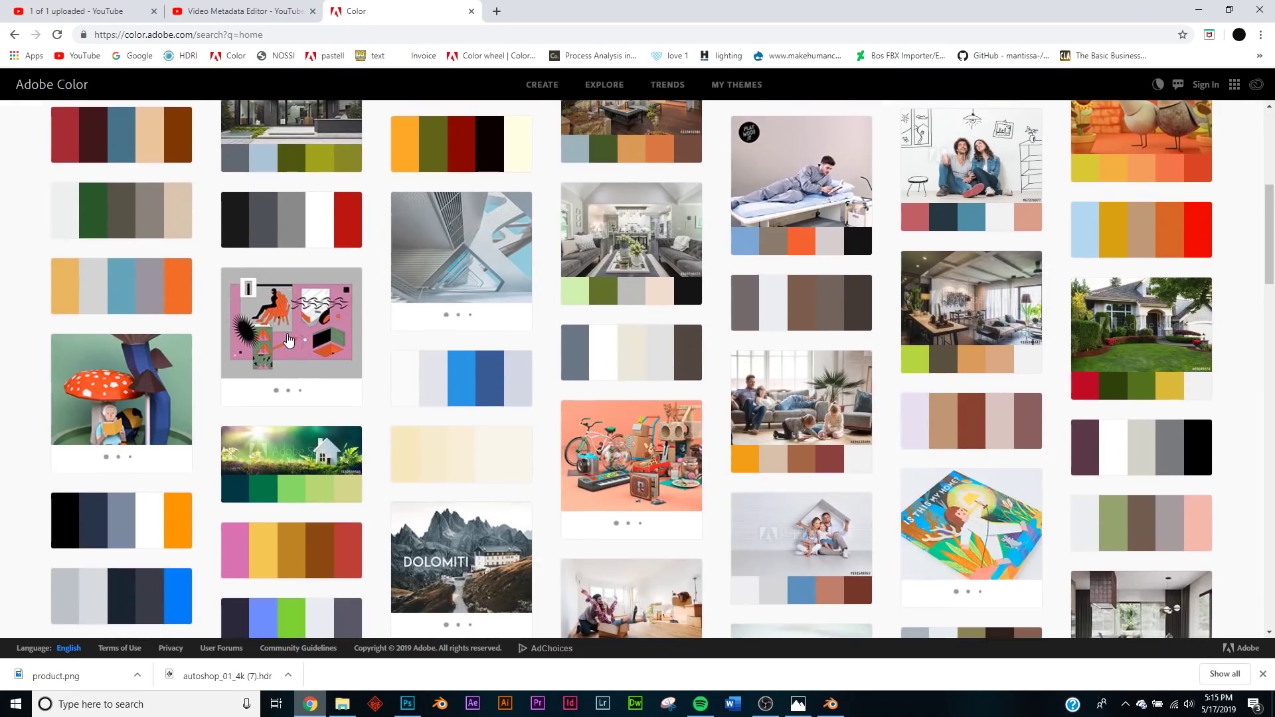
pyautogui.scroll(-2, 871, 394)
pyautogui.scroll(2, 883, 393)
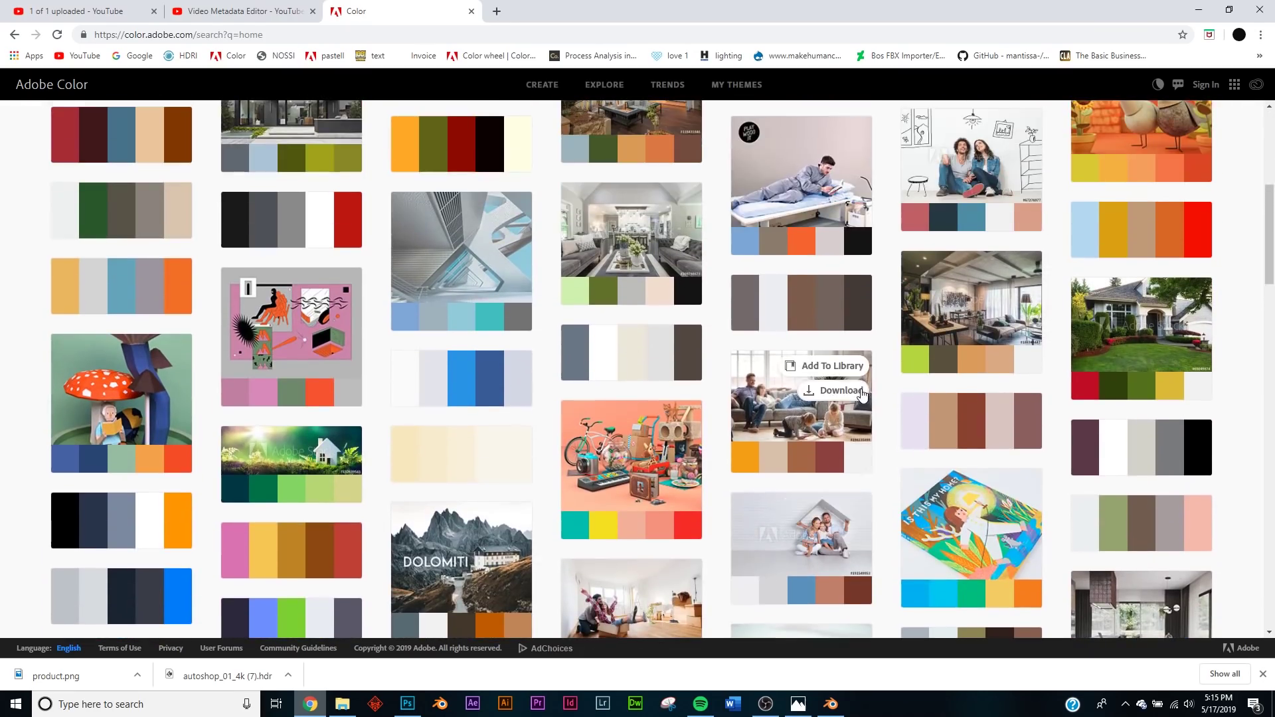
pyautogui.scroll(-4, 346, 399)
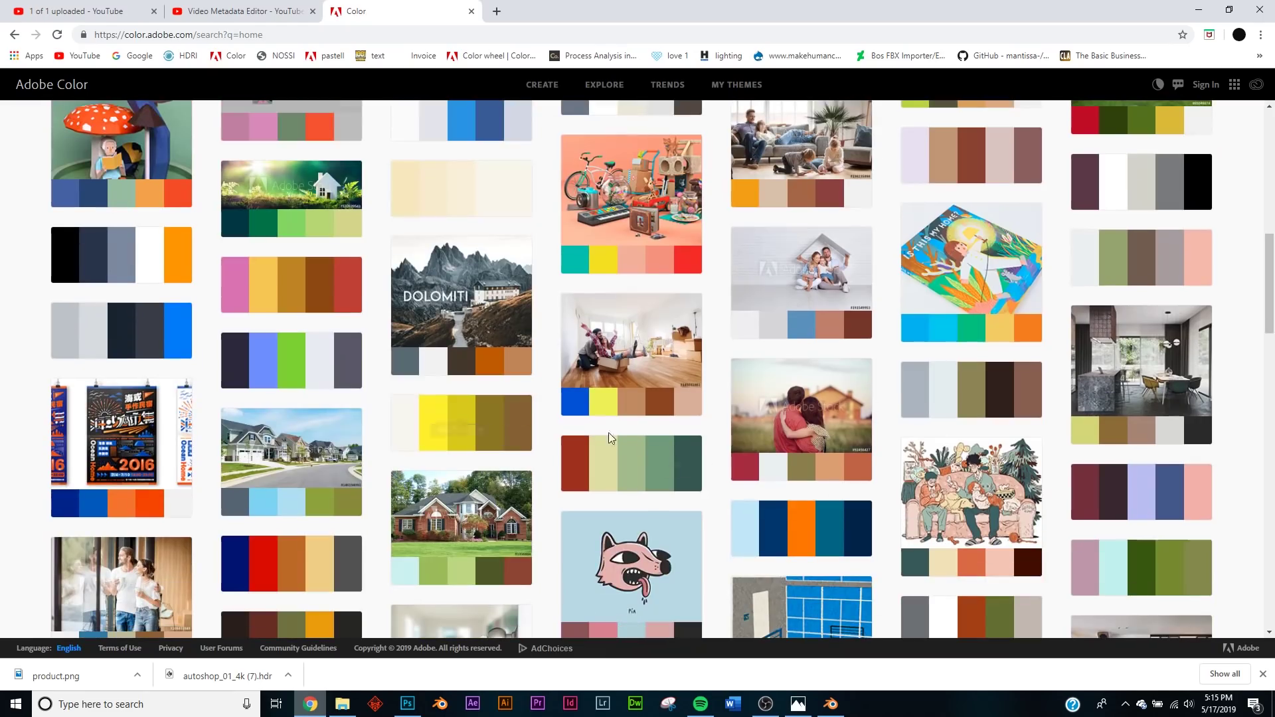
# Open the Home Efficency theme, copy its orange #FF7A00 and return to Blender.
pyautogui.click(800, 531)
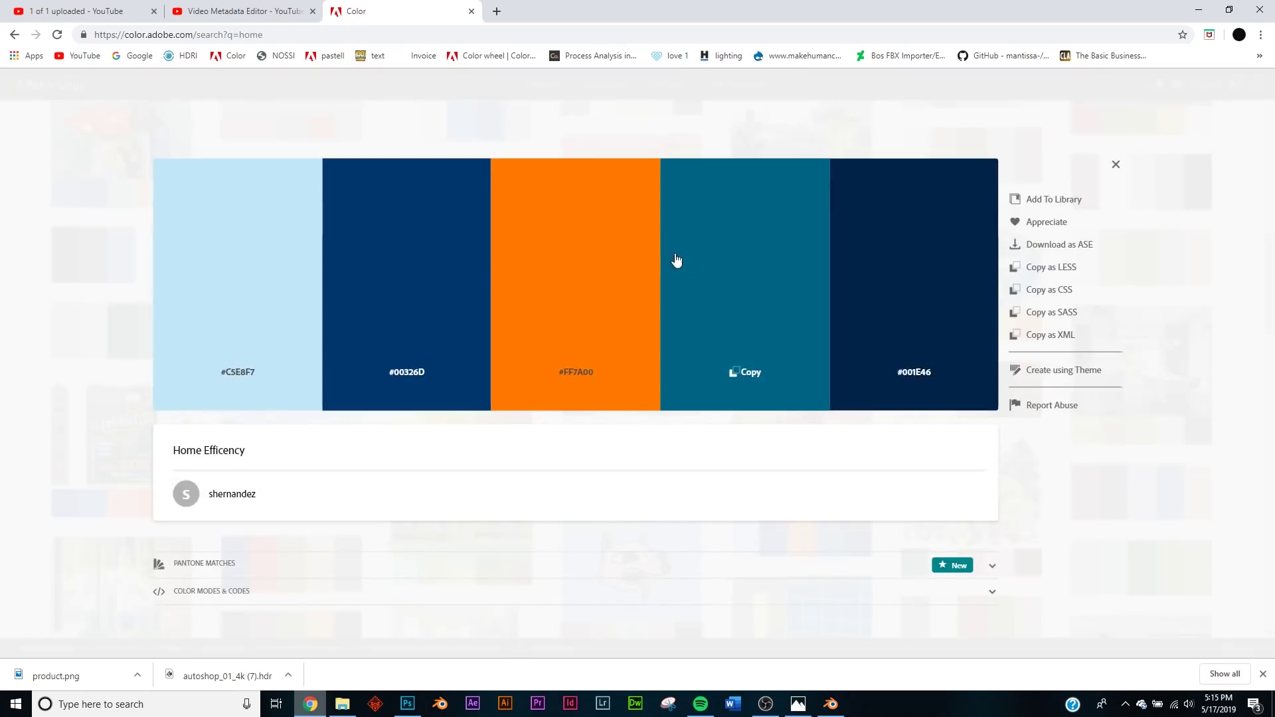
pyautogui.click(569, 219)
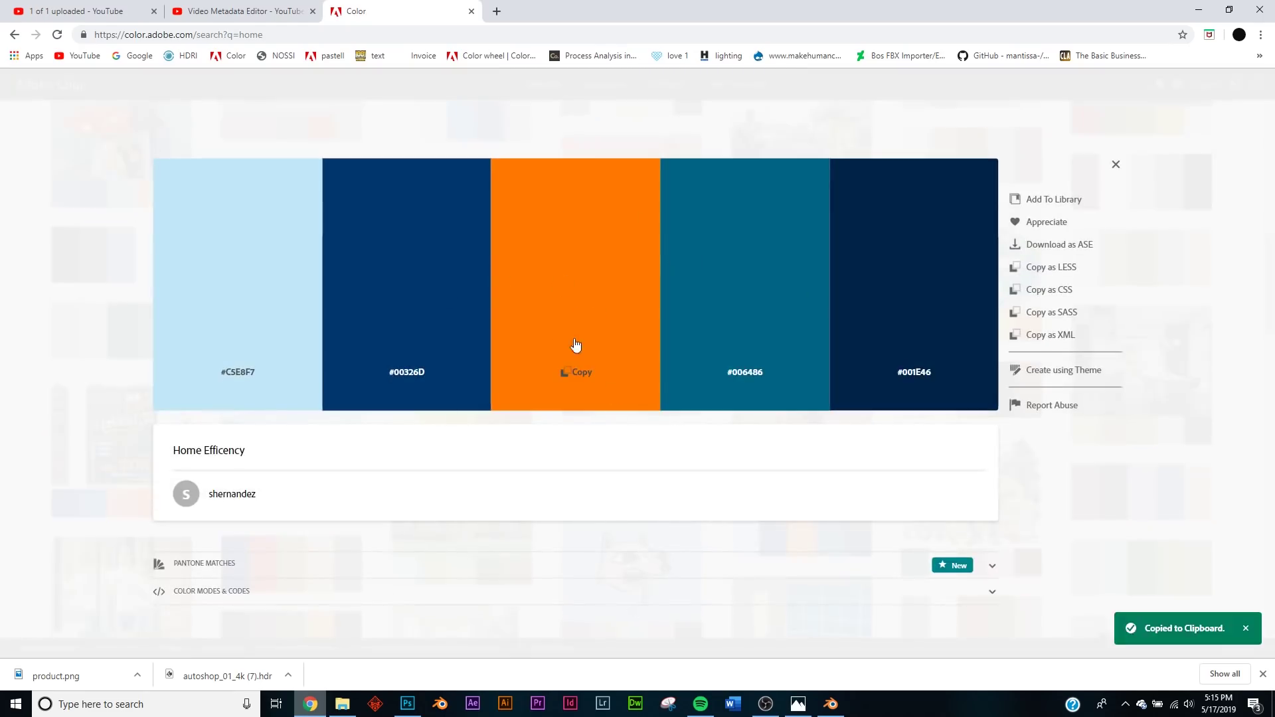
pyautogui.click(620, 228)
pyautogui.click(1198, 10)
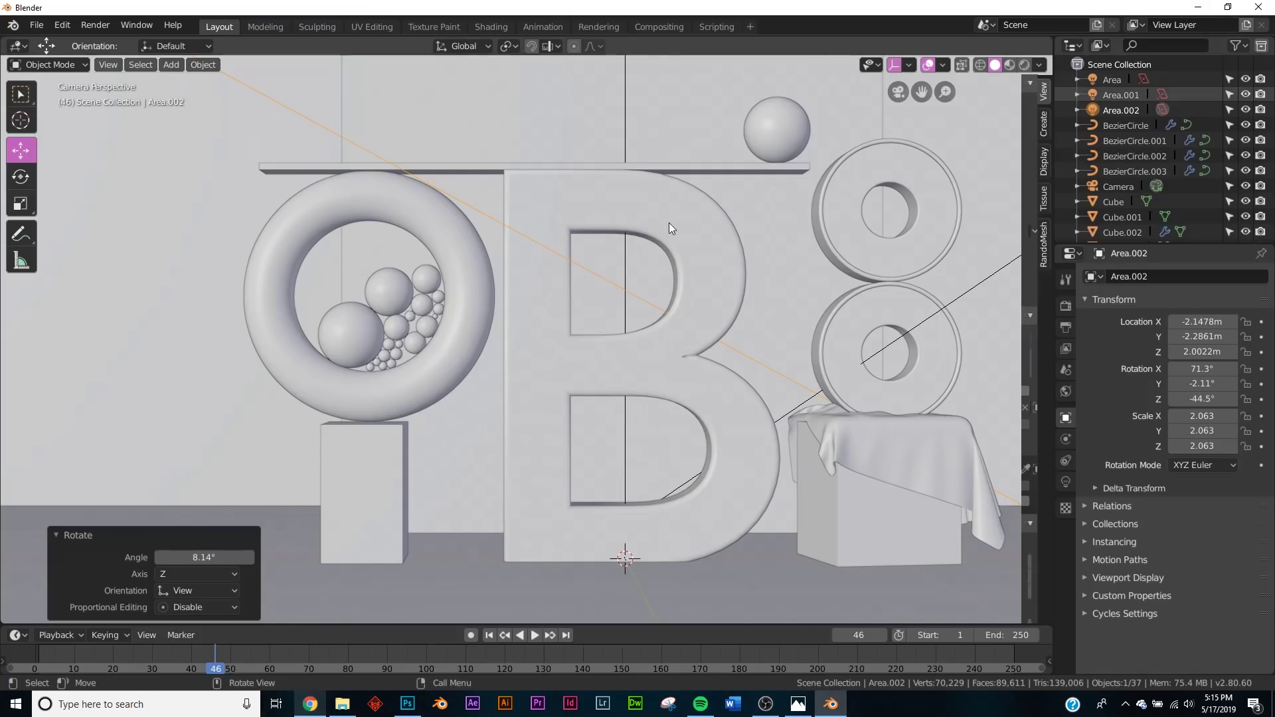
# Give the upright rectangle behind the letter B a new material, with the viewport in LookDev shading.
pyautogui.scroll(-3, 668, 221)
pyautogui.click(664, 240)
pyautogui.press('z')
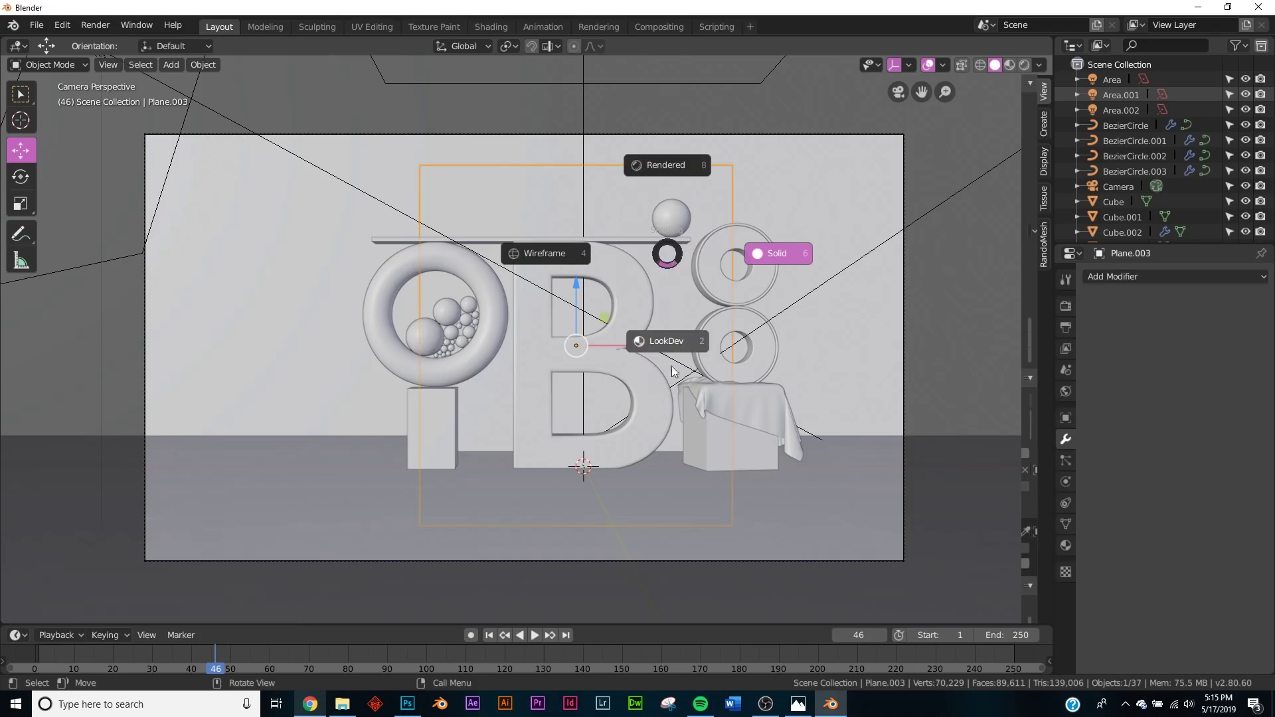
pyautogui.click(666, 340)
pyautogui.click(1066, 545)
pyautogui.click(1162, 327)
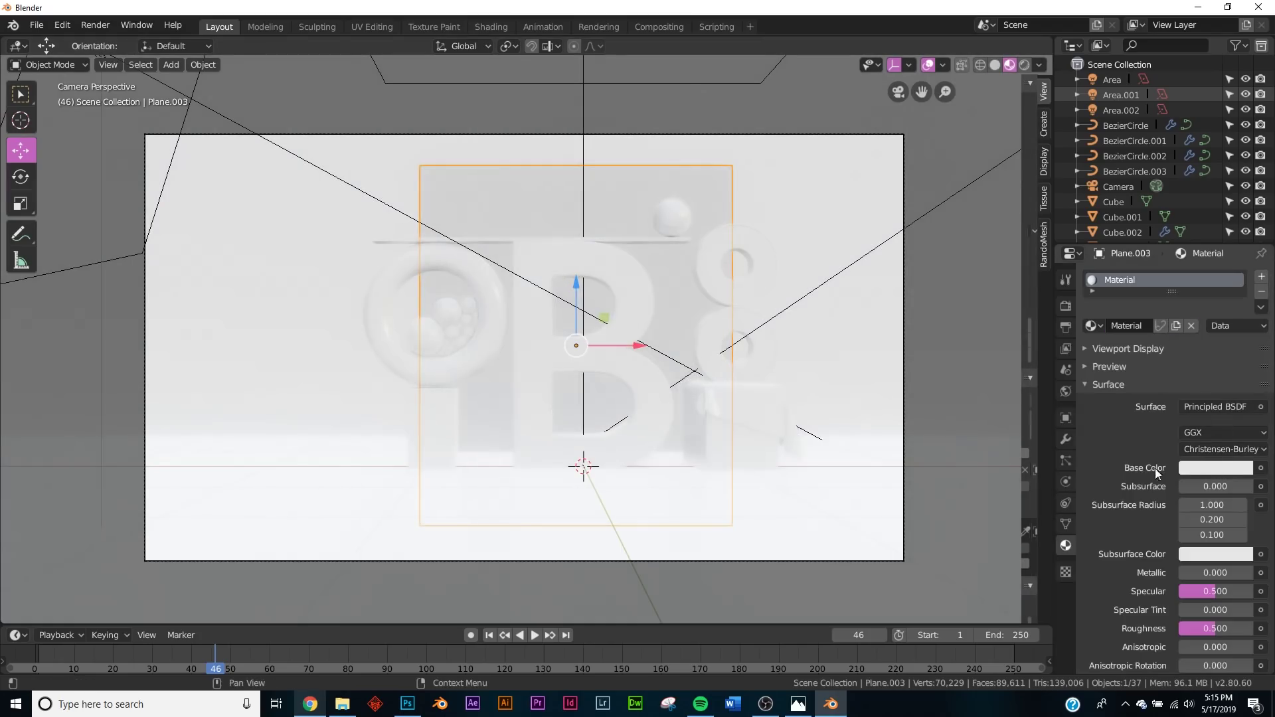
# Set the rectangle material's base color to the copied hex FF7A00 and return to solid shading.
pyautogui.click(1197, 466)
pyautogui.click(1216, 376)
pyautogui.click(1182, 401)
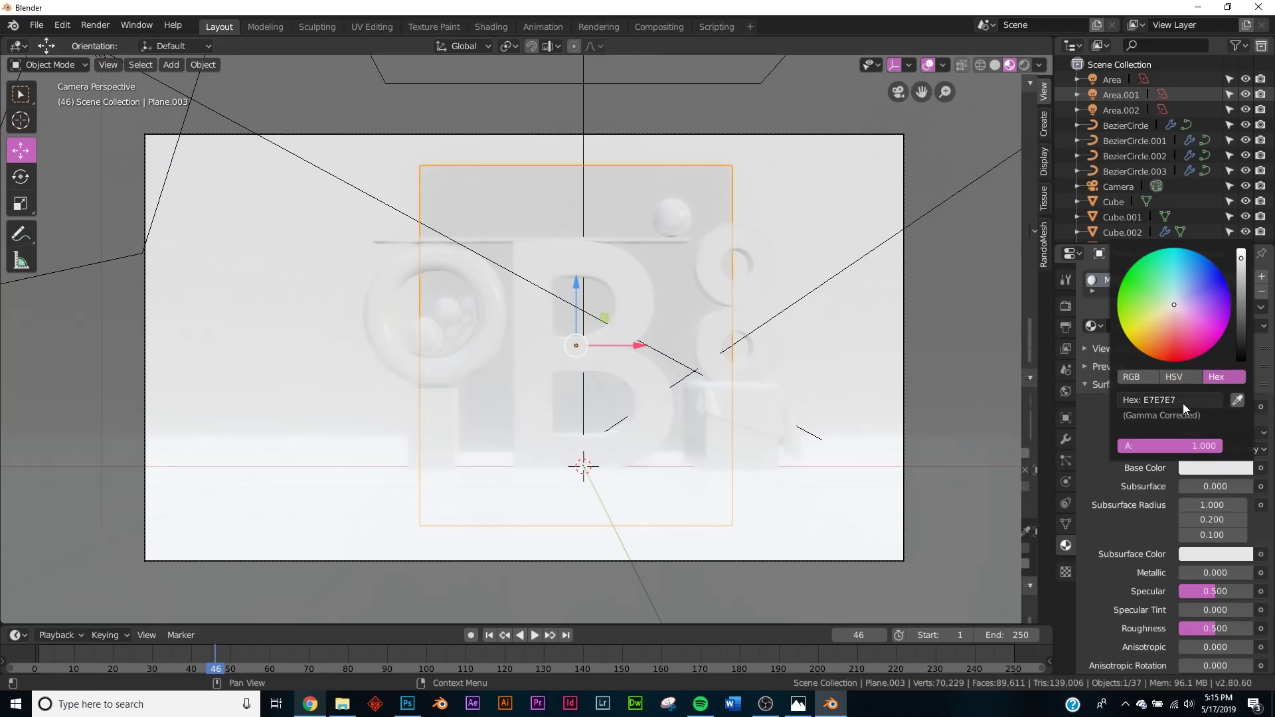
pyautogui.hotkey('ctrl', 'v')
pyautogui.press('Return')
pyautogui.moveTo(565, 332); pyautogui.dragTo(484, 382, button='middle')
pyautogui.press('z')
pyautogui.click(825, 403)
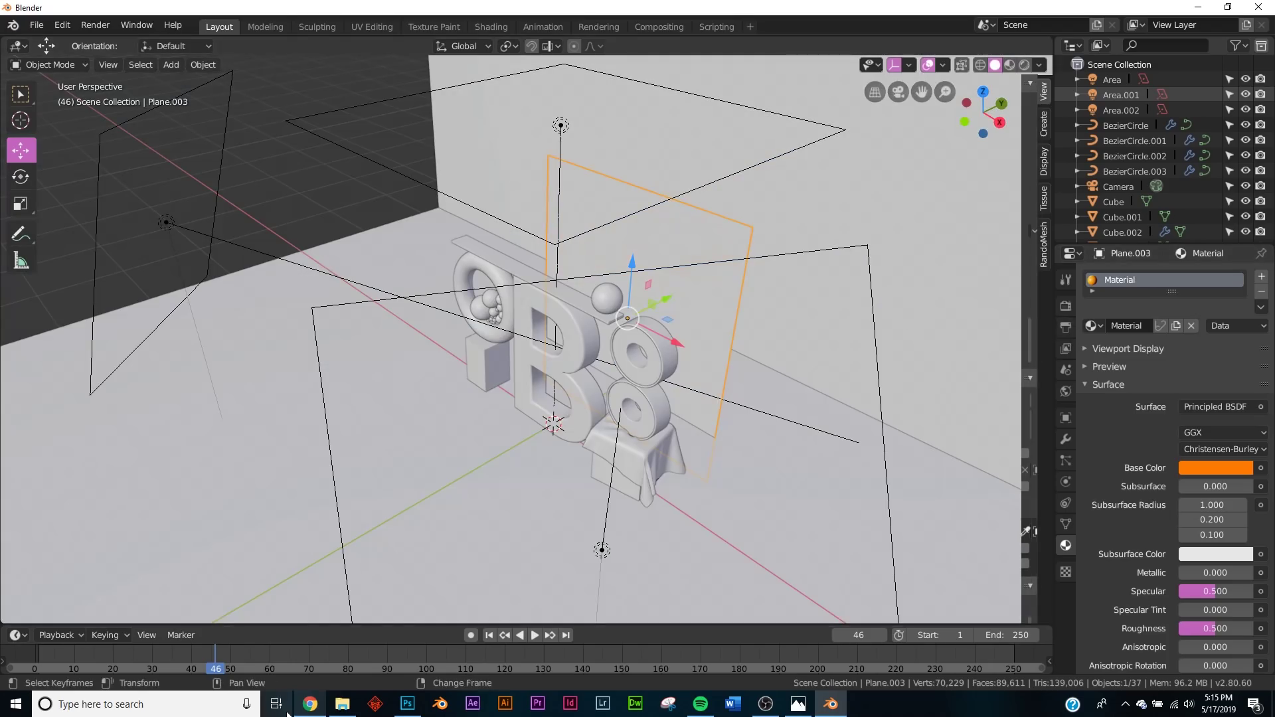
# Check the Home Efficency palette in the browser again and return to Blender.
pyautogui.click(309, 704)
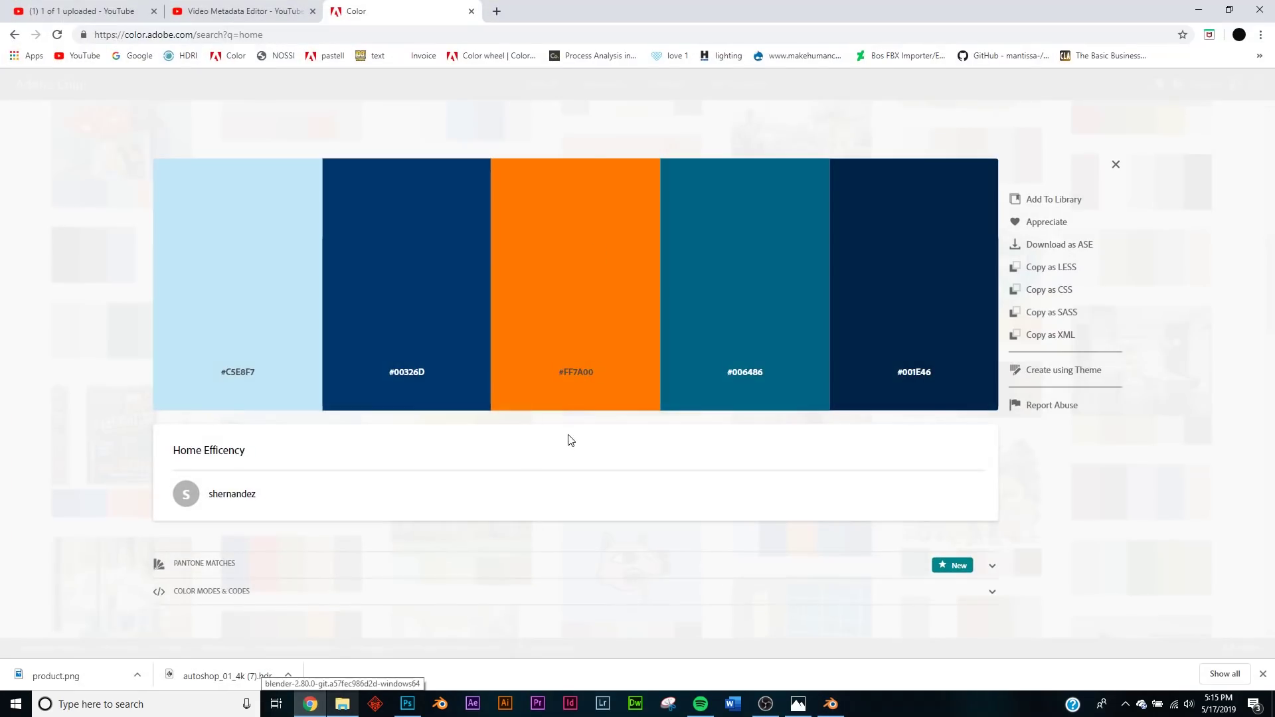
pyautogui.click(1199, 9)
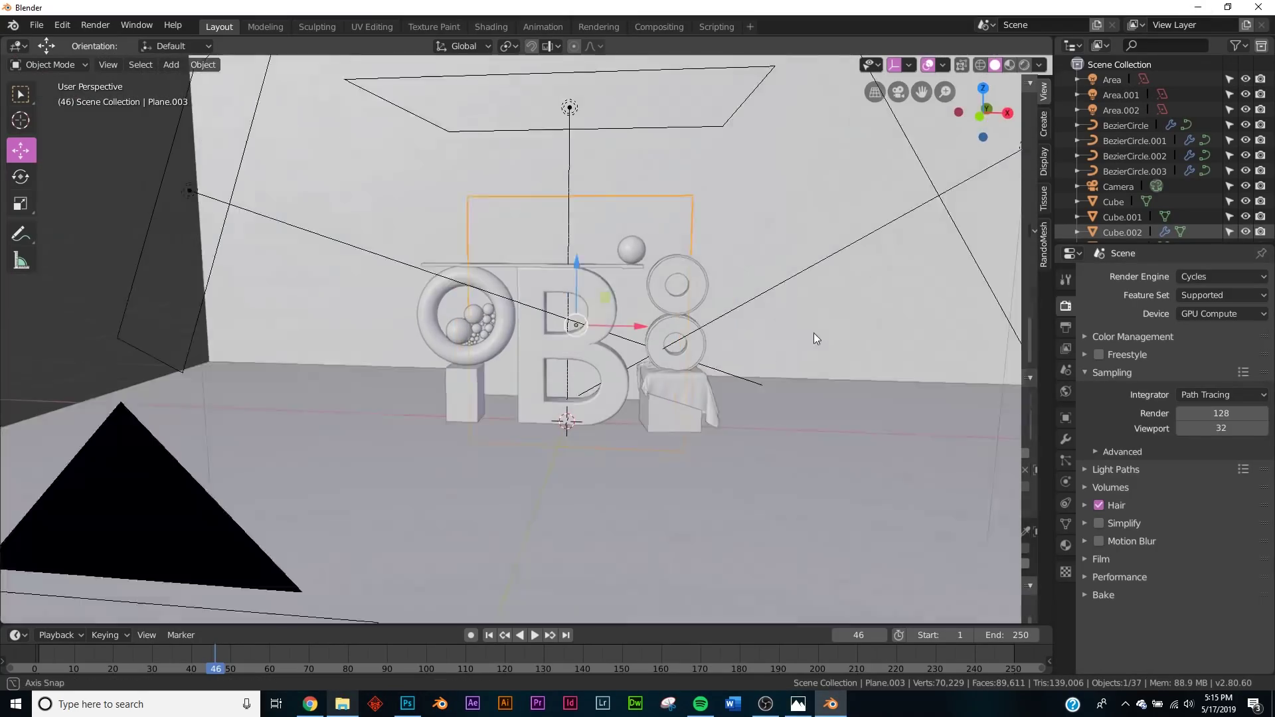
pyautogui.moveTo(814, 334); pyautogui.dragTo(810, 336, button='middle')
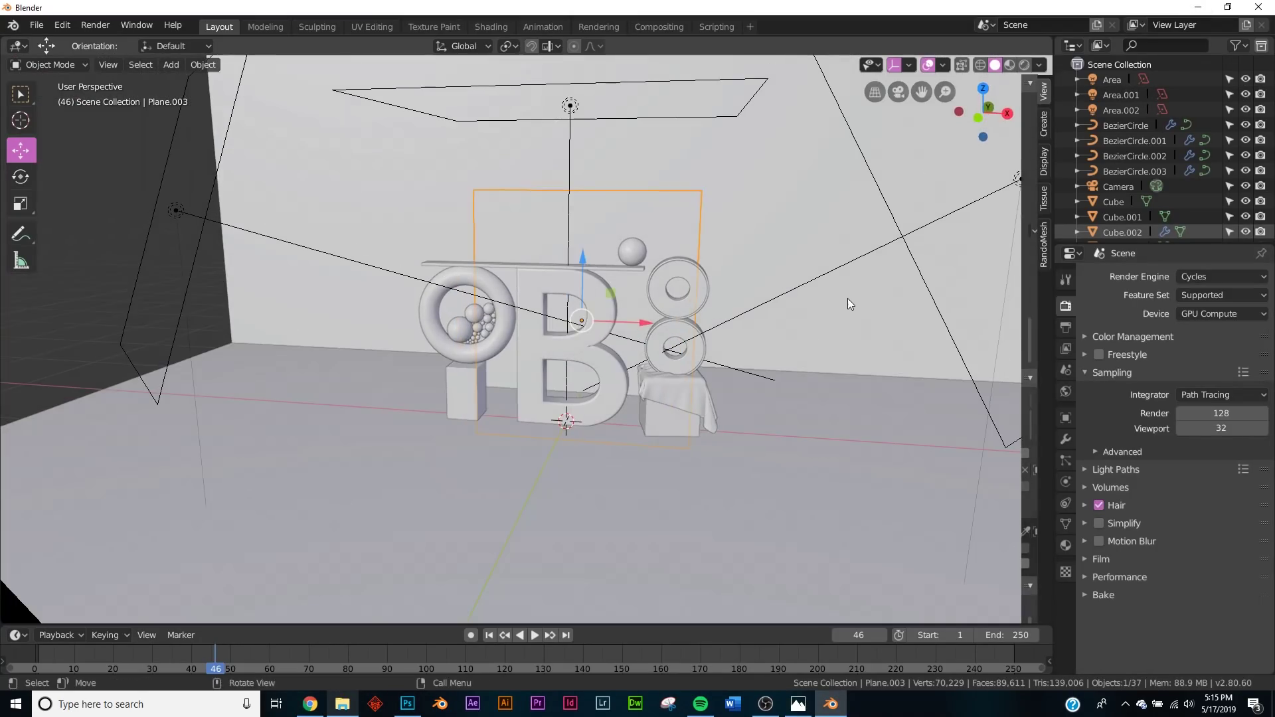
# Give the floor plane a new material and darken its base color to near black.
pyautogui.click(847, 298)
pyautogui.moveTo(847, 297); pyautogui.dragTo(783, 306, button='middle')
pyautogui.scroll(-4, 859, 268)
pyautogui.keyDown('shift'); pyautogui.click(660, 453); pyautogui.keyUp('shift')
pyautogui.click(729, 461)
pyautogui.click(1066, 545)
pyautogui.click(1193, 325)
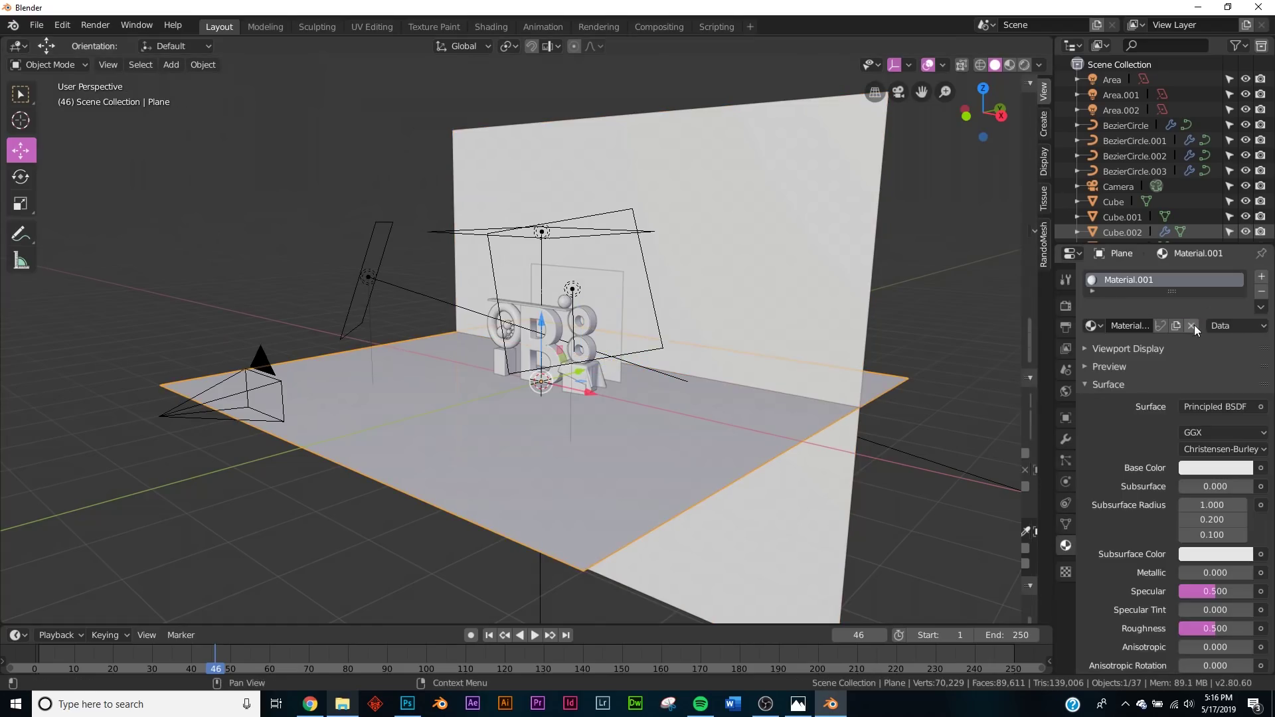
pyautogui.click(1230, 468)
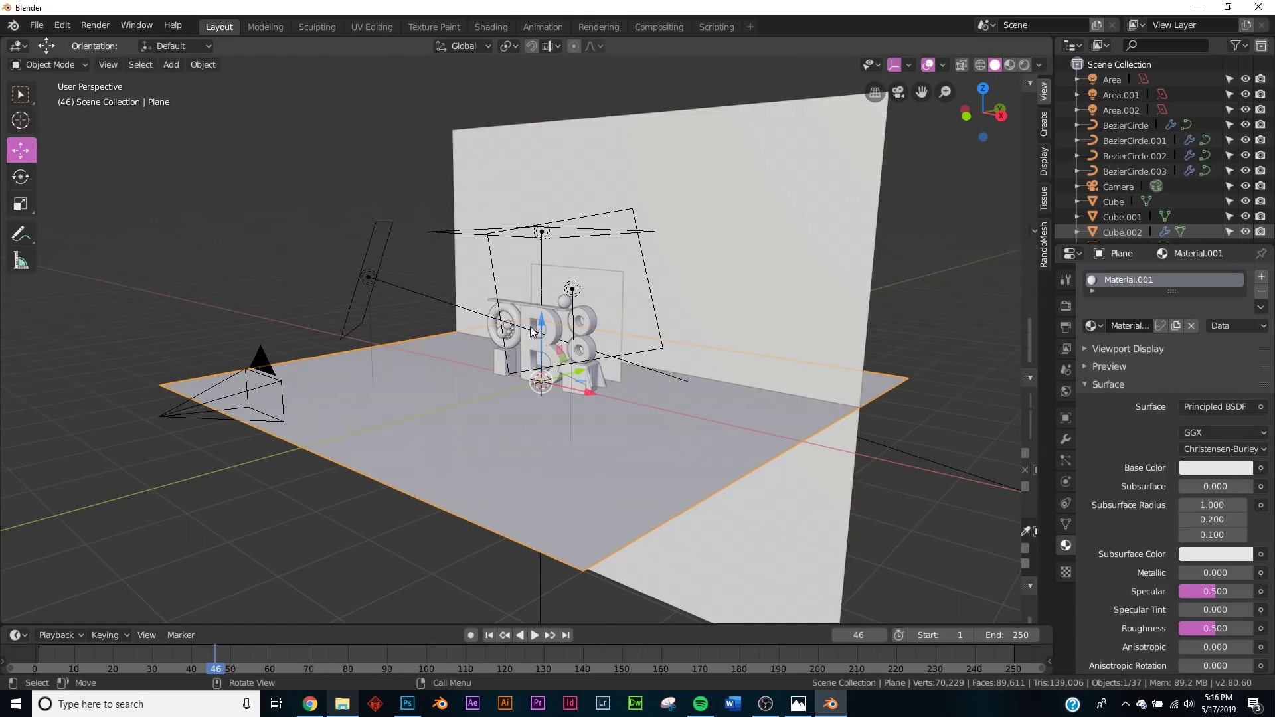
pyautogui.click(1230, 468)
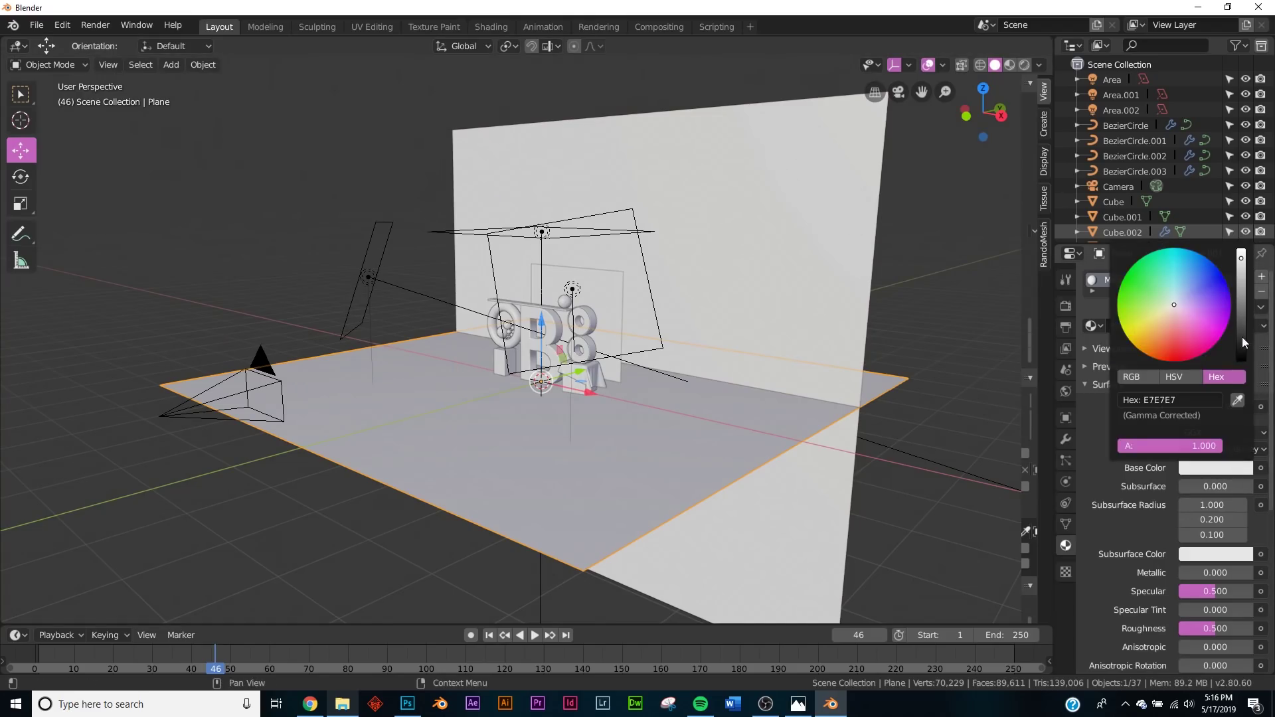
pyautogui.moveTo(1242, 331); pyautogui.dragTo(1242, 341)
# Assign the floor's dark material, Material.001, to the back wall.
pyautogui.click(866, 345)
pyautogui.click(1091, 325)
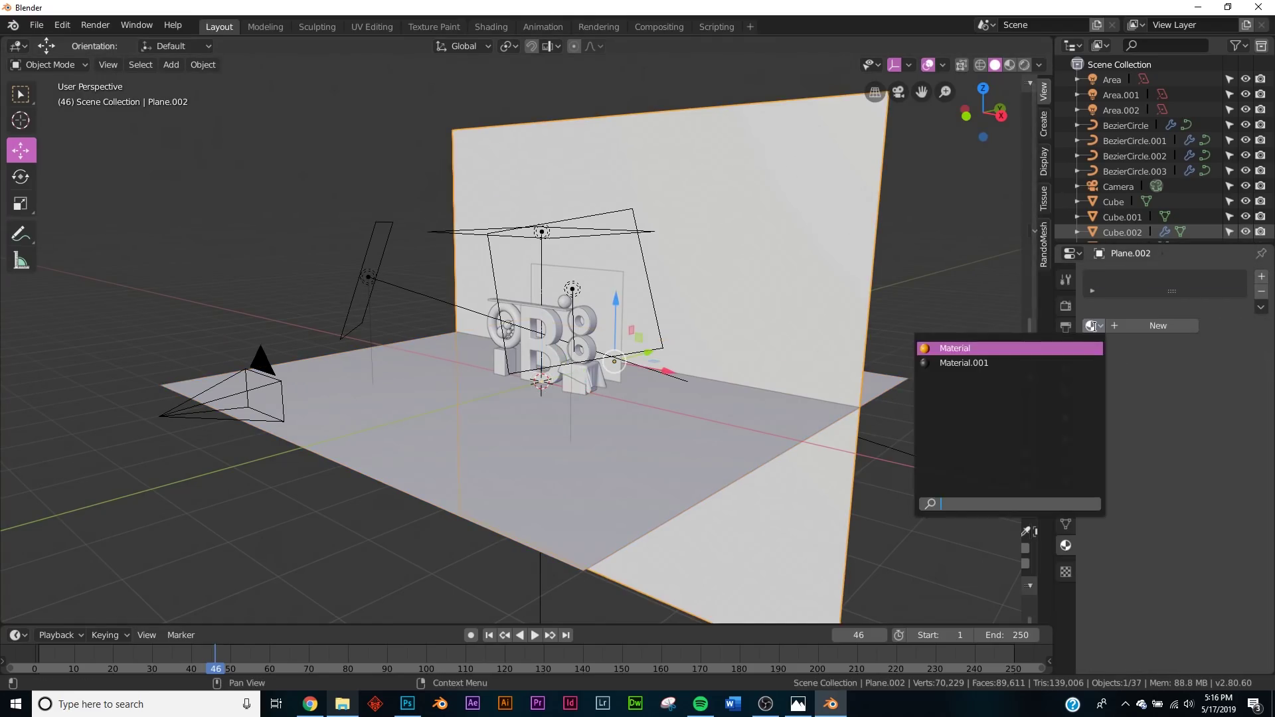
pyautogui.click(1003, 362)
# Preview the orange and dark materials in rendered shading from the camera, then return to solid shading.
pyautogui.press('KP_0')
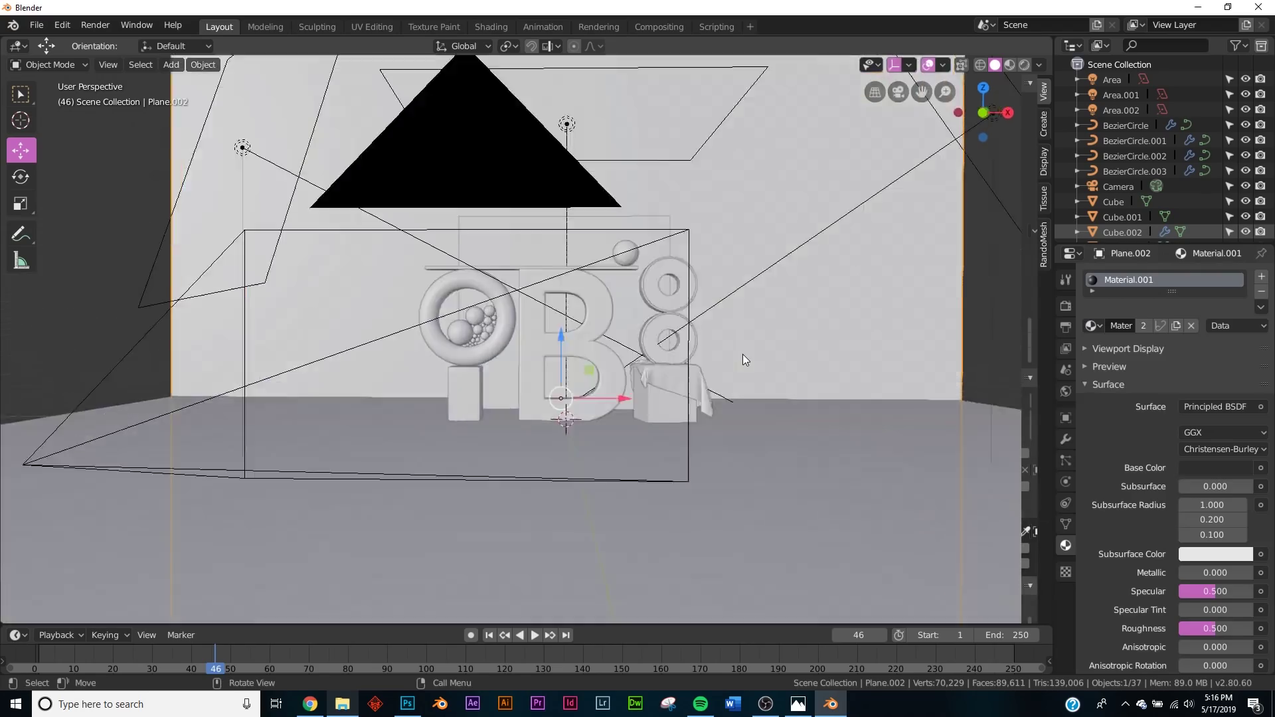
pyautogui.press('z')
pyautogui.click(728, 261)
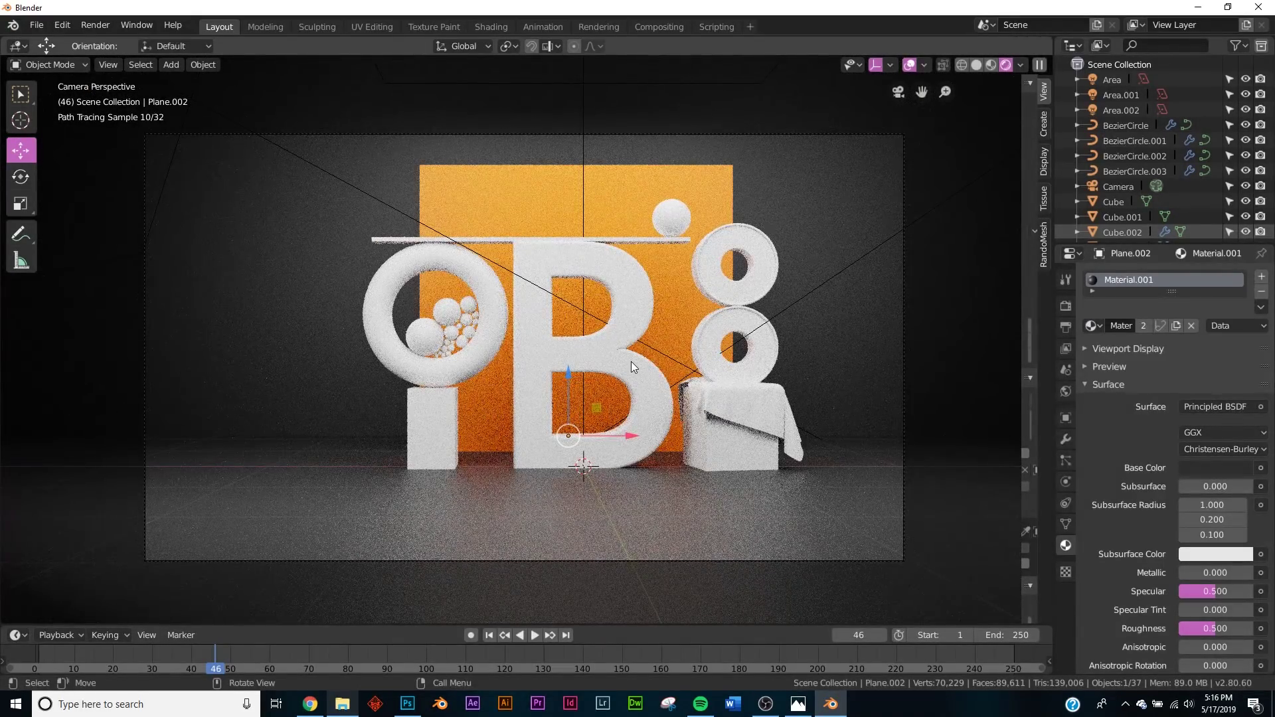
pyautogui.press('z')
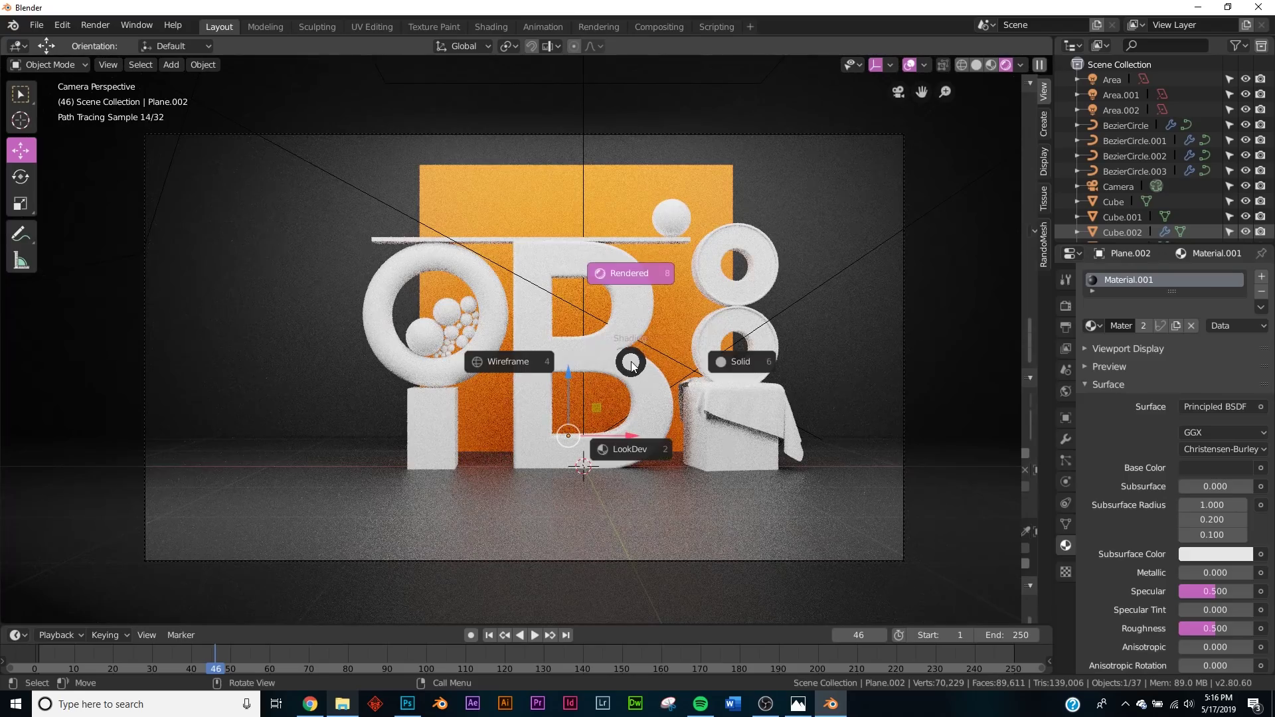
pyautogui.click(729, 362)
# Assign the backdrop's orange material to the cloth draped over the box.
pyautogui.click(755, 397)
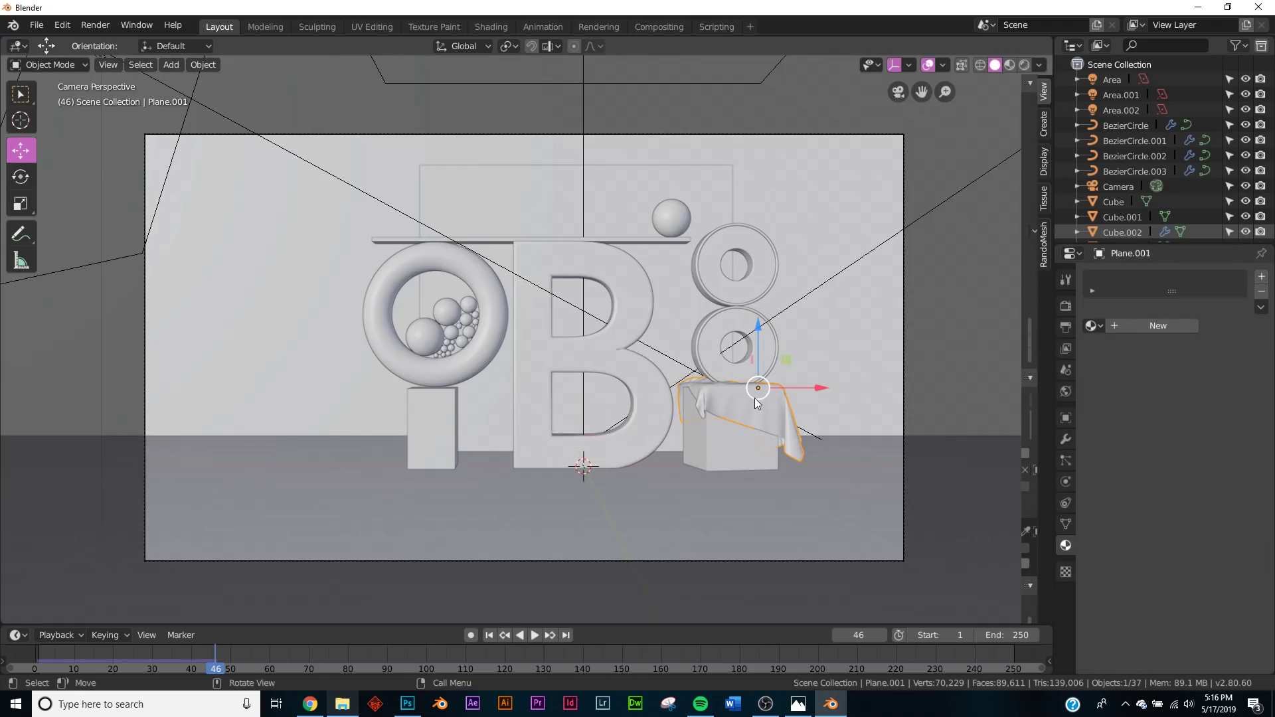
pyautogui.click(1091, 325)
pyautogui.click(957, 347)
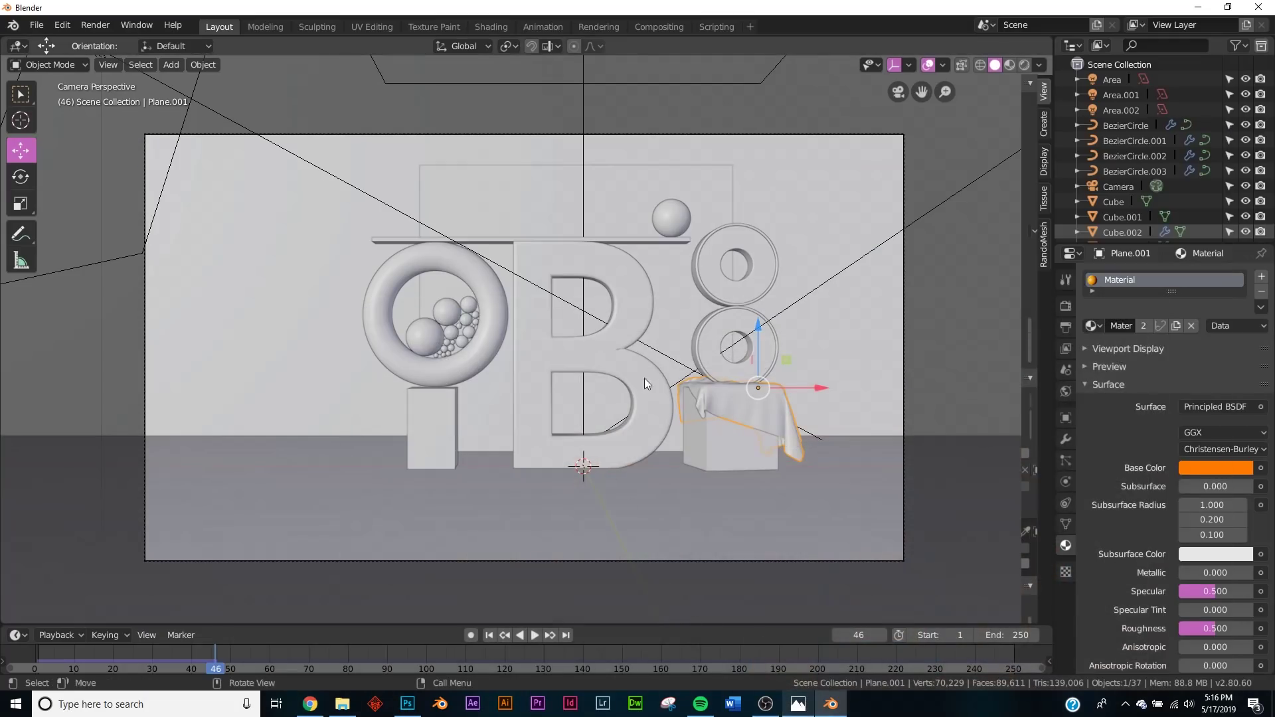
# Switch to the browser, copy the dark blue #00326D from the Home Efficency palette, and return to Blender.
pyautogui.click(636, 304)
pyautogui.click(310, 704)
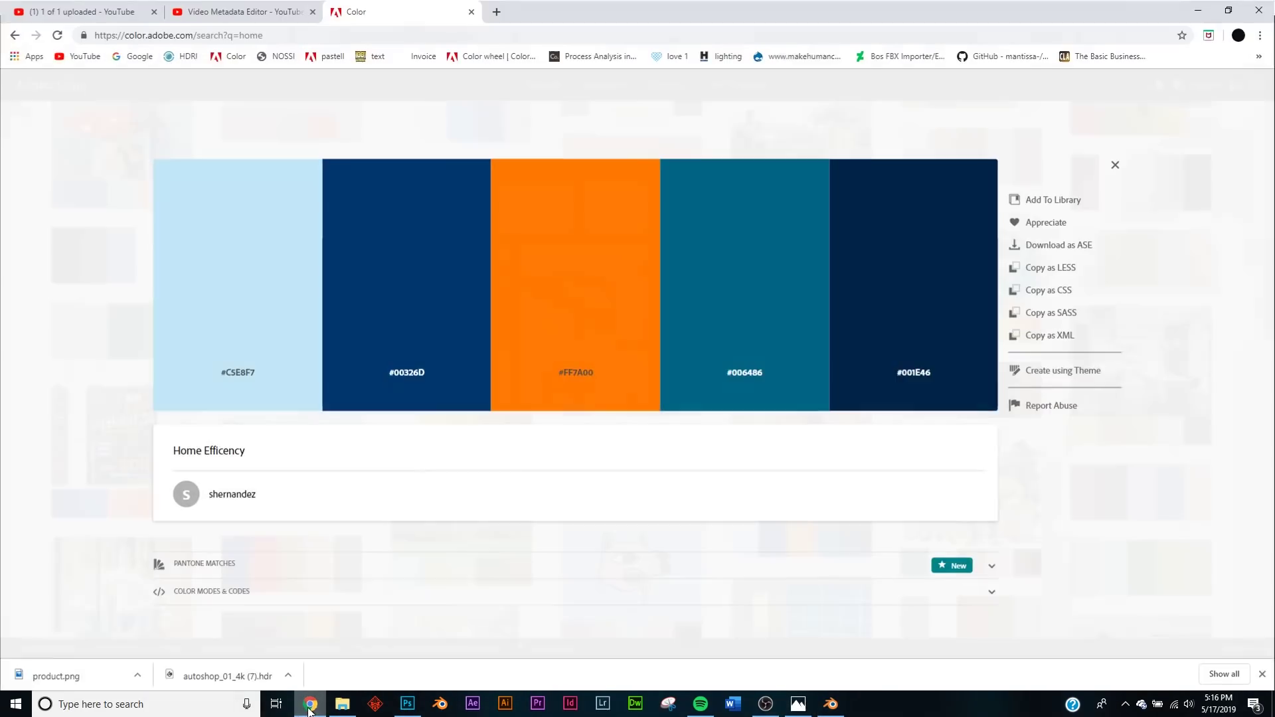
pyautogui.doubleClick(922, 265)
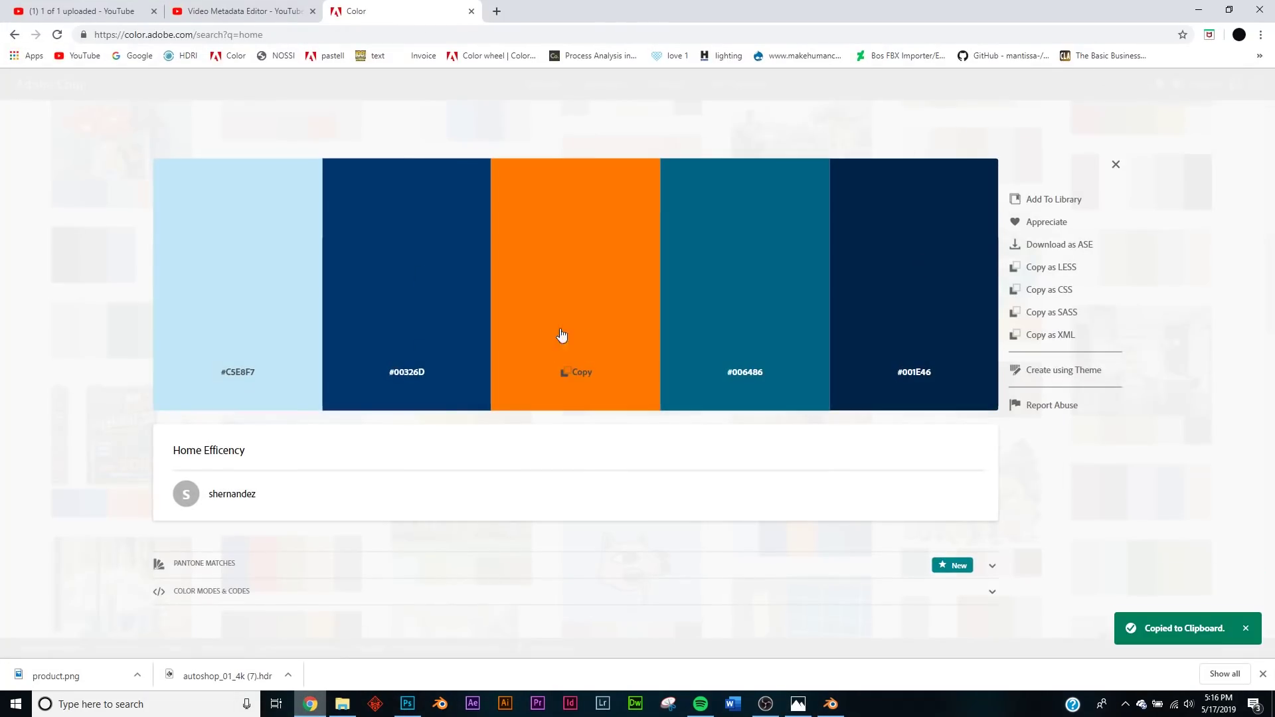
pyautogui.click(400, 259)
pyautogui.click(1204, 8)
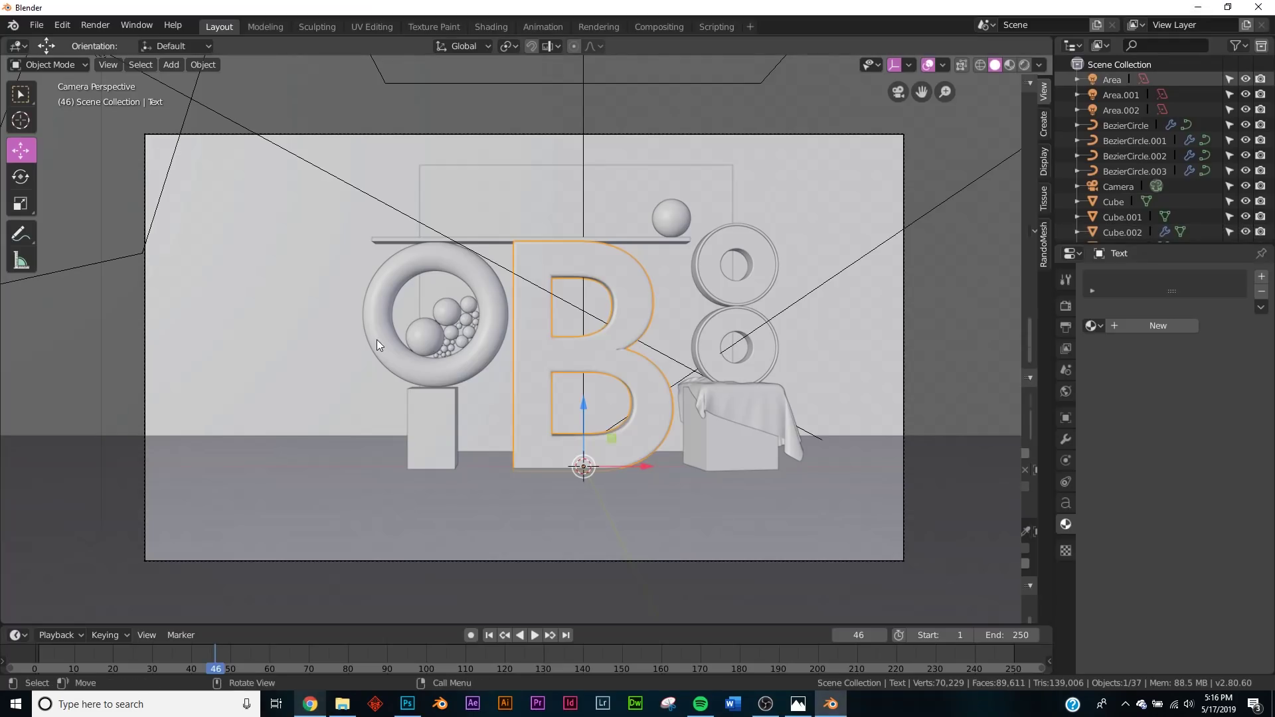
# Set the torus material's base color to #00326D and show the scene in LookDev shading.
pyautogui.click(386, 276)
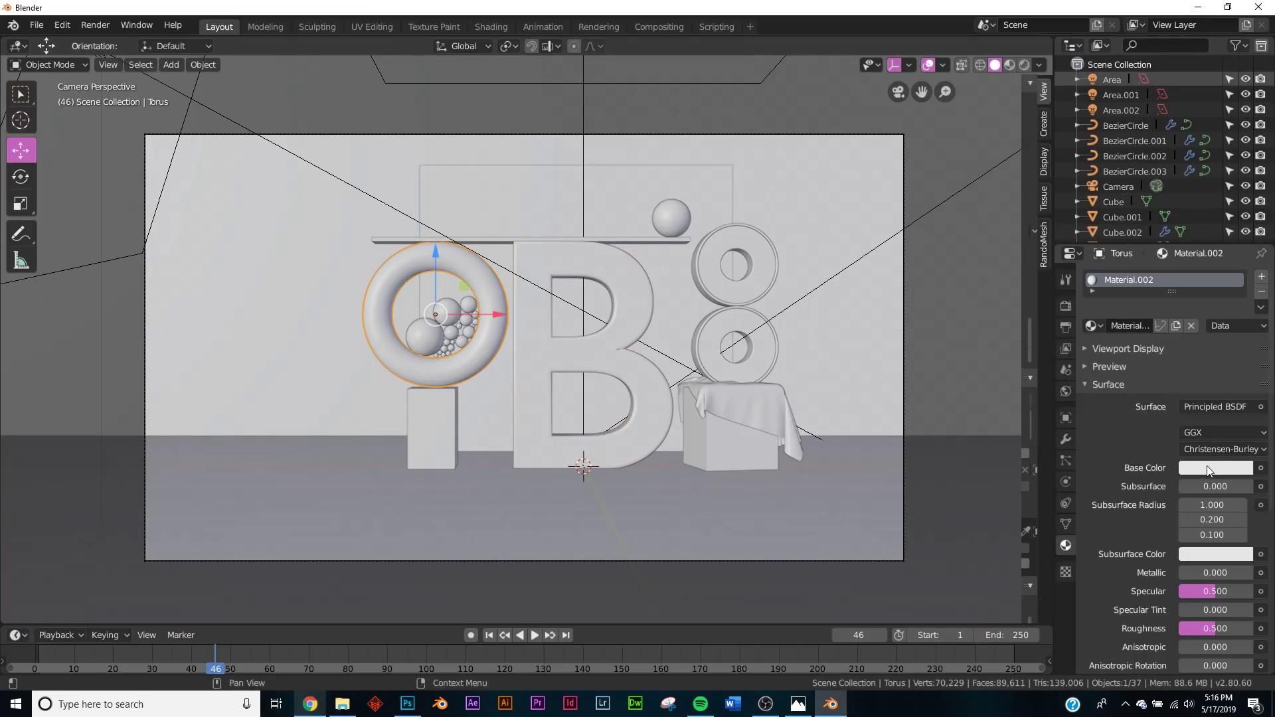
pyautogui.click(1206, 466)
pyautogui.click(1185, 401)
pyautogui.hotkey('ctrl', 'v')
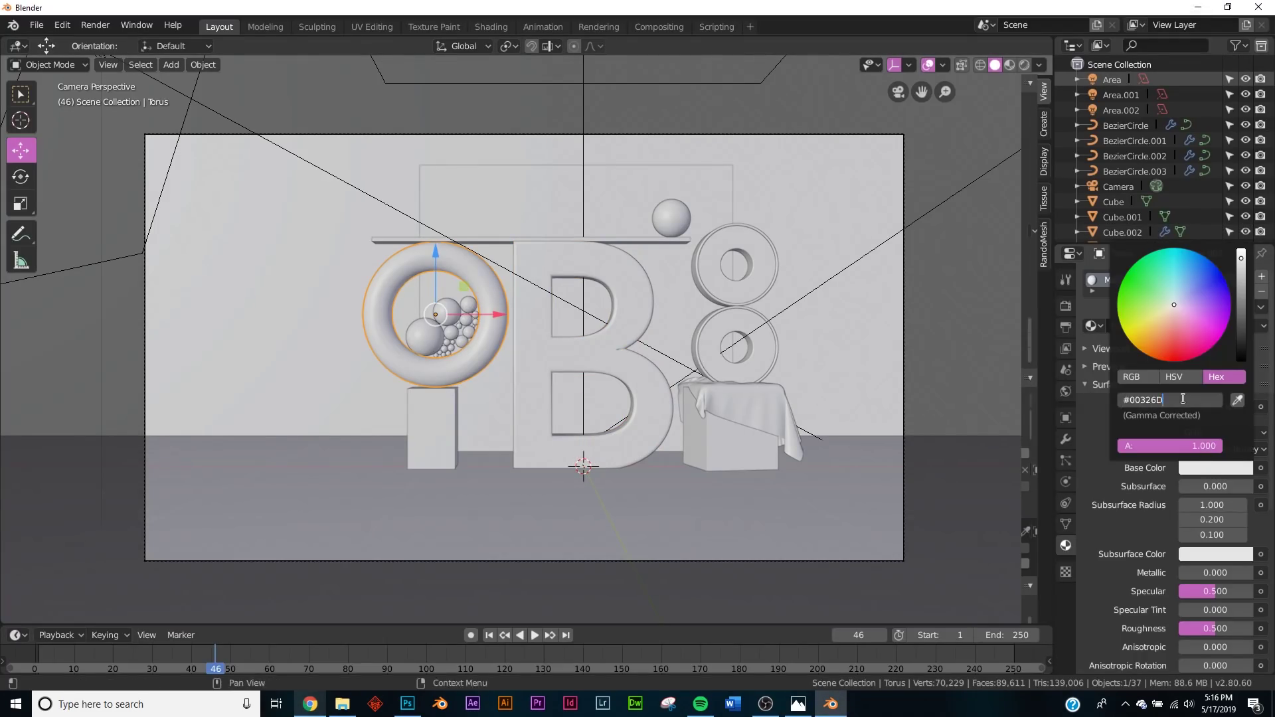
pyautogui.press('Return')
pyautogui.press('z')
pyautogui.click(985, 369)
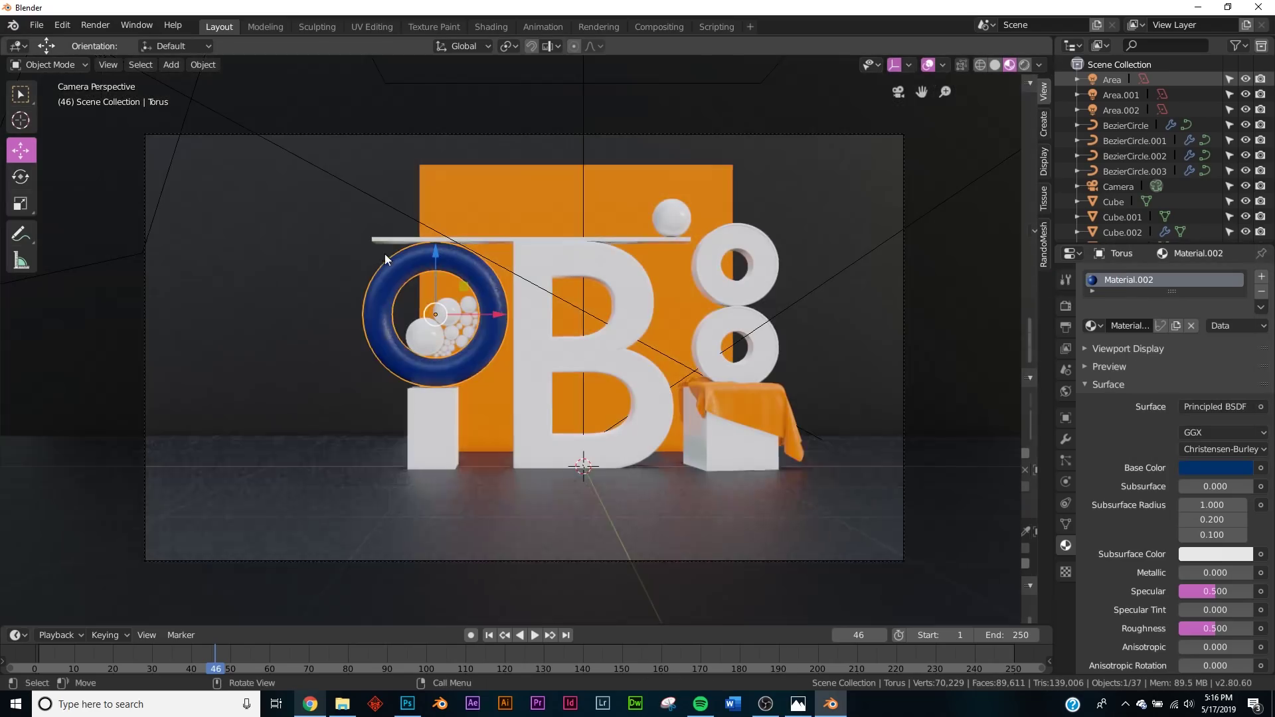
# Link the torus's blue material to its pedestal, the letter B, the plank and the sphere on the plank.
pyautogui.scroll(1, 476, 324)
pyautogui.scroll(3, 474, 332)
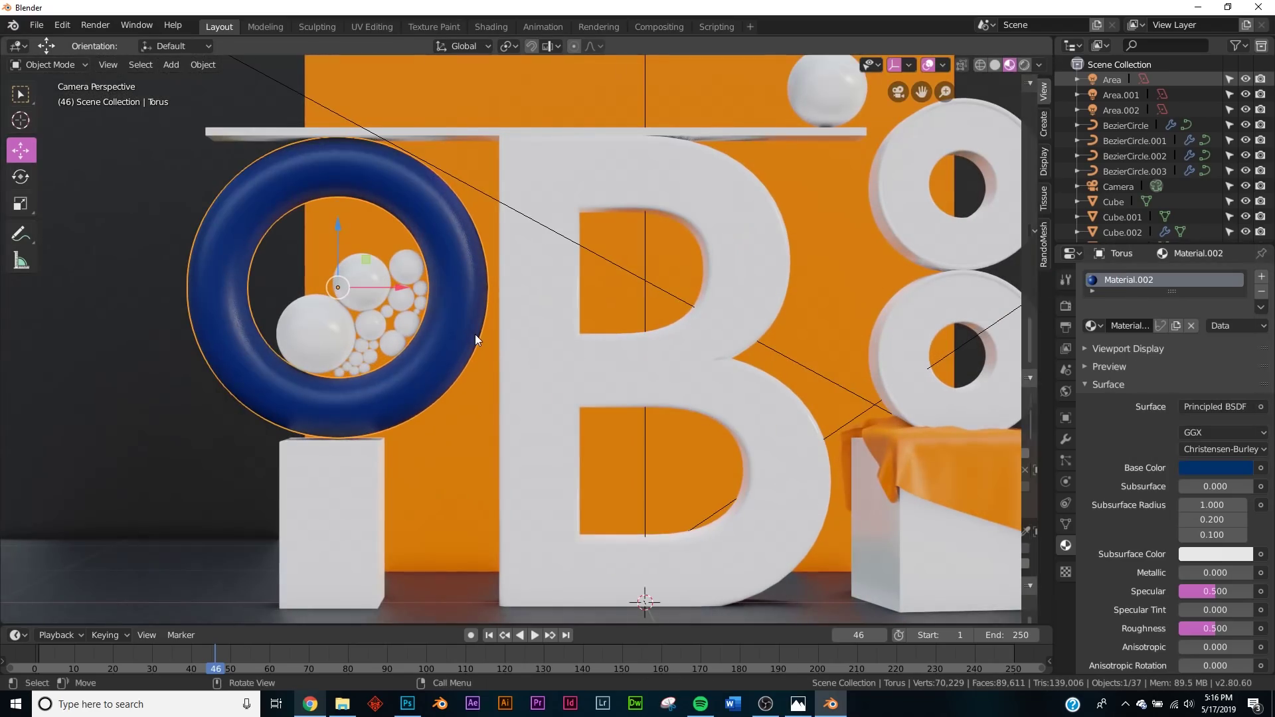
pyautogui.scroll(-3, 472, 336)
pyautogui.scroll(2, 472, 336)
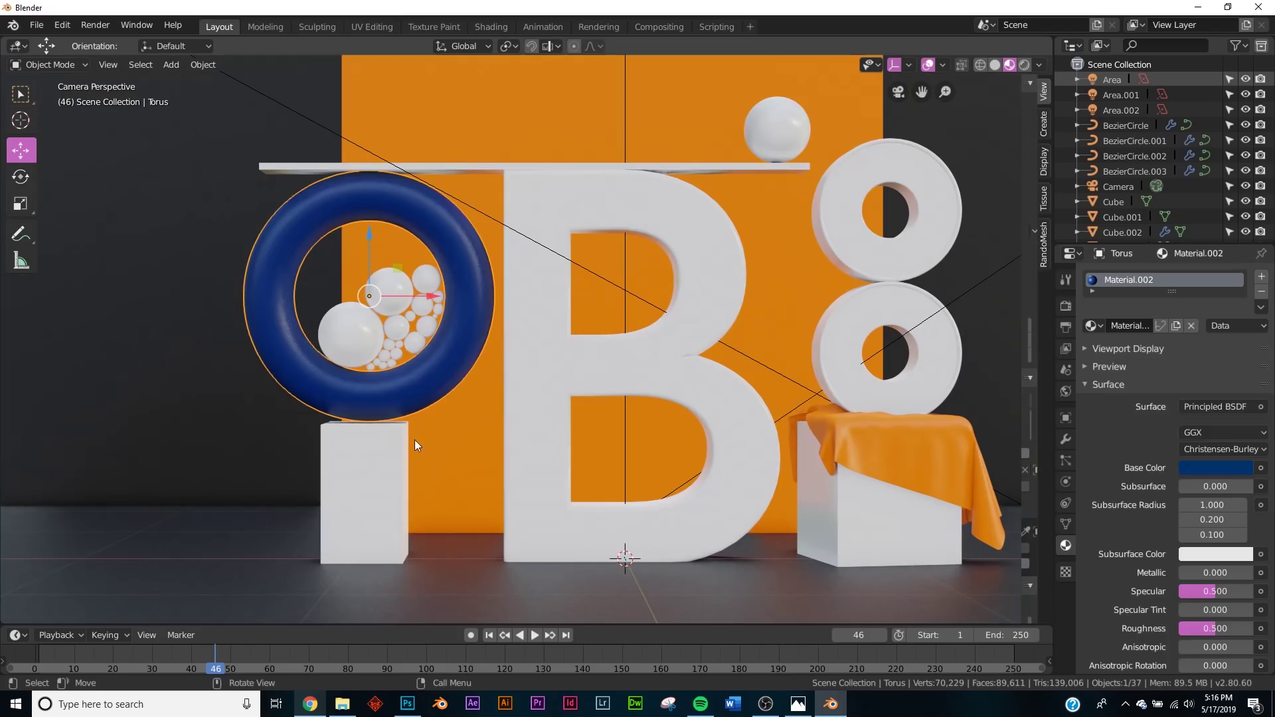
pyautogui.click(371, 459)
pyautogui.keyDown('shift'); pyautogui.click(595, 358); pyautogui.keyUp('shift')
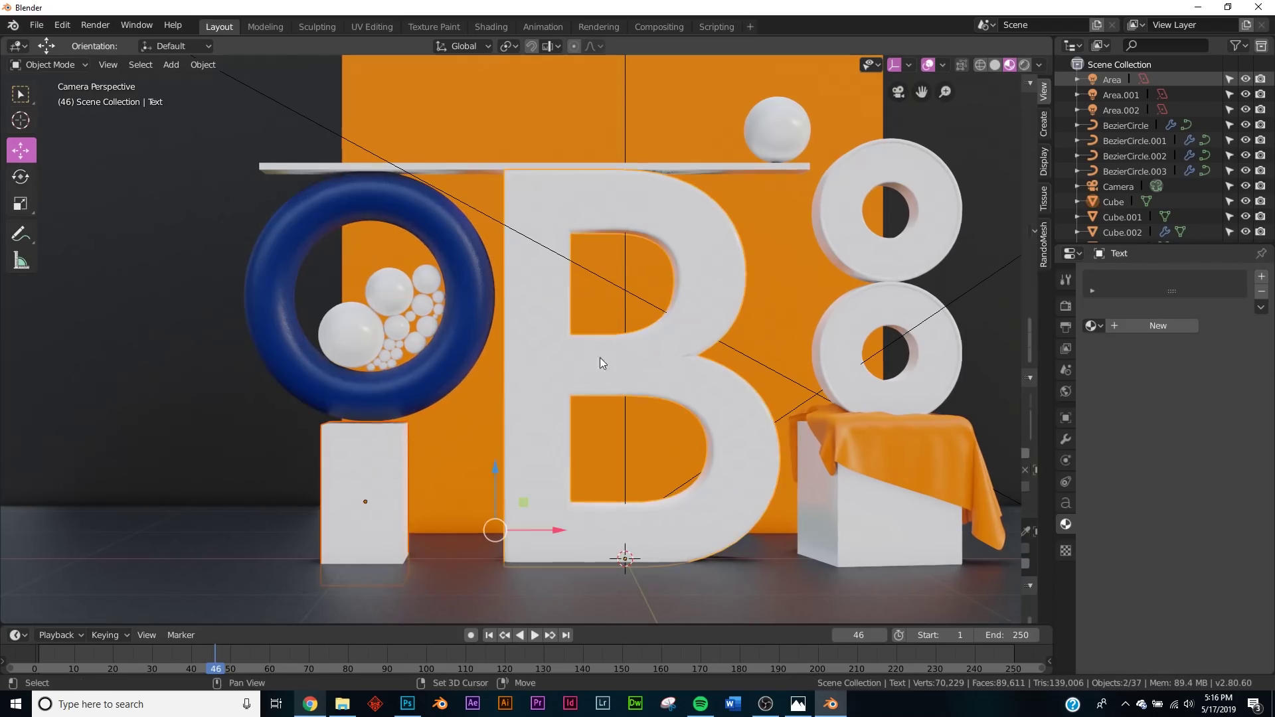
pyautogui.keyDown('shift'); pyautogui.click(778, 156); pyautogui.keyUp('shift')
pyautogui.keyDown('shift'); pyautogui.click(773, 167); pyautogui.keyUp('shift')
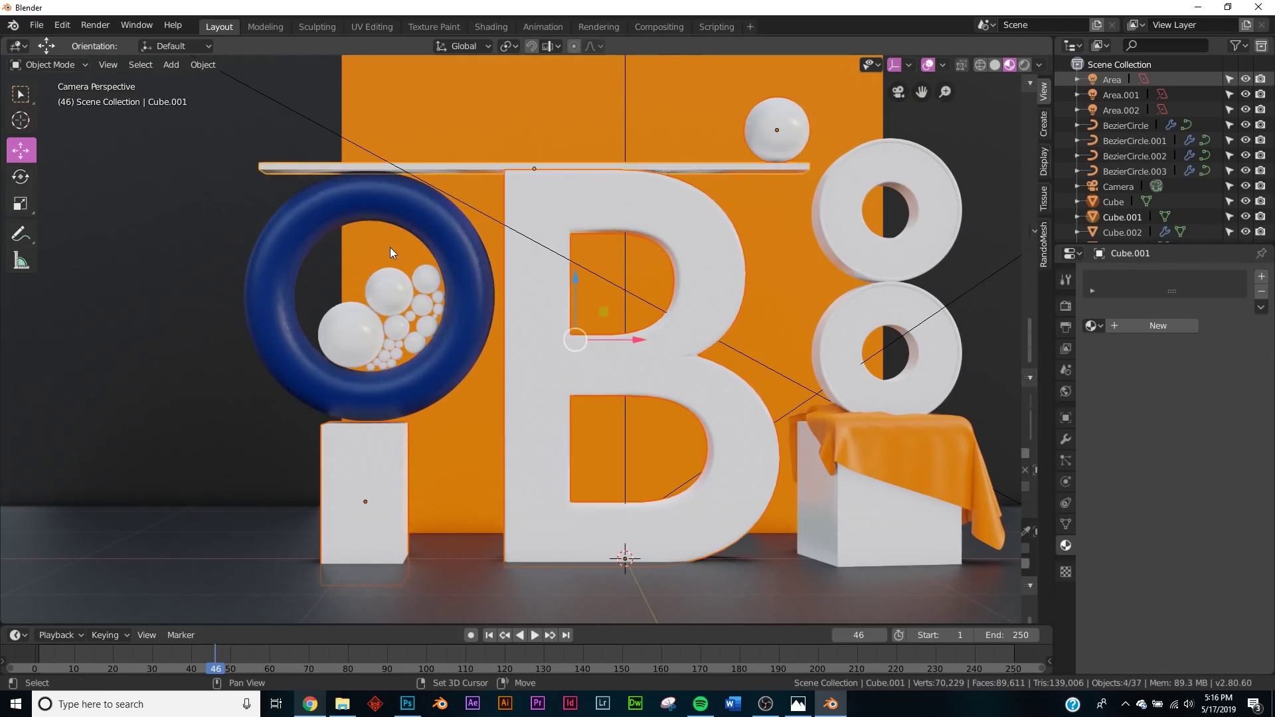
pyautogui.keyDown('shift'); pyautogui.click(393, 203); pyautogui.keyUp('shift')
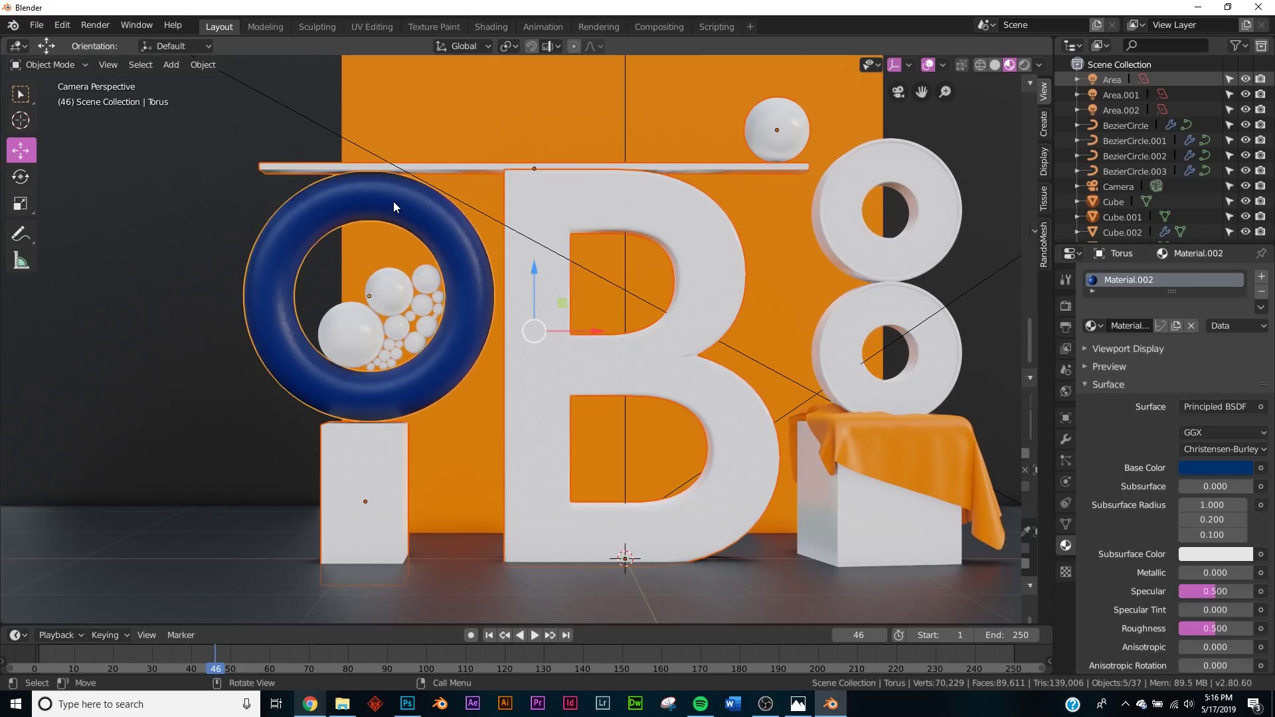
pyautogui.hotkey('ctrl', 'l')
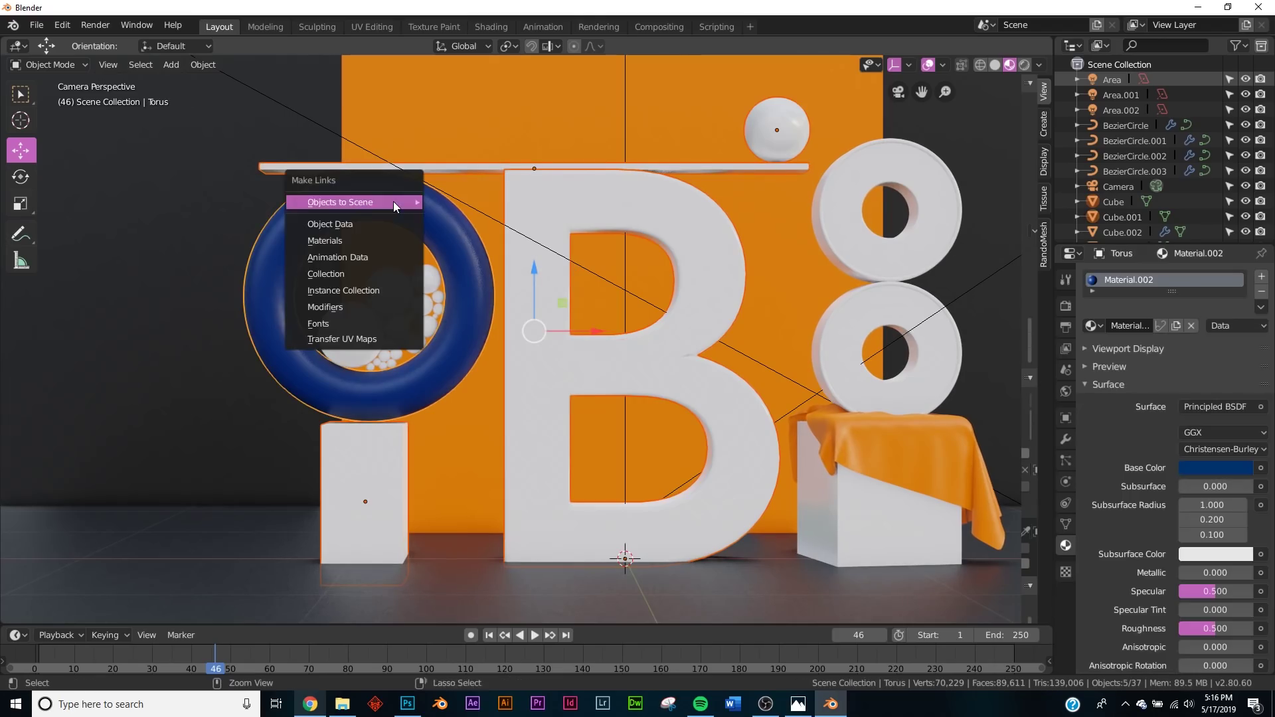
pyautogui.click(328, 240)
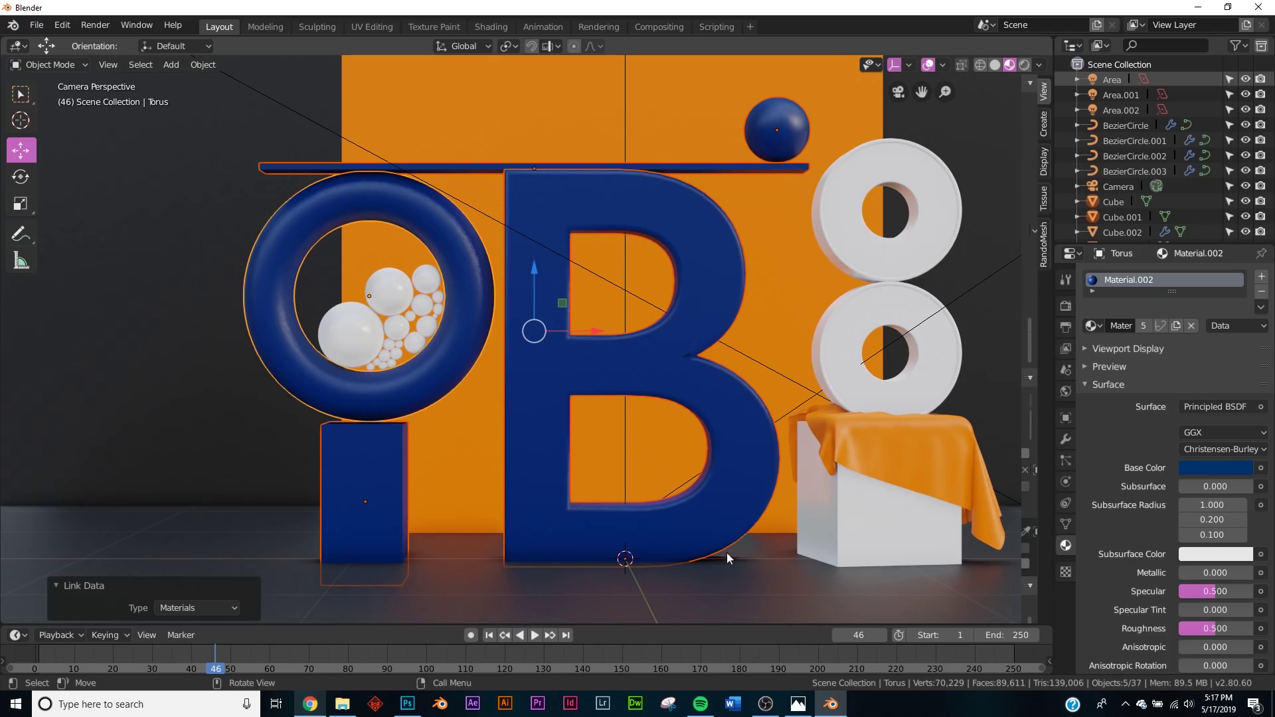
# Assign the blue Material.002 to the box under the orange cloth.
pyautogui.click(830, 500)
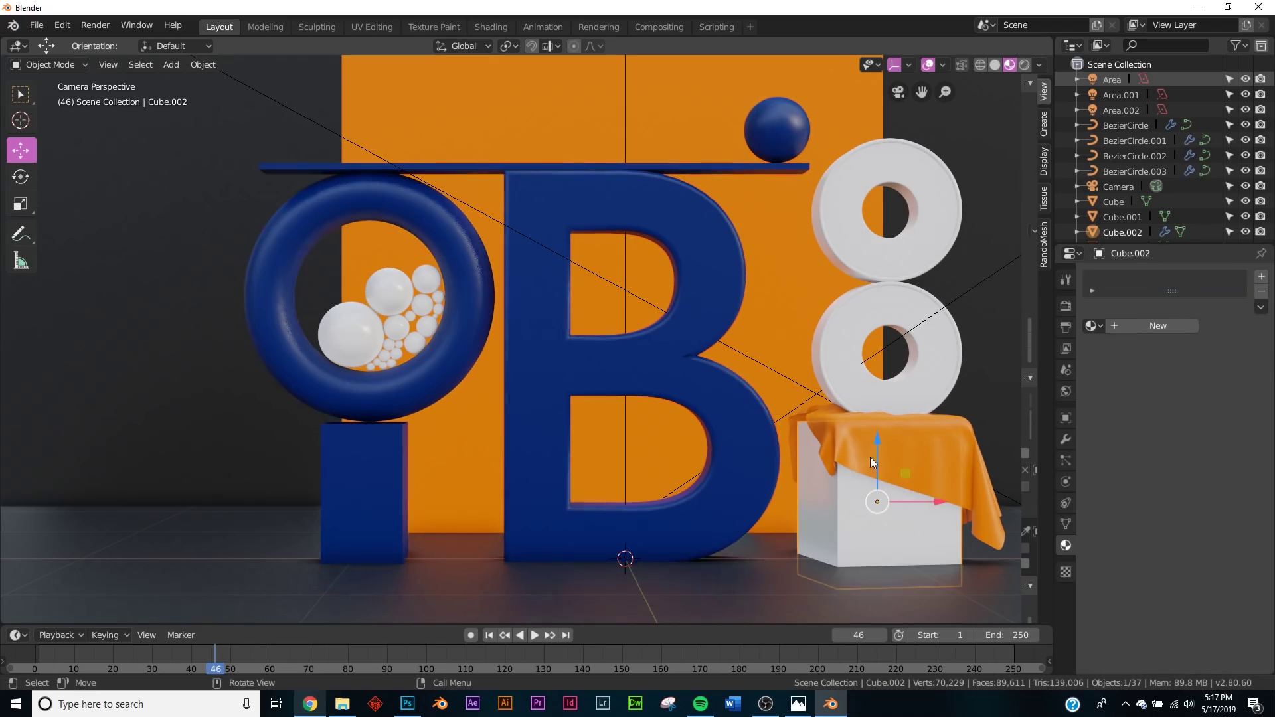
pyautogui.click(1090, 325)
pyautogui.click(1012, 377)
pyautogui.moveTo(652, 391); pyautogui.dragTo(609, 389, button='middle')
pyautogui.scroll(8, 584, 385)
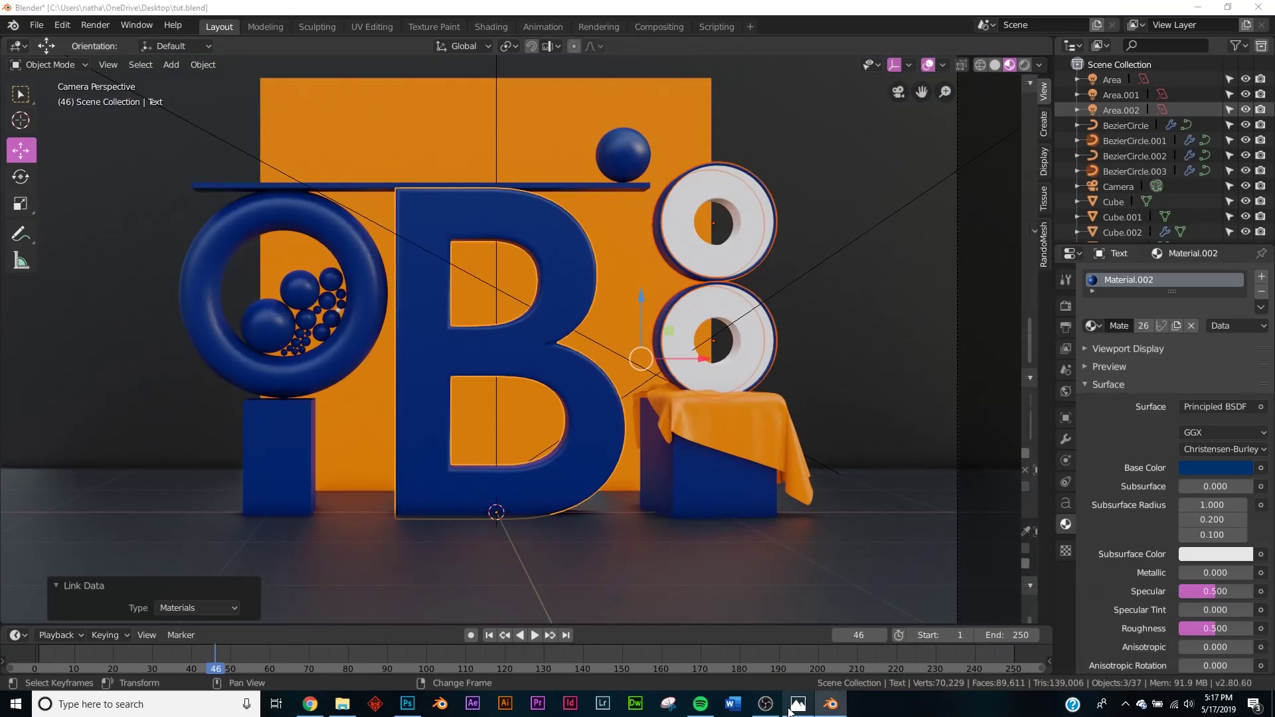
# Check the reference render in Photos, then set the upper small ring's white inner material to transmission 1.000 and roughness 0.272.
pyautogui.click(790, 709)
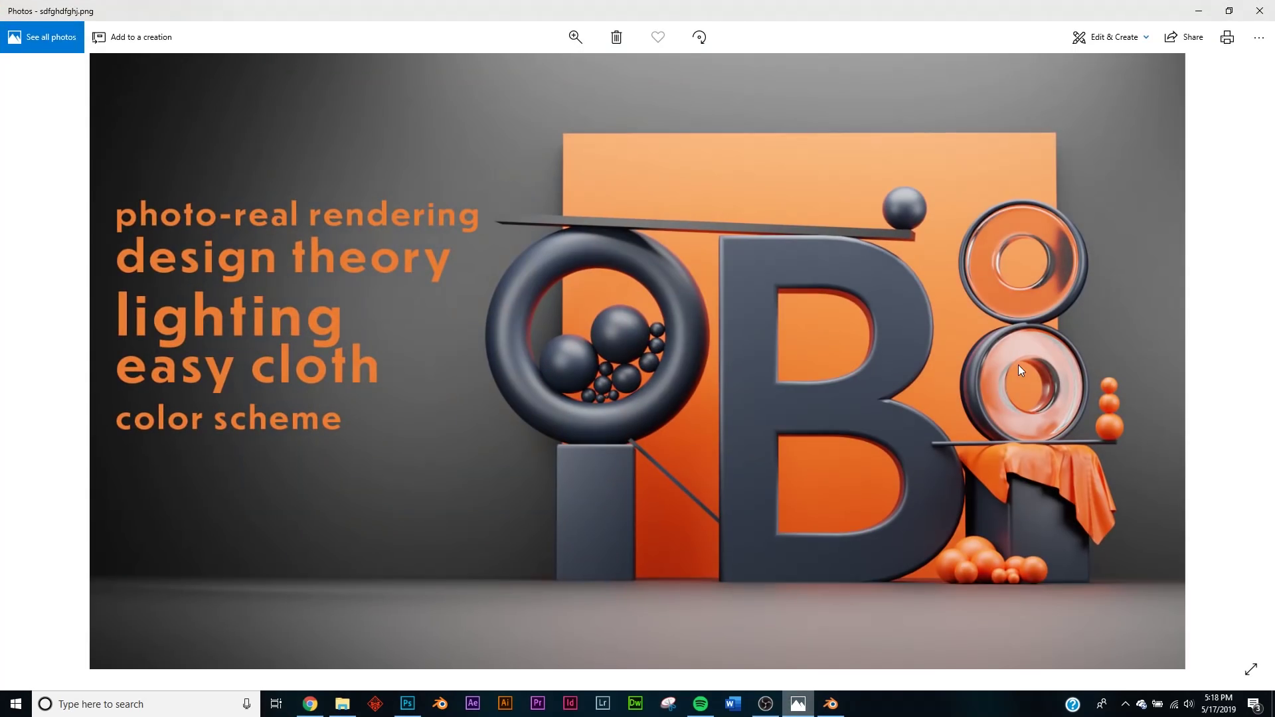
pyautogui.click(1202, 11)
pyautogui.click(757, 201)
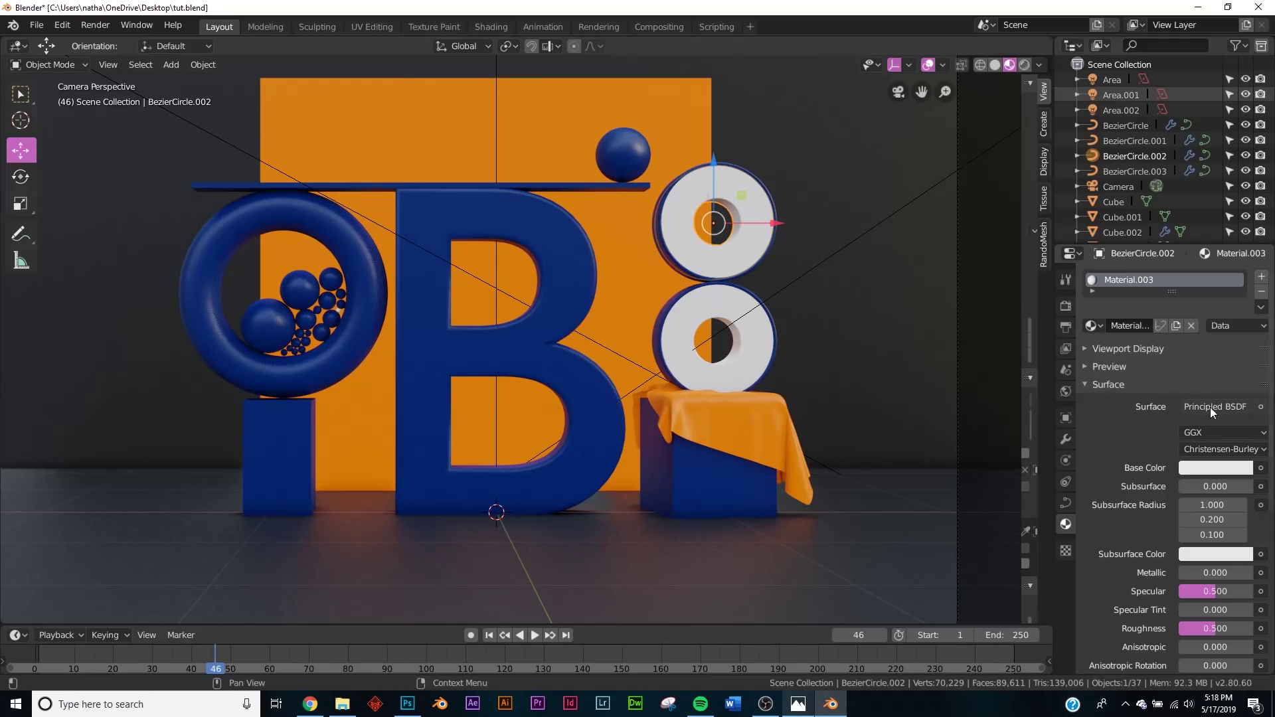
pyautogui.scroll(-5, 1184, 459)
pyautogui.scroll(-3, 1189, 464)
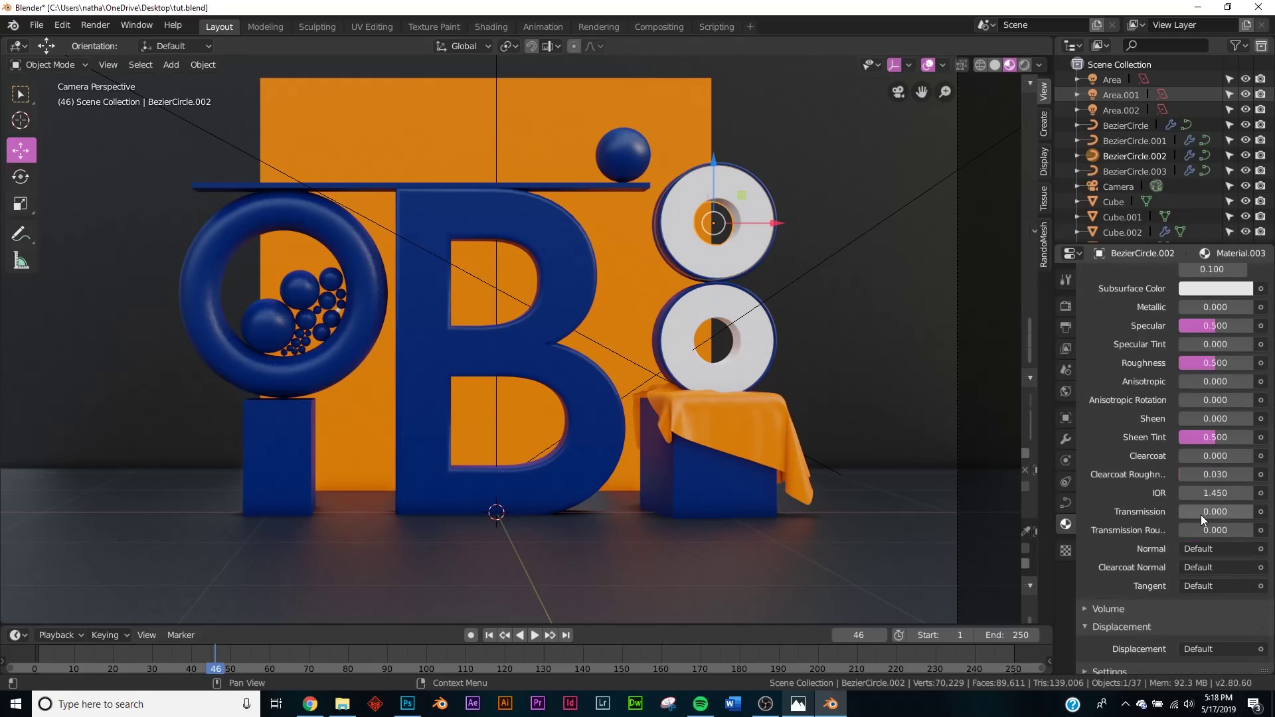
pyautogui.moveTo(1201, 516); pyautogui.dragTo(1252, 515)
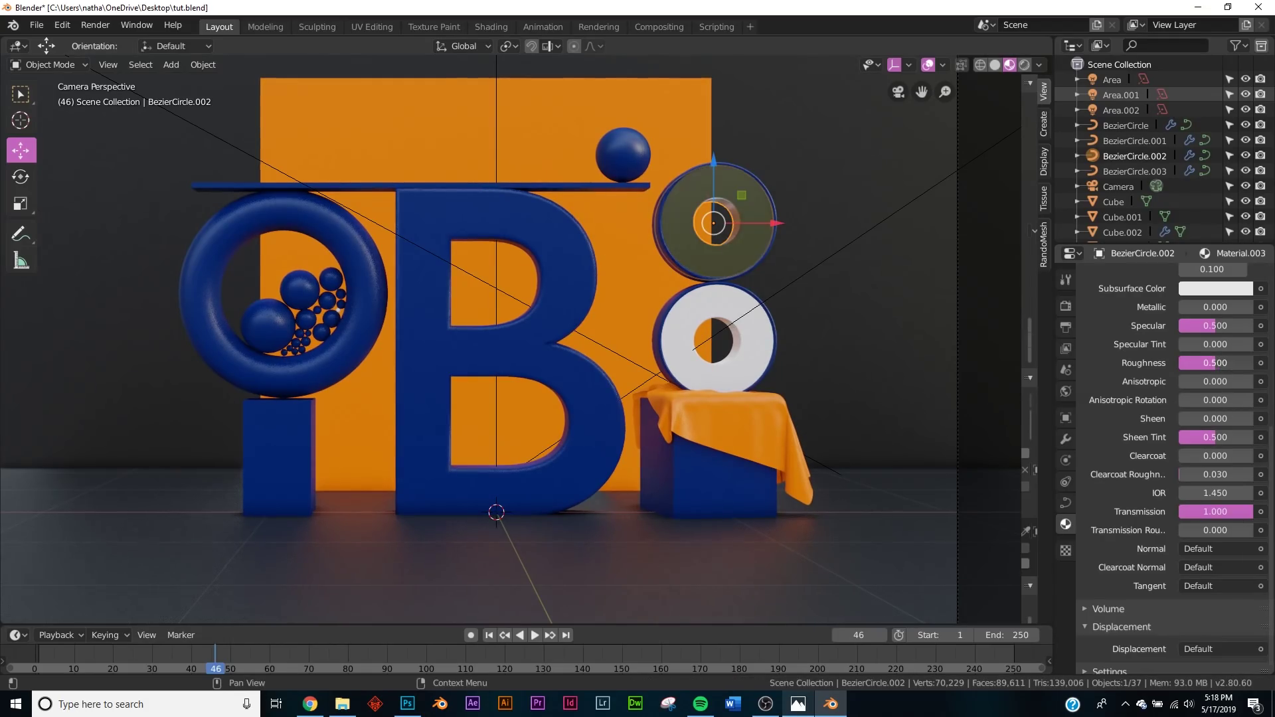
pyautogui.moveTo(1215, 362); pyautogui.dragTo(914, 365)
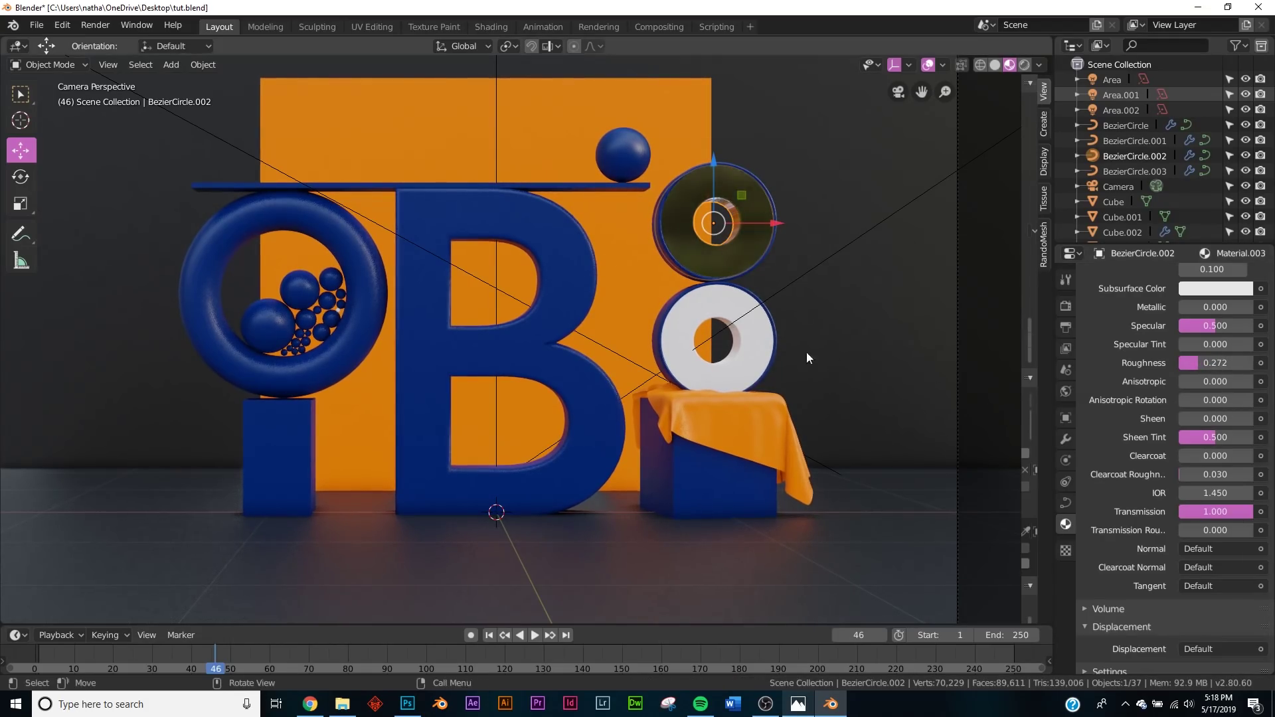
# Link the upper ring's transmissive material to the lower ring's white inner part and preview the scene in rendered shading.
pyautogui.click(757, 348)
pyautogui.keyDown('shift'); pyautogui.click(744, 202); pyautogui.keyUp('shift')
pyautogui.hotkey('ctrl', 'l')
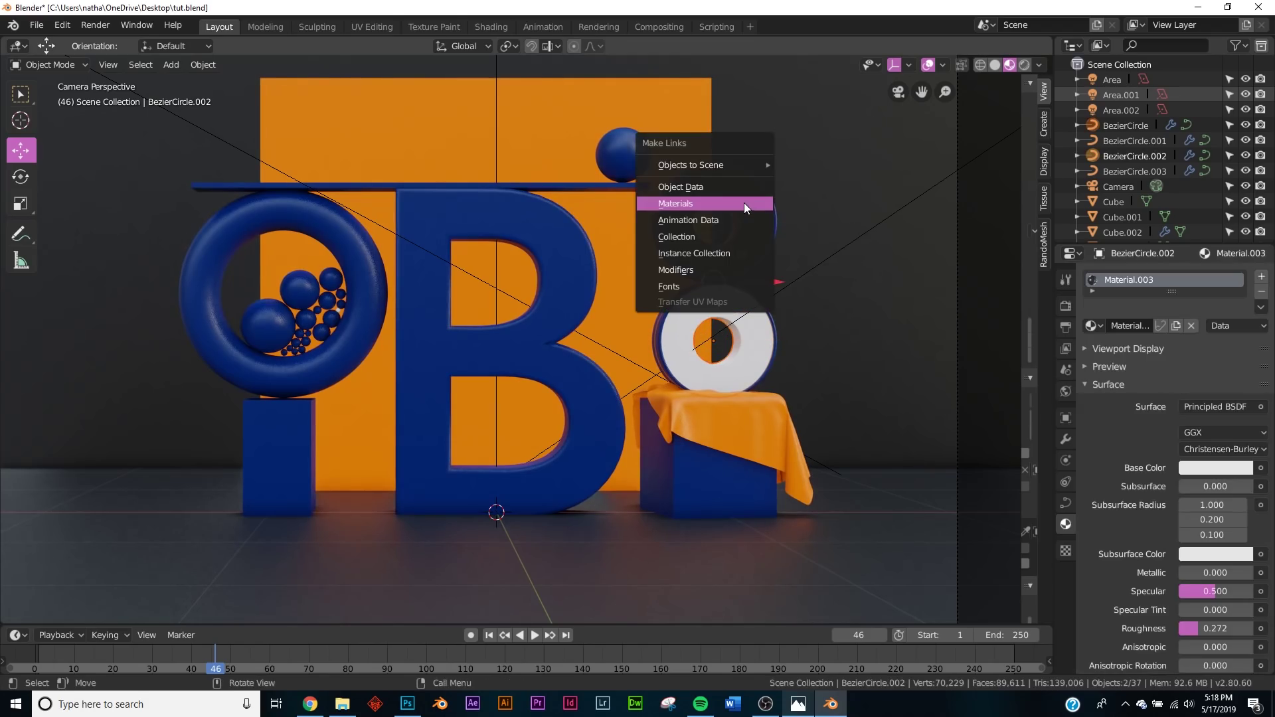
pyautogui.click(744, 202)
pyautogui.press('z')
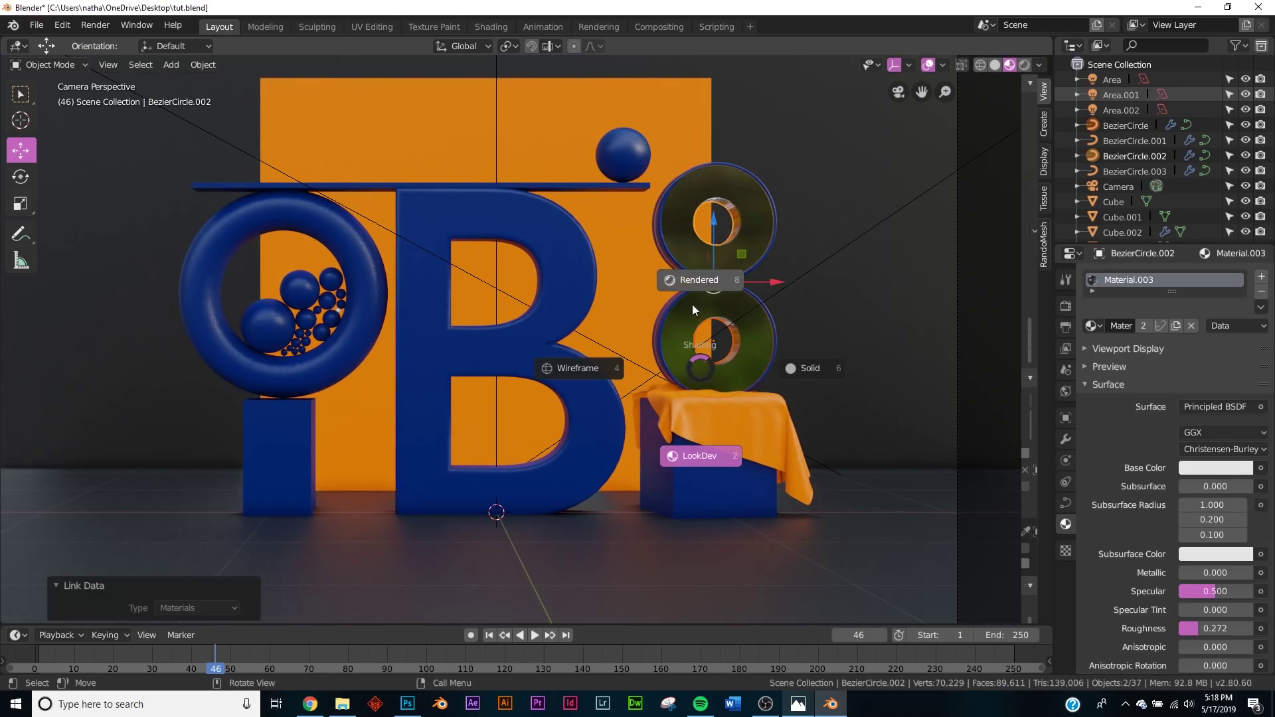
pyautogui.click(692, 310)
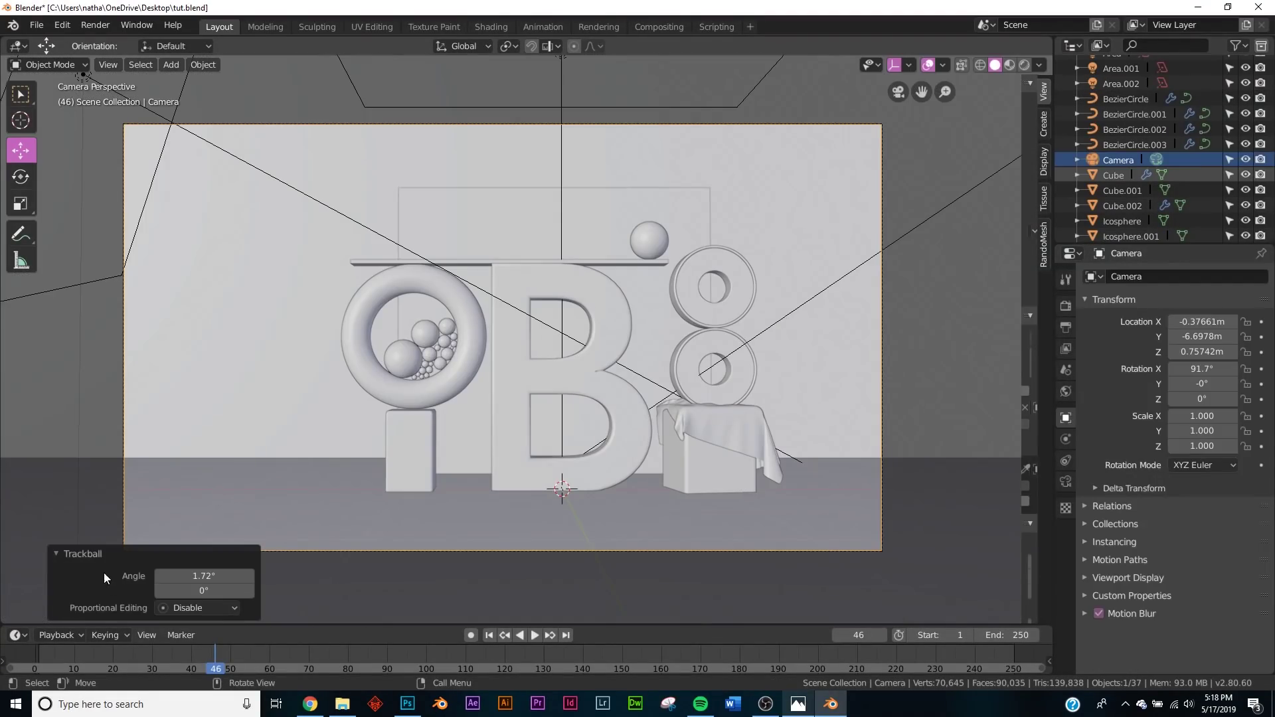
# Preview the camera framing in rendered shading, then return to solid shading.
pyautogui.click(87, 554)
pyautogui.scroll(1, 772, 502)
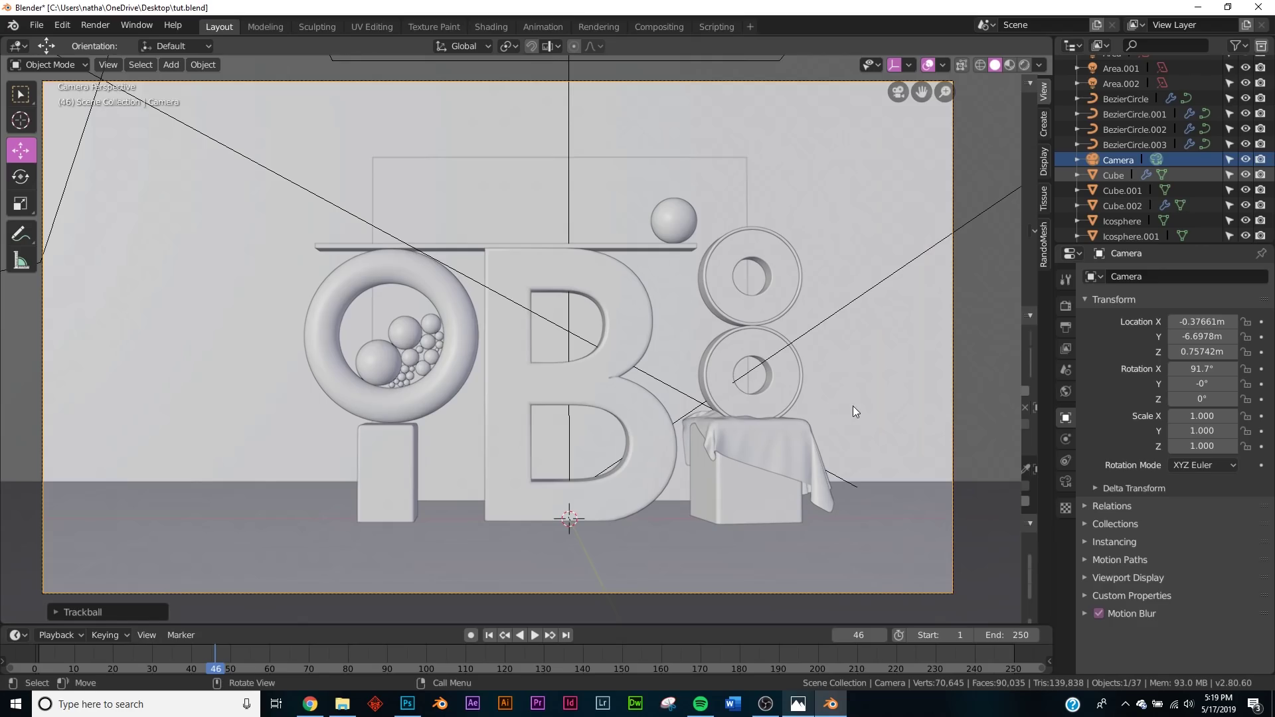
pyautogui.press('z')
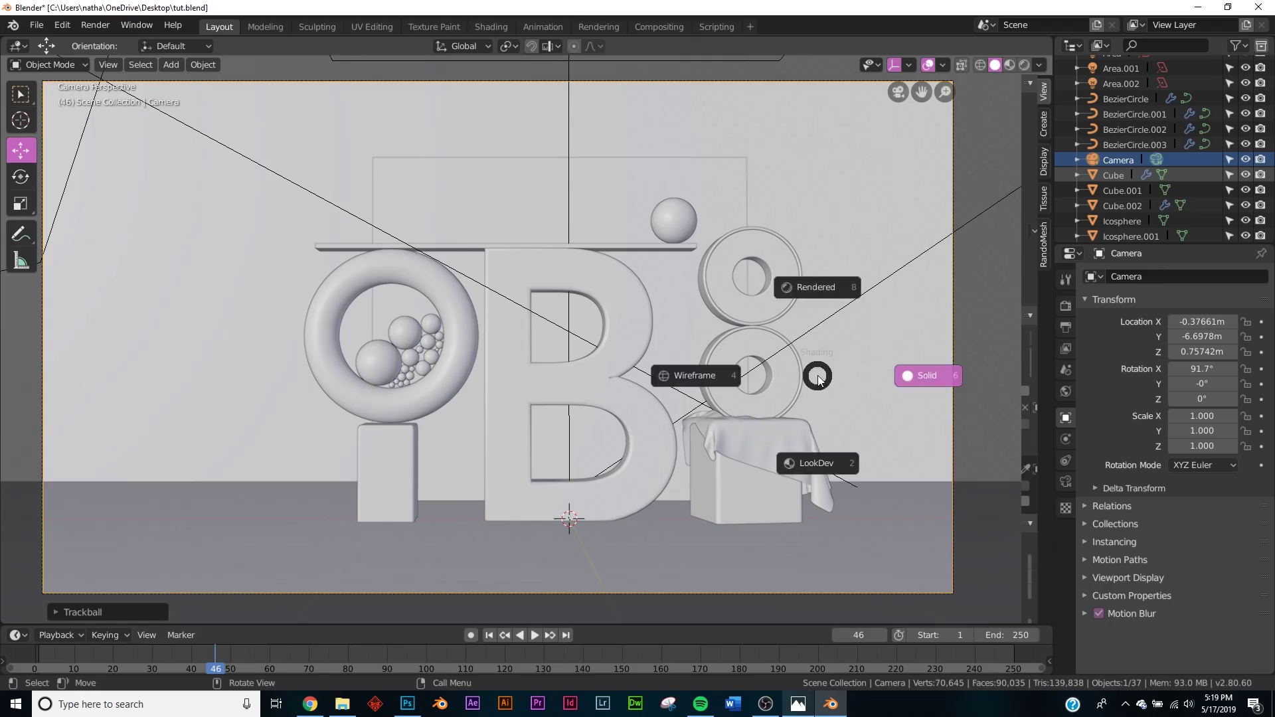
pyautogui.click(889, 372)
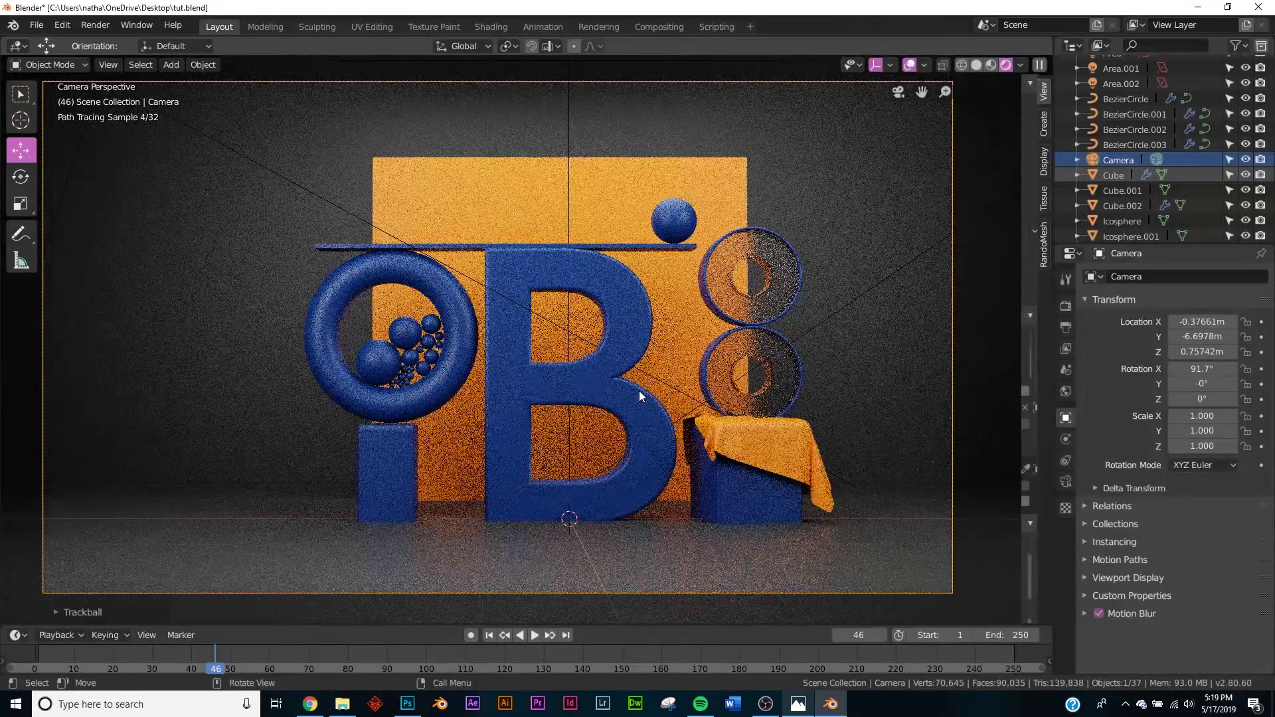
pyautogui.press('z')
pyautogui.click(771, 312)
# Leave the camera view and edit the emission strength of the overhead area light.
pyautogui.press('KP_0')
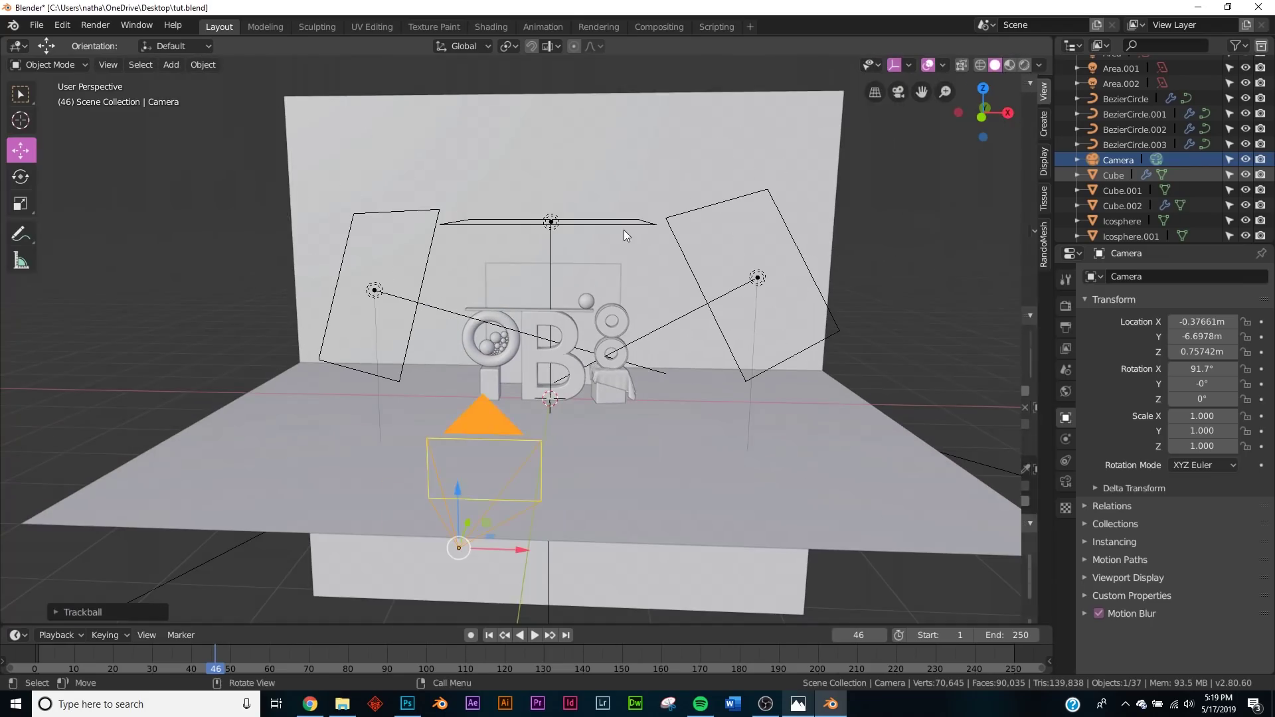
pyautogui.click(624, 229)
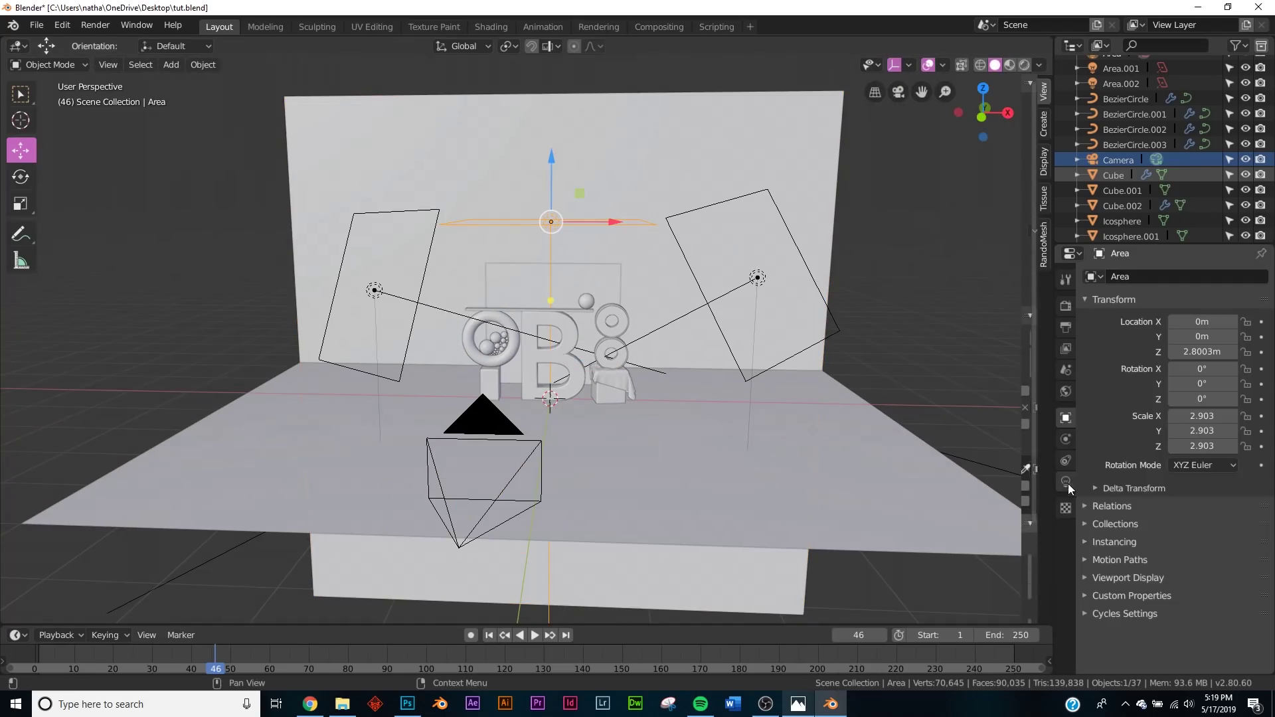
pyautogui.click(1066, 483)
pyautogui.click(1226, 546)
pyautogui.press('Return')
# Set the emission strength of both side area lights, Area.001 and Area.002, to 200.
pyautogui.click(763, 280)
pyautogui.click(1214, 546)
pyautogui.write('200')
pyautogui.press('Return')
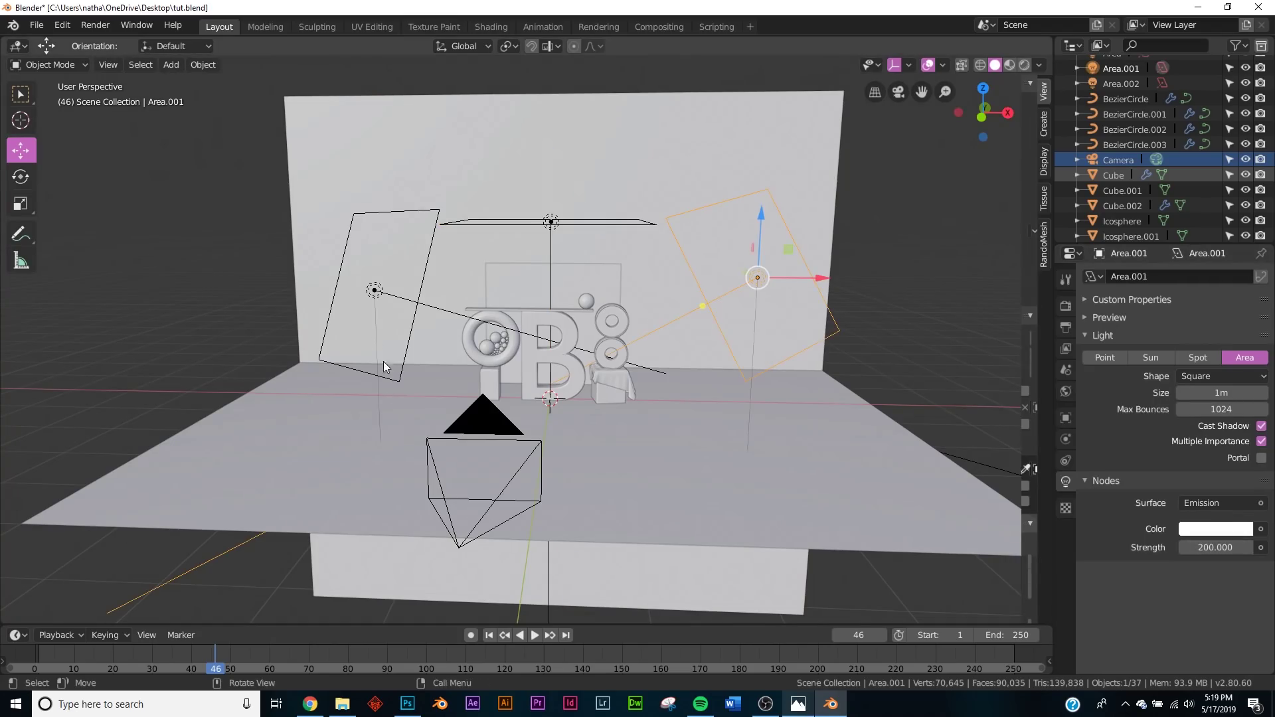
pyautogui.click(375, 291)
pyautogui.click(1222, 551)
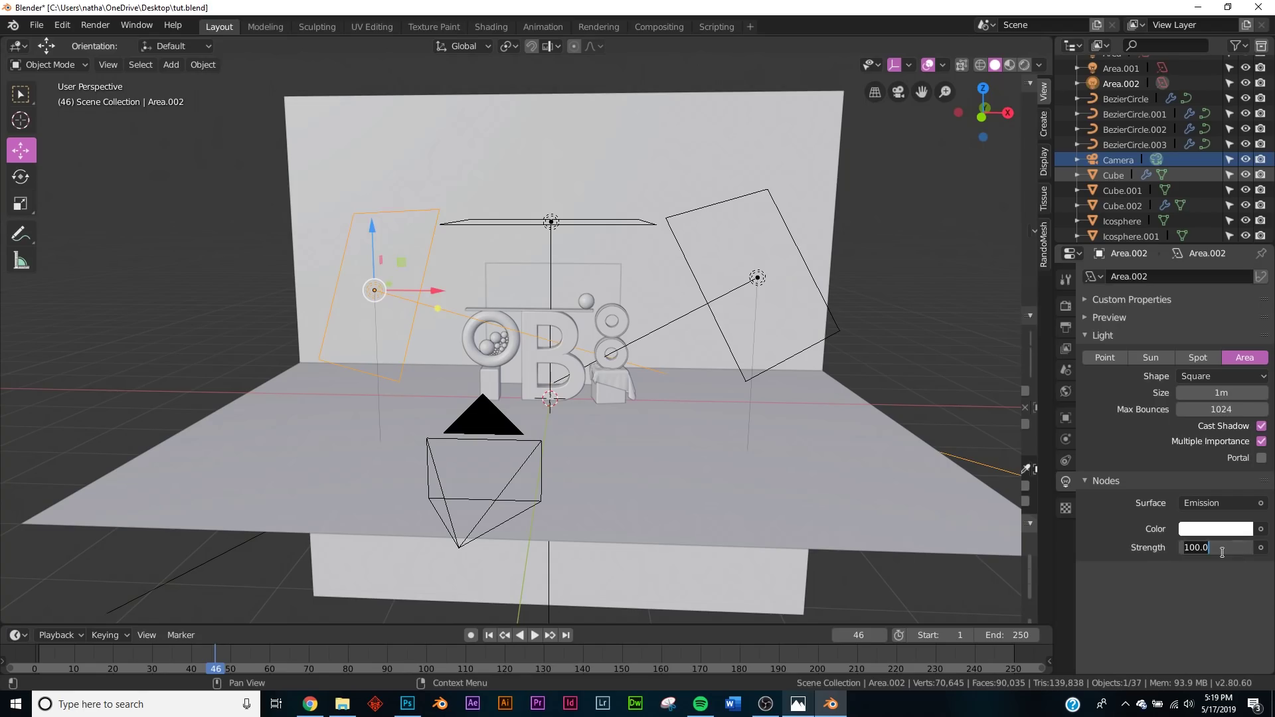
pyautogui.write('200')
pyautogui.press('Return')
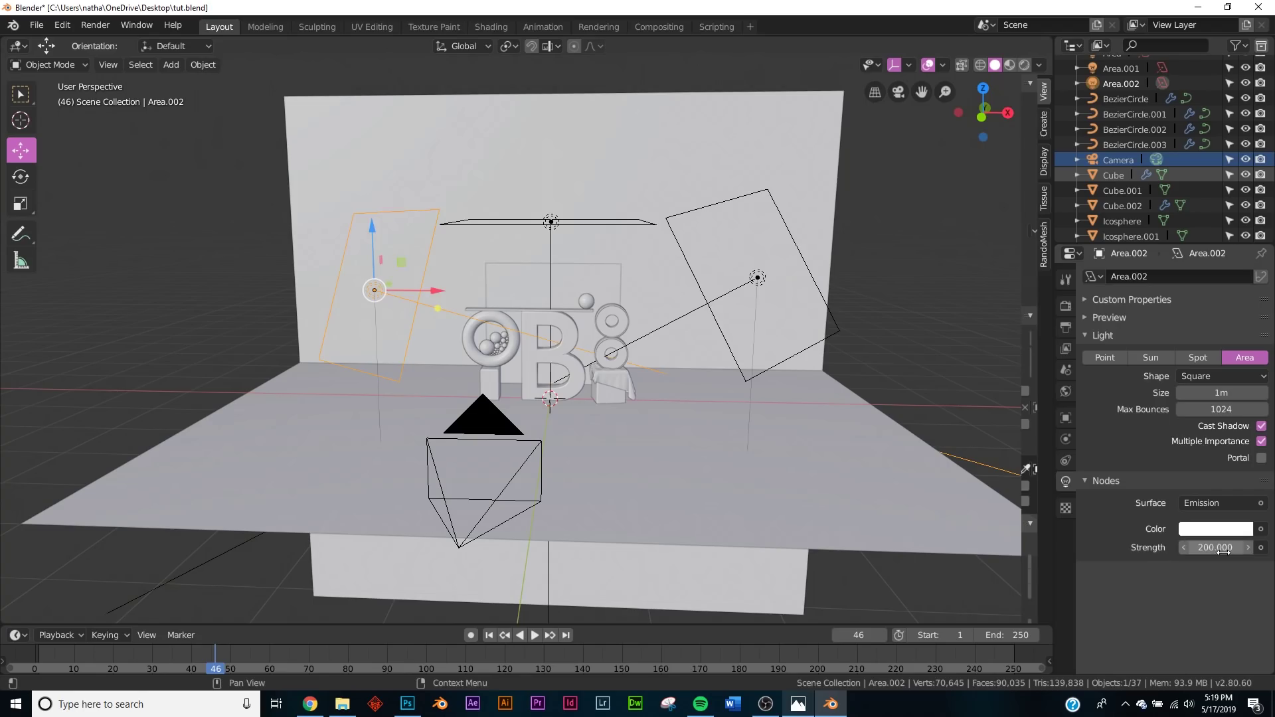
# Preview the changed lighting through the camera in rendered shading.
pyautogui.scroll(1, 967, 290)
pyautogui.press('KP_0')
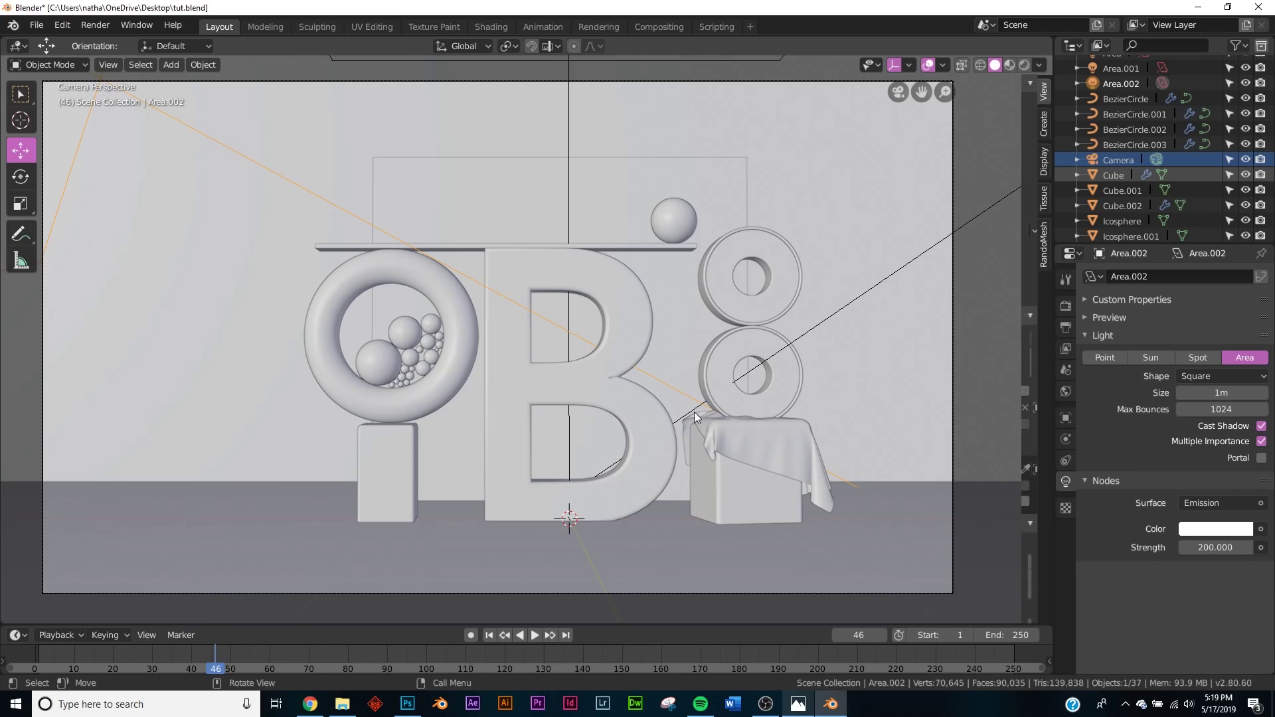
pyautogui.press('z')
pyautogui.click(714, 313)
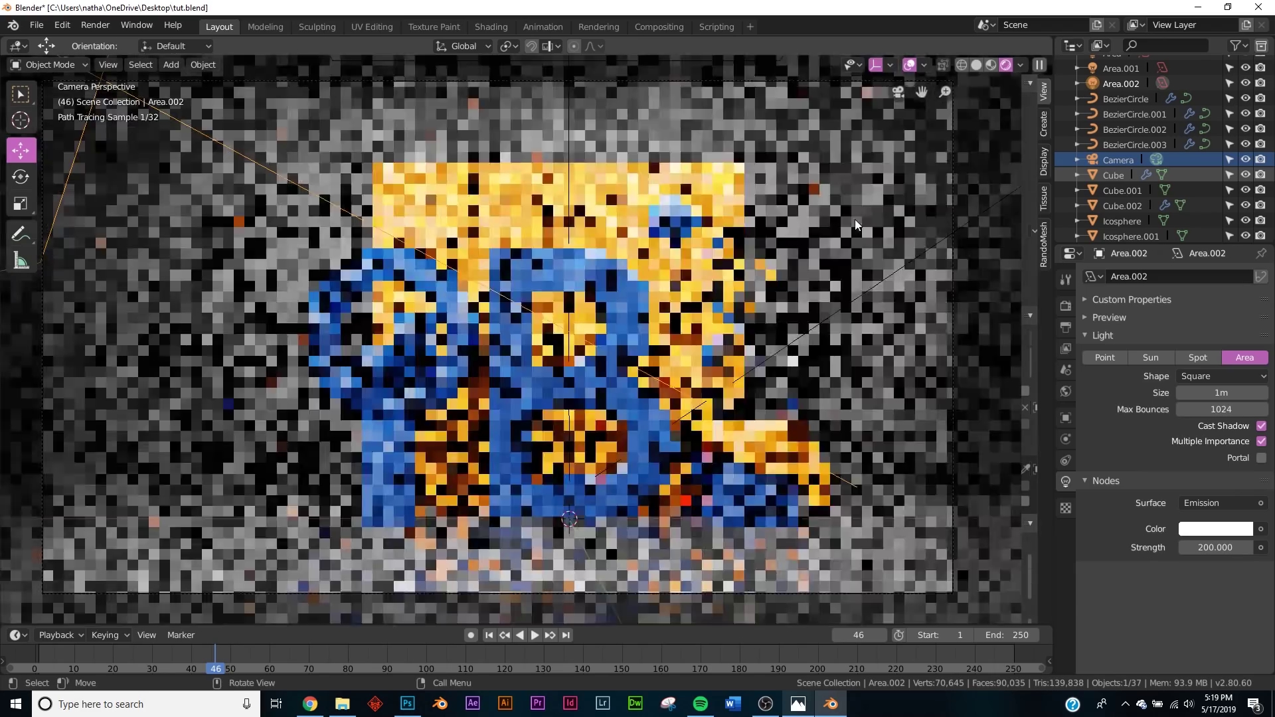
# Replace the letter B's material with a new one, set its Metallic to 1.0 and preview it in rendered shading.
pyautogui.click(855, 219)
pyautogui.press('z')
pyautogui.click(628, 291)
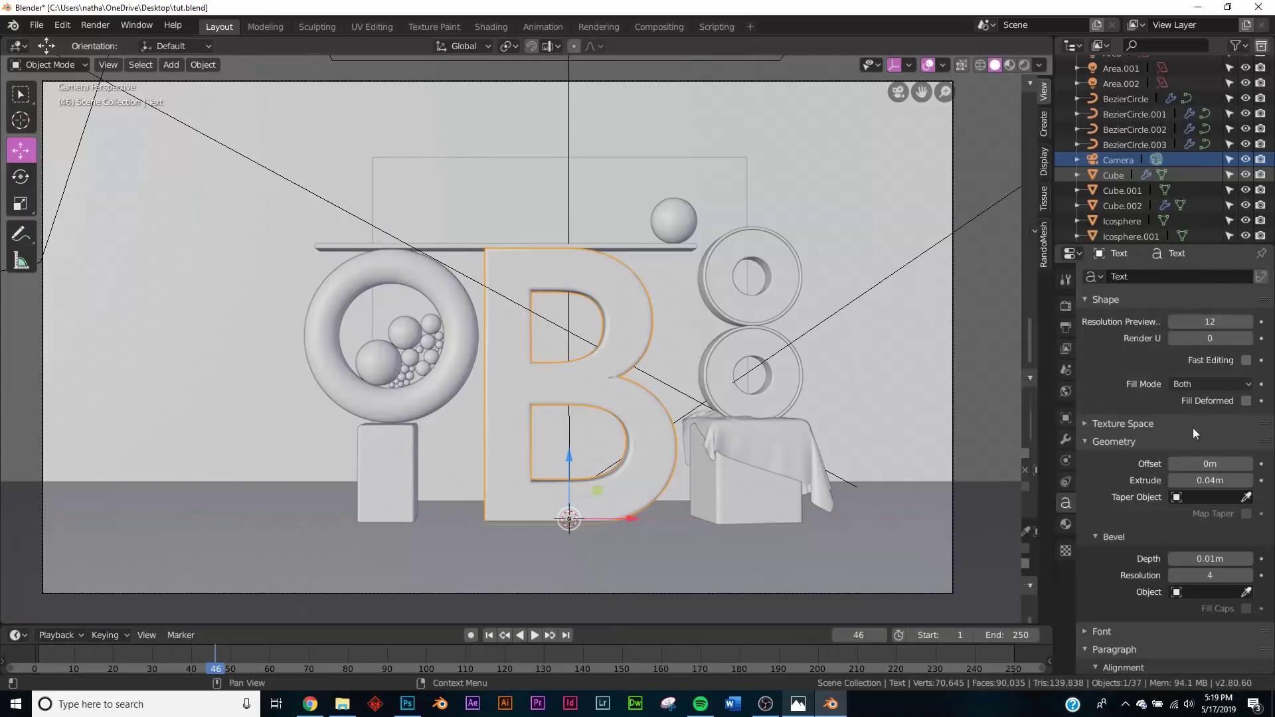
pyautogui.click(1066, 524)
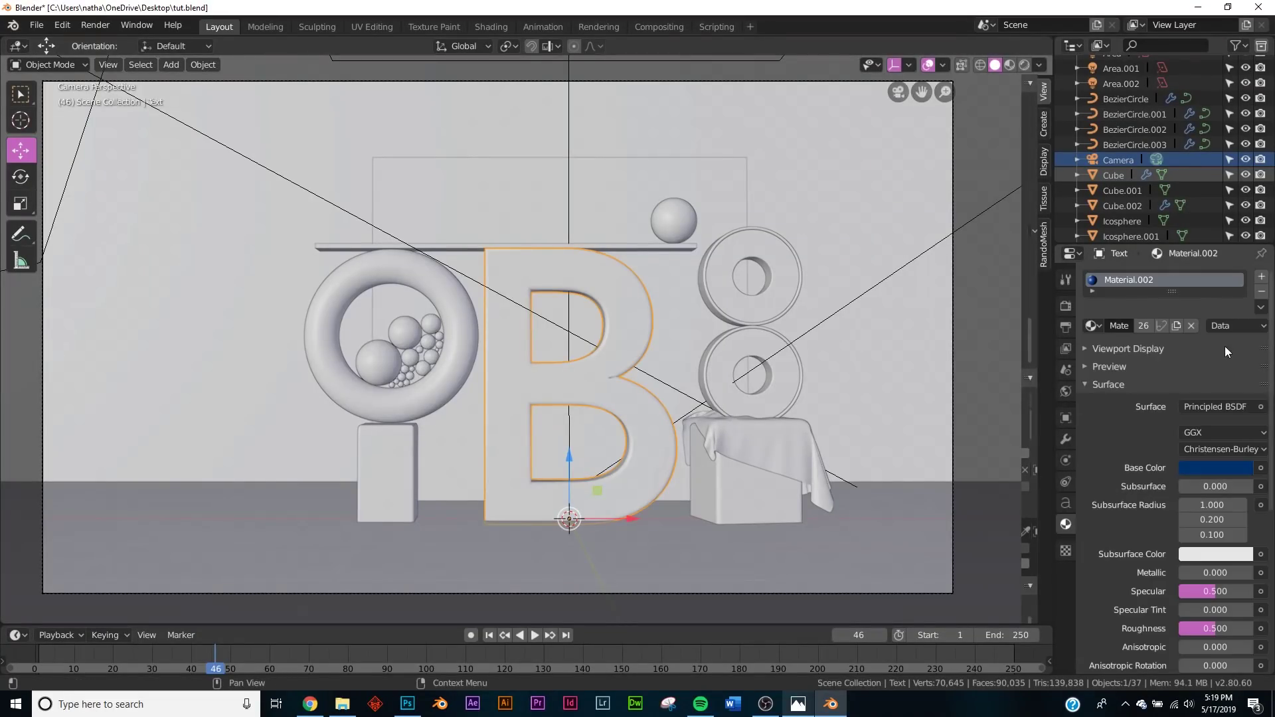
pyautogui.click(1262, 292)
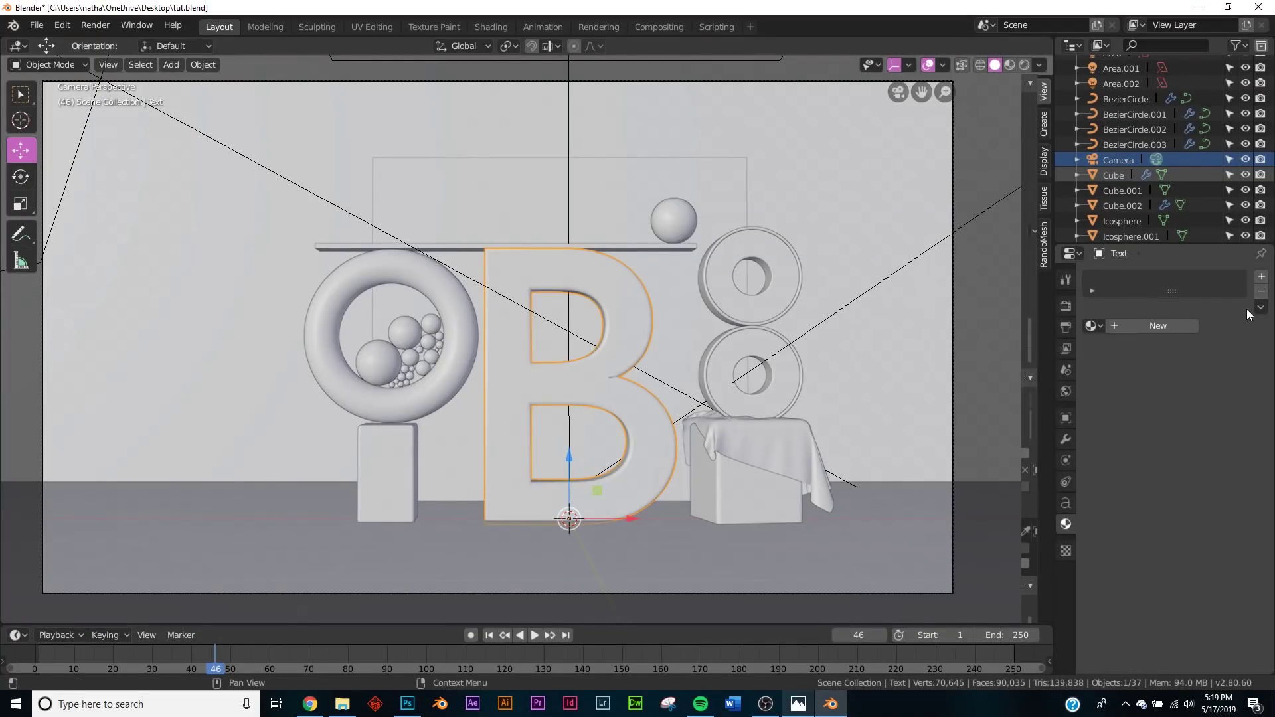
pyautogui.click(1158, 325)
pyautogui.moveTo(1210, 573); pyautogui.dragTo(1253, 572)
pyautogui.press('z')
pyautogui.click(771, 315)
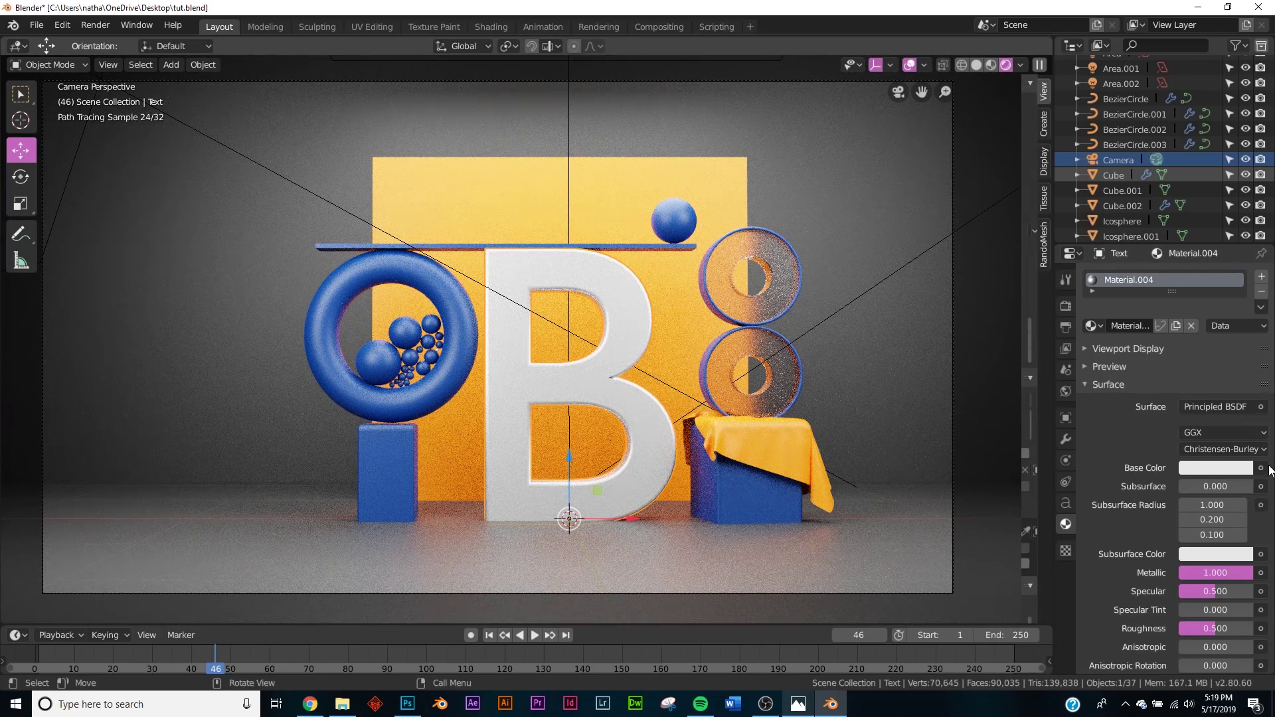
# Darken the letter B's metallic base color to mid grey and set its roughness to 0.228.
pyautogui.click(1239, 467)
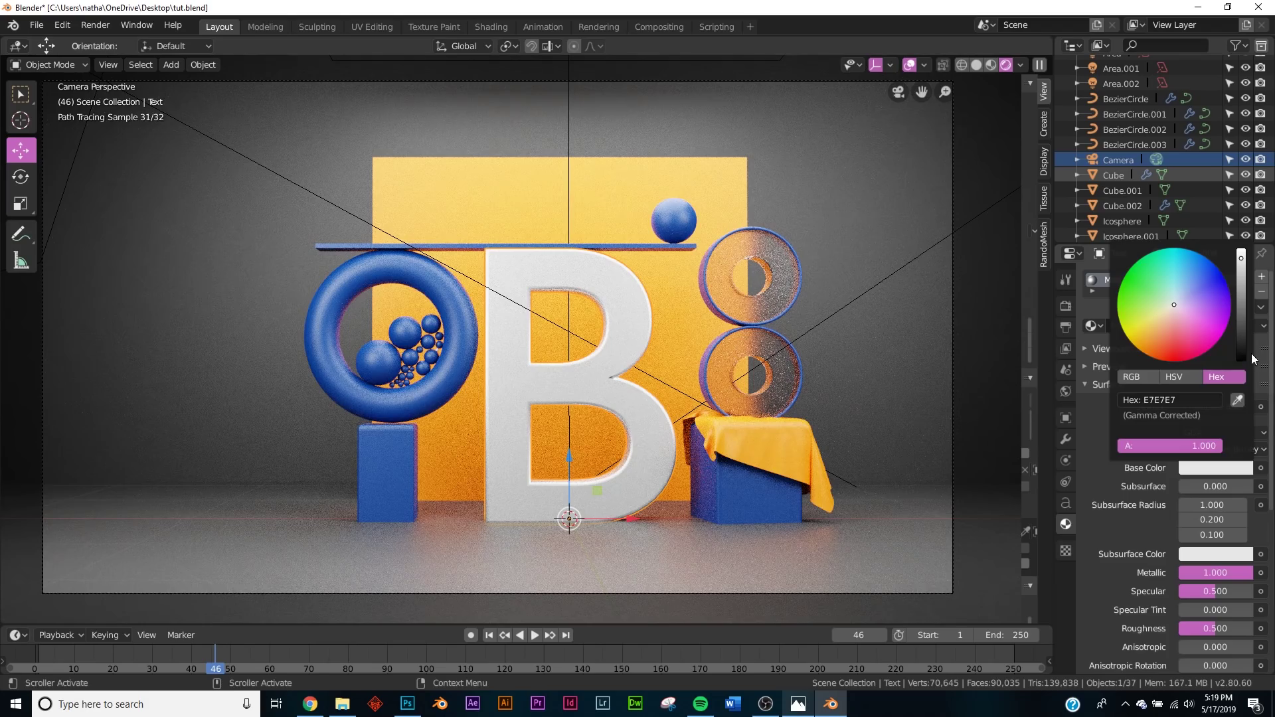
pyautogui.click(1241, 302)
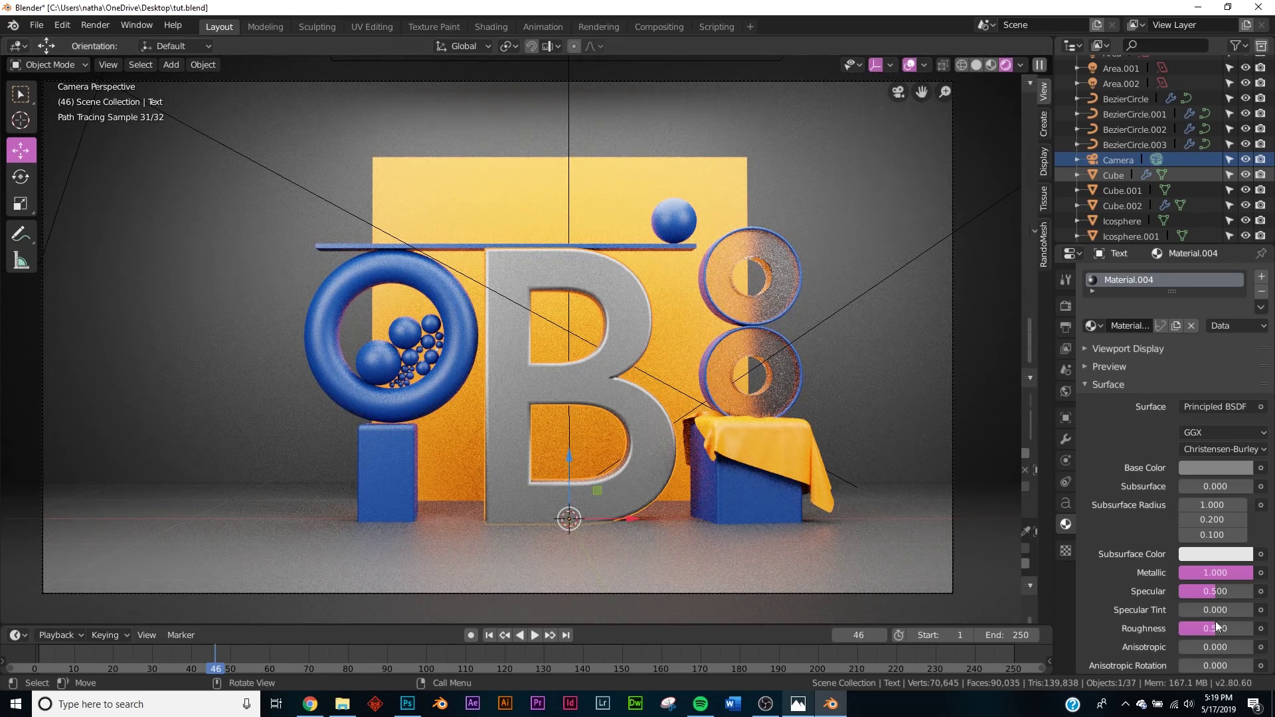
pyautogui.moveTo(1216, 627); pyautogui.dragTo(1195, 627)
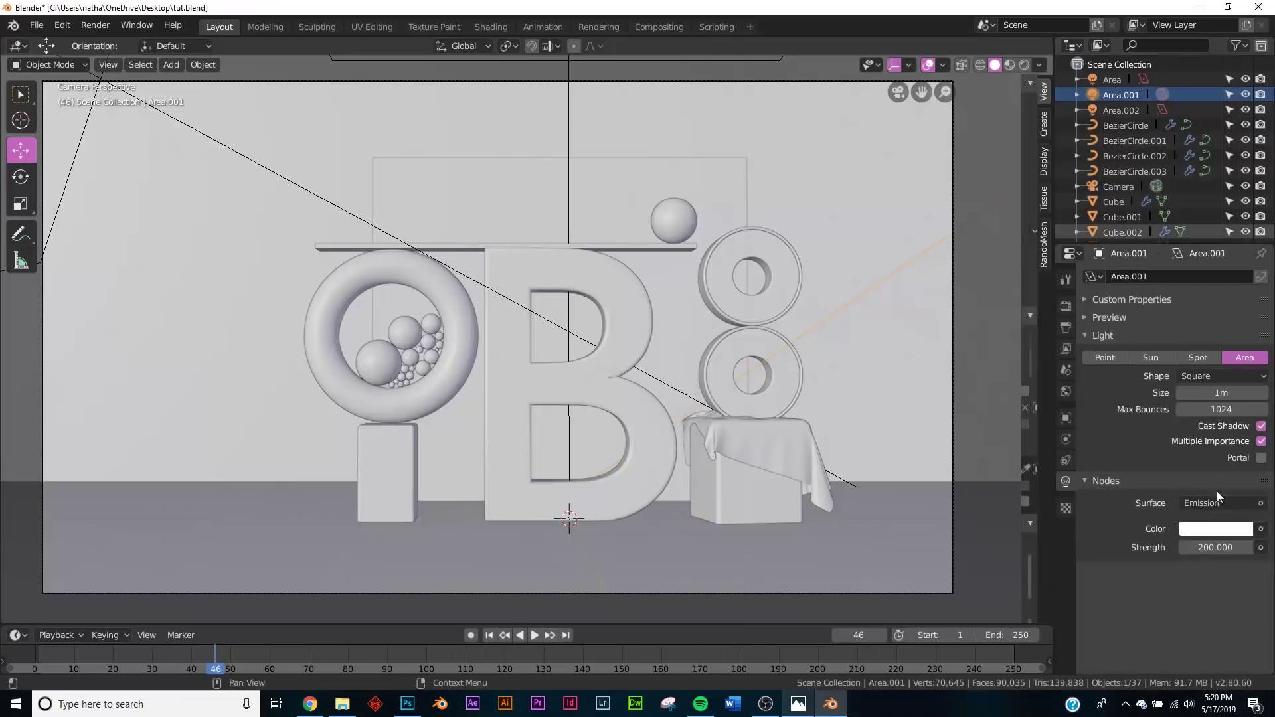
# Set the emission strength of the side area light Area.001 to 100 and preview it in rendered shading.
pyautogui.click(1204, 546)
pyautogui.write('200.0')
pyautogui.write('100')
pyautogui.press('Return')
pyautogui.press('z')
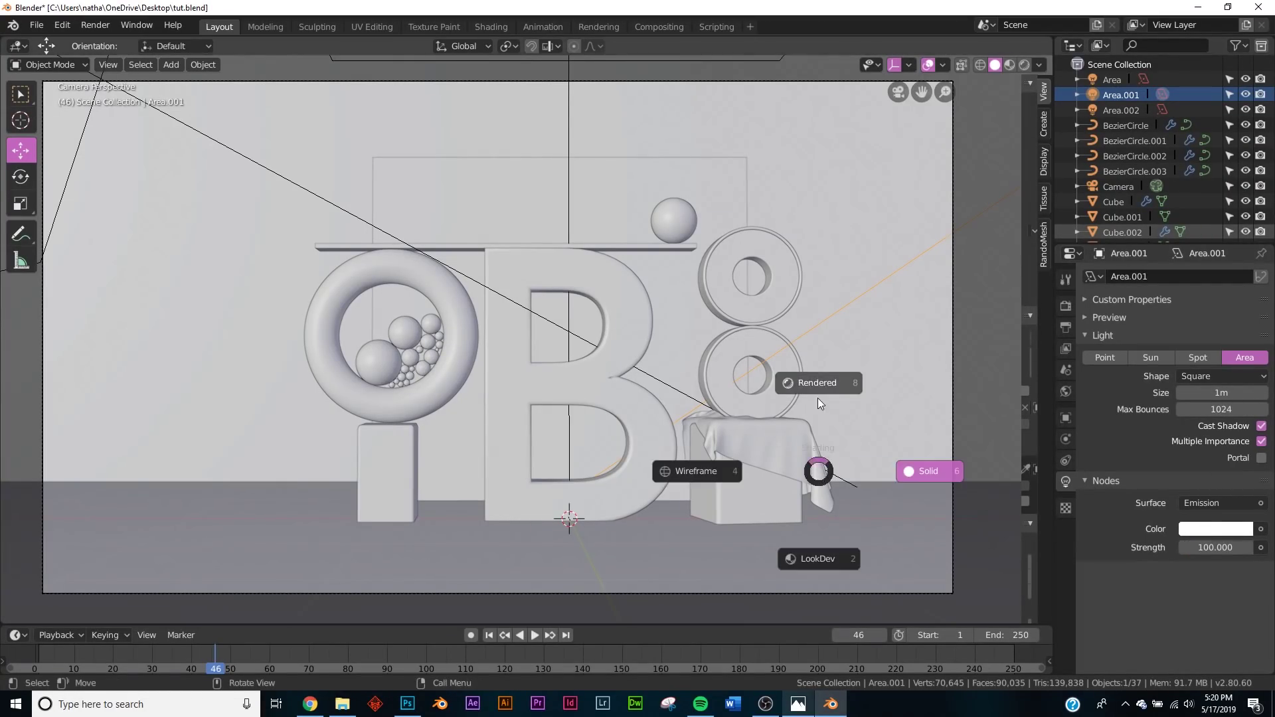
pyautogui.click(820, 392)
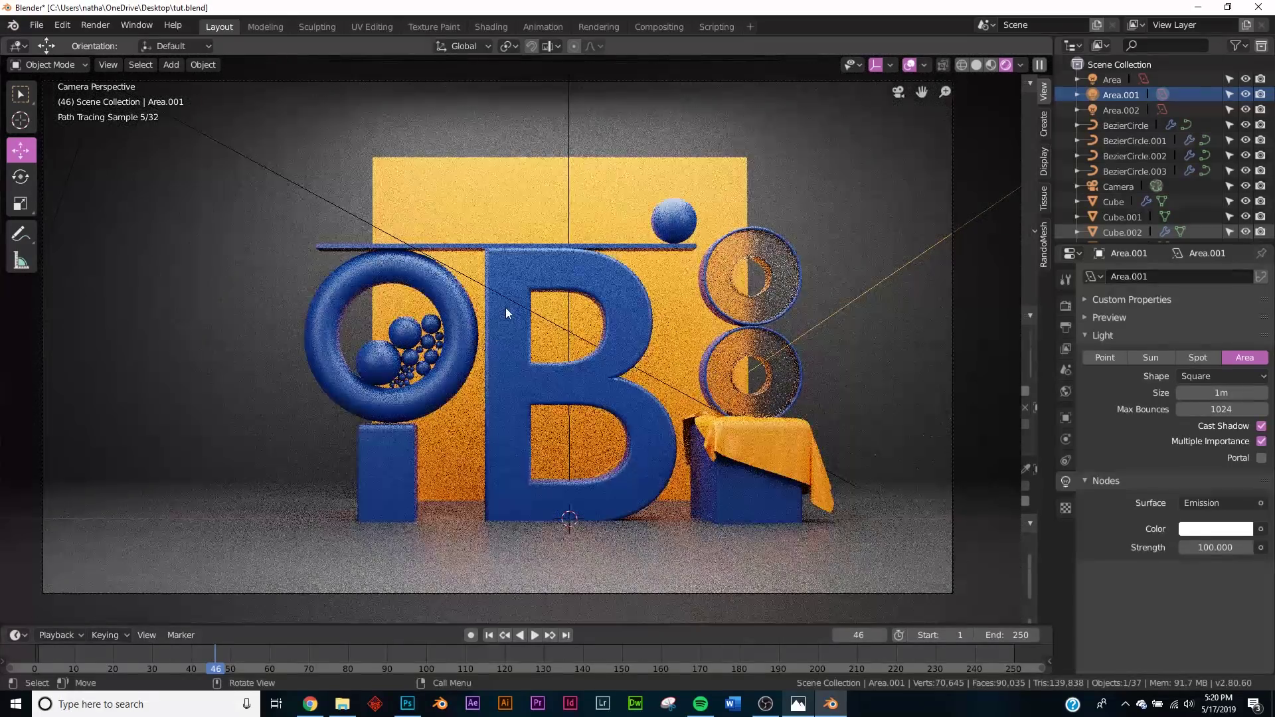
# Set the roughness of the lower ring's glass material to 0.132, then return to solid shading.
pyautogui.click(794, 368)
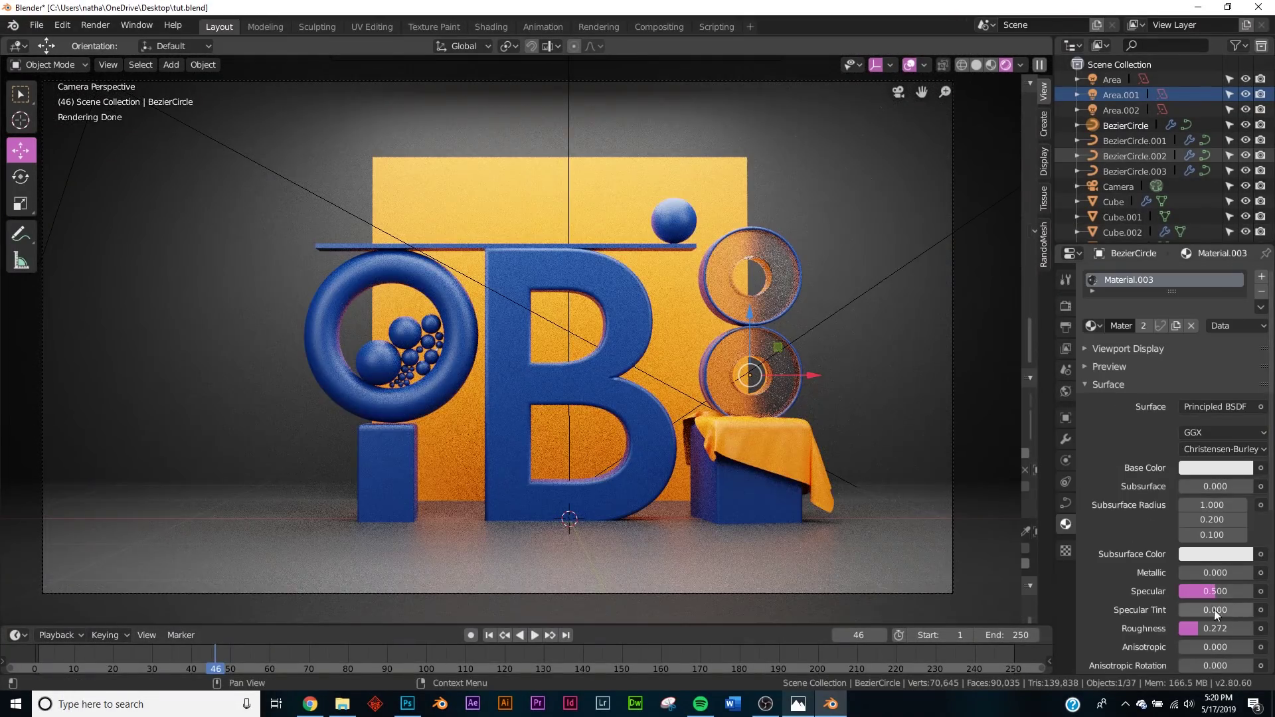
pyautogui.moveTo(1212, 628); pyautogui.dragTo(1182, 628)
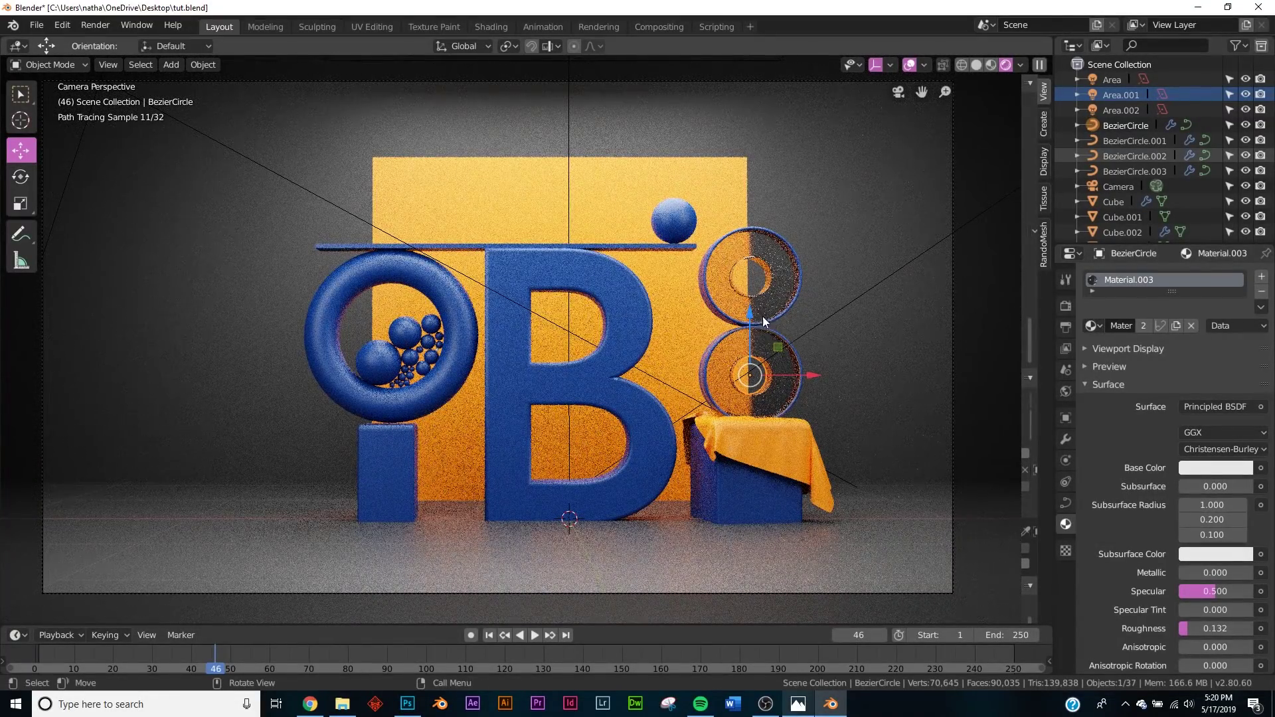
pyautogui.press('z')
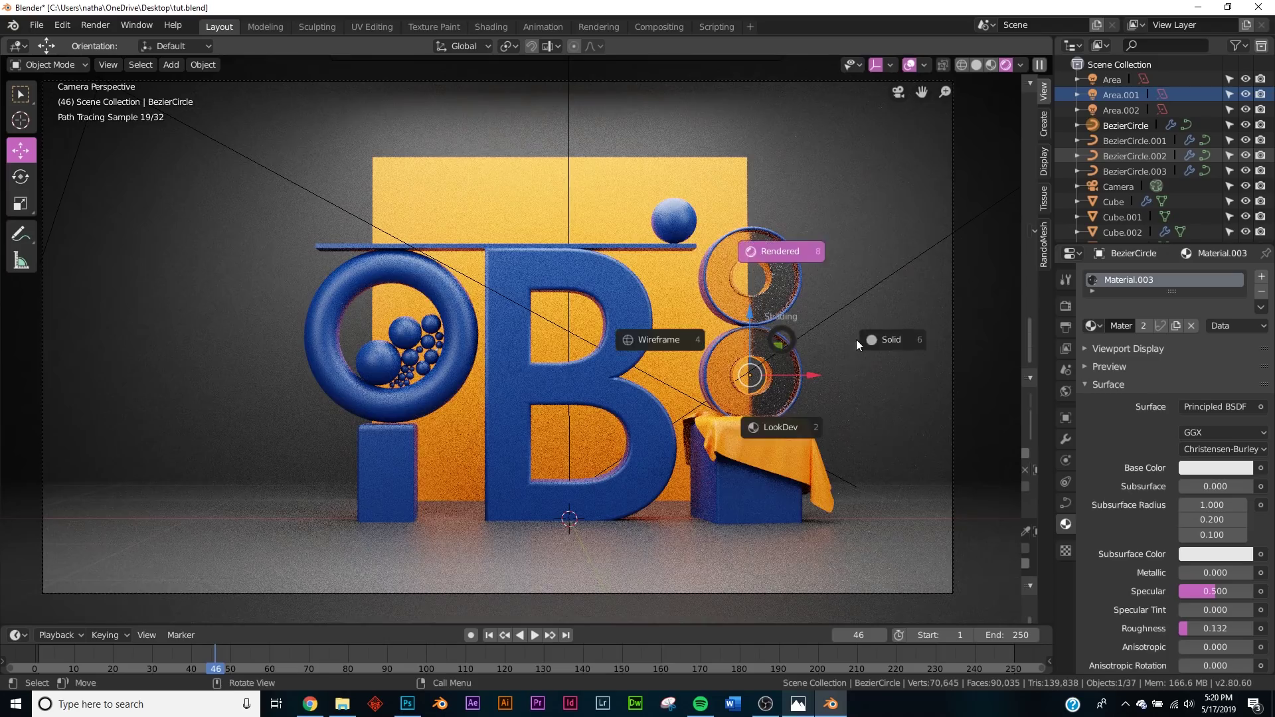
pyautogui.click(876, 337)
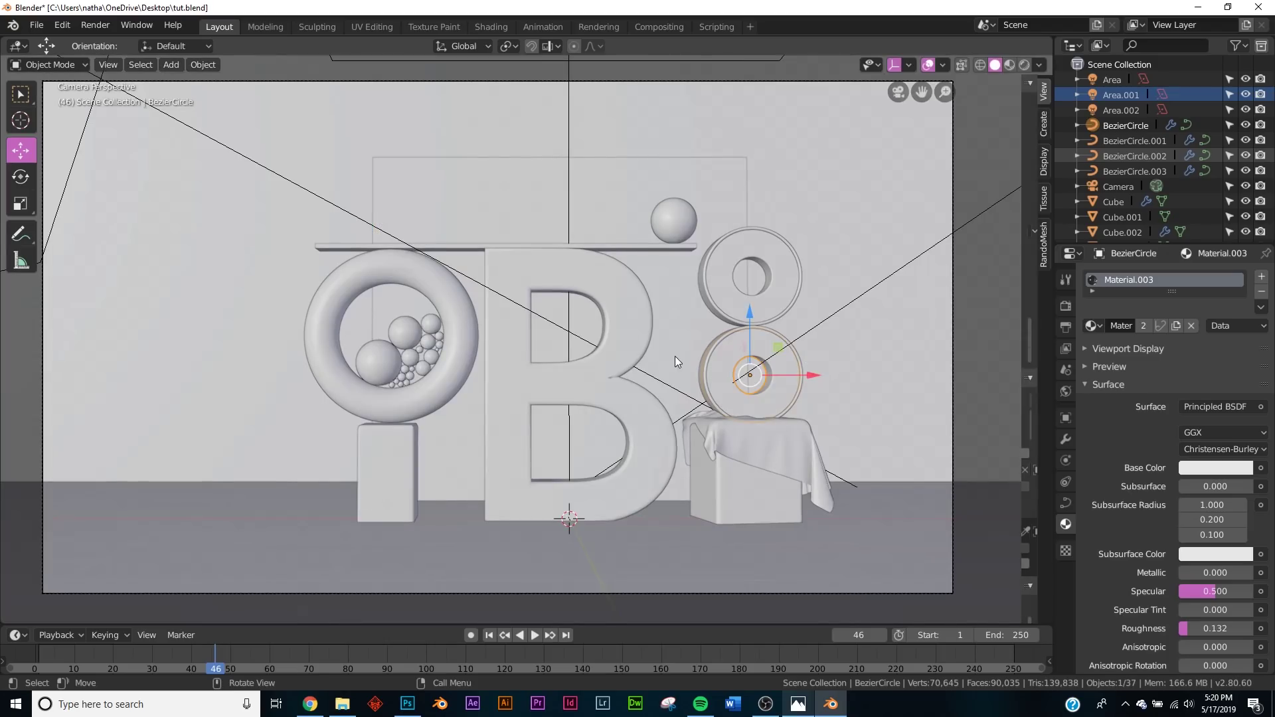
# Return to the camera view and set the Cycles render samples to 200.
pyautogui.moveTo(675, 440); pyautogui.dragTo(704, 444, button='middle')
pyautogui.press('KP_0')
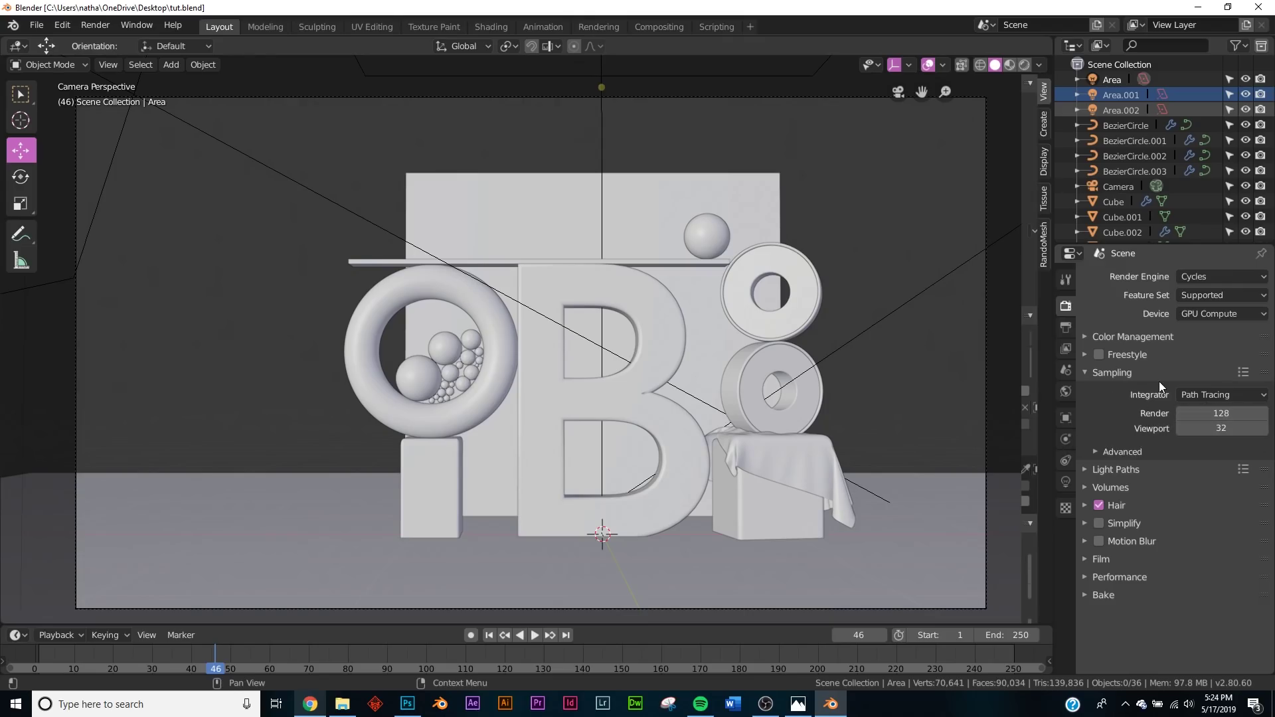
pyautogui.click(1223, 412)
pyautogui.press('Return')
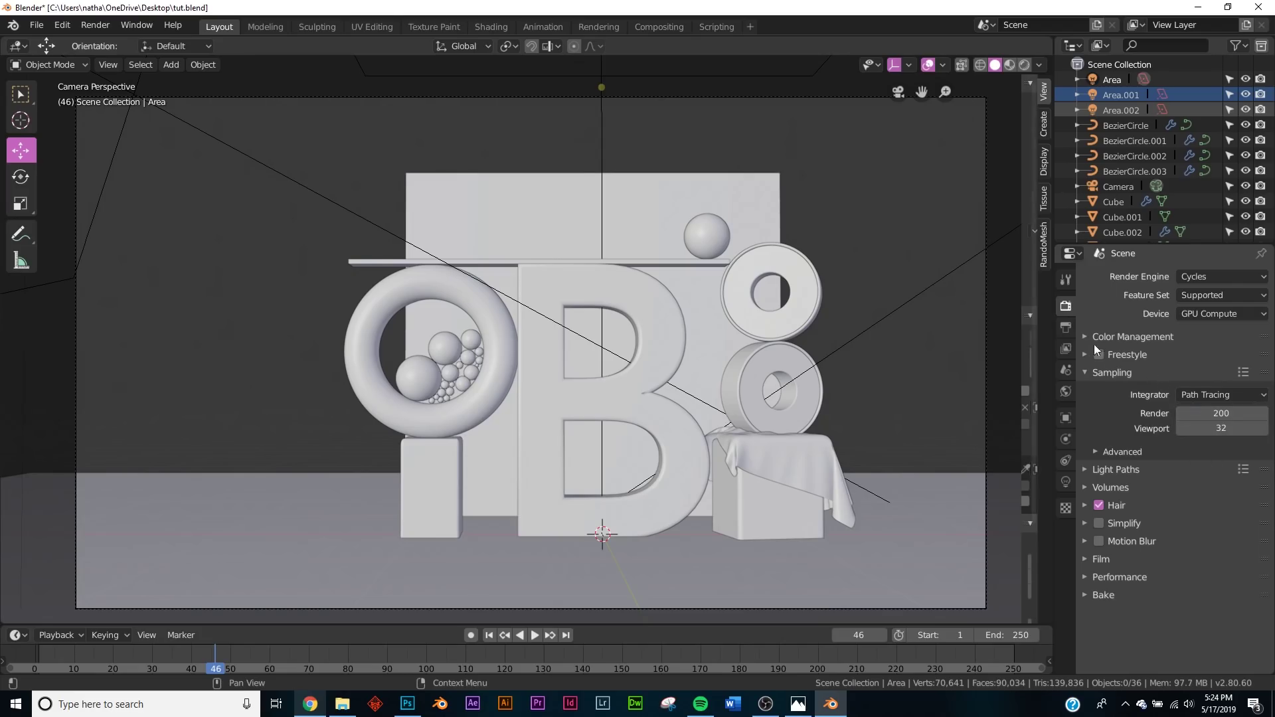
# Enable Denoising for the view layer.
pyautogui.click(1066, 328)
pyautogui.click(1066, 348)
pyautogui.click(1125, 388)
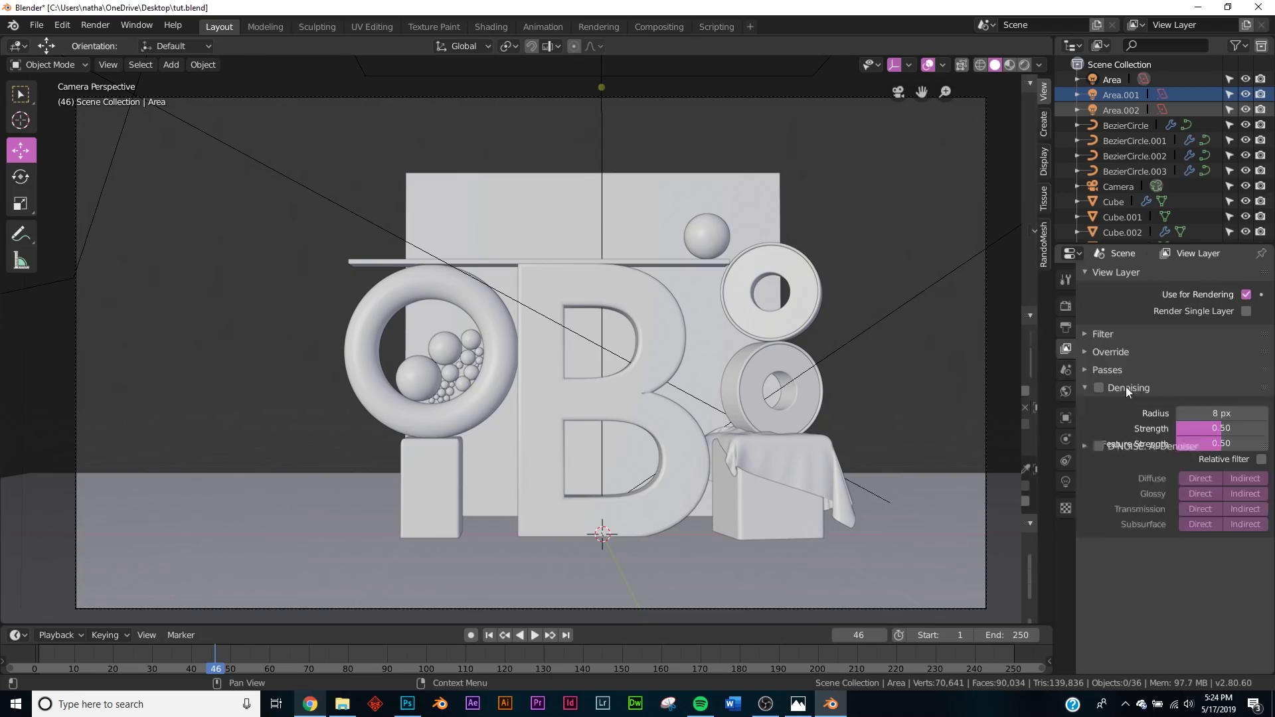
pyautogui.click(1100, 389)
pyautogui.click(1122, 389)
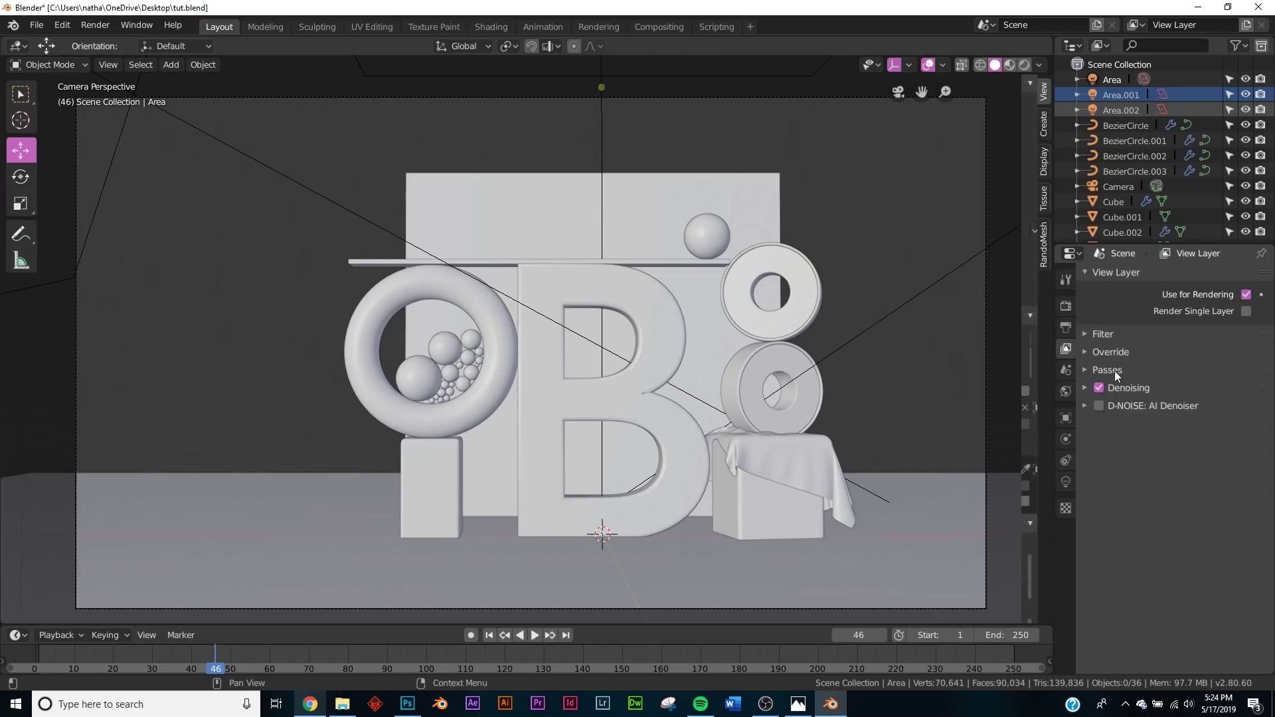
# Render the current frame as a still image and inspect the result up close.
pyautogui.click(1066, 306)
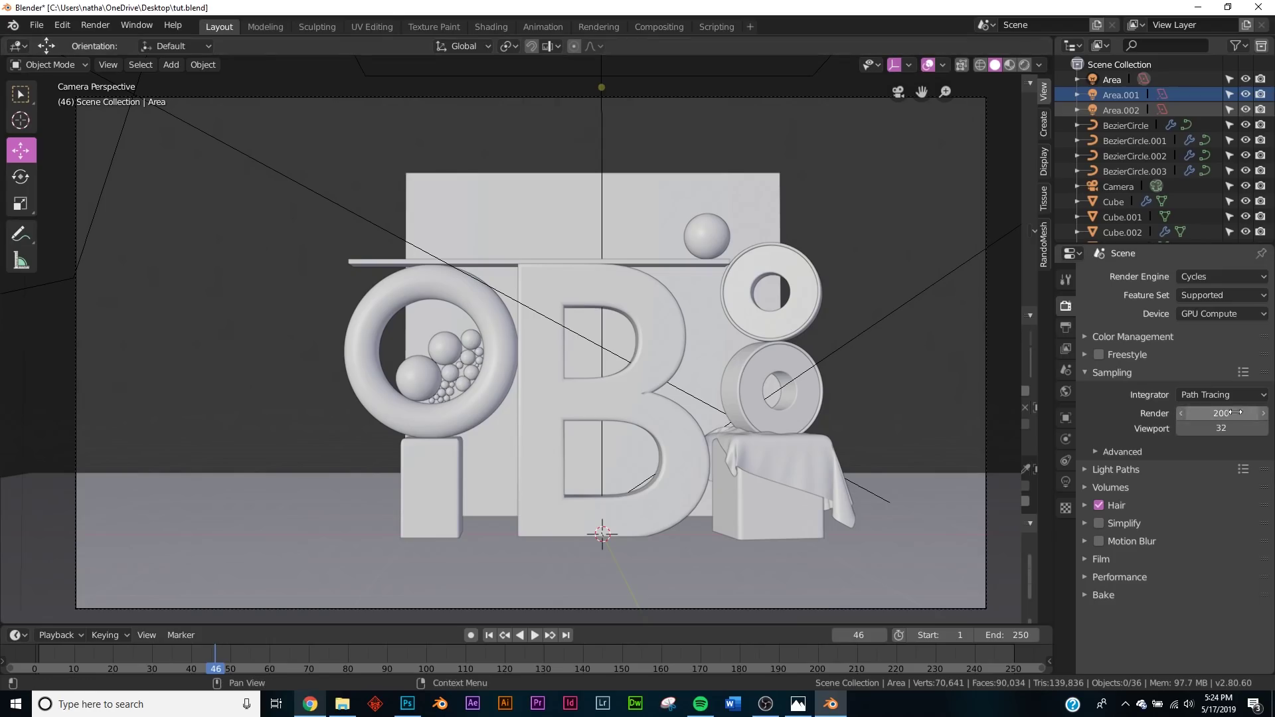
pyautogui.click(98, 26)
pyautogui.click(109, 42)
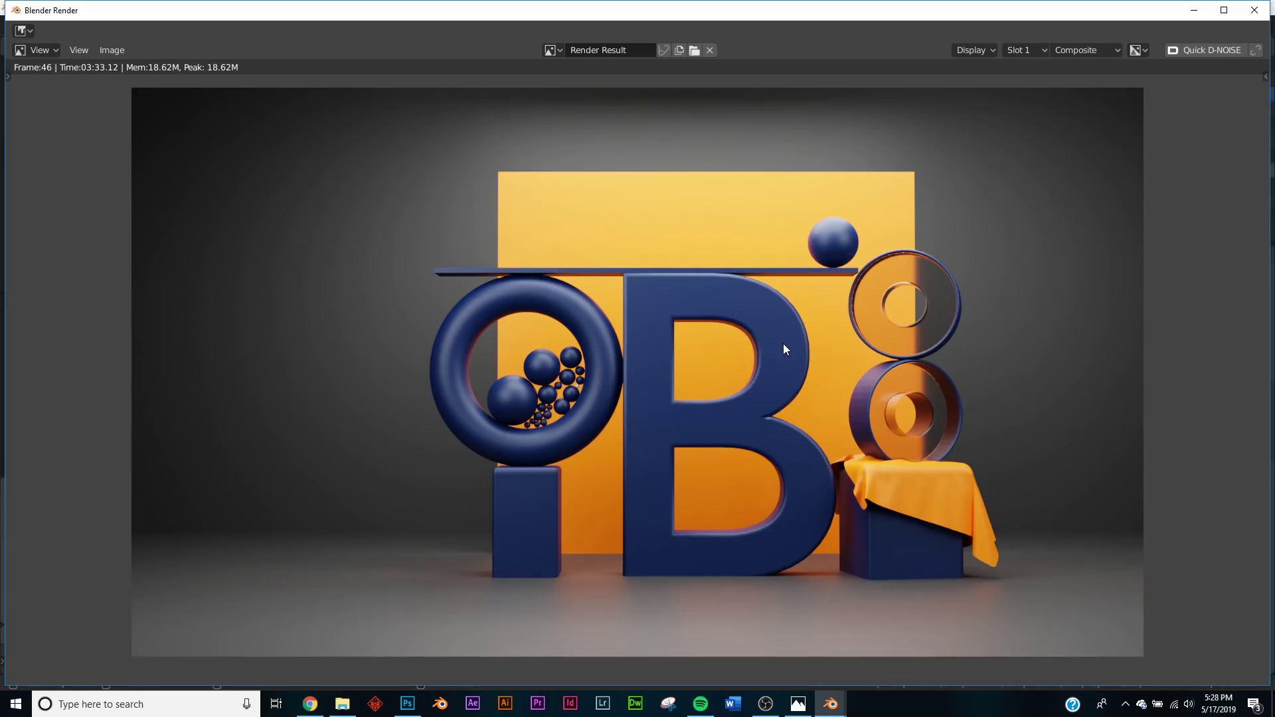
pyautogui.scroll(5, 737, 390)
pyautogui.scroll(-5, 735, 393)
# Compare the finished render with the reference image sdfghdfghj.png in Photos, then minimize the render window.
pyautogui.click(798, 704)
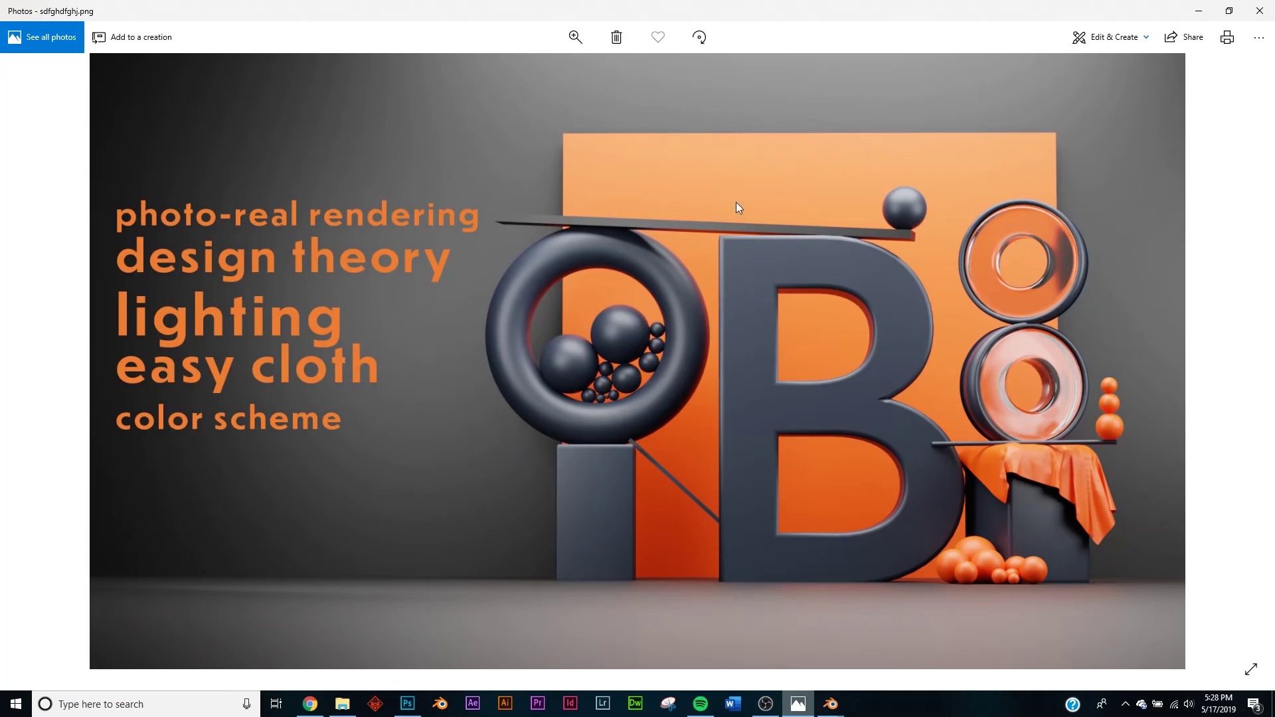
pyautogui.moveTo(830, 704)
pyautogui.click(910, 638)
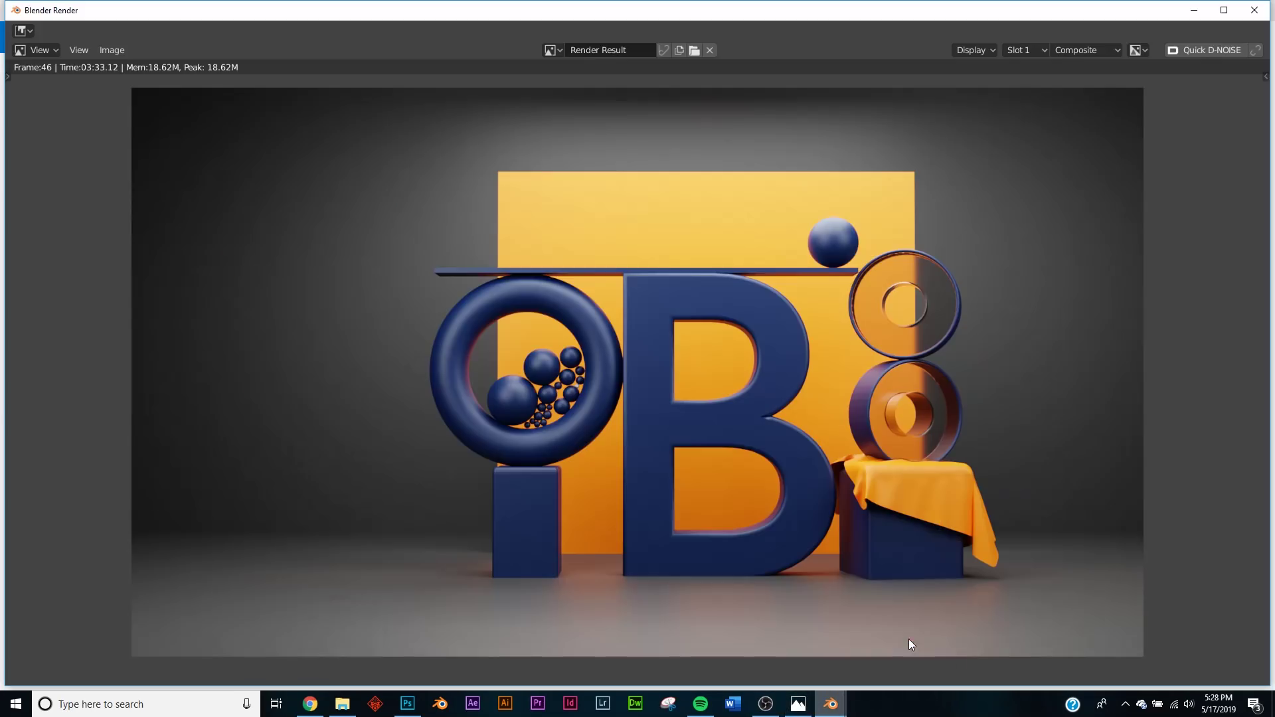
pyautogui.click(1194, 10)
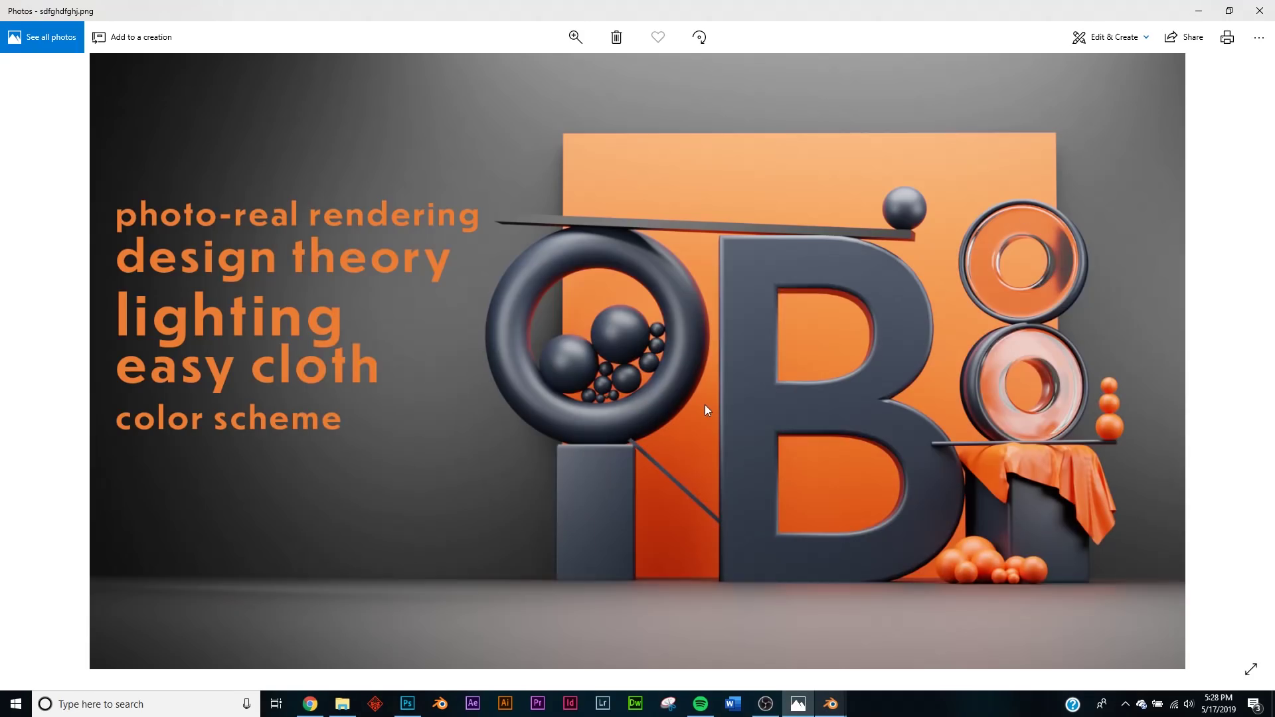